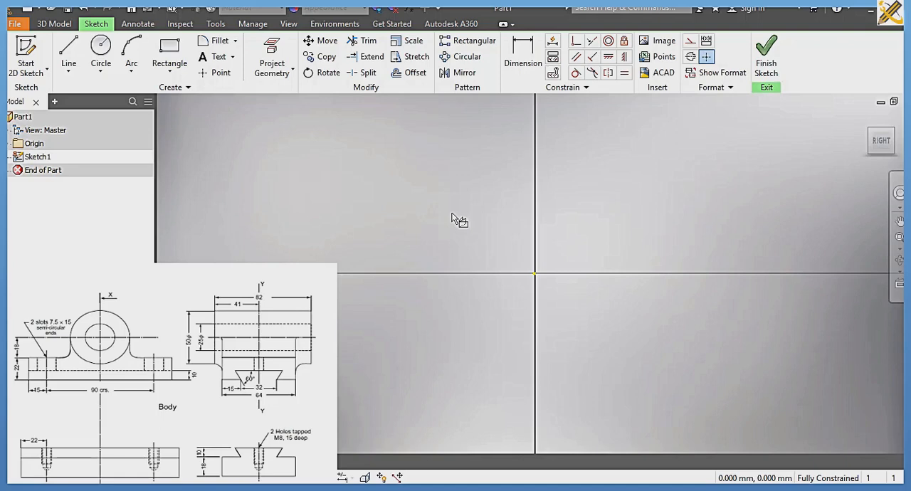
# Step: Sketch a rectangle 120 mm wide and 22 mm high for the base profile
pyautogui.click(170, 48)
pyautogui.click(309, 197)
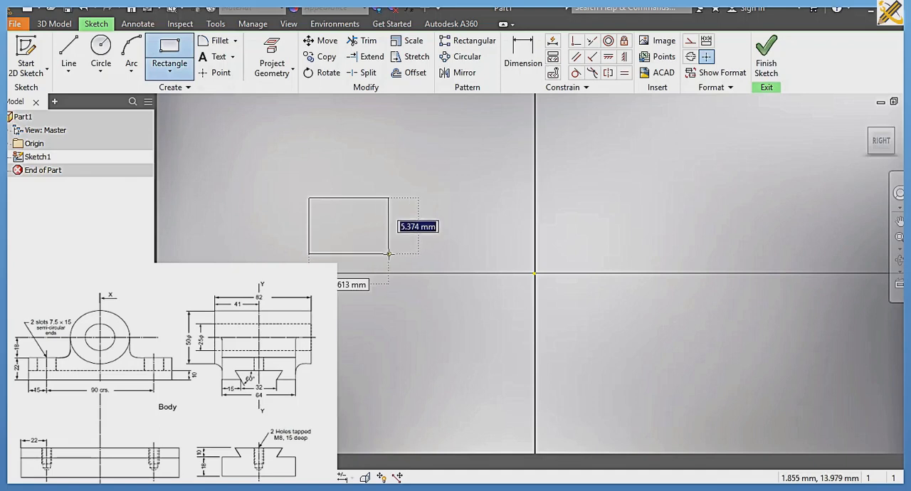
pyautogui.write('22')
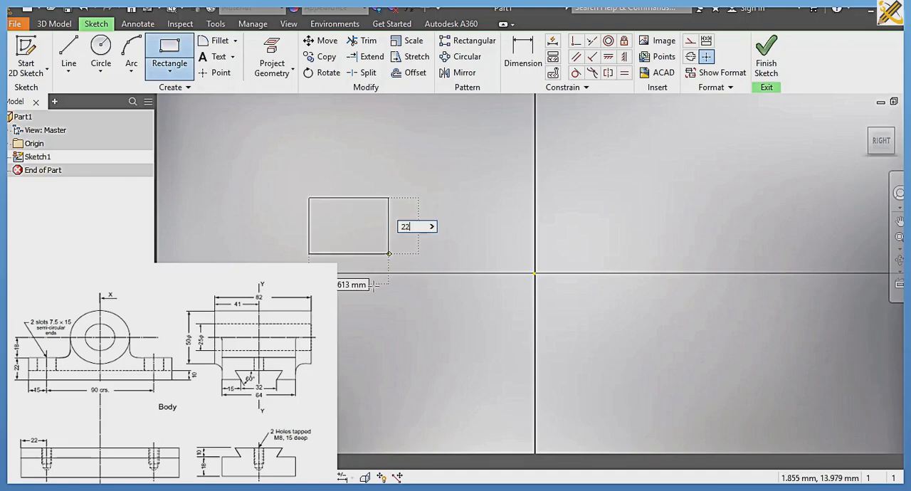
pyautogui.press('Tab')
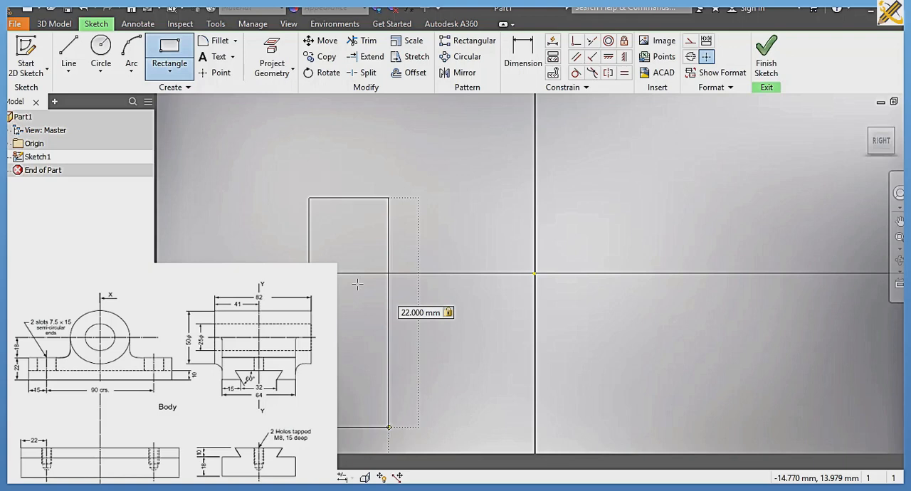
pyautogui.press('Escape')
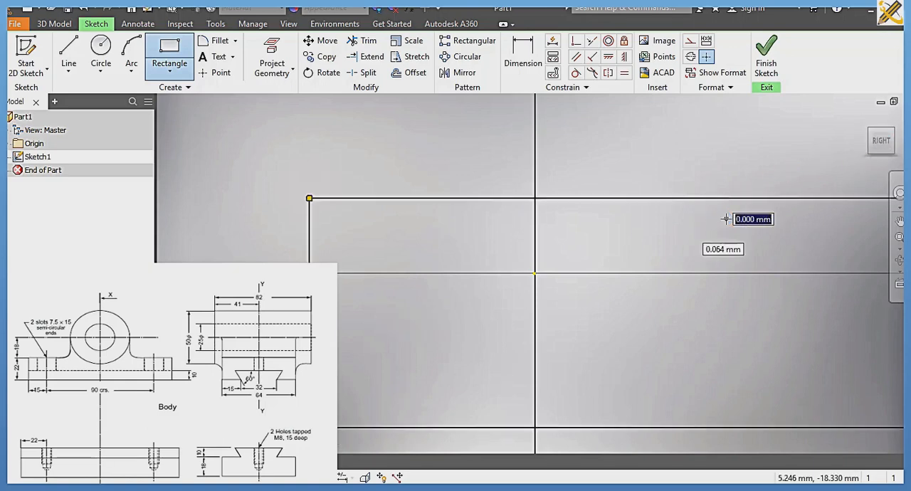
pyautogui.press('Escape')
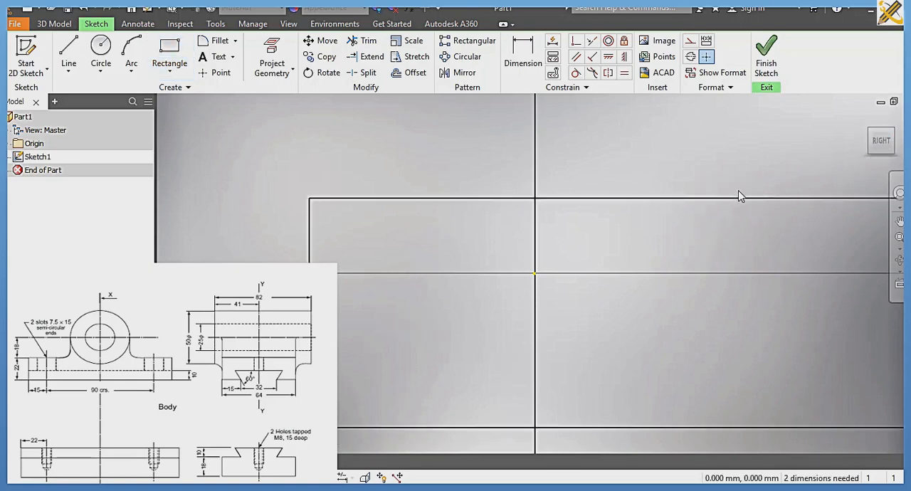
# Step: Constrain the midpoint of the rectangle's bottom edge coincident with the sketch origin
pyautogui.click(882, 140)
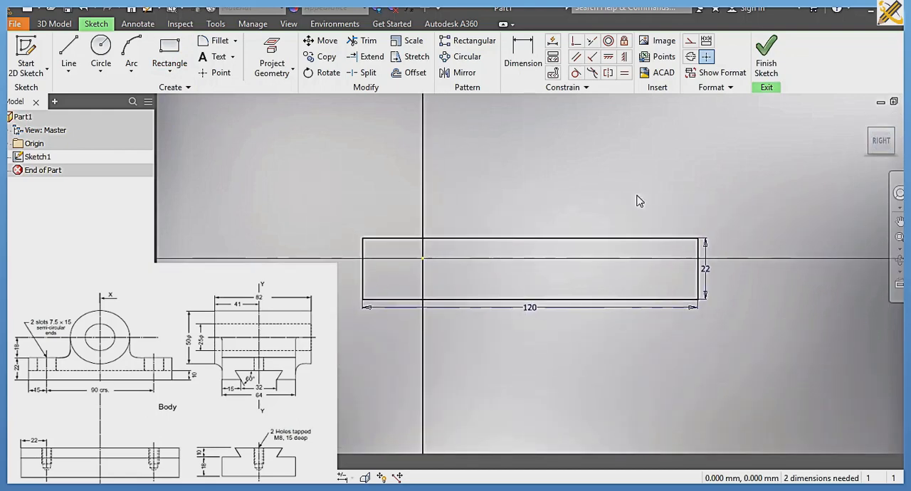
pyautogui.click(576, 41)
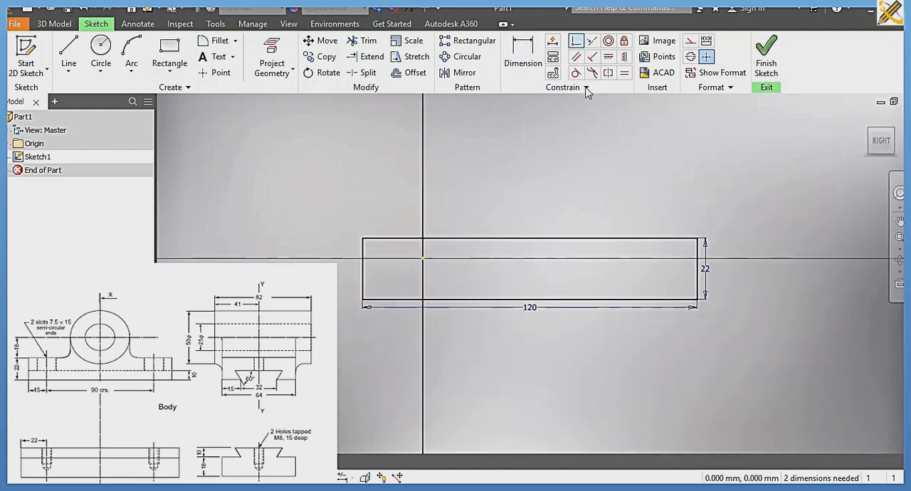
pyautogui.click(529, 300)
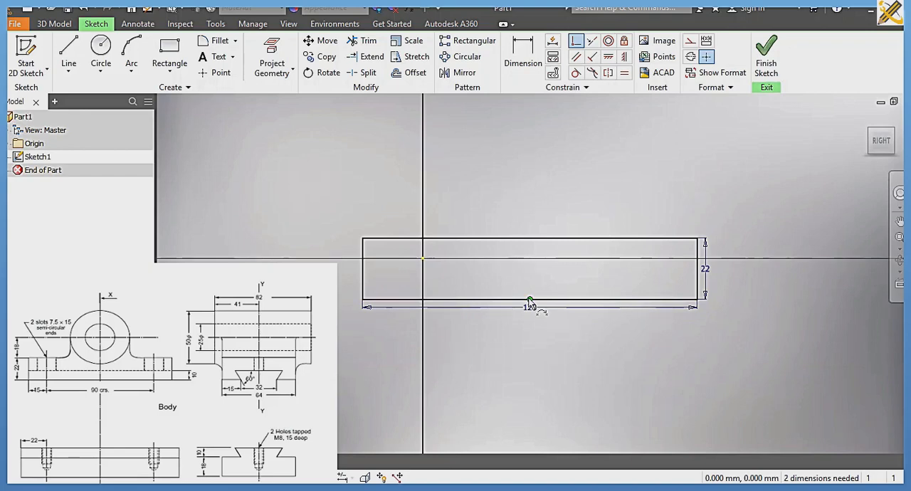
pyautogui.click(422, 258)
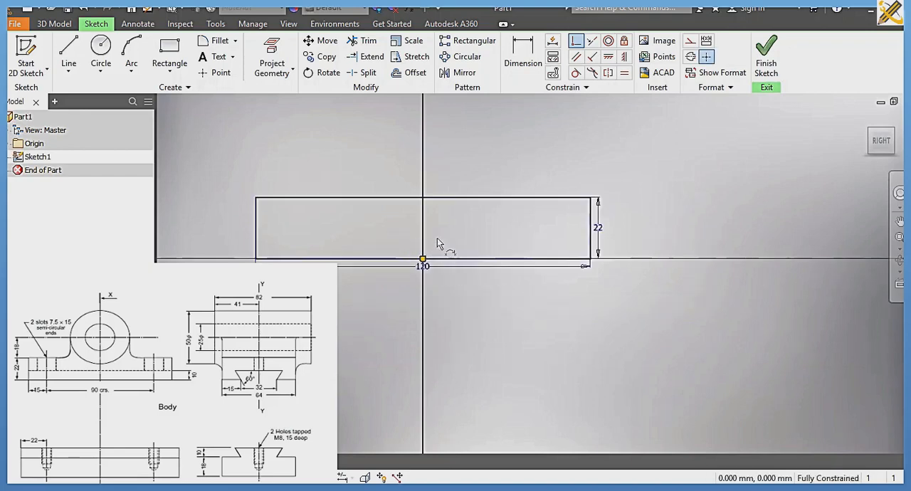
pyautogui.moveTo(442, 244); pyautogui.dragTo(512, 304, button='middle')
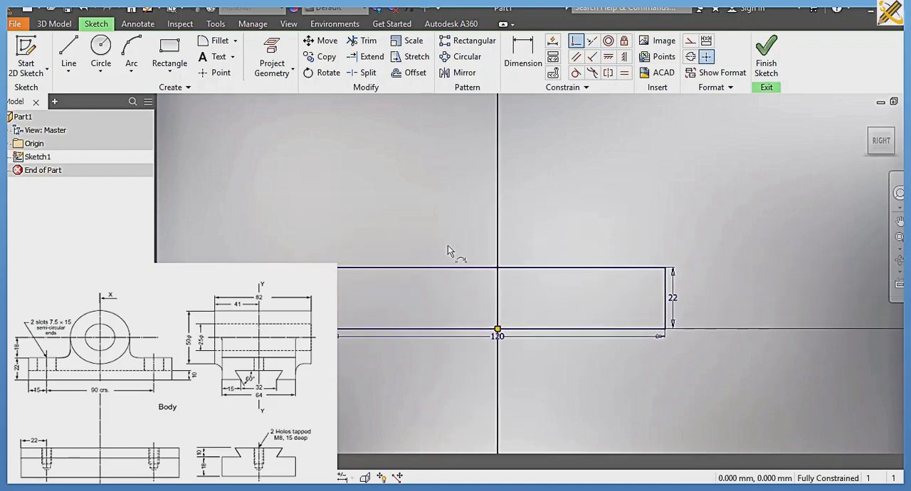
pyautogui.press('Escape')
# Step: Draw a 50 mm diameter circle centred on the vertical axis, about 57 mm above the rectangle's top edge
pyautogui.click(101, 45)
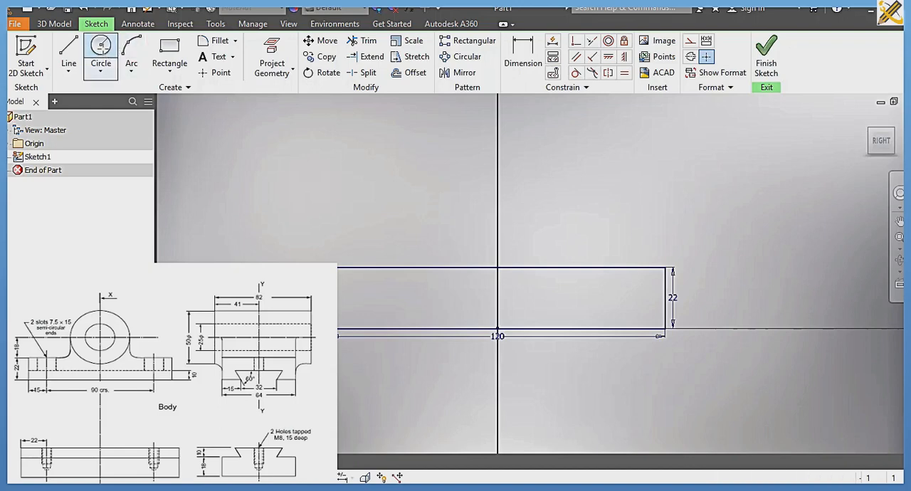
pyautogui.click(497, 107)
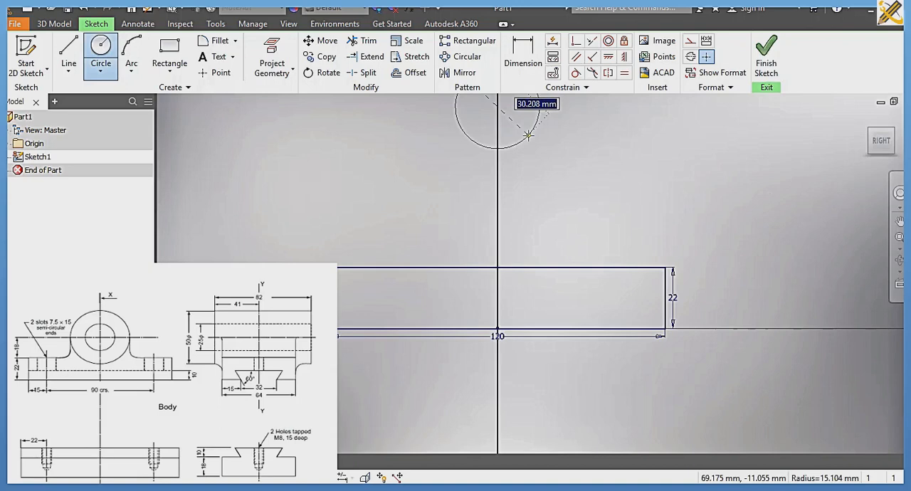
pyautogui.write('50')
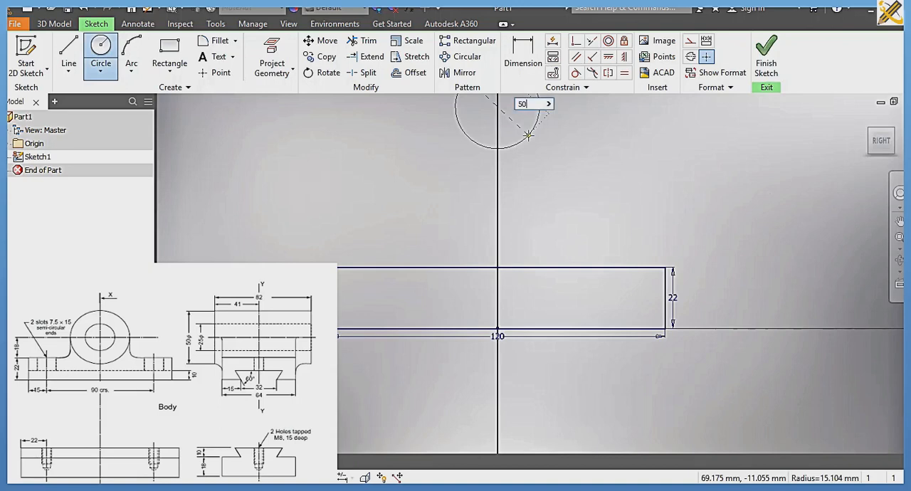
pyautogui.press('Return')
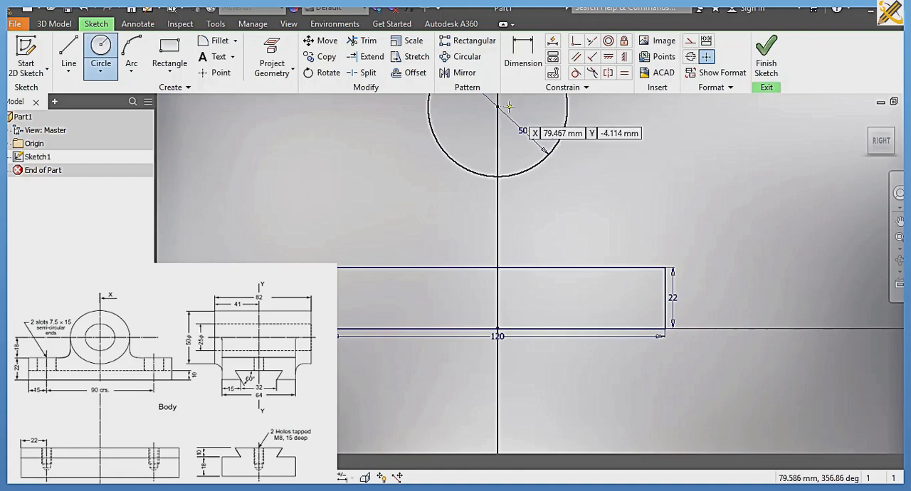
# Step: Dimension the circle's centre at 18 mm above the rectangle's top edge
pyautogui.click(523, 44)
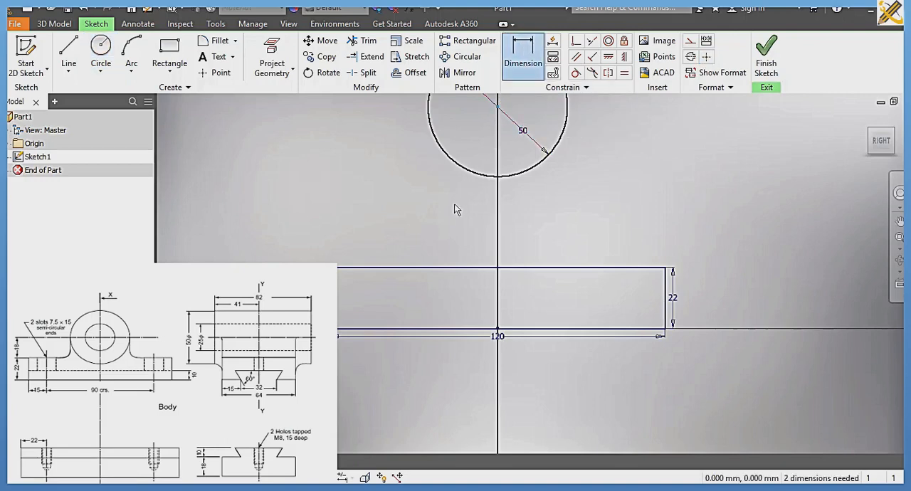
pyautogui.click(380, 268)
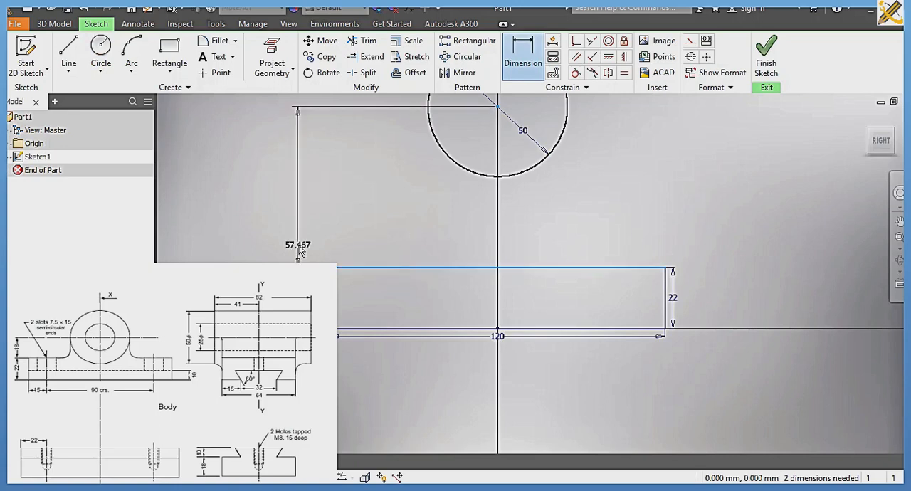
pyautogui.click(250, 218)
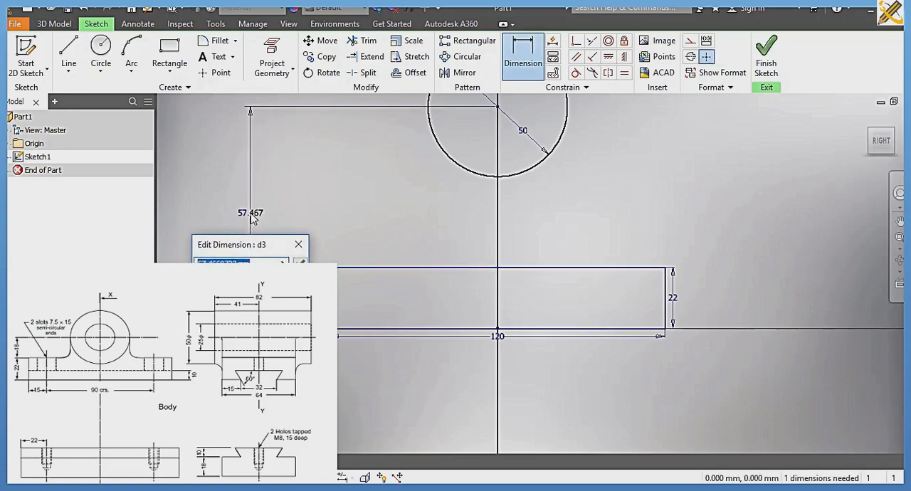
pyautogui.write('18')
pyautogui.press('Return')
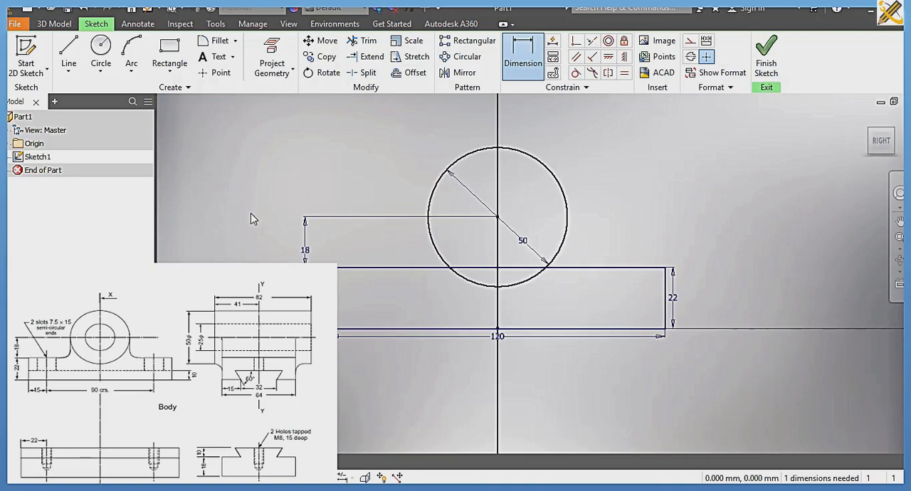
# Step: Draw a 25 mm diameter circle concentric with the 50 mm circle
pyautogui.click(100, 53)
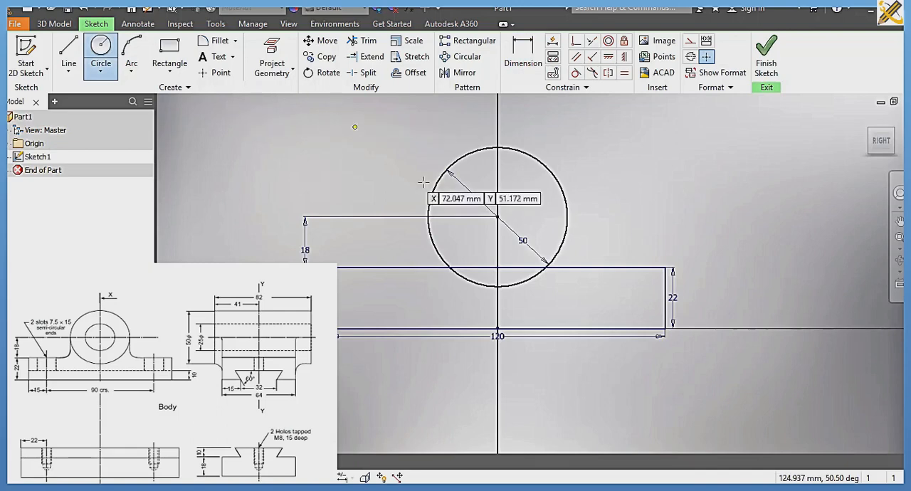
pyautogui.click(498, 217)
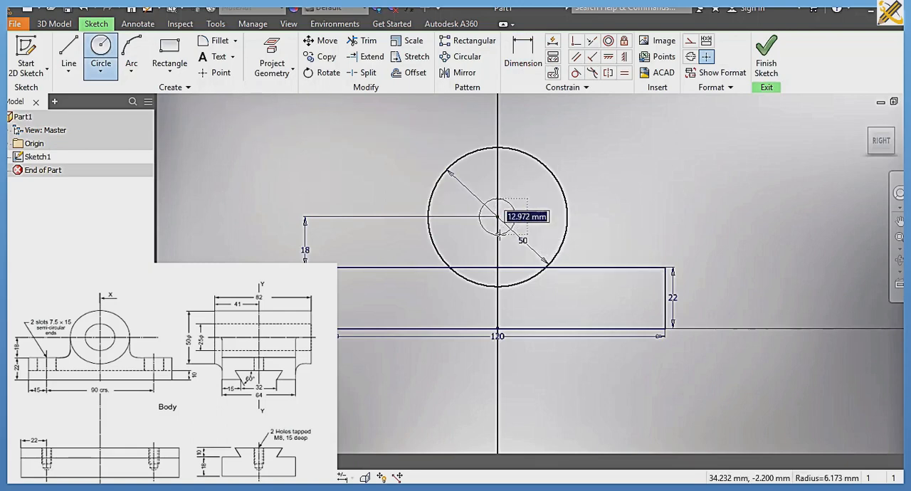
pyautogui.write('25')
pyautogui.press('Return')
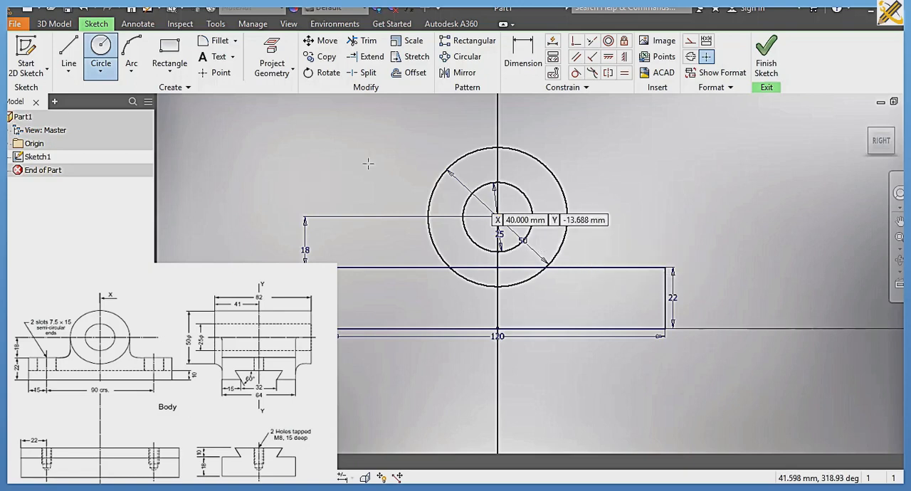
# Step: Draw two vertical lines from the outer circle's left and right extreme points down to the rectangle's top edge
pyautogui.click(69, 51)
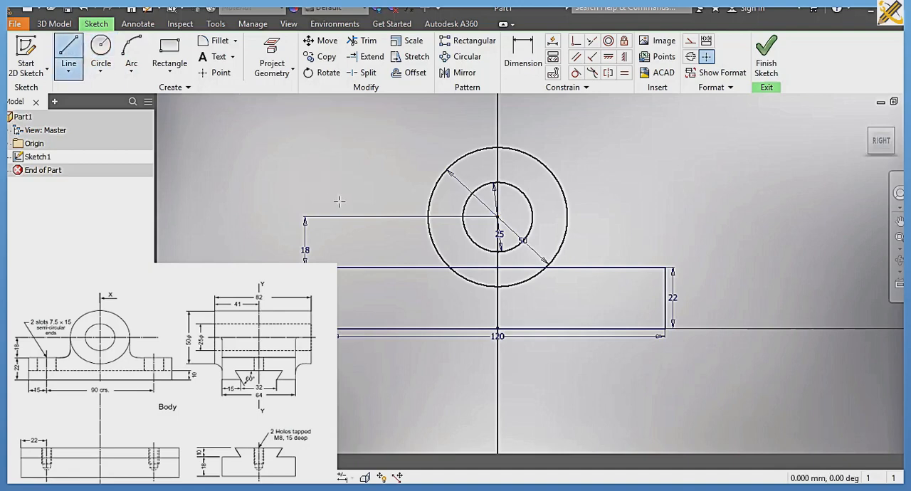
pyautogui.click(427, 217)
pyautogui.doubleClick(427, 267)
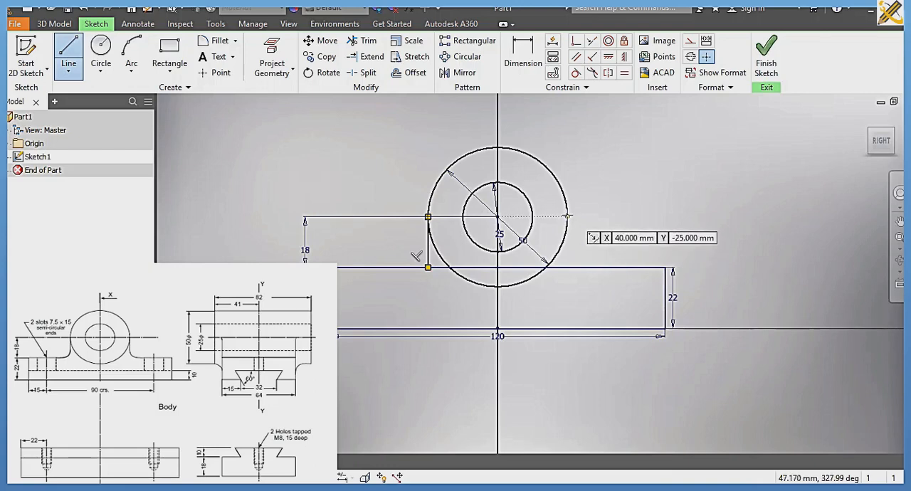
pyautogui.click(568, 215)
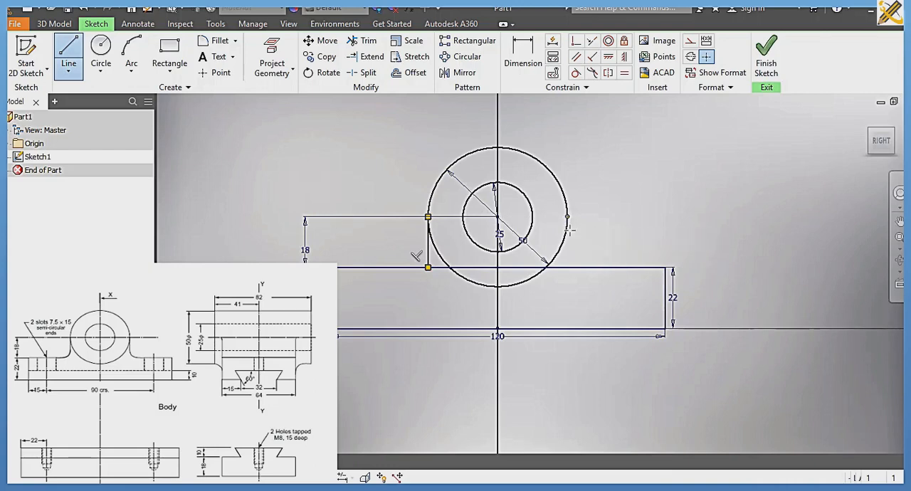
pyautogui.doubleClick(568, 267)
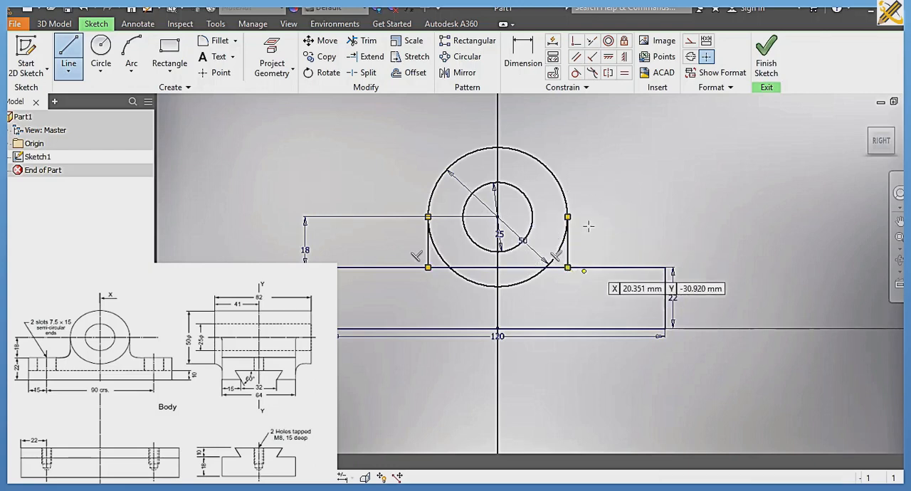
# Step: Make both vertical lines tangent to the outer circle
pyautogui.click(576, 73)
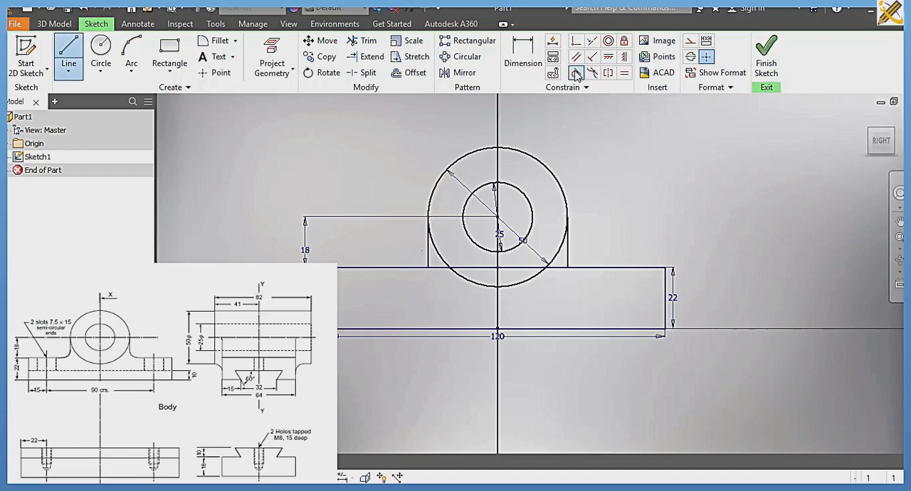
pyautogui.click(570, 212)
pyautogui.click(567, 245)
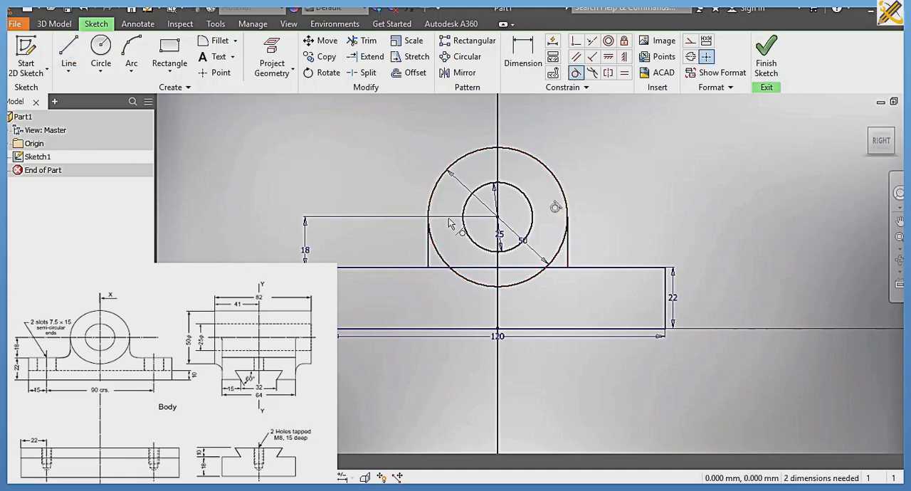
pyautogui.click(429, 208)
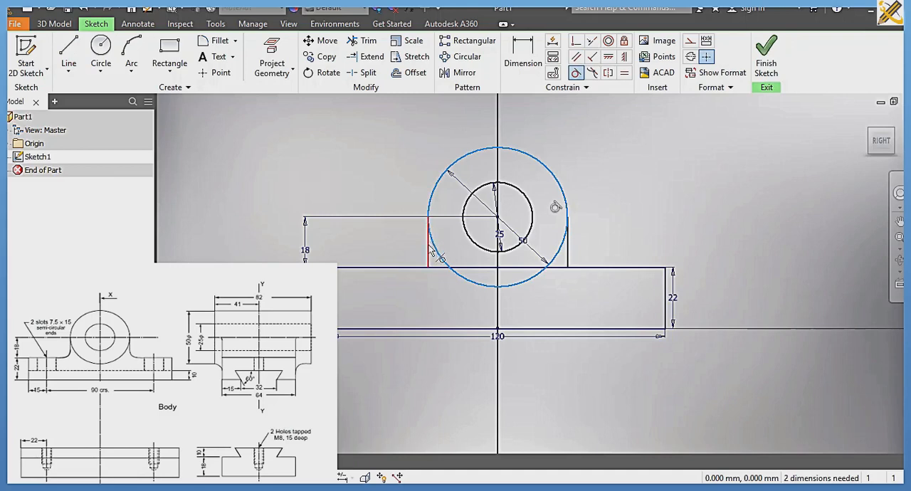
pyautogui.click(428, 251)
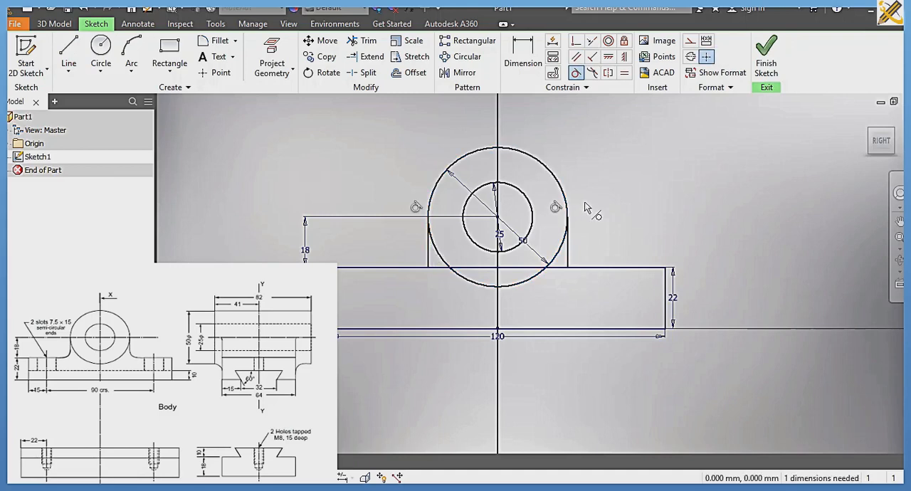
# Step: Try trimming away the outer circle's lower arcs between the two vertical lines
pyautogui.click(364, 41)
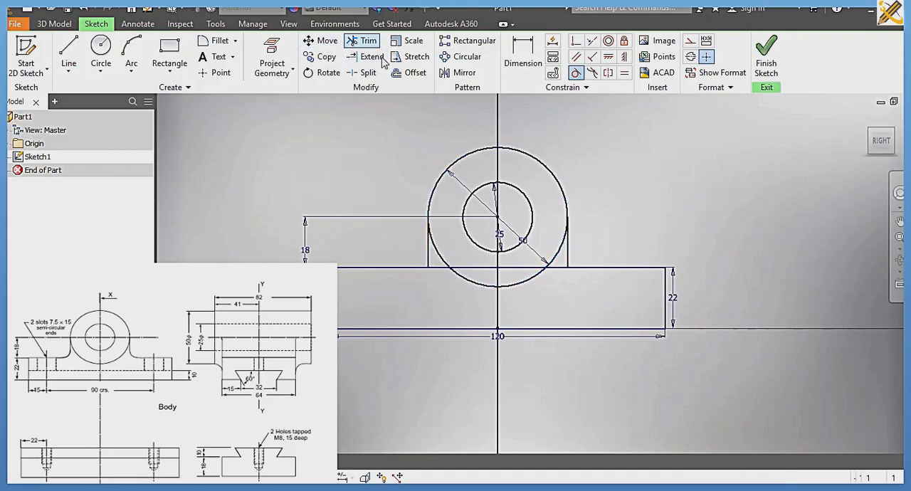
pyautogui.click(524, 283)
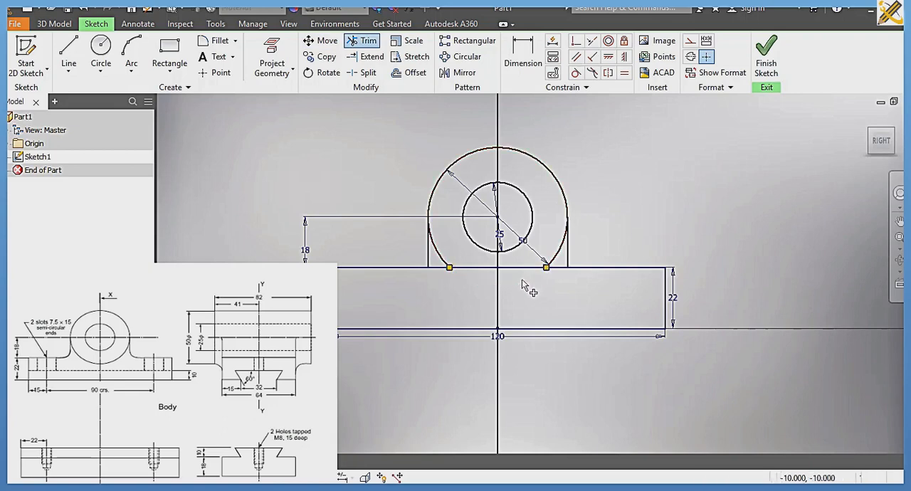
pyautogui.click(559, 257)
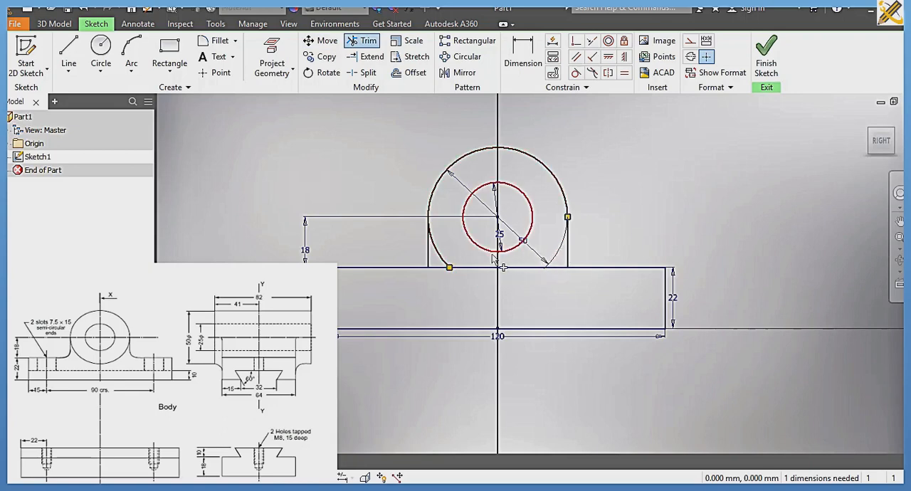
pyautogui.click(441, 260)
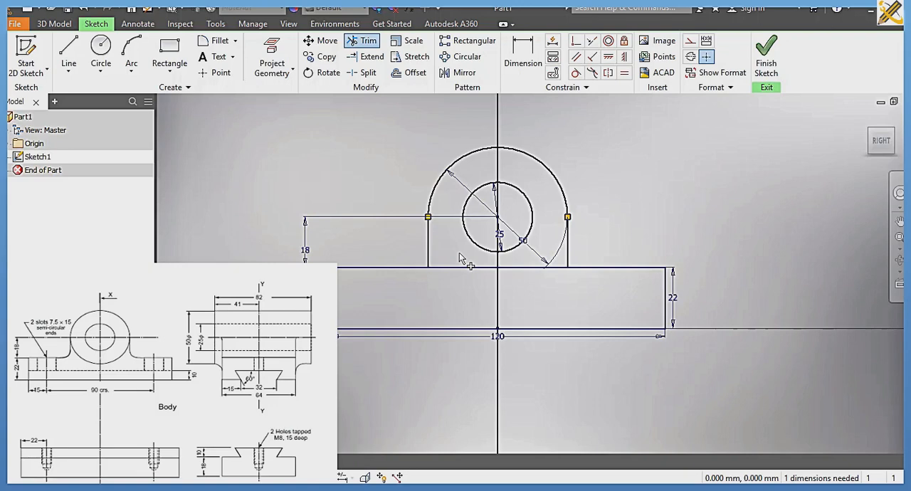
# Step: Undo the three trims on the outer circle
pyautogui.hotkey('ctrl', 'z')
pyautogui.hotkey('ctrl', 'z')
pyautogui.hotkey('ctrl', 'z')
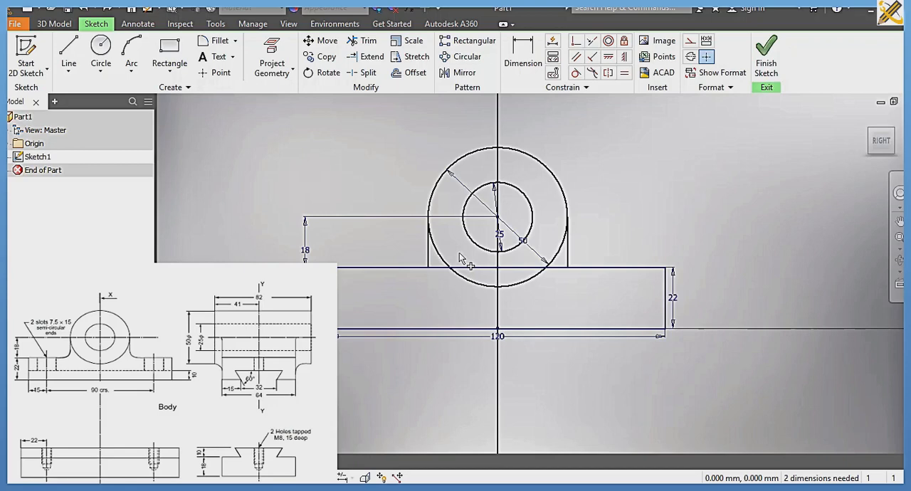
# Step: Trim away the base rectangle's top edge between the two vertical lines and finish the sketch
pyautogui.hotkey('ctrl', 'y')
pyautogui.hotkey('ctrl', 'z')
pyautogui.click(367, 43)
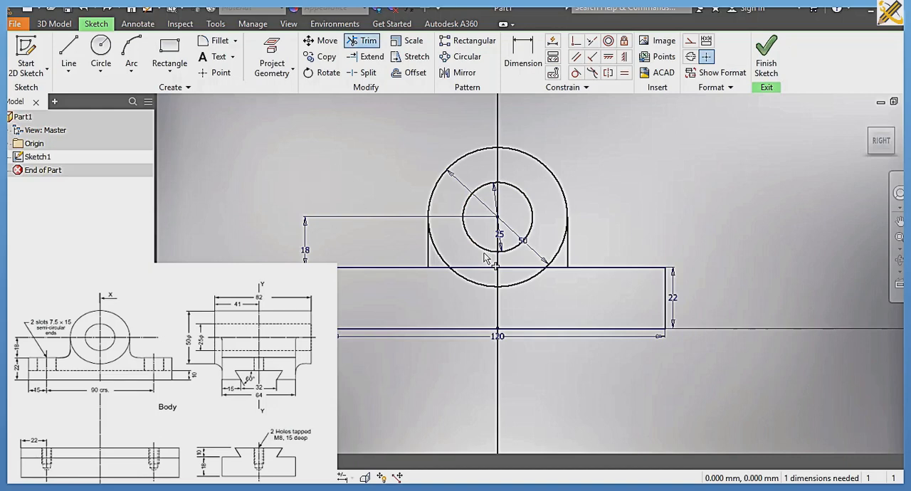
pyautogui.click(439, 268)
pyautogui.click(558, 267)
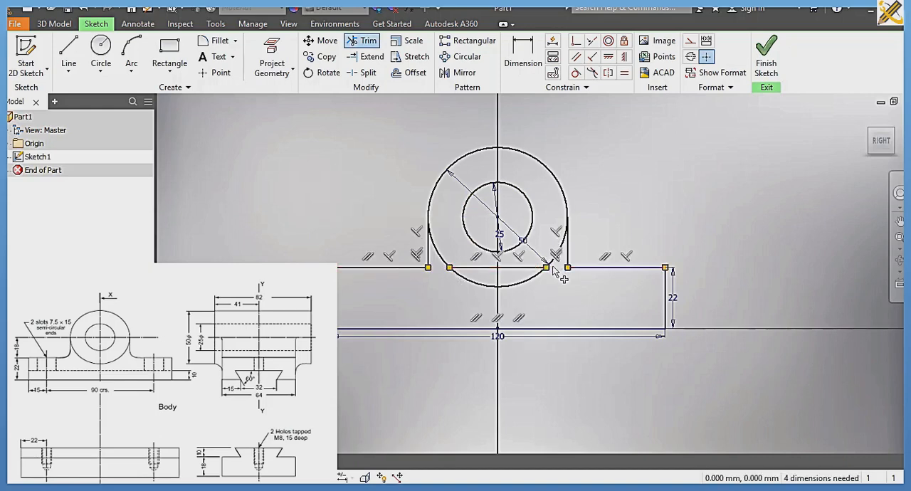
pyautogui.click(529, 271)
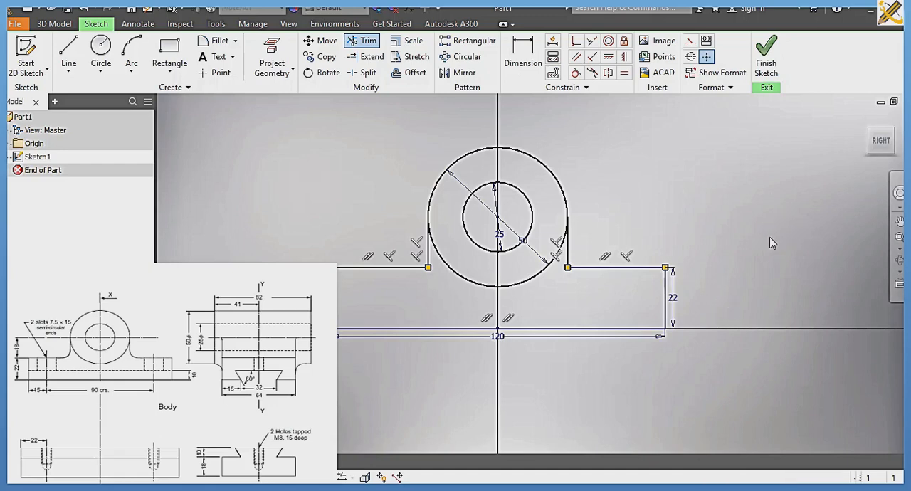
pyautogui.press('F9')
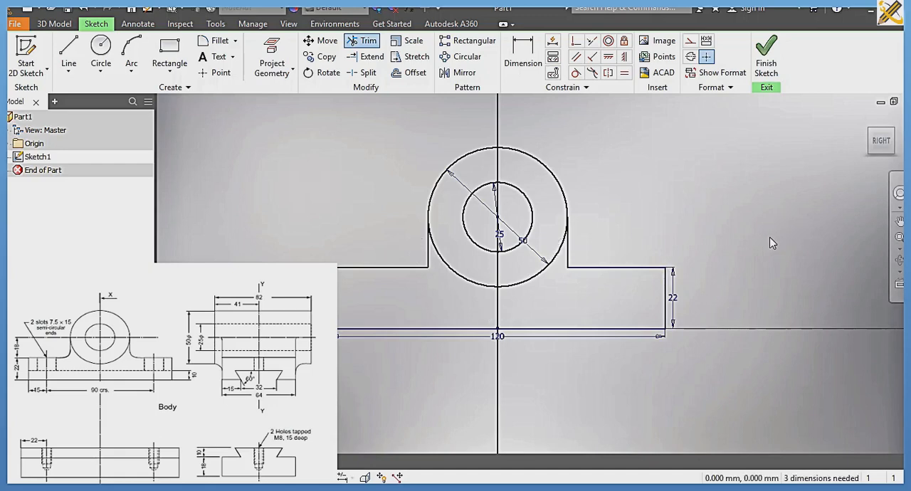
pyautogui.press('Escape')
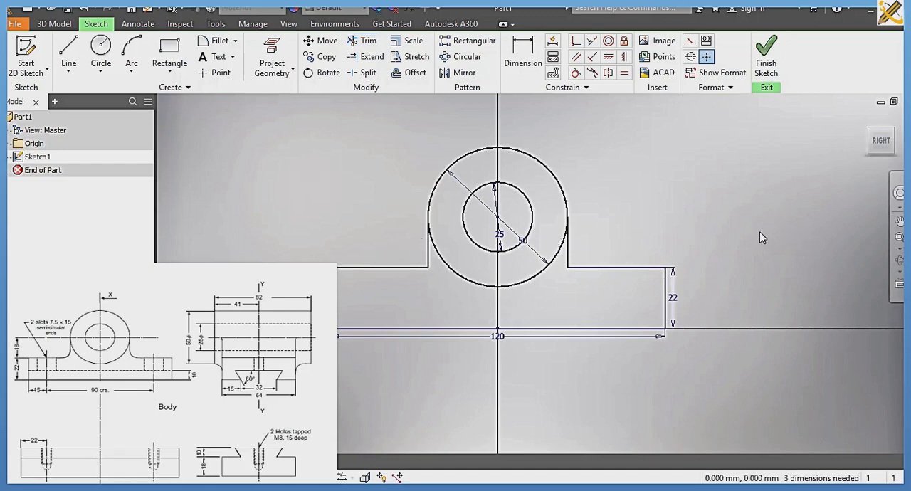
pyautogui.click(770, 62)
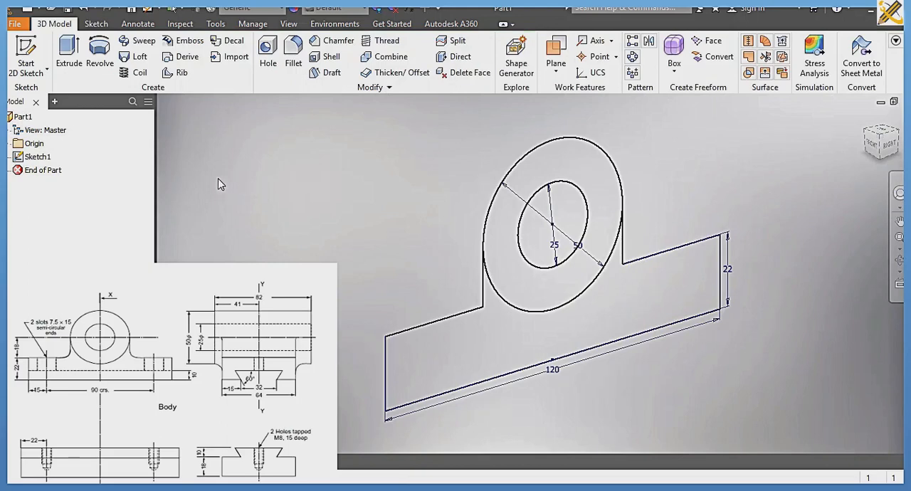
# Step: Extrude the ring between the two circles 82 mm symmetrically about the sketch plane
pyautogui.click(69, 57)
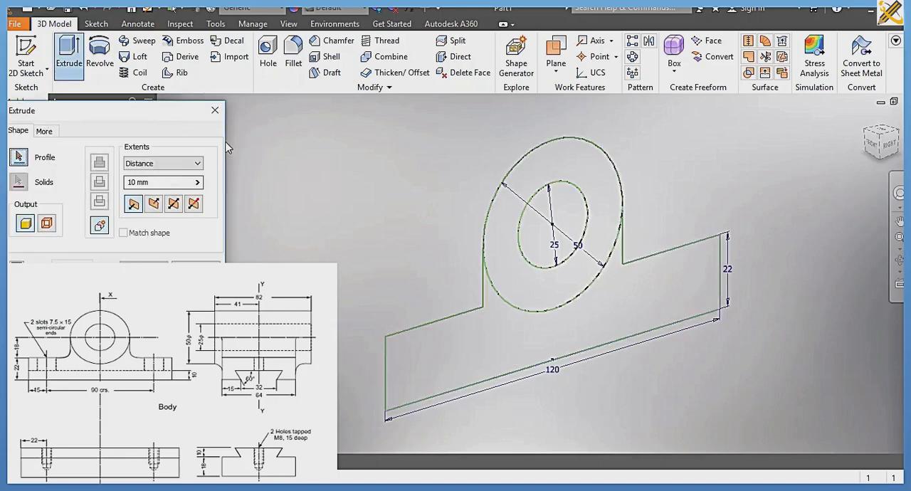
pyautogui.click(510, 202)
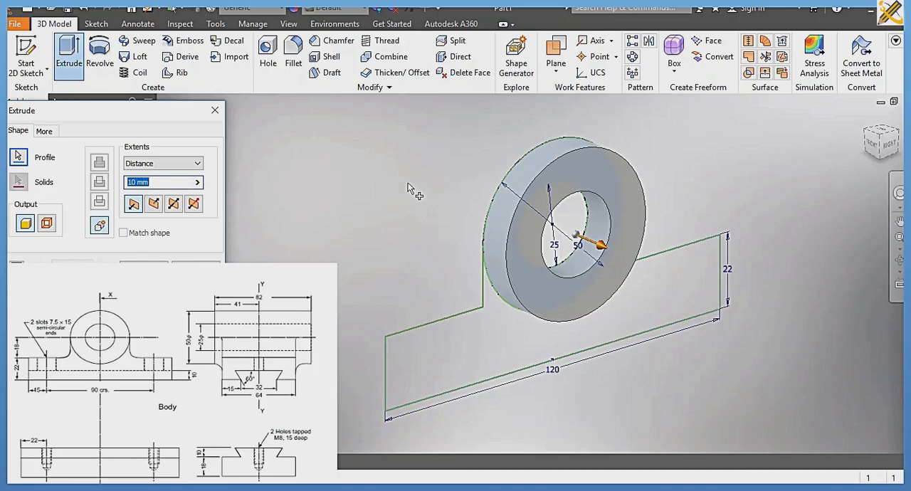
pyautogui.write('82')
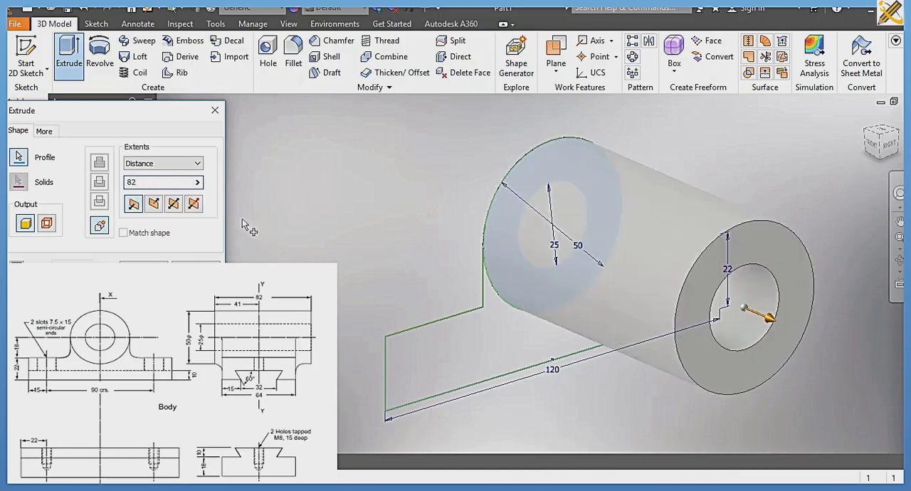
pyautogui.click(177, 206)
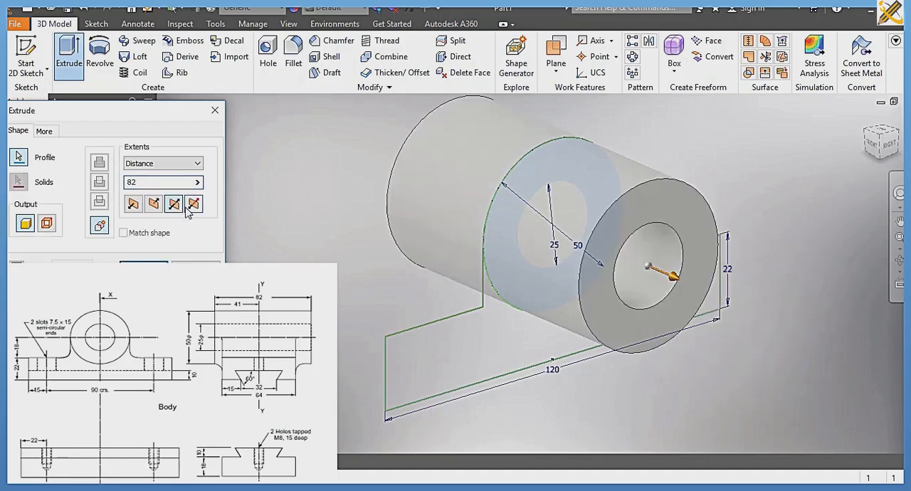
pyautogui.click(146, 269)
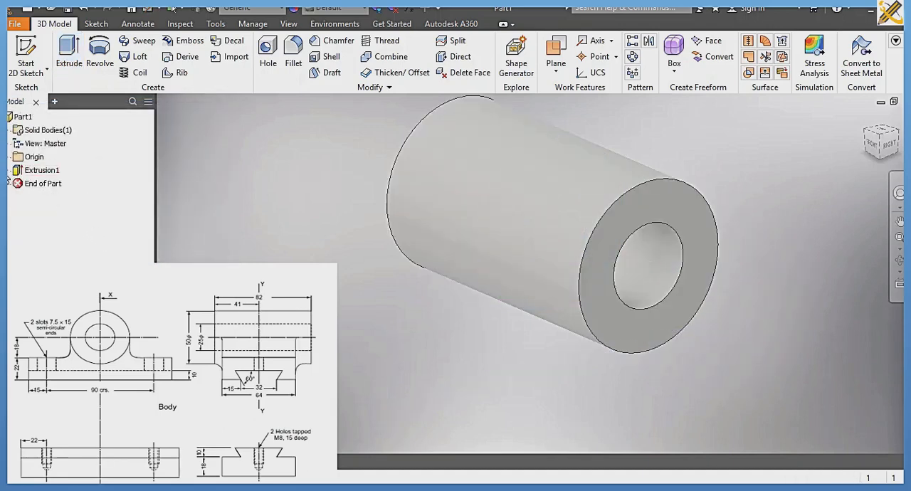
# Step: Share the profile sketch used by the cylinder's extrusion so it can be reused
pyautogui.click(10, 171)
pyautogui.click(42, 185)
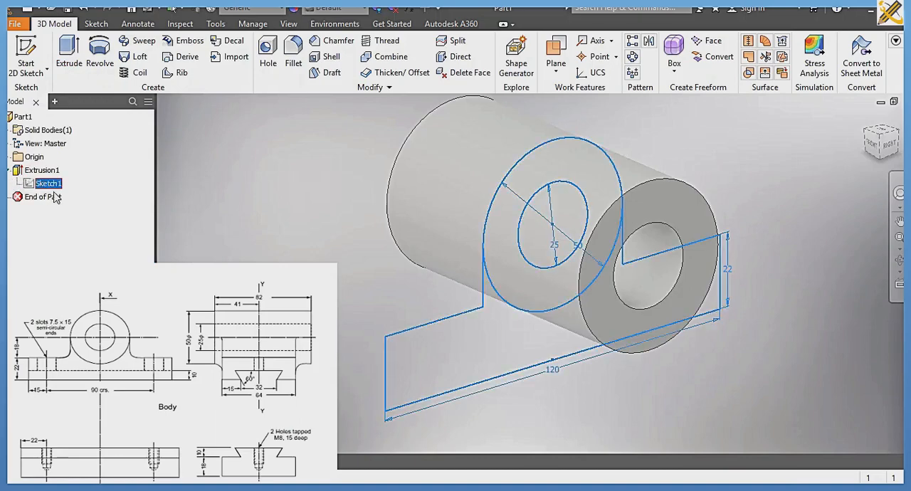
pyautogui.rightClick(56, 185)
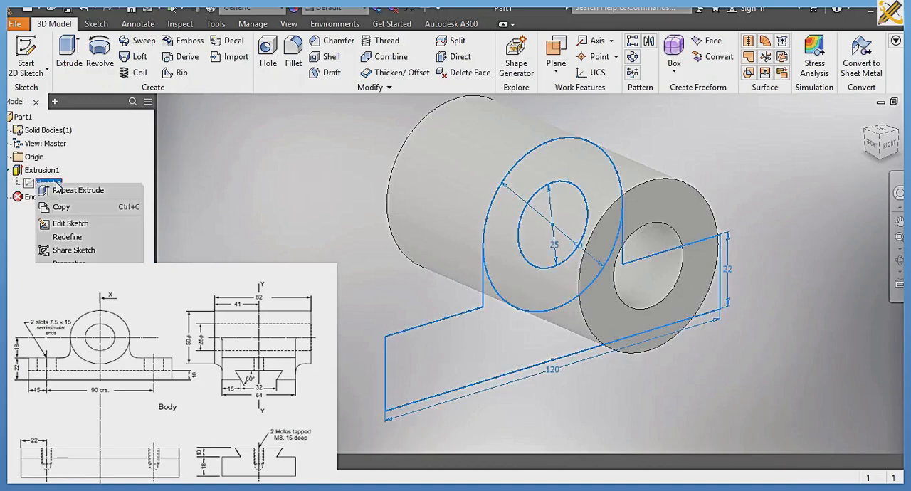
pyautogui.click(66, 250)
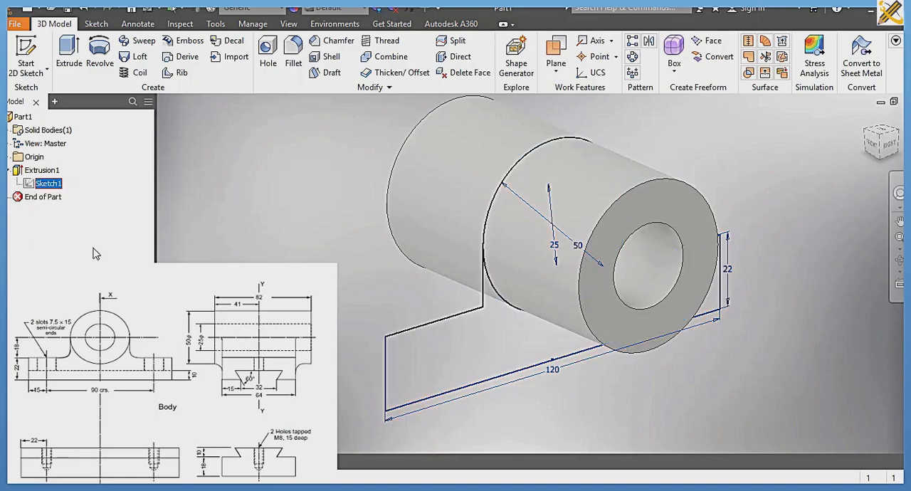
# Step: Extrude the base profile below the ring 64 mm symmetrically, joined to the cylinder
pyautogui.click(67, 57)
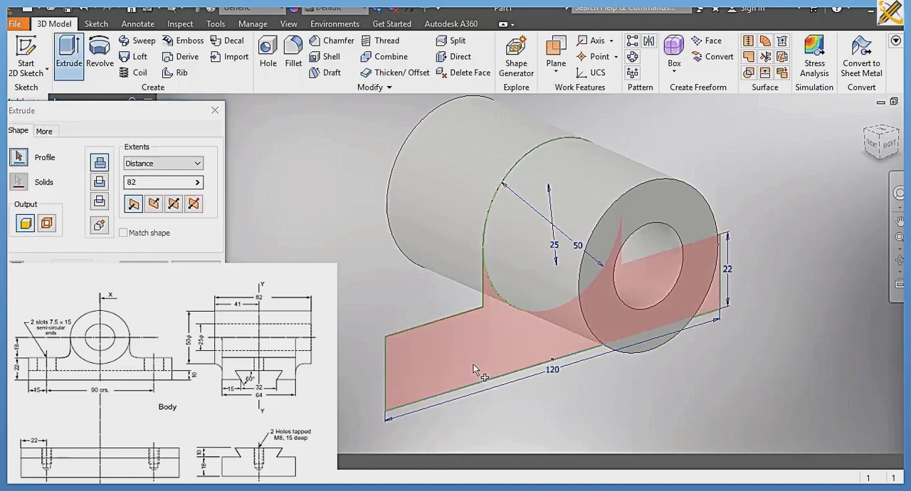
pyautogui.click(505, 385)
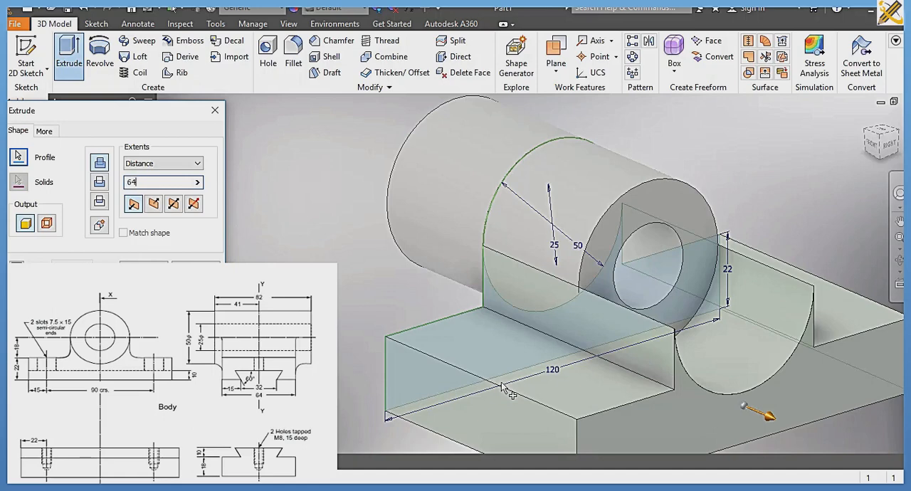
pyautogui.click(180, 204)
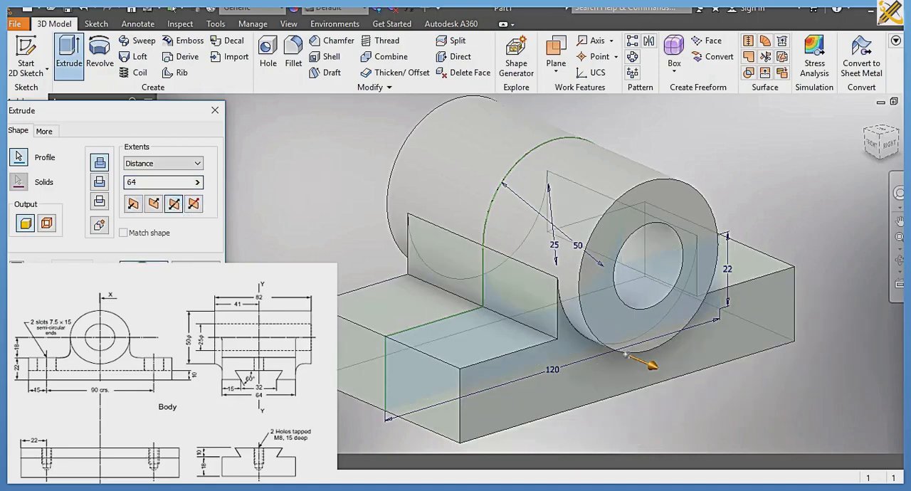
pyautogui.press('Return')
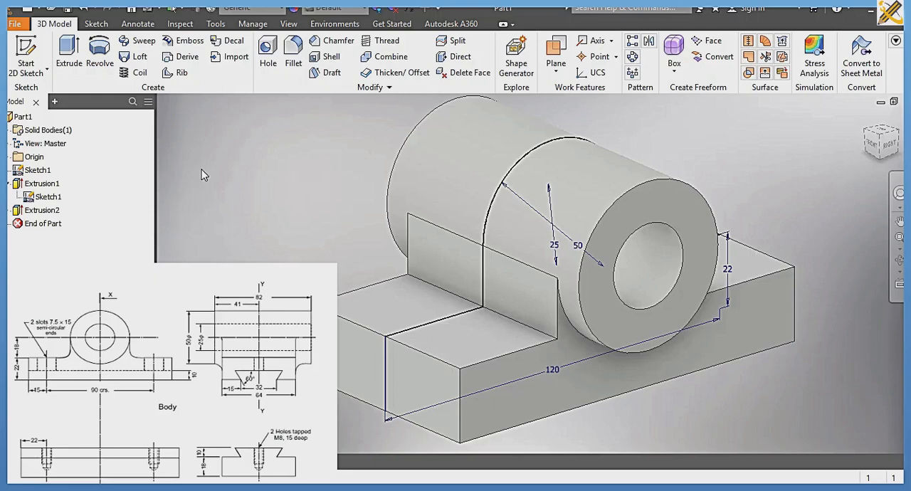
pyautogui.click(294, 66)
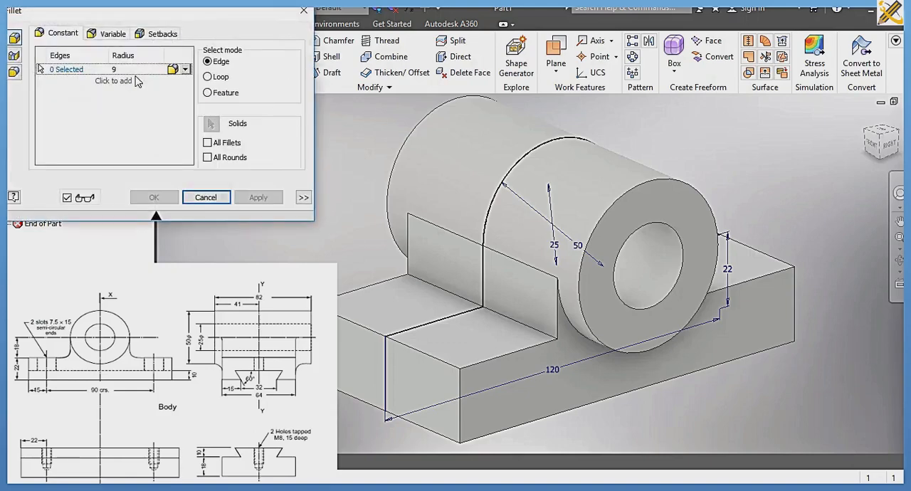
pyautogui.click(134, 69)
pyautogui.click(21, 42)
pyautogui.click(184, 72)
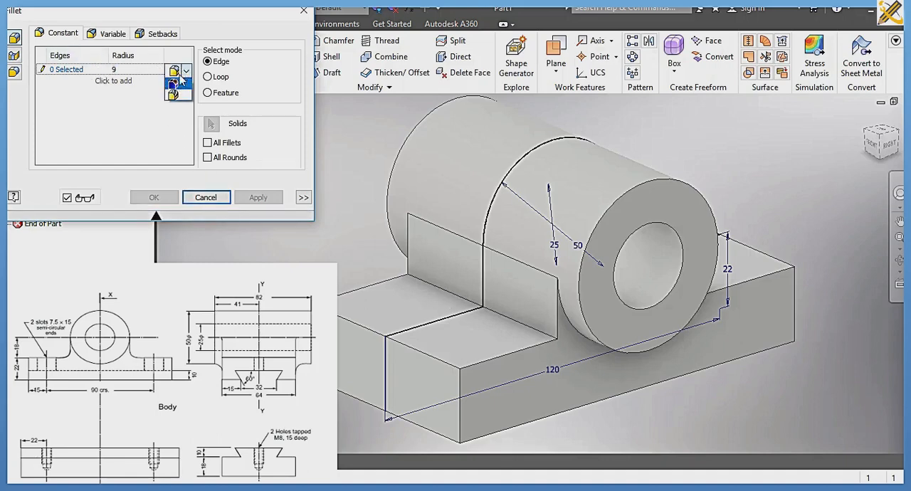
pyautogui.click(103, 91)
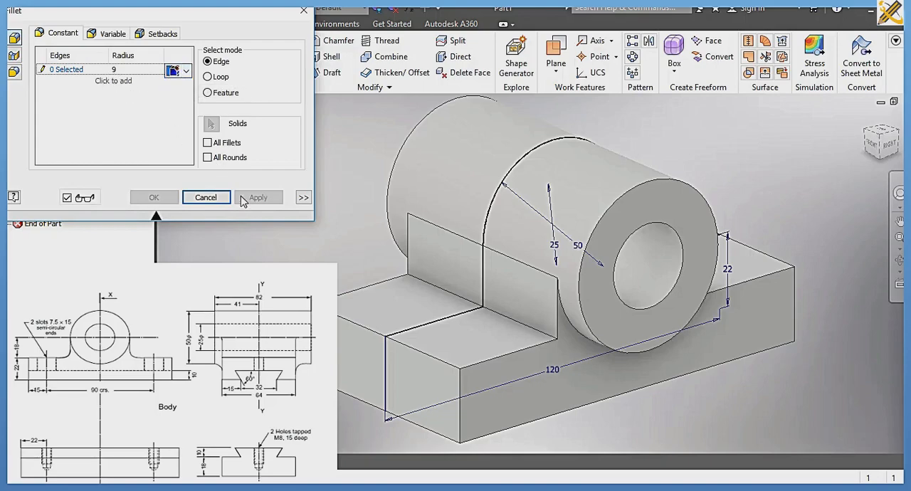
pyautogui.click(206, 196)
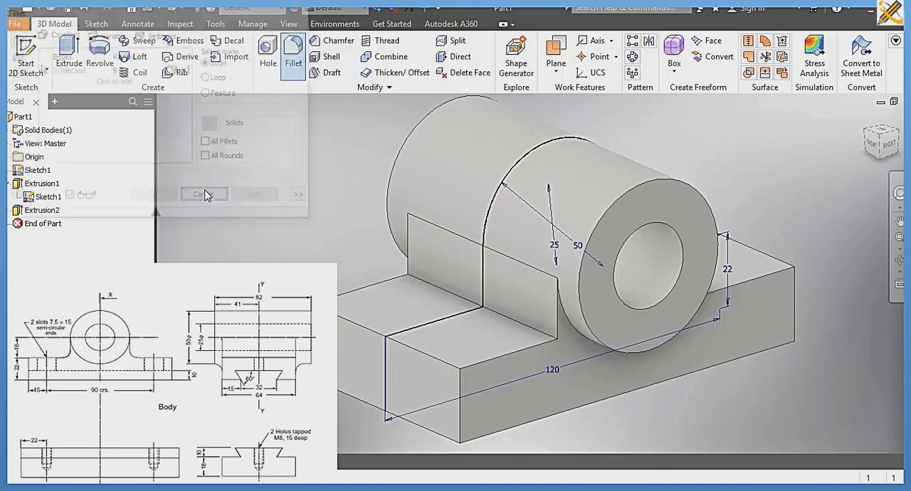
# Step: Fillet the two straight edges between base and uprights and the curved edges under both cylinder overhangs with a radius of 9 mm
pyautogui.click(294, 71)
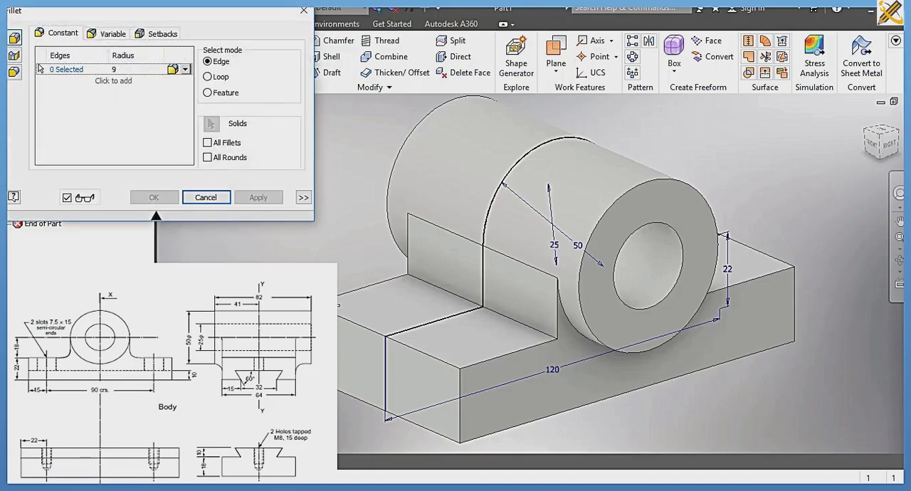
pyautogui.click(442, 289)
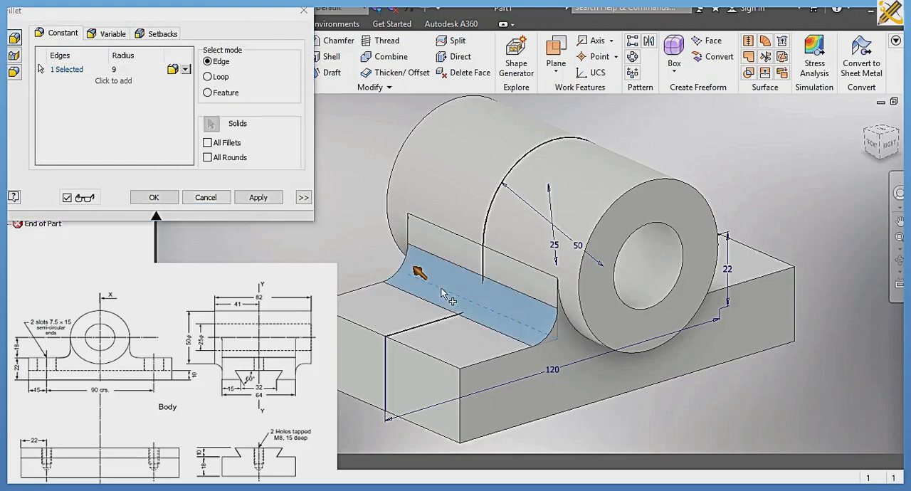
pyautogui.click(593, 346)
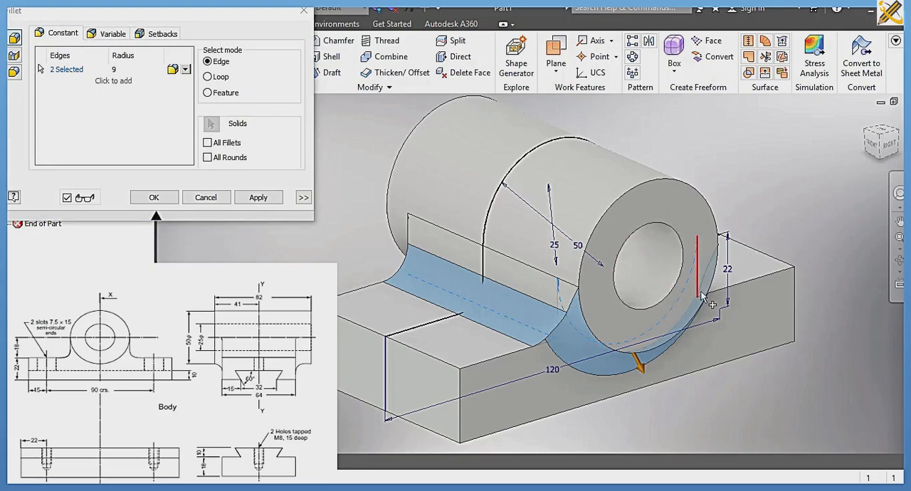
pyautogui.click(900, 140)
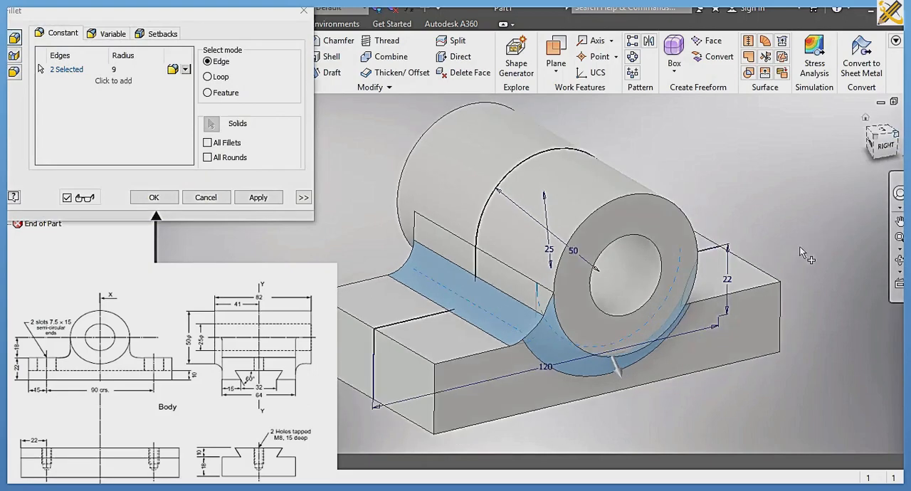
pyautogui.click(594, 299)
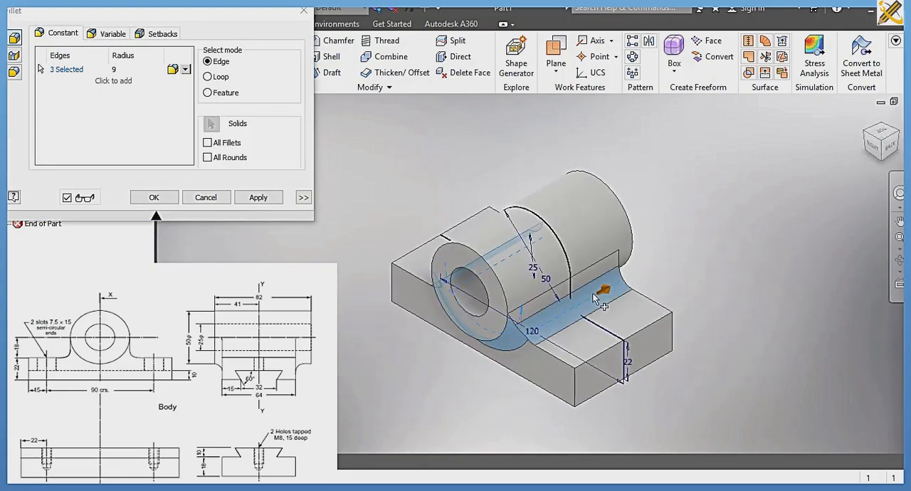
pyautogui.click(899, 139)
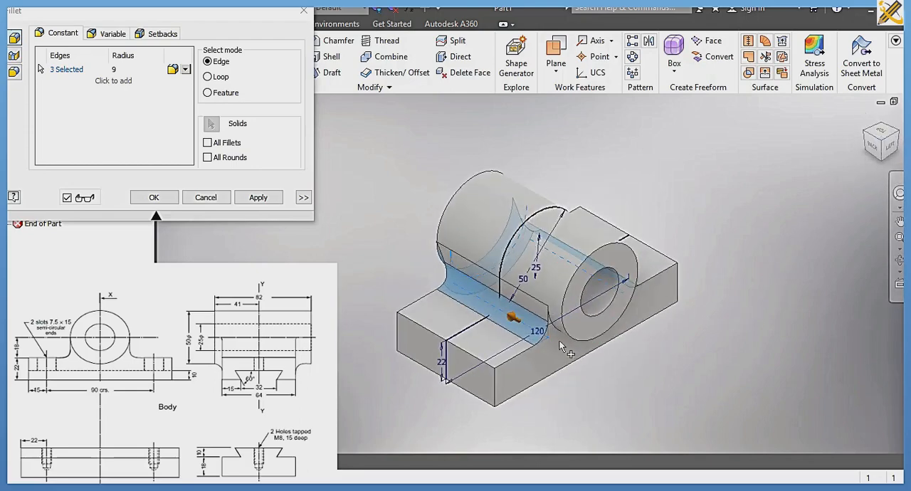
pyautogui.click(569, 344)
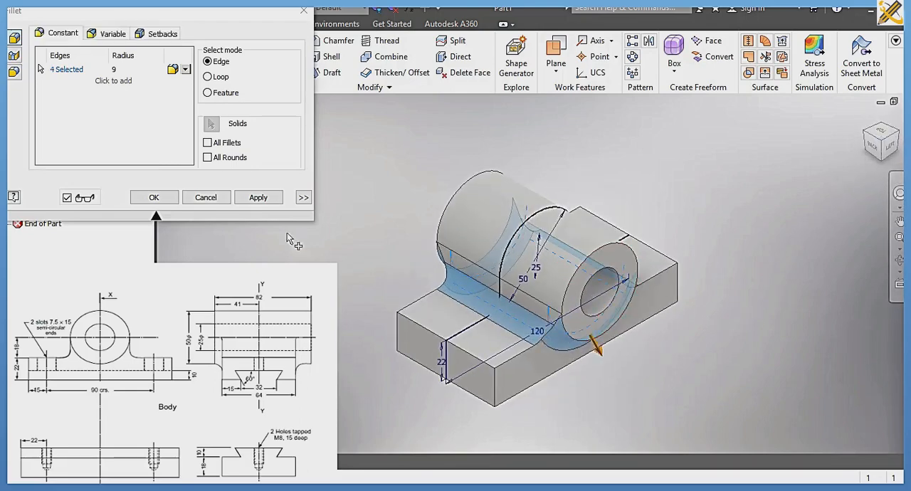
pyautogui.click(161, 201)
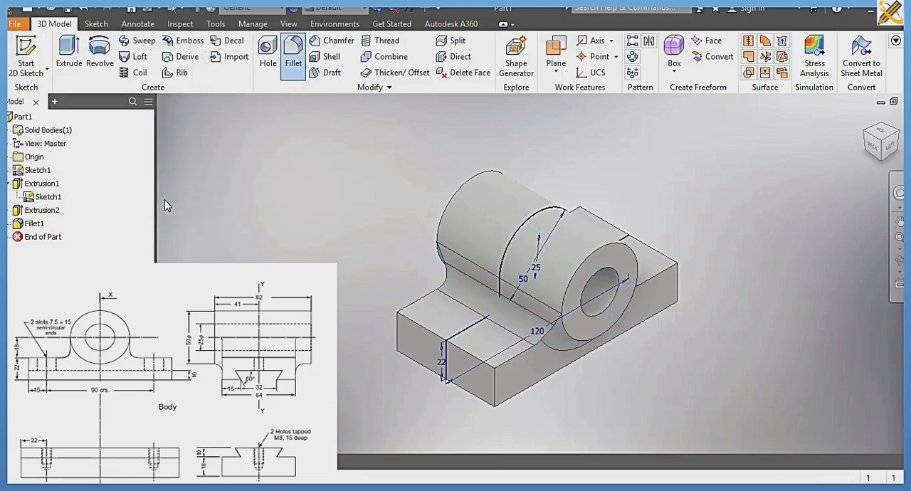
# Step: Hide the shared profile sketch in the model
pyautogui.click(47, 197)
pyautogui.rightClick(46, 197)
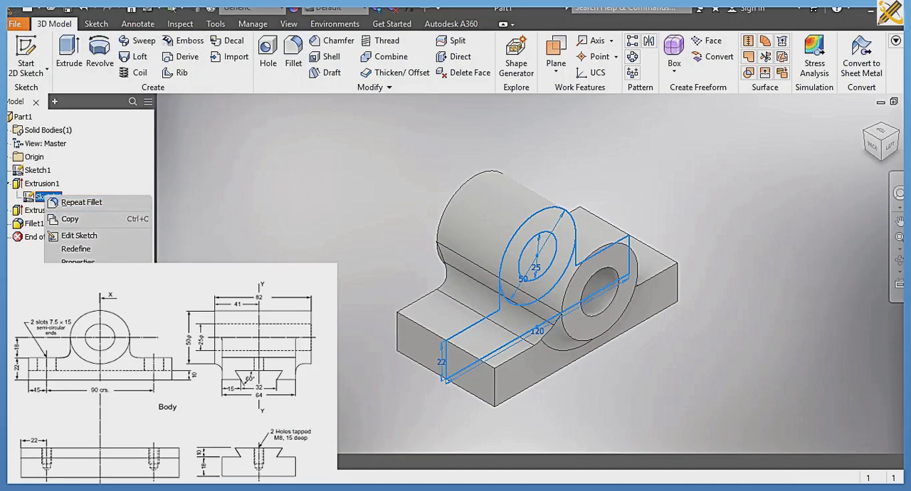
pyautogui.click(76, 329)
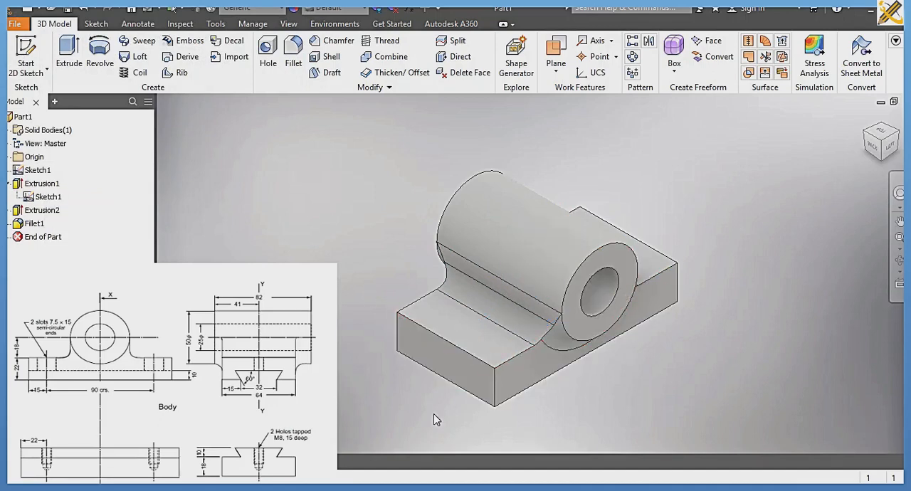
# Step: Start a sketch on the base's end face and project the face's outline into it
pyautogui.click(441, 360)
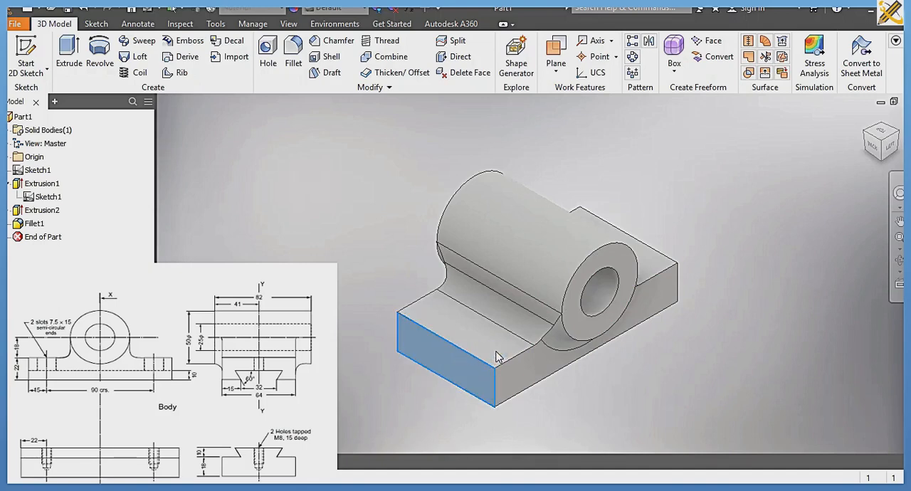
pyautogui.press('s')
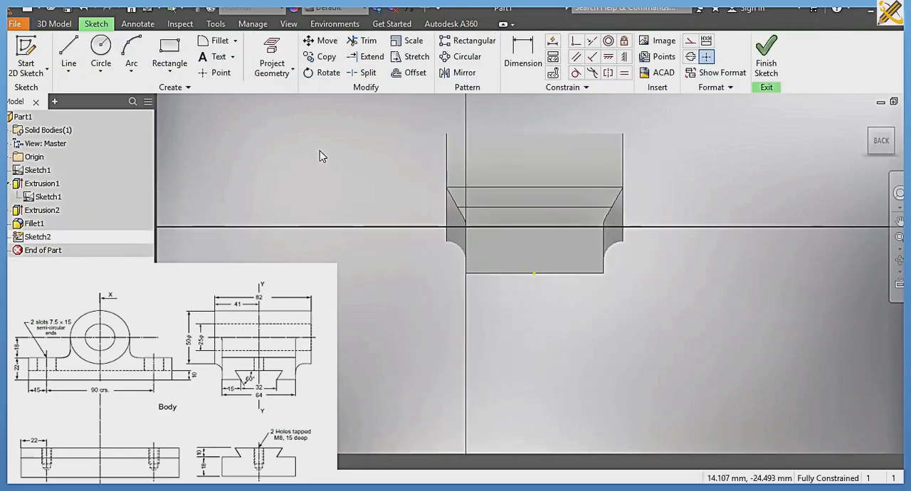
pyautogui.click(271, 63)
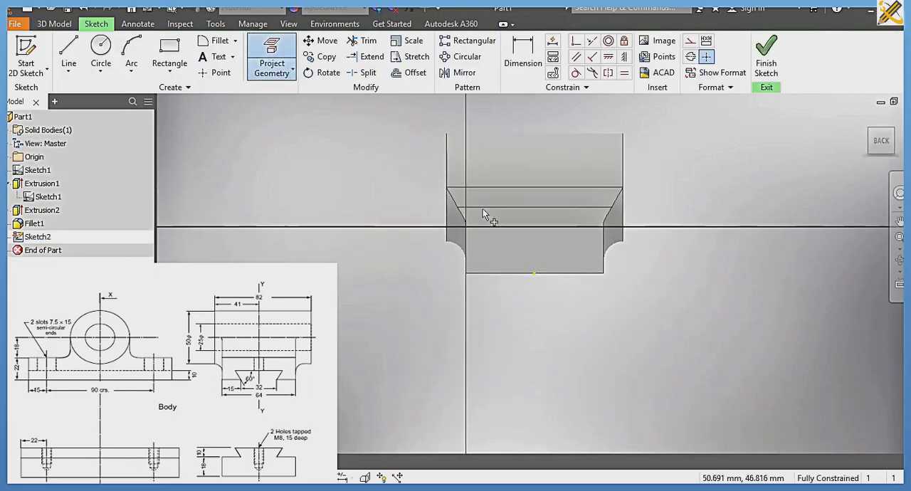
pyautogui.rightClick(526, 247)
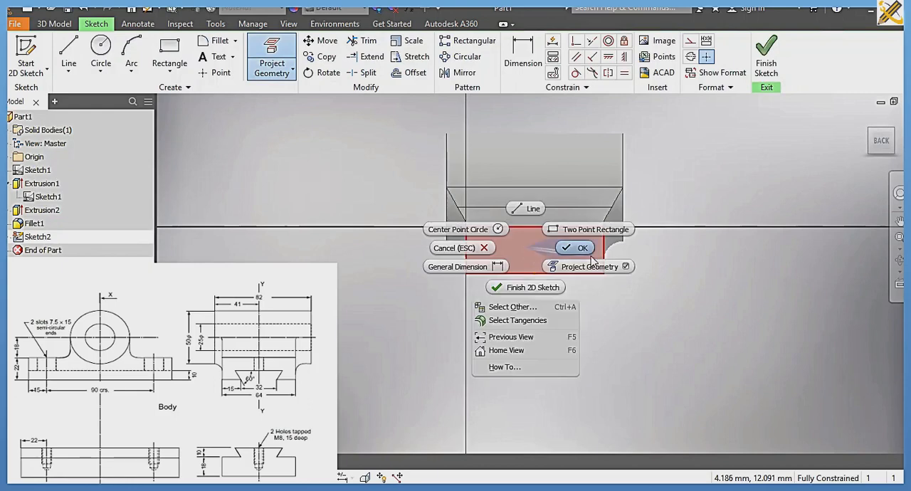
pyautogui.click(580, 249)
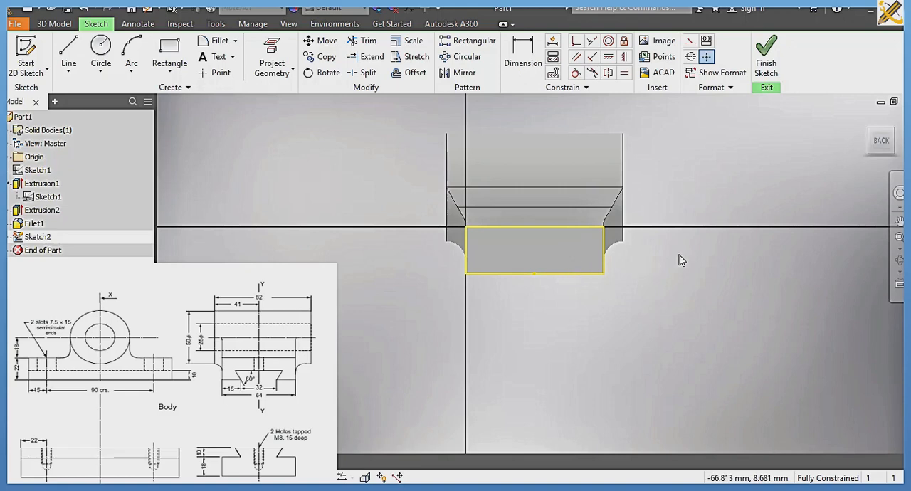
# Step: Draw an open dovetail outline rising from the end face's lower edge, about 44 mm wide at its top and 9.5 mm high
pyautogui.scroll(-2, 672, 261)
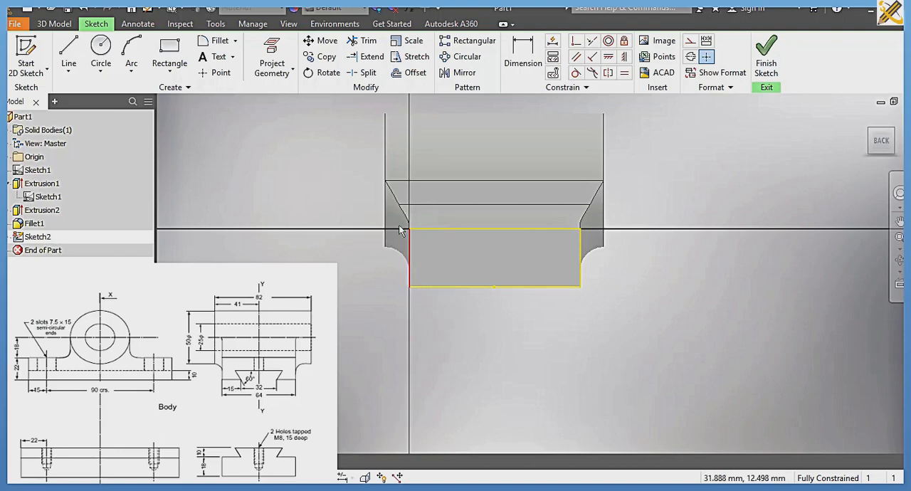
pyautogui.click(65, 54)
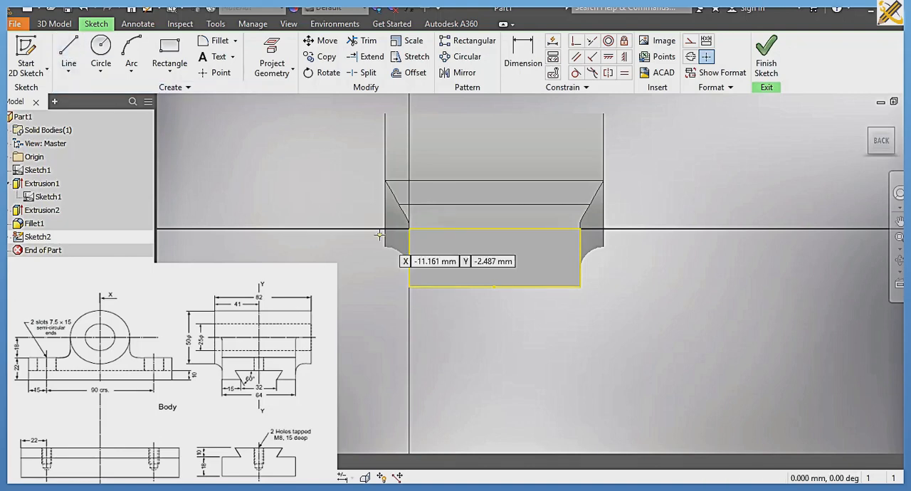
pyautogui.click(456, 287)
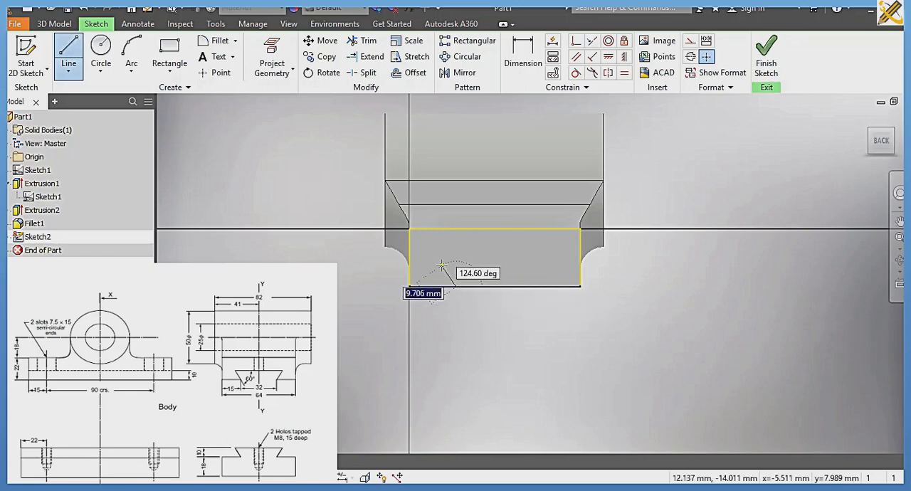
pyautogui.click(439, 262)
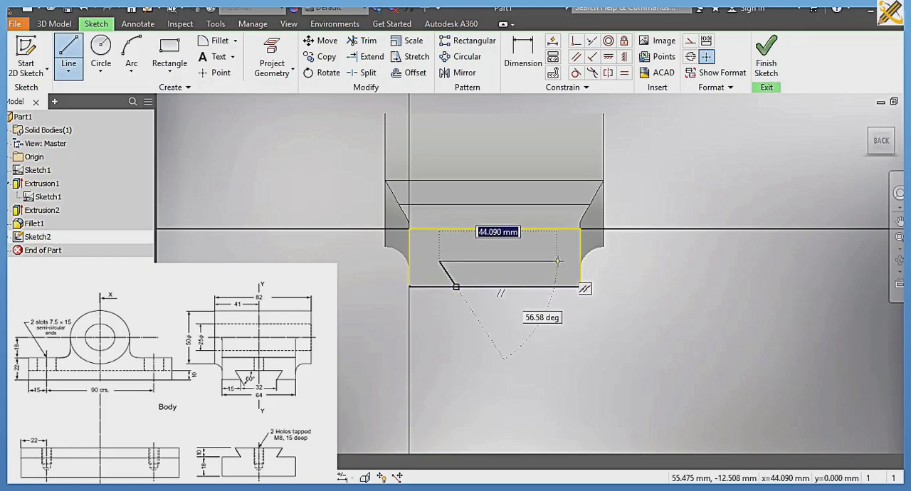
pyautogui.click(557, 261)
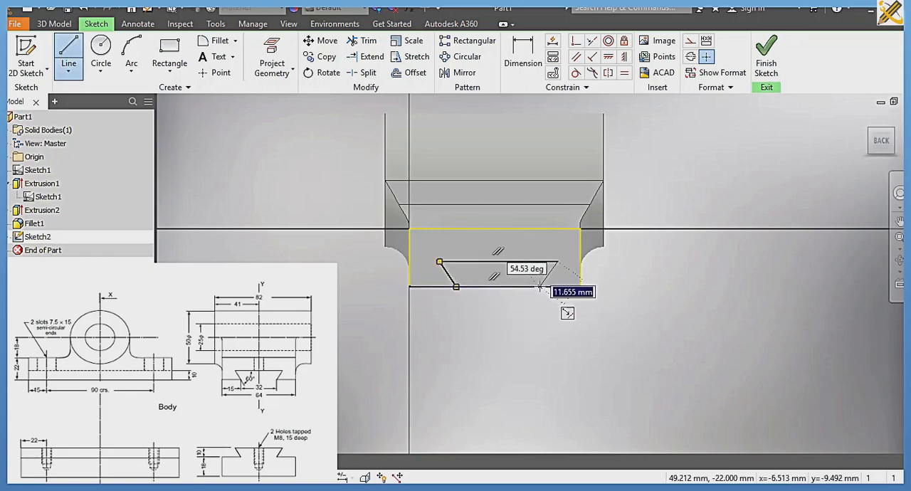
pyautogui.doubleClick(540, 287)
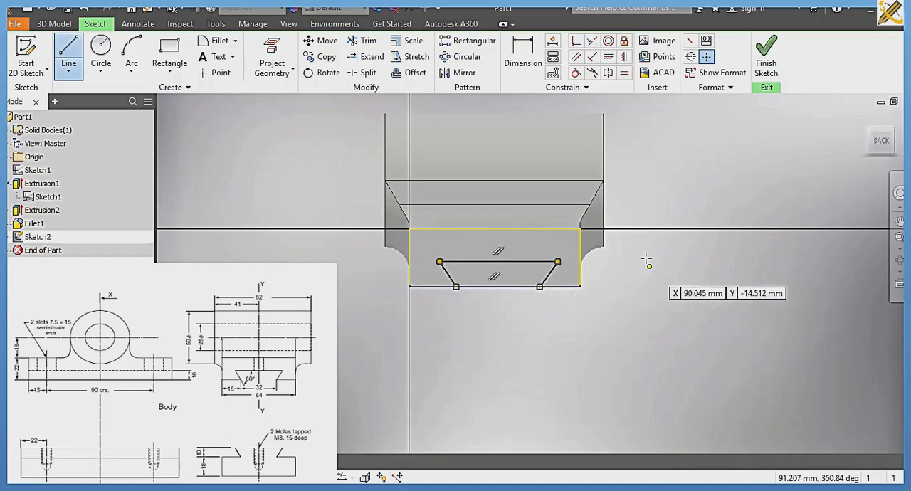
# Step: Dimension the dovetail's height from its lower corner to its top line as 10 mm
pyautogui.click(524, 55)
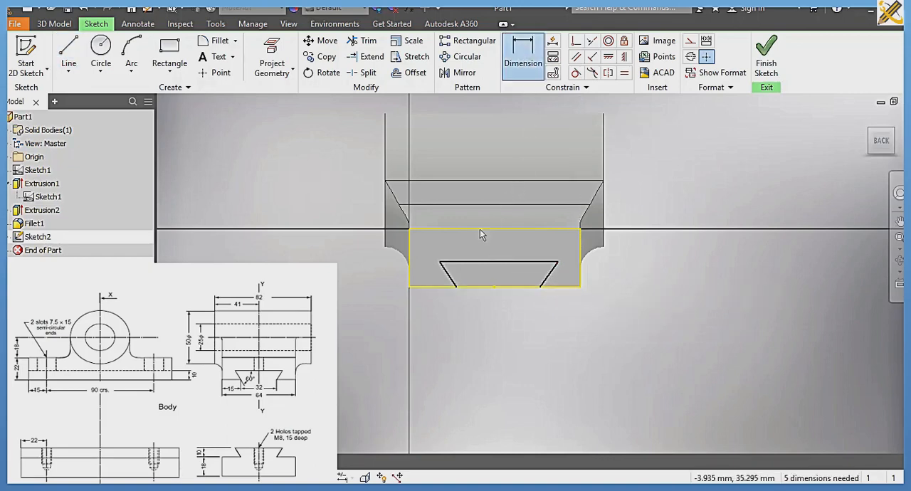
pyautogui.click(481, 262)
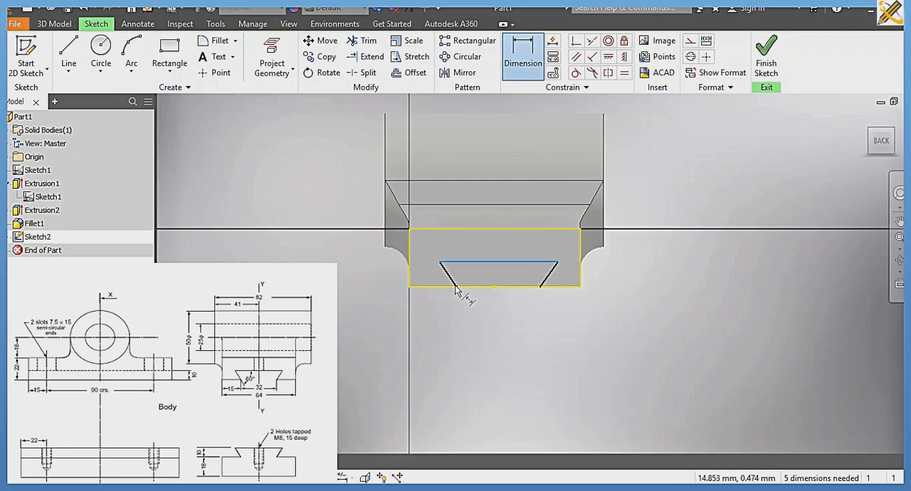
pyautogui.click(456, 287)
pyautogui.click(368, 276)
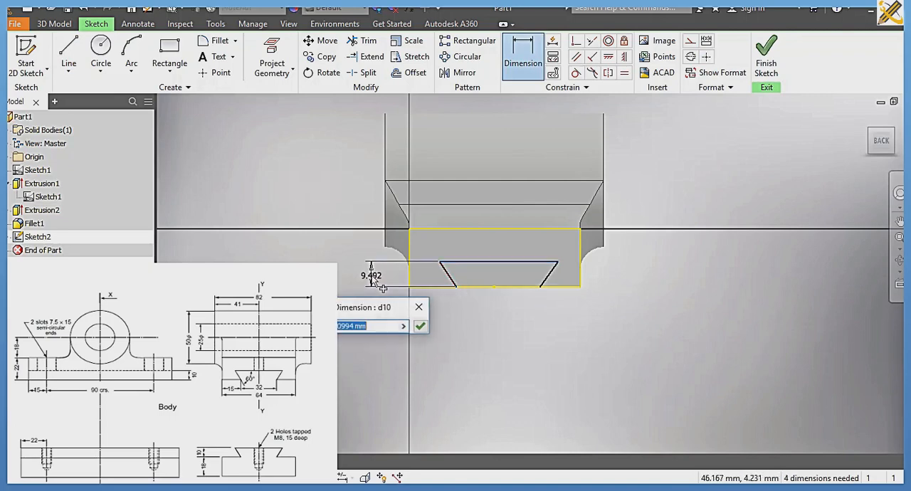
pyautogui.write('10')
pyautogui.press('Return')
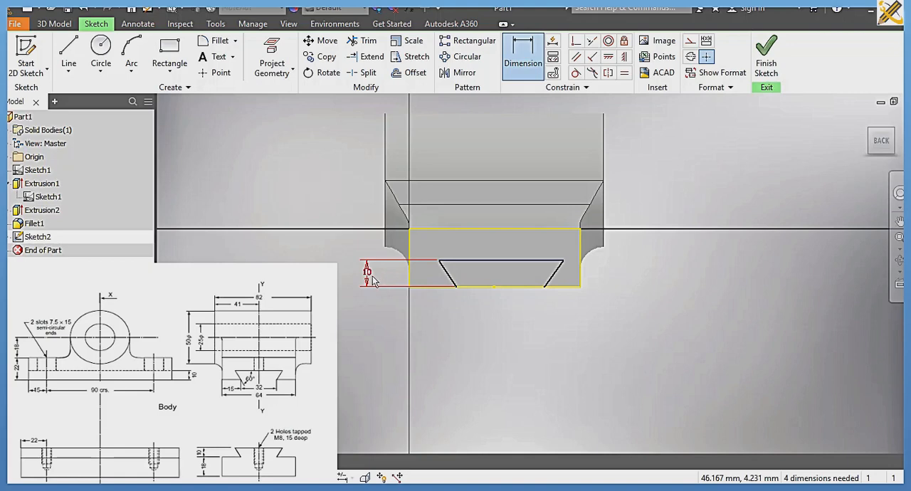
# Step: Dimension the angles between the dovetail's top line and both slanted sides as 60 degrees each
pyautogui.click(455, 285)
pyautogui.click(471, 262)
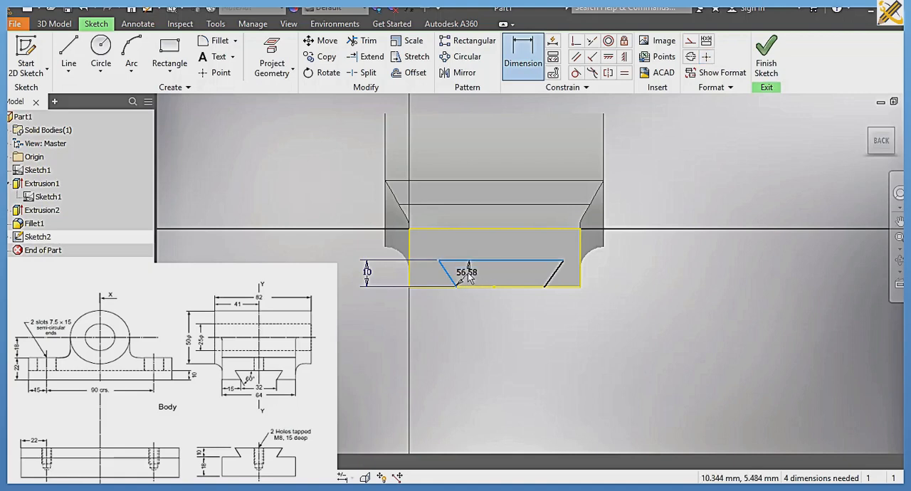
pyautogui.click(470, 279)
pyautogui.write('60')
pyautogui.press('Return')
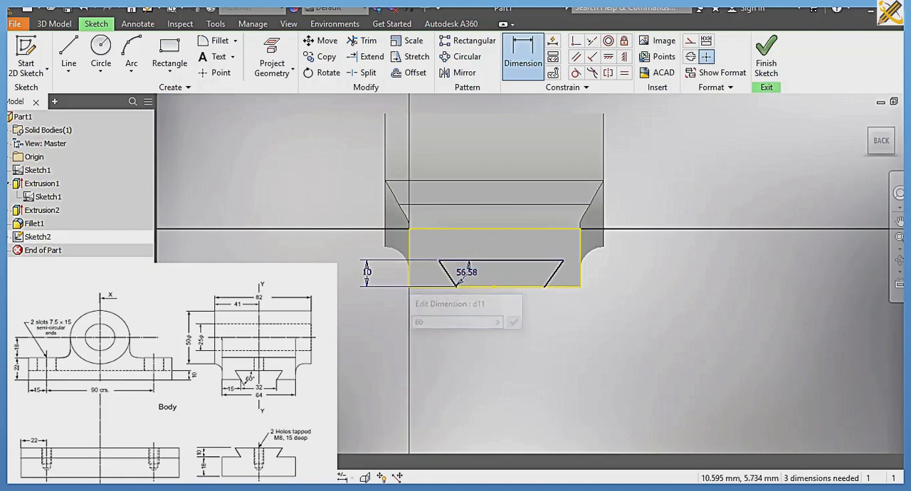
pyautogui.click(553, 272)
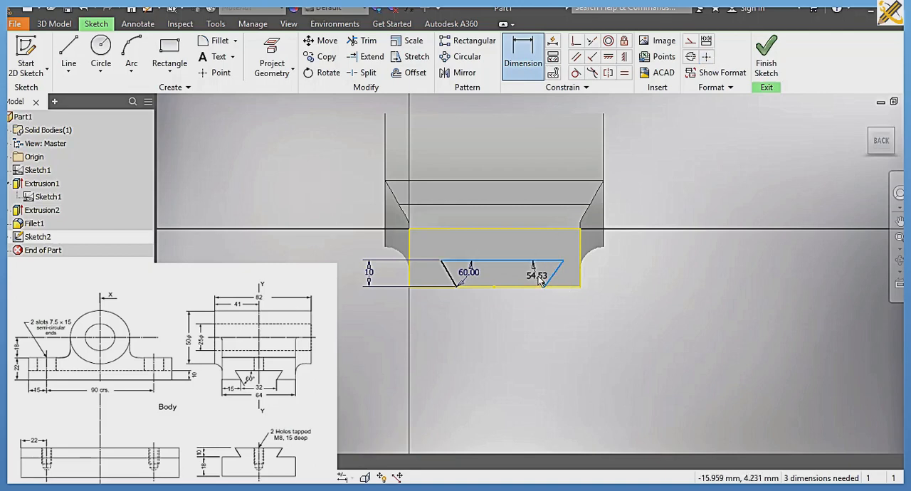
pyautogui.click(534, 281)
pyautogui.write('60')
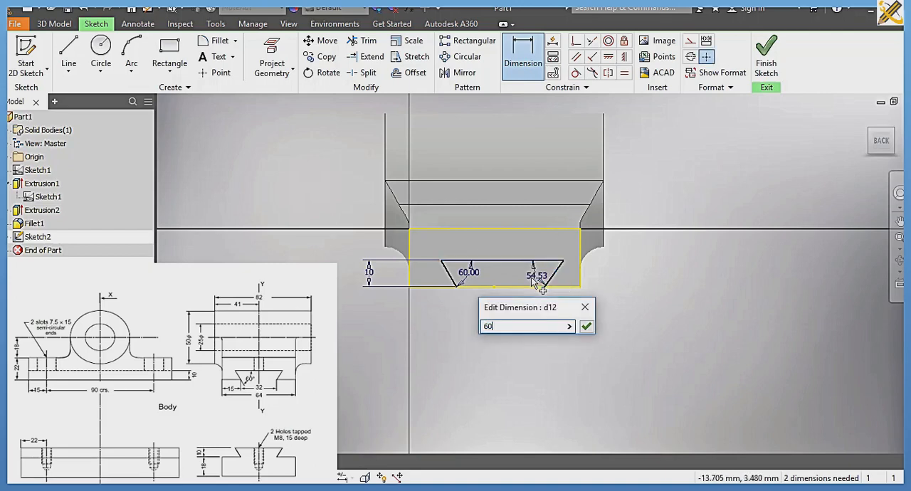
pyautogui.press('Return')
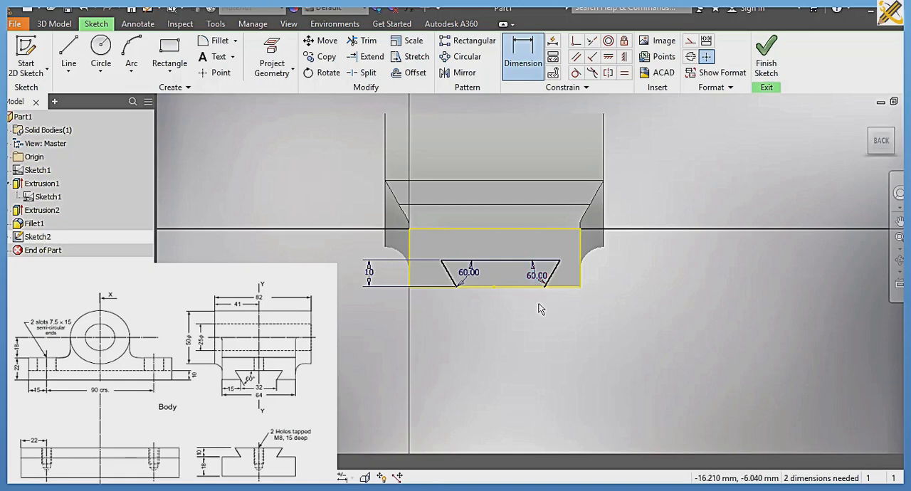
# Step: Dimension the dovetail's opening along the base's lower edge as 32 mm
pyautogui.click(457, 286)
pyautogui.click(544, 285)
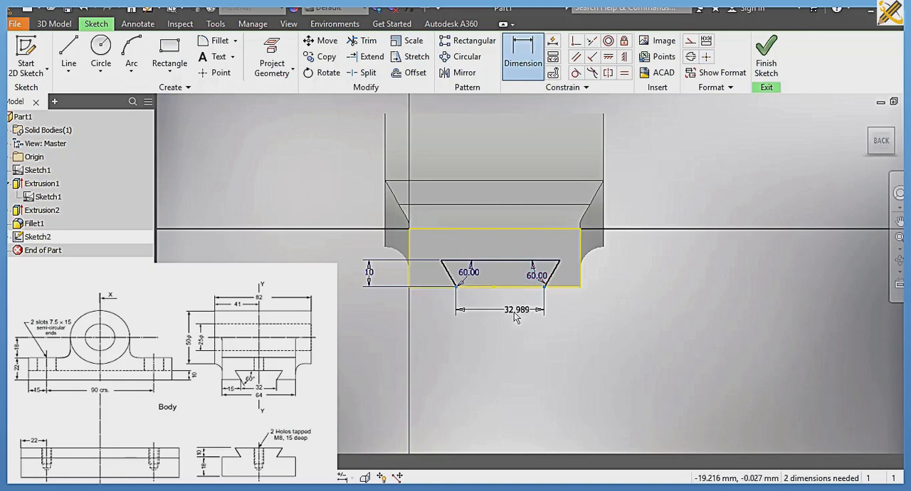
pyautogui.click(514, 321)
pyautogui.write('32')
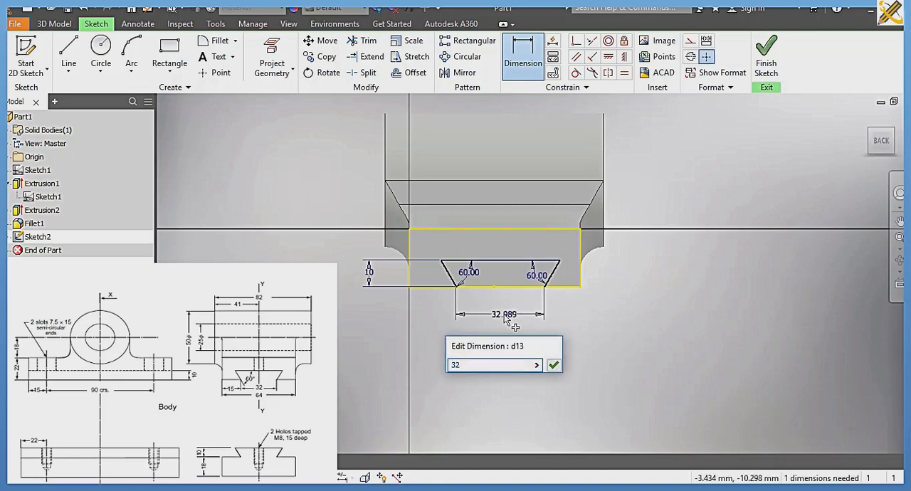
pyautogui.press('Return')
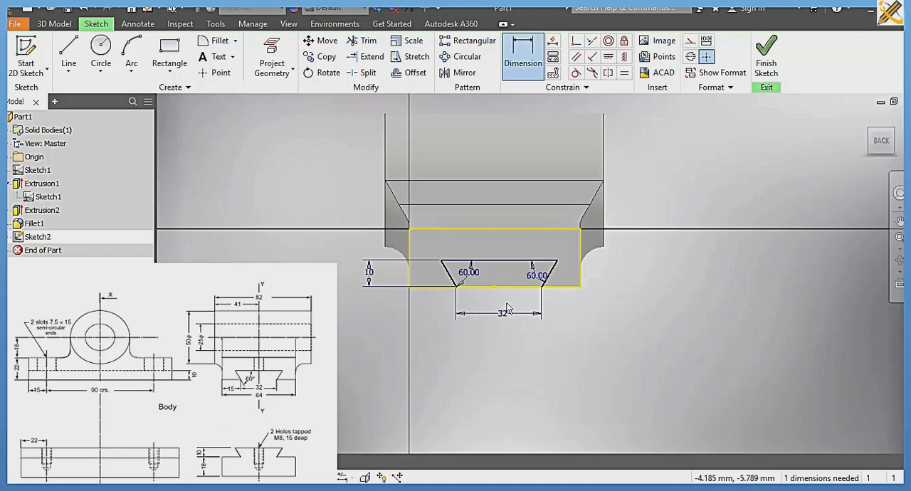
# Step: Position the dovetail's opening 16 mm from the base's nearest lower corner and finish the sketch
pyautogui.click(579, 288)
pyautogui.click(555, 315)
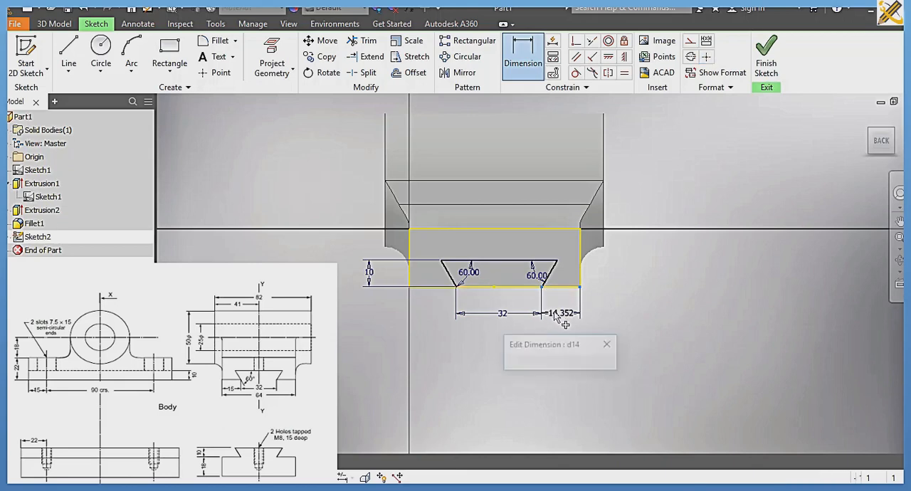
pyautogui.write('16')
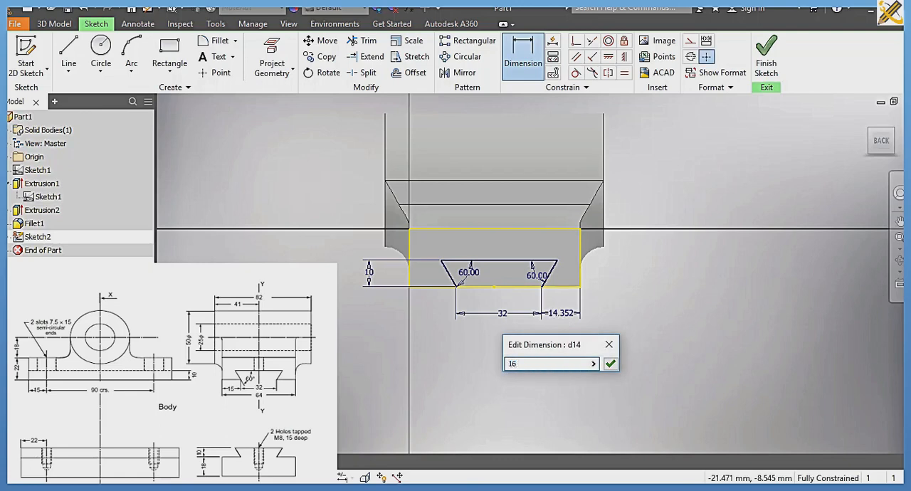
pyautogui.press('Return')
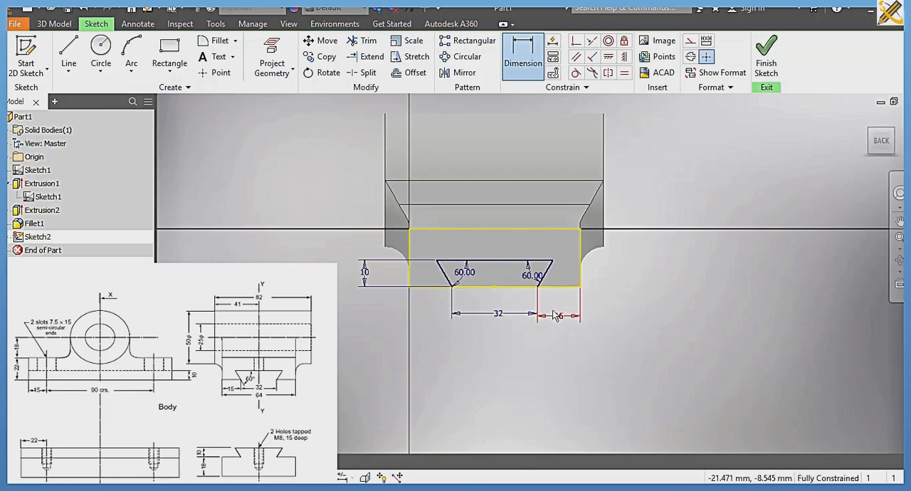
pyautogui.click(766, 65)
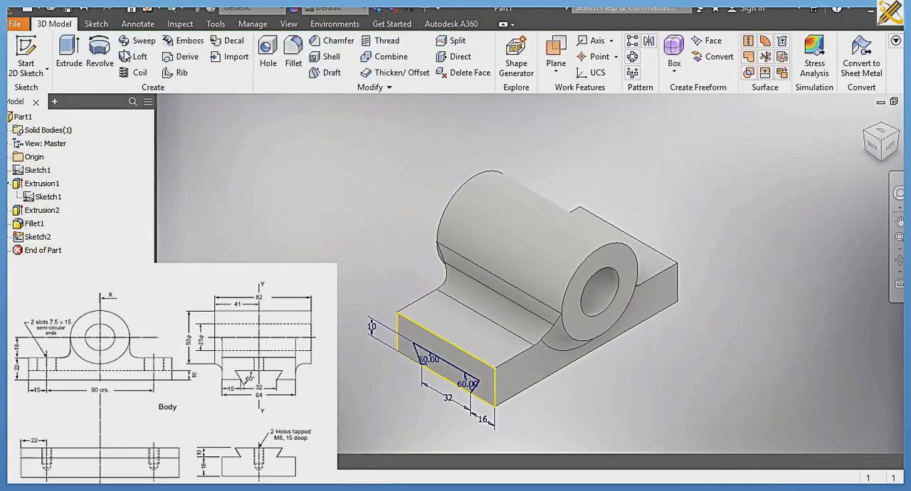
pyautogui.click(69, 54)
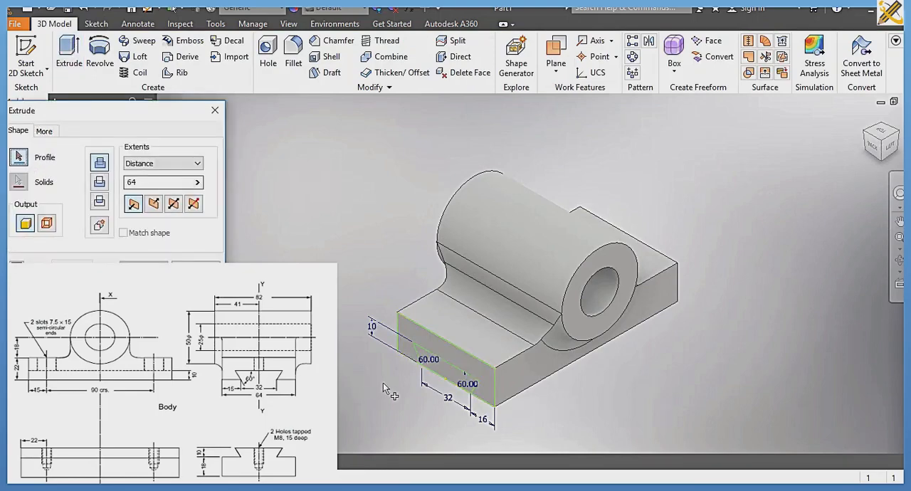
pyautogui.scroll(4, 438, 367)
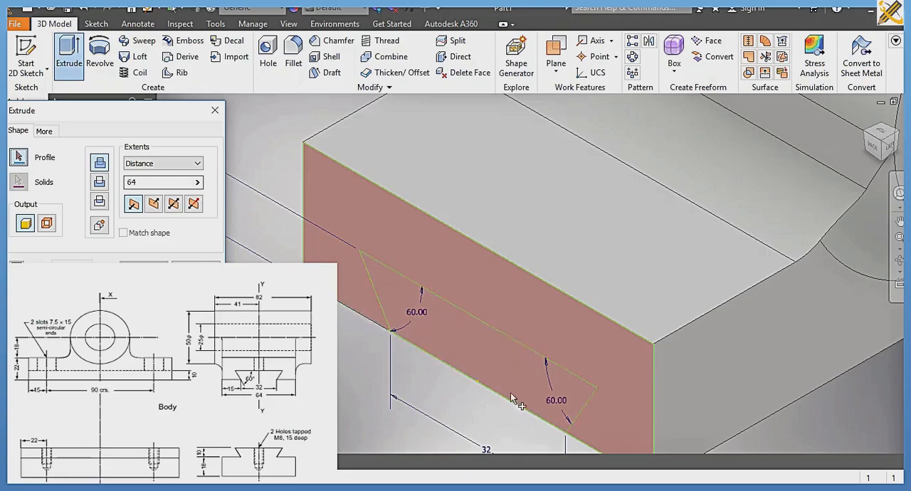
pyautogui.scroll(-6, 539, 432)
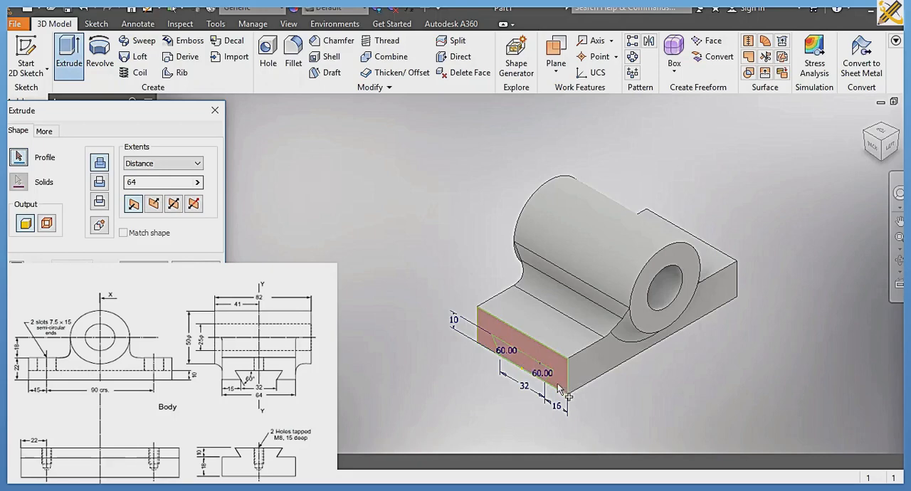
pyautogui.scroll(5, 524, 368)
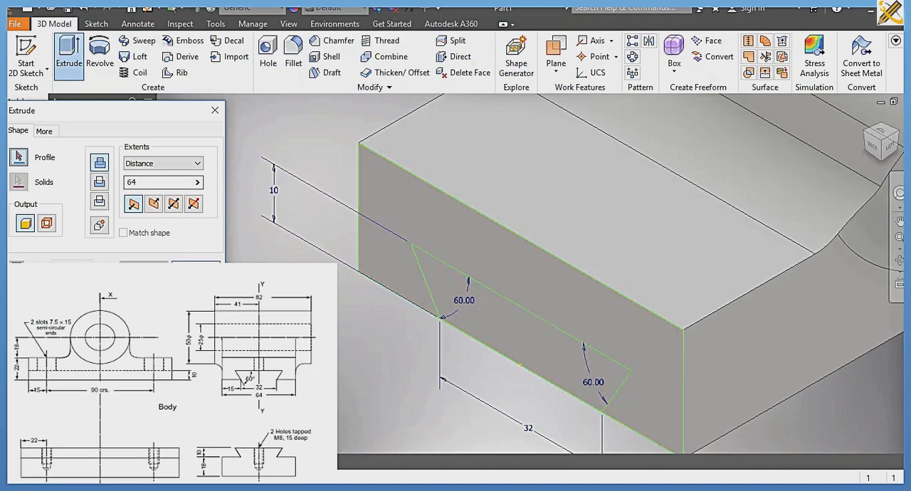
pyautogui.press('Escape')
# Step: Reopen the dovetail sketch and delete the constraints on the base face's projected upper edge and both projected side edges
pyautogui.click(37, 237)
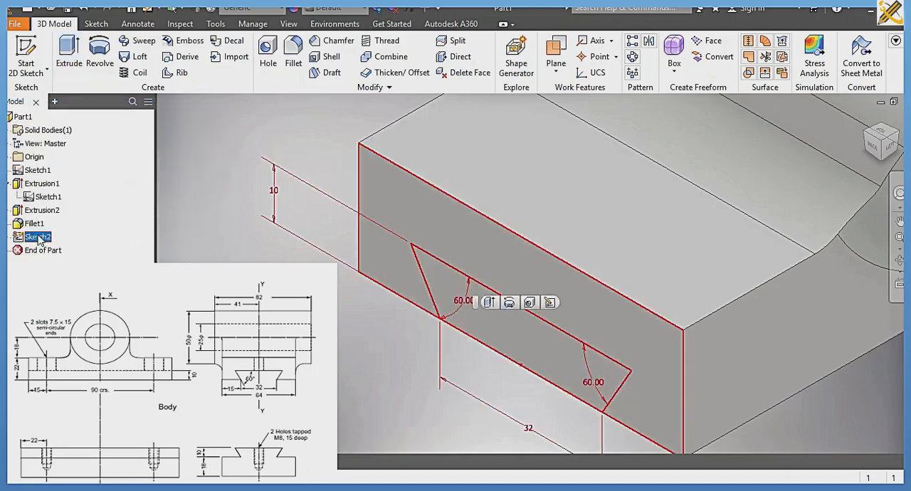
pyautogui.doubleClick(38, 237)
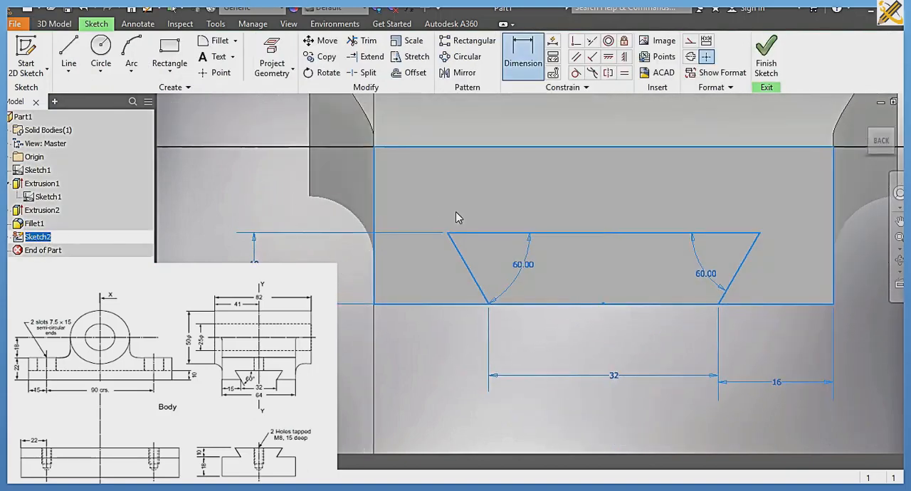
pyautogui.press('Escape')
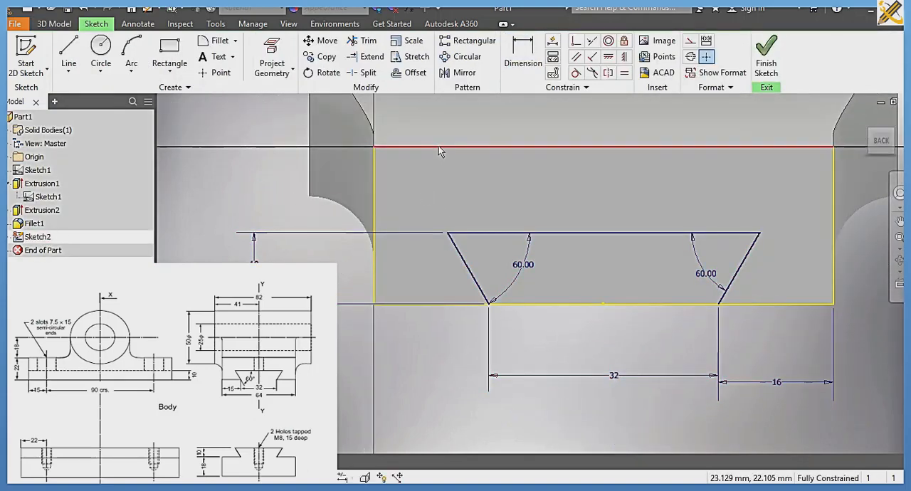
pyautogui.rightClick(438, 146)
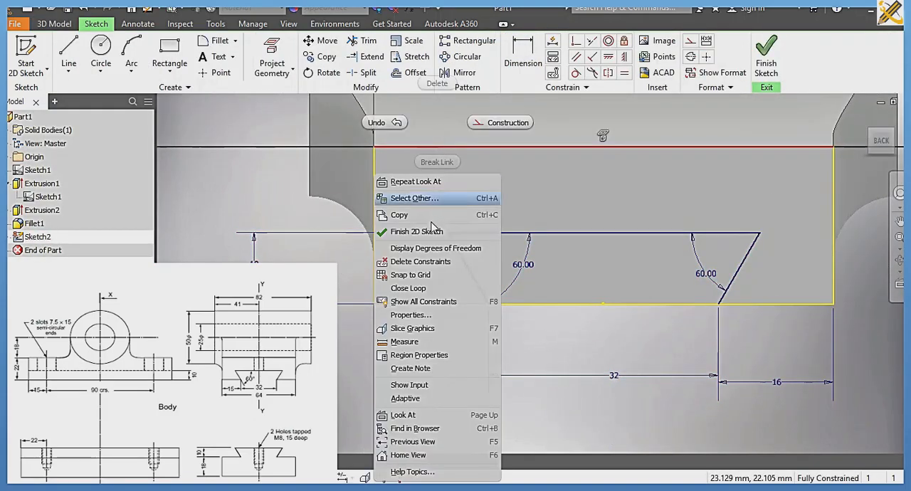
pyautogui.click(420, 260)
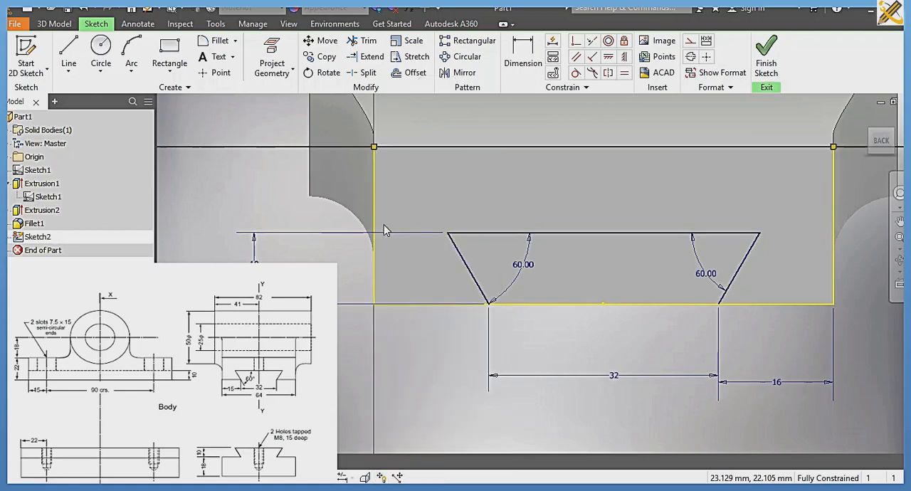
pyautogui.rightClick(372, 124)
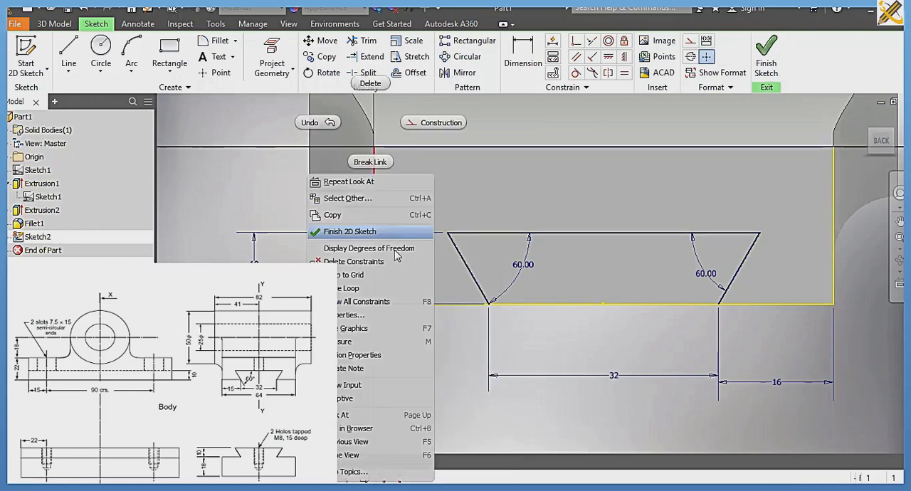
pyautogui.click(360, 262)
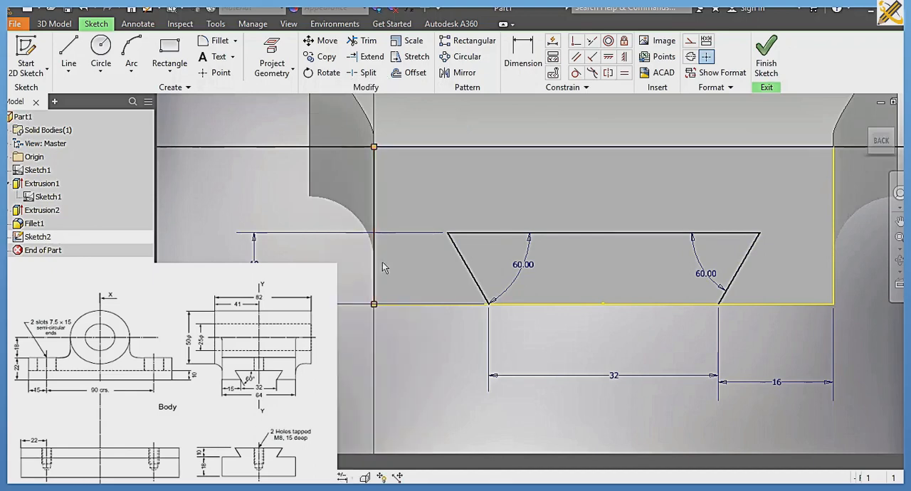
pyautogui.rightClick(834, 221)
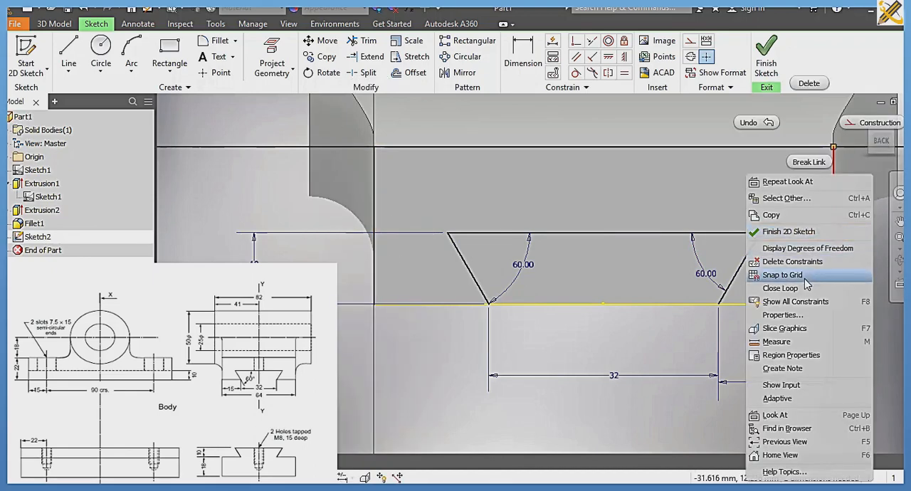
pyautogui.click(795, 262)
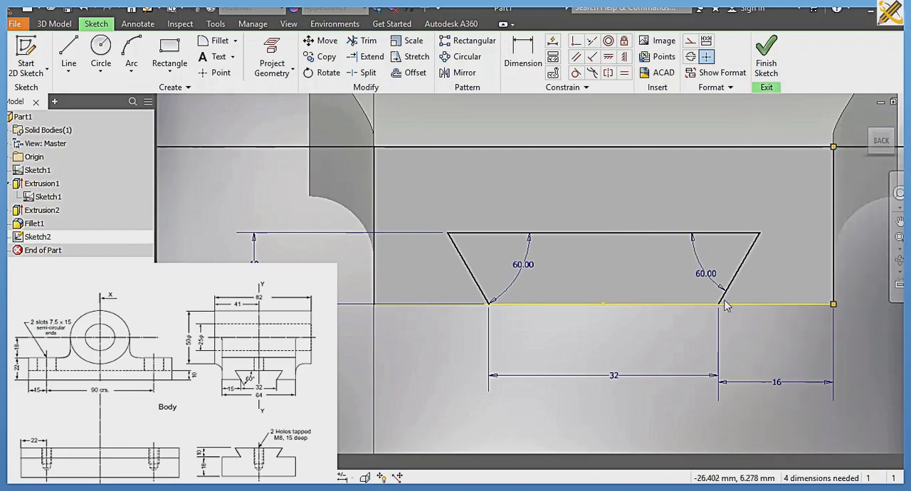
pyautogui.click(766, 55)
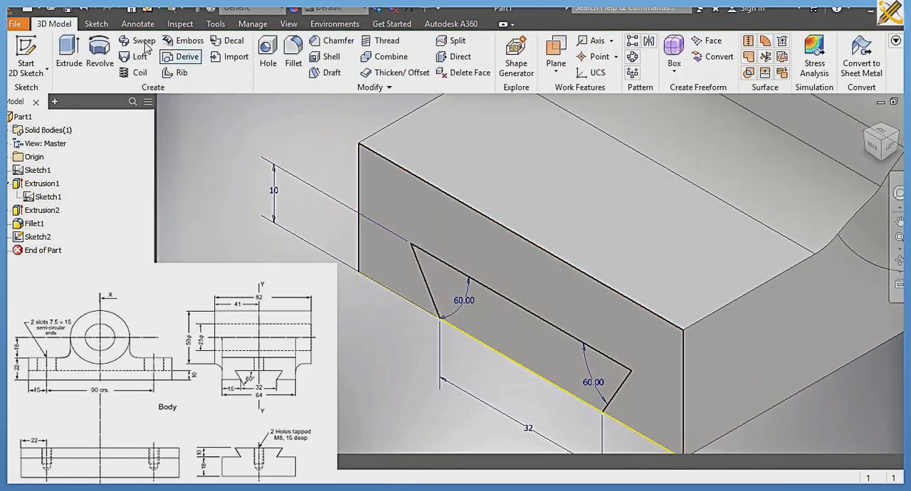
pyautogui.click(76, 66)
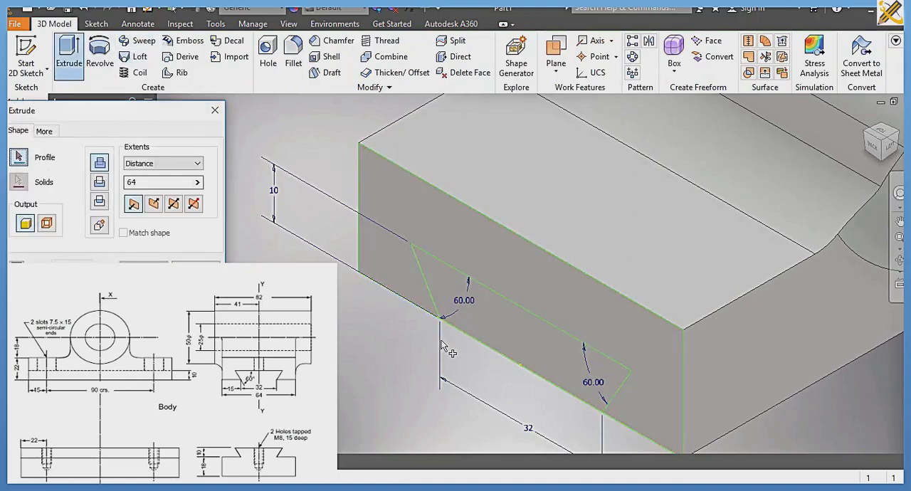
pyautogui.click(215, 110)
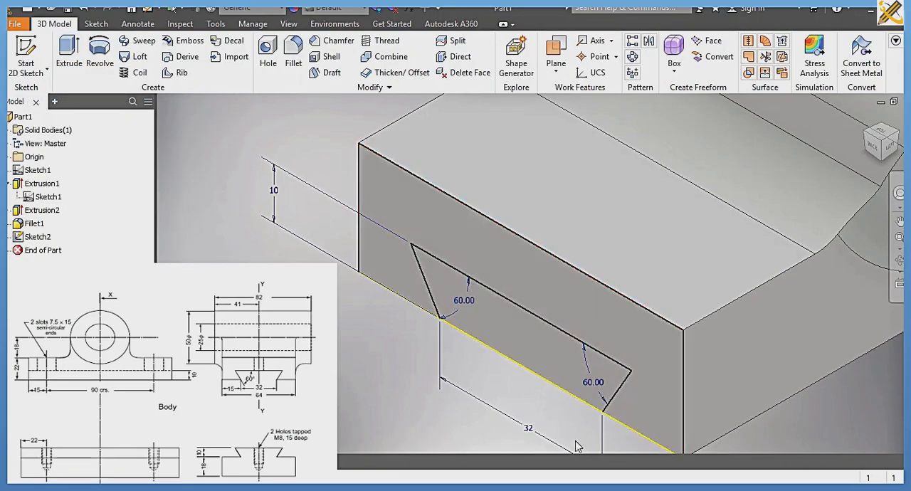
# Step: Reopen the dovetail sketch, close the profile with a line across its 32 mm opening, and finish the sketch
pyautogui.moveTo(634, 471)
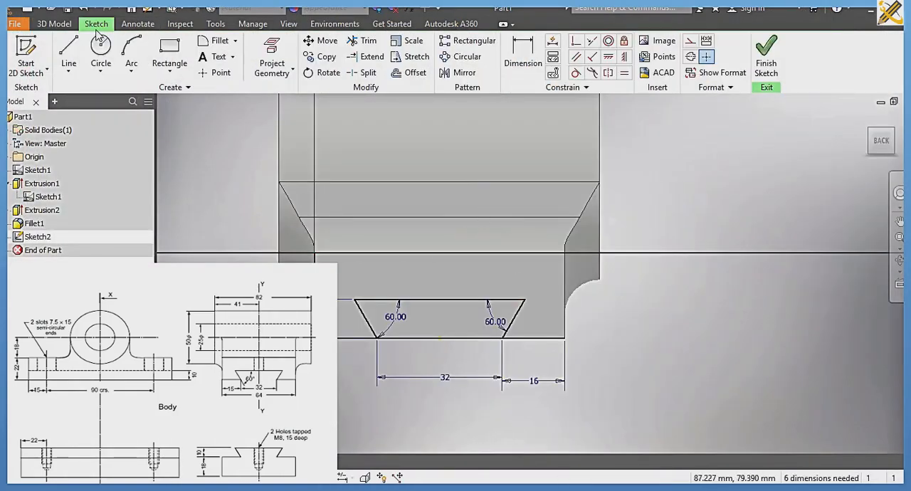
pyautogui.click(69, 53)
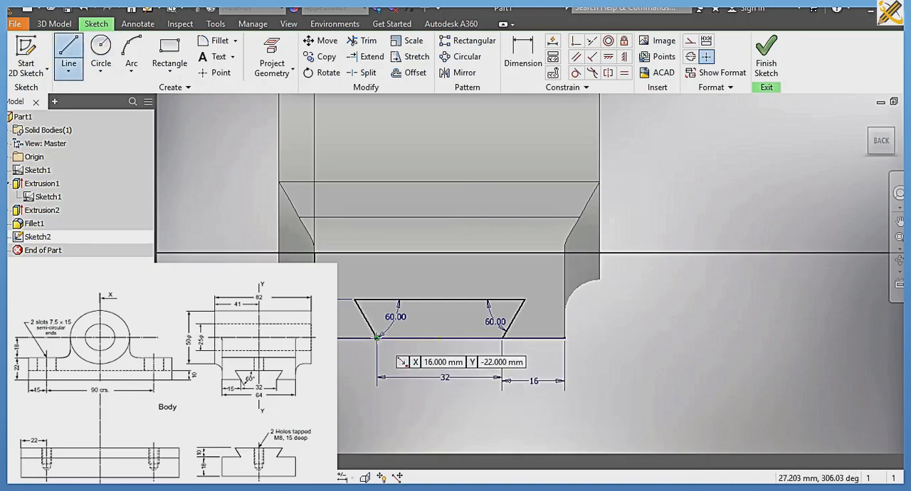
pyautogui.click(378, 337)
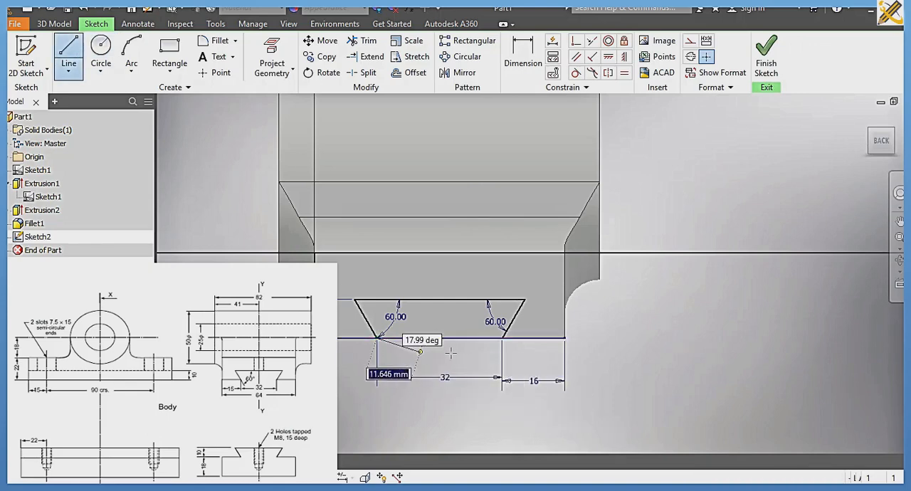
pyautogui.doubleClick(502, 337)
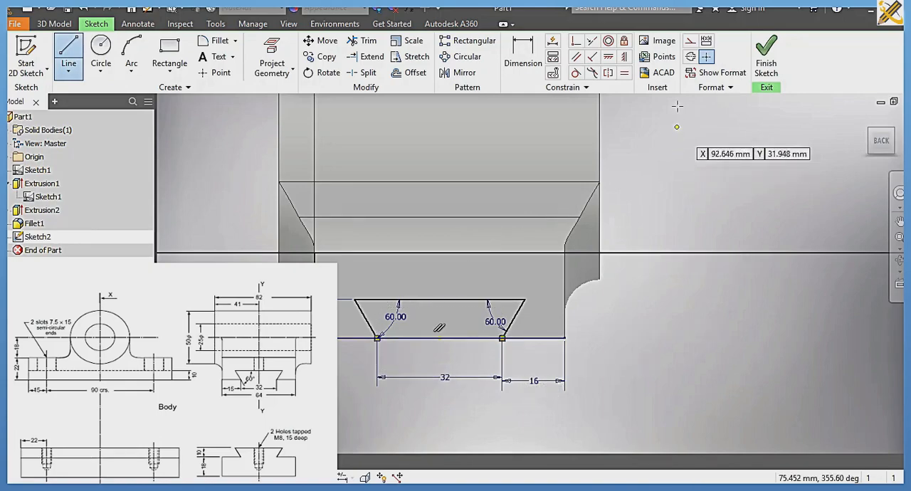
pyautogui.click(763, 57)
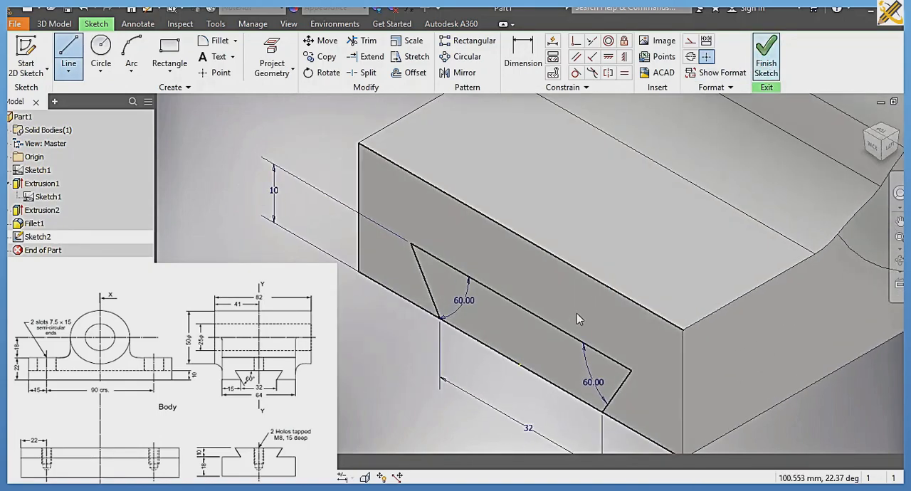
# Step: Extrude the dovetail profile as a cut through the entire base, using the All extent
pyautogui.click(630, 298)
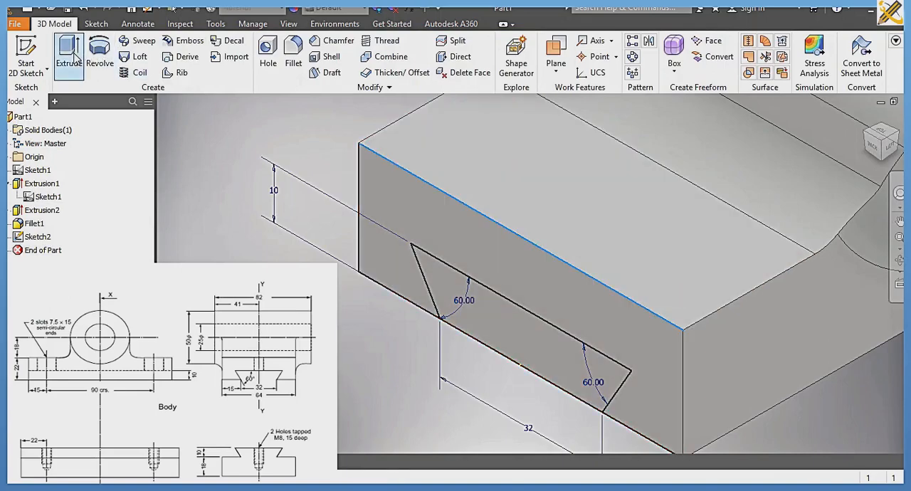
pyautogui.click(76, 60)
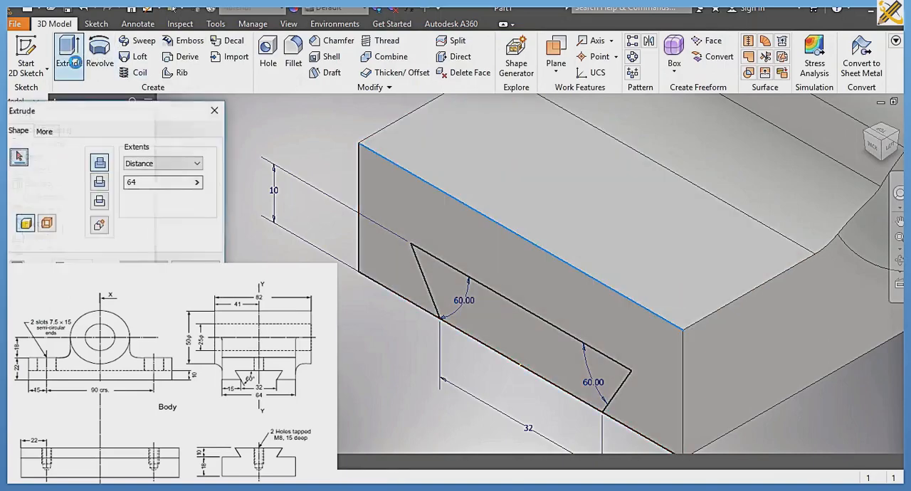
pyautogui.click(478, 305)
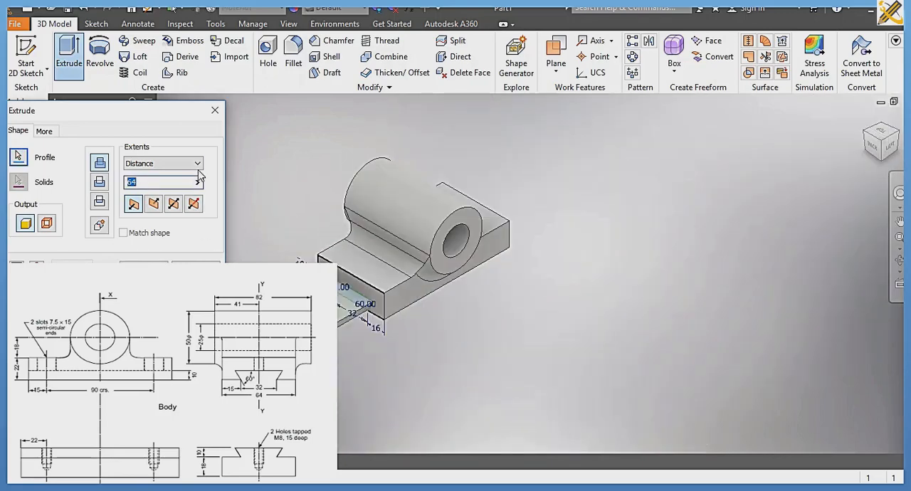
pyautogui.click(199, 165)
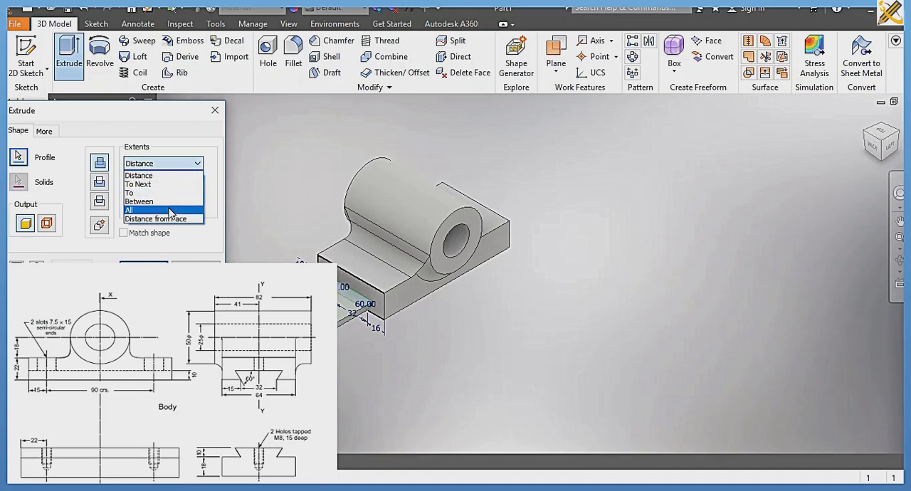
pyautogui.click(173, 213)
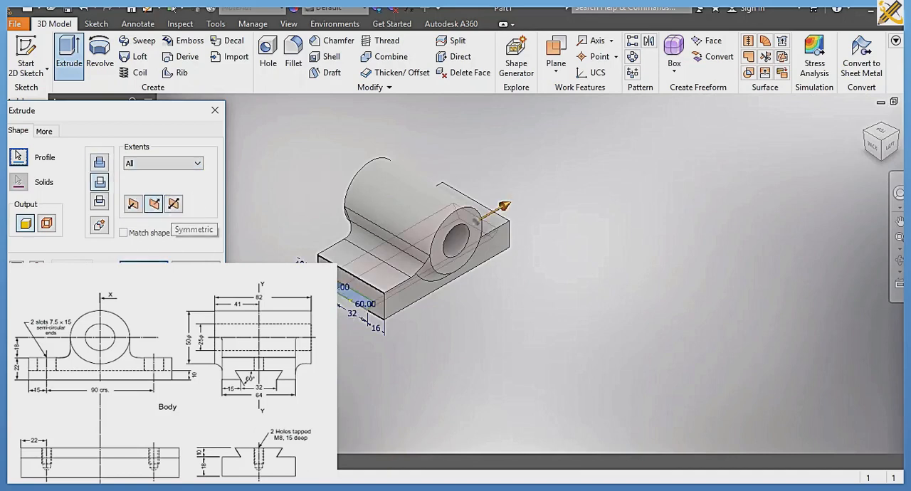
pyautogui.click(144, 272)
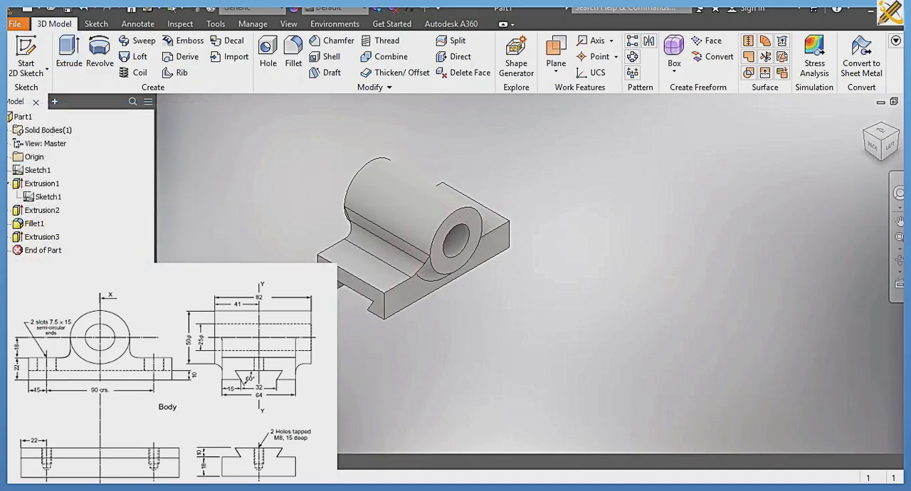
# Step: Sketch an overall slot 15 mm long and 7.5 mm wide on the base's upper face beside the cylinder, running along the base's length
pyautogui.click(364, 271)
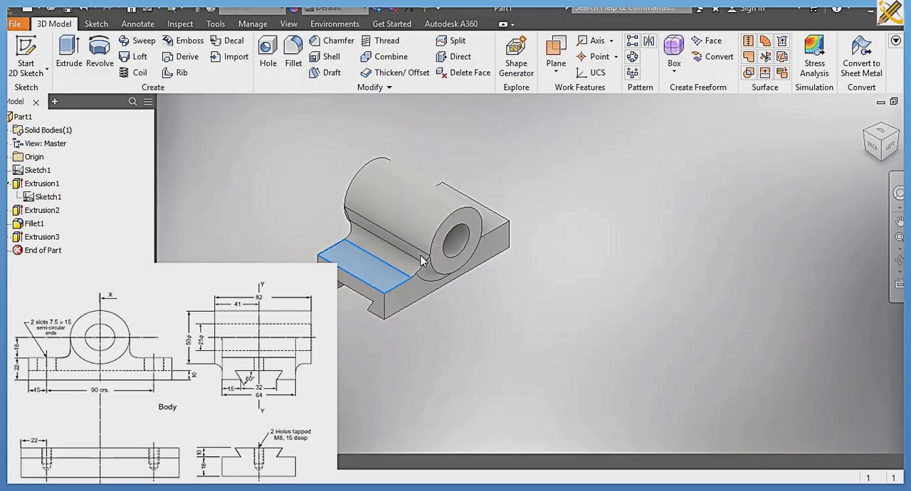
pyautogui.press('s')
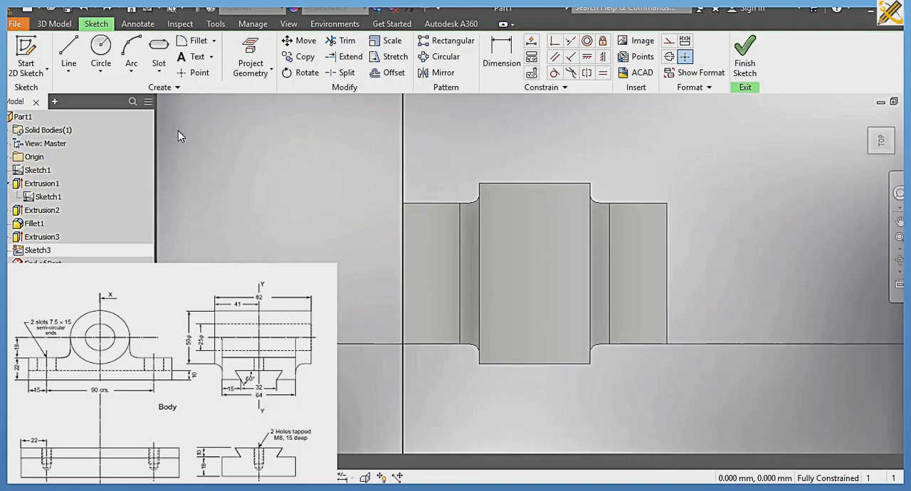
pyautogui.click(158, 67)
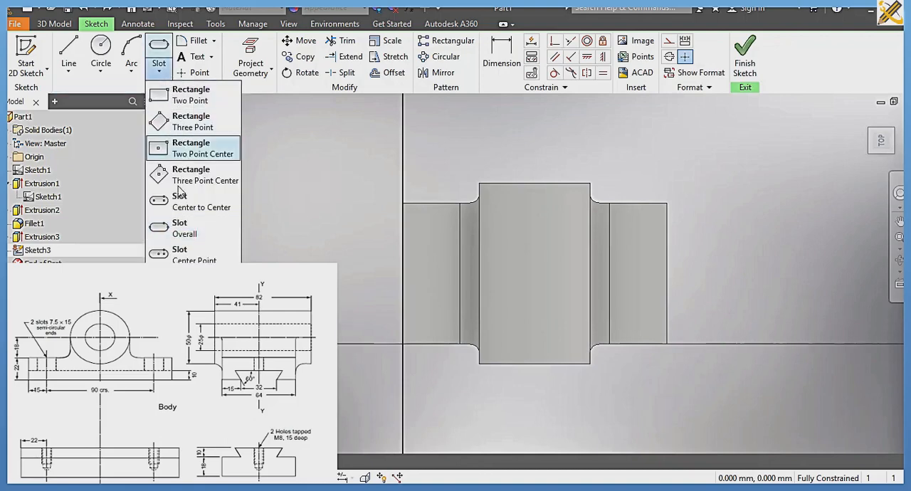
pyautogui.click(178, 226)
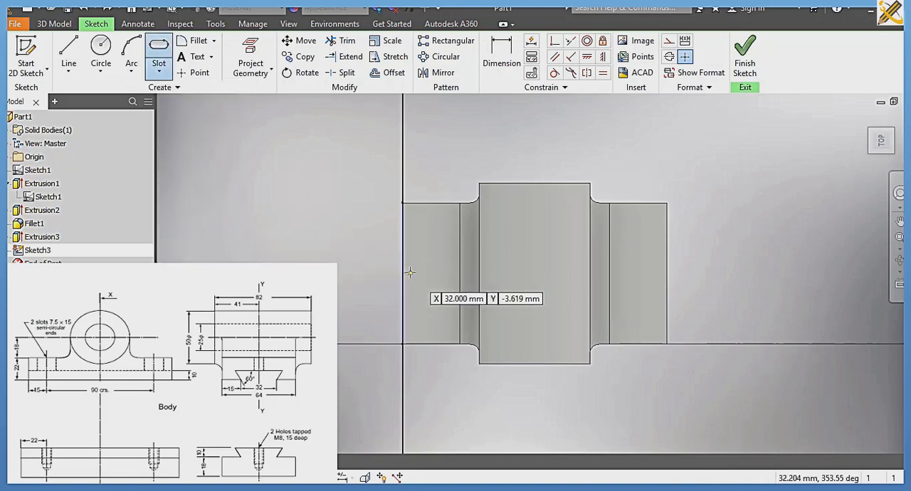
pyautogui.click(412, 272)
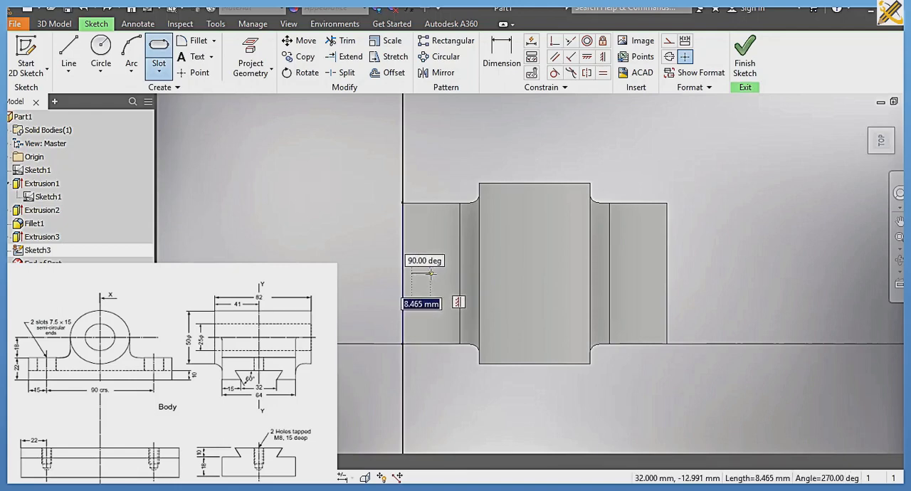
pyautogui.write('1')
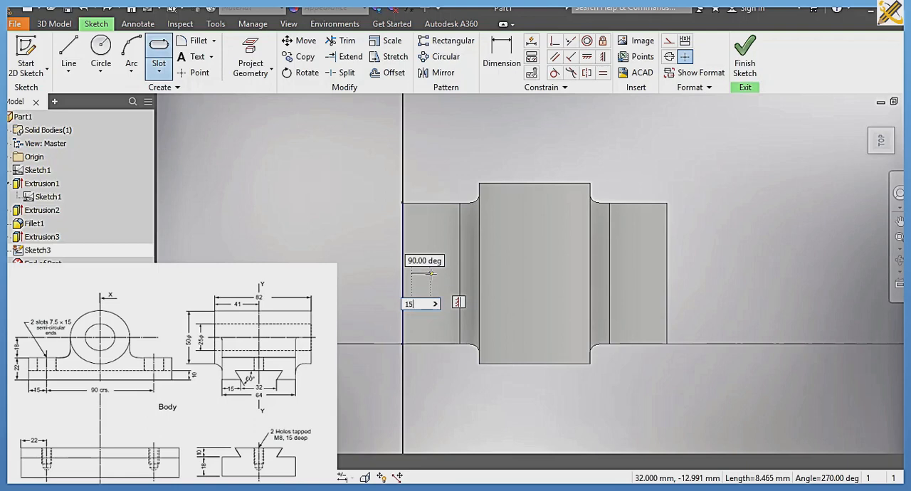
pyautogui.write('5')
pyautogui.press('Return')
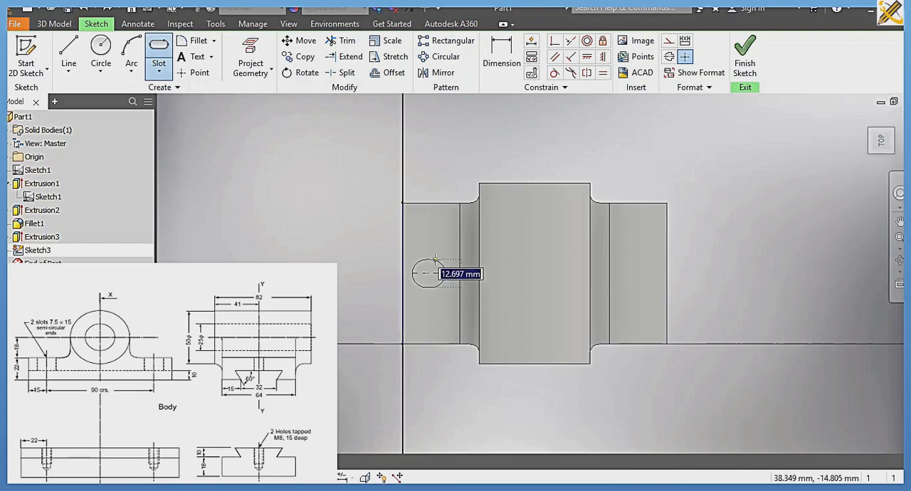
pyautogui.write('7.5')
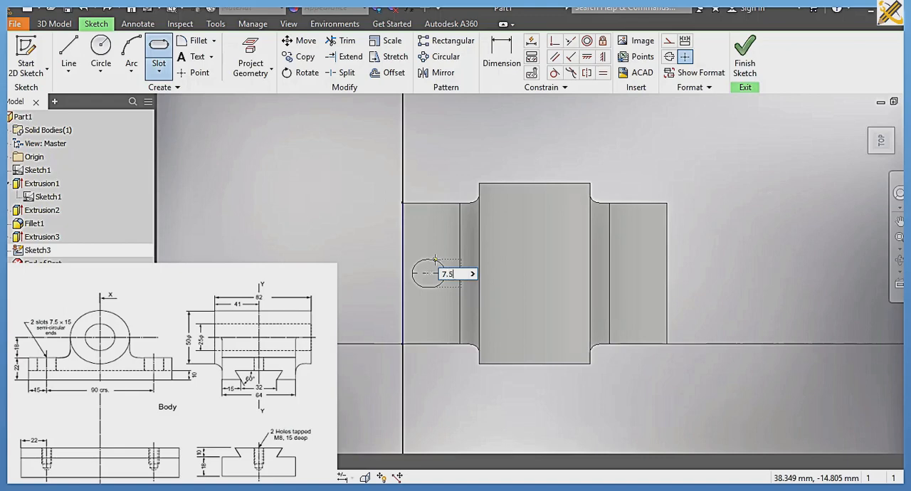
pyautogui.press('Tab')
pyautogui.press('Return')
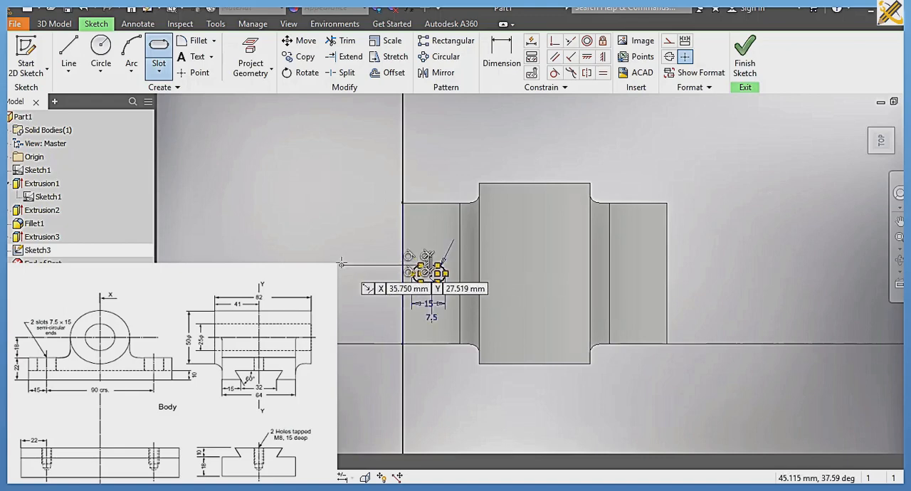
pyautogui.click(341, 263)
pyautogui.press('Escape')
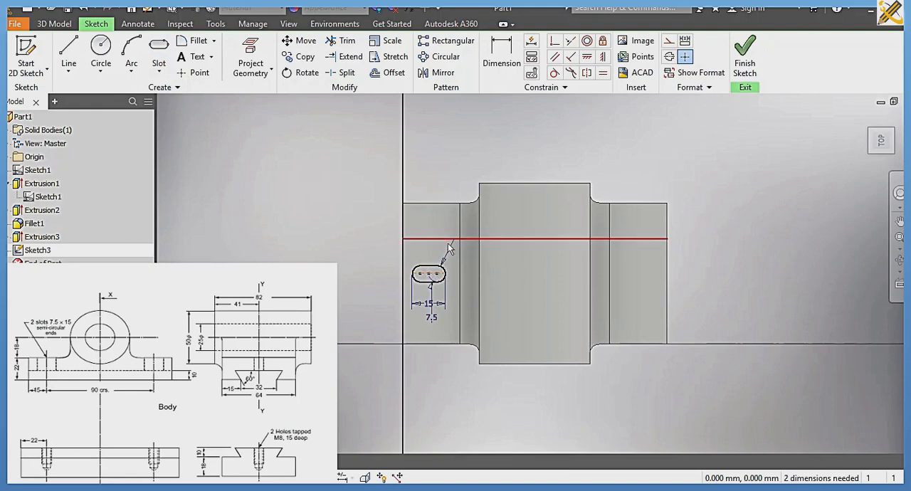
# Step: Dimension the slot's centre 15 mm from the base's short end edge
pyautogui.click(504, 56)
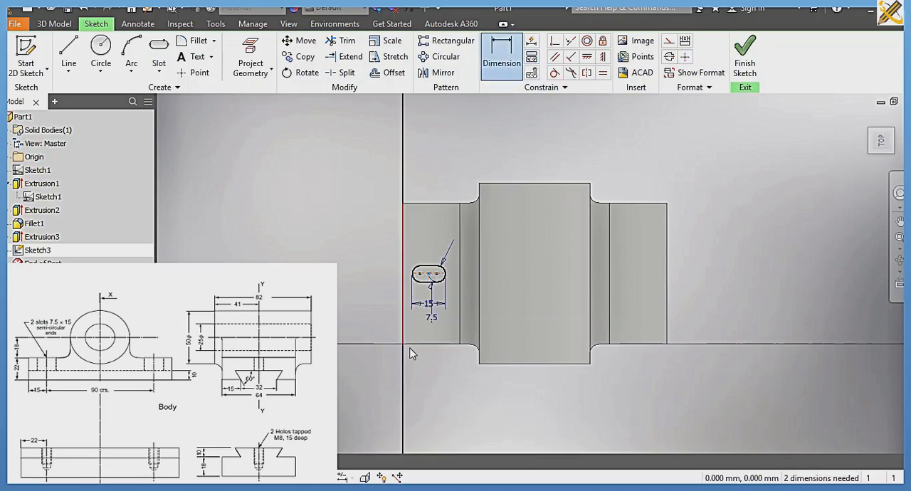
pyautogui.click(406, 350)
pyautogui.click(418, 381)
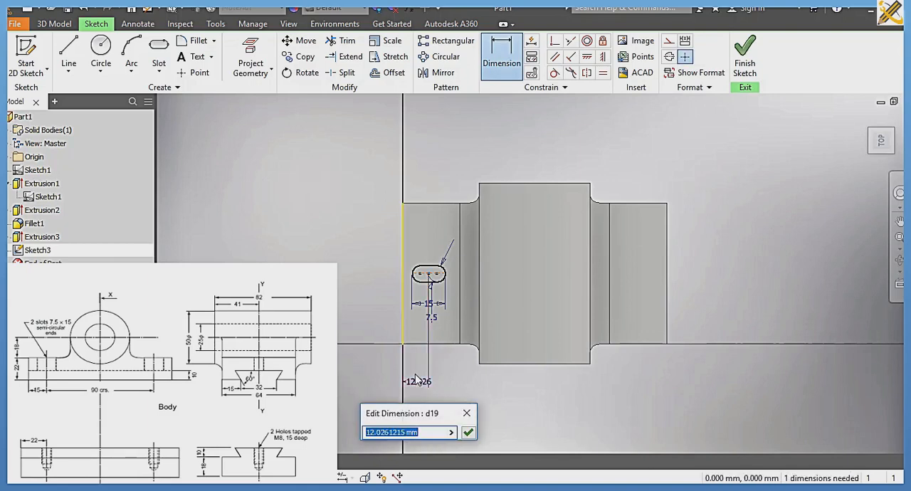
pyautogui.write('15')
pyautogui.press('Return')
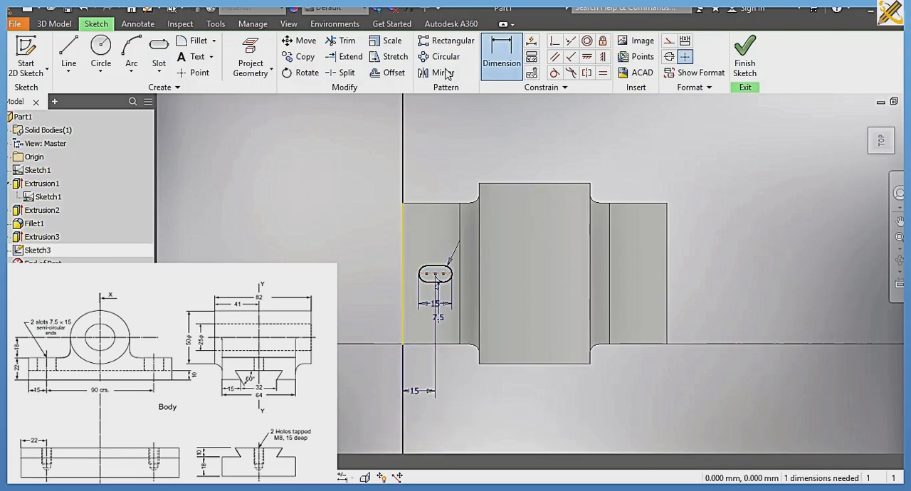
# Step: Draw a straight construction line about 120 mm long along the cylinder's centreline, extending past both of its ends
pyautogui.click(69, 56)
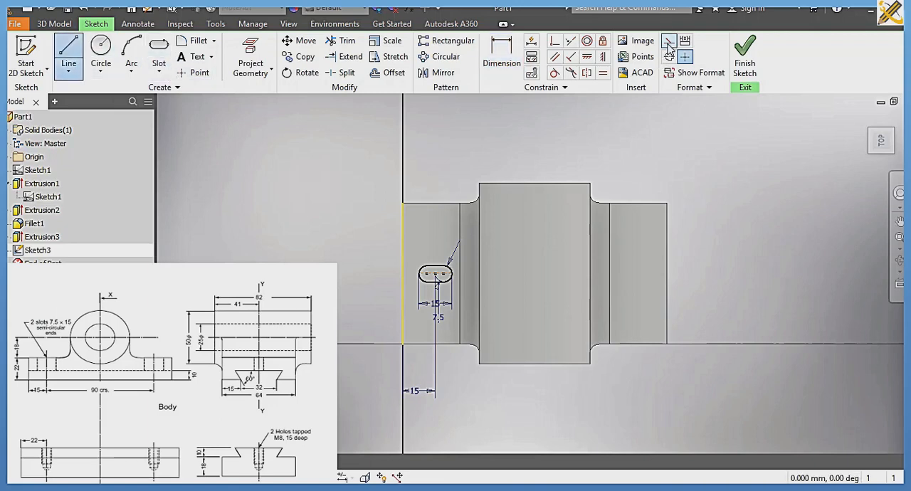
pyautogui.click(669, 41)
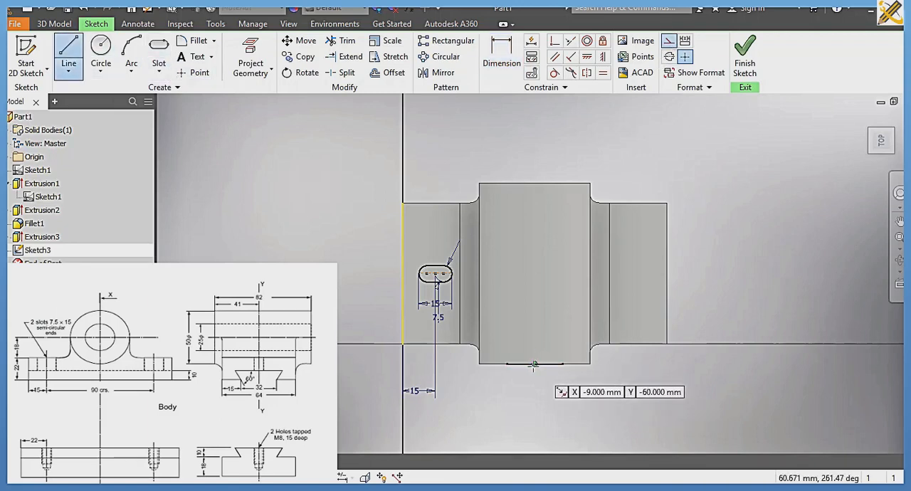
pyautogui.click(535, 396)
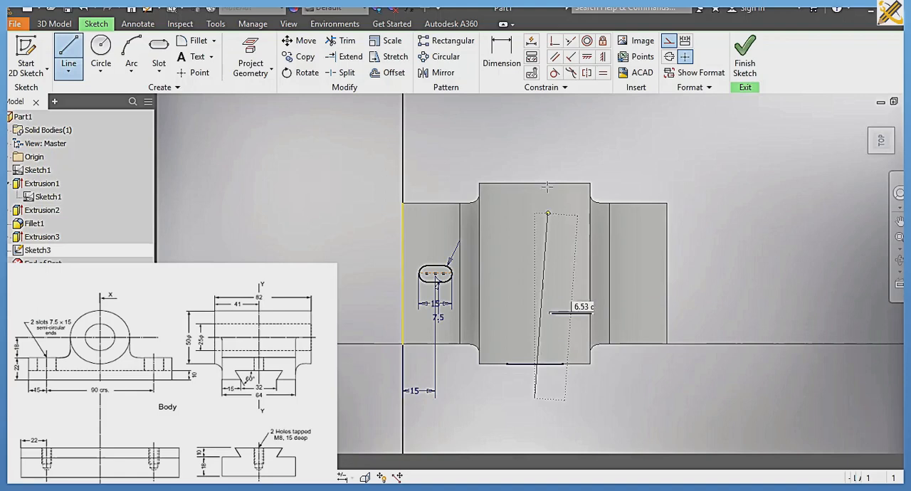
pyautogui.click(534, 133)
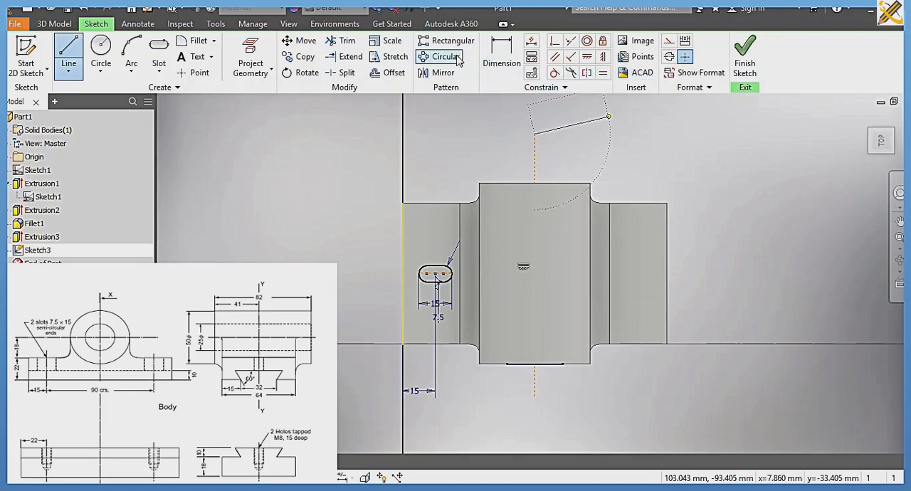
# Step: Mirror the complete slot outline about the construction centreline onto the other side of the base
pyautogui.click(439, 72)
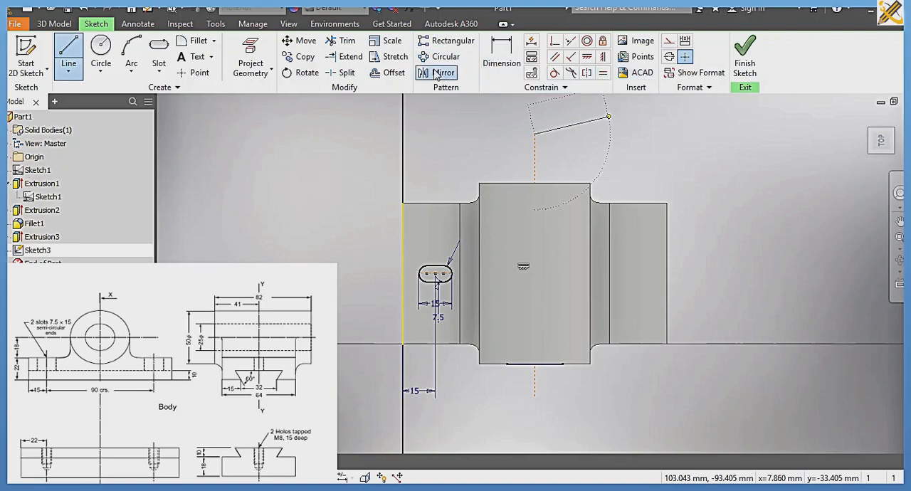
pyautogui.click(450, 275)
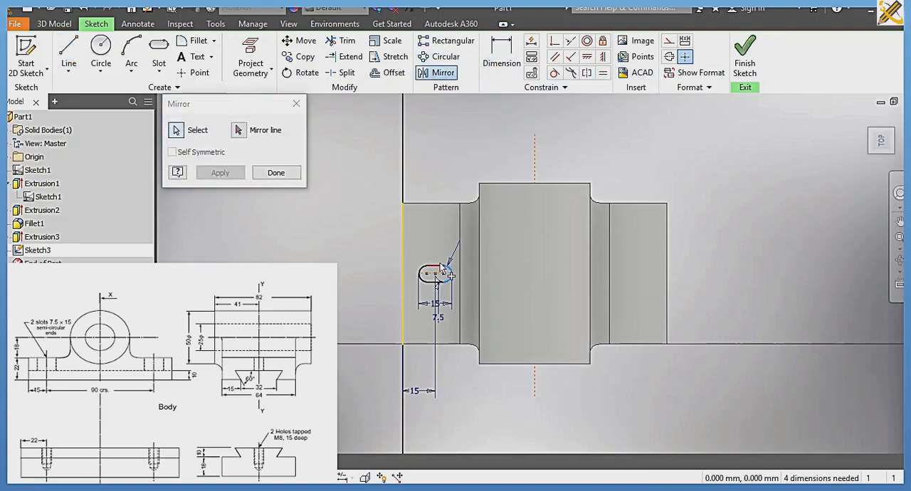
pyautogui.click(419, 274)
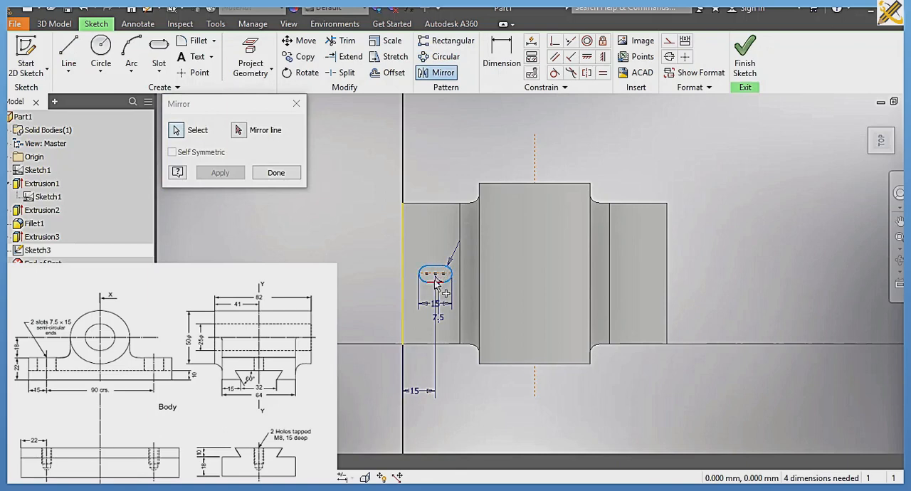
pyautogui.click(239, 130)
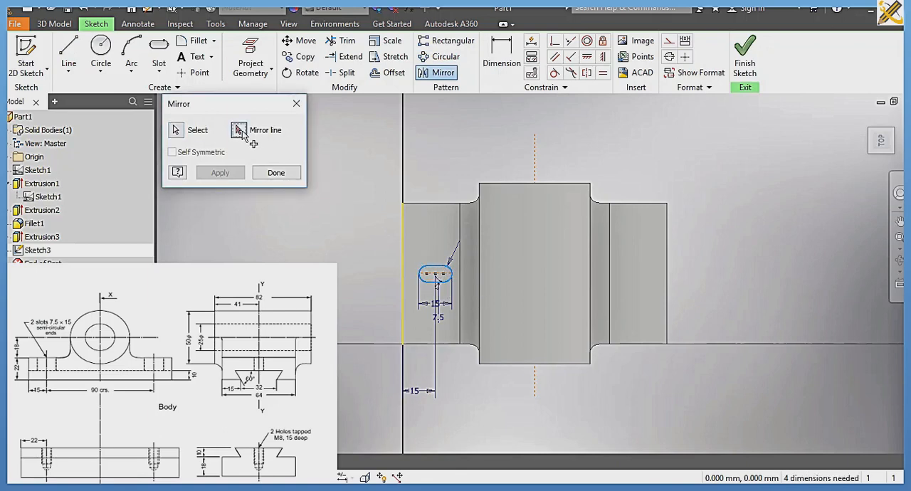
pyautogui.click(535, 146)
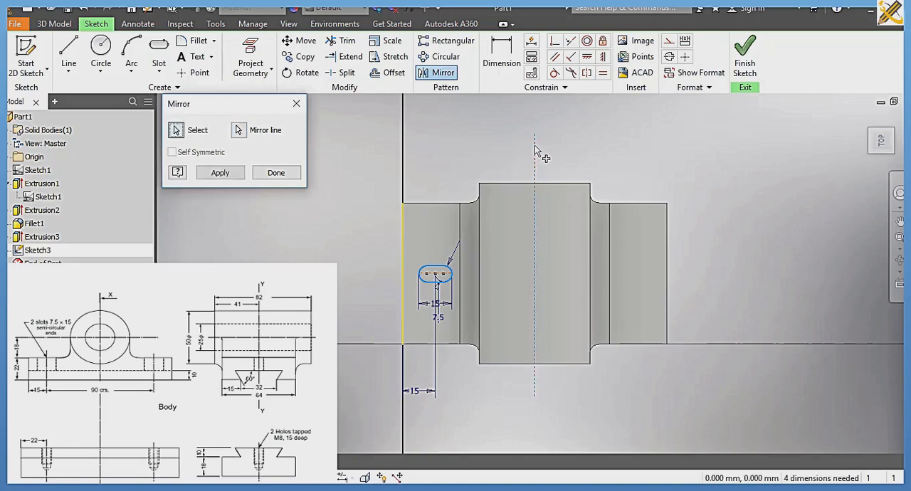
pyautogui.click(220, 173)
pyautogui.click(284, 175)
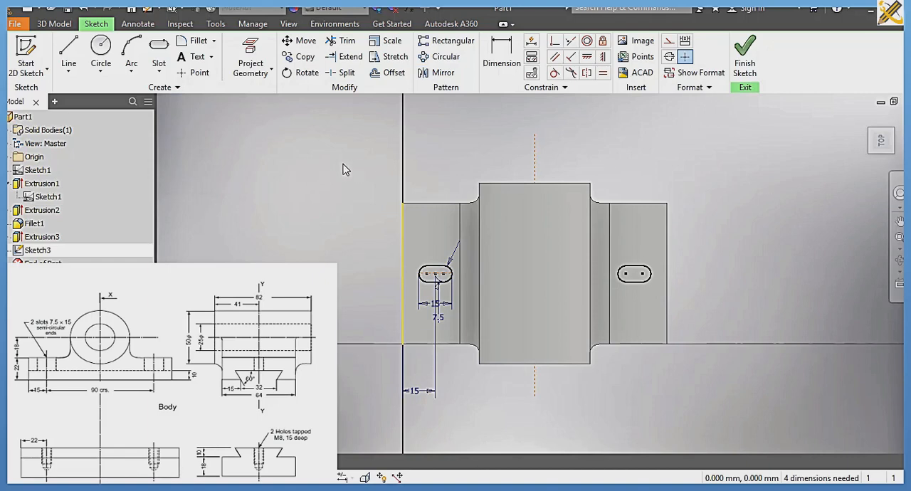
# Step: Dimension the original slot's centre 32 mm from the base's long side edge and finish the sketch
pyautogui.click(501, 57)
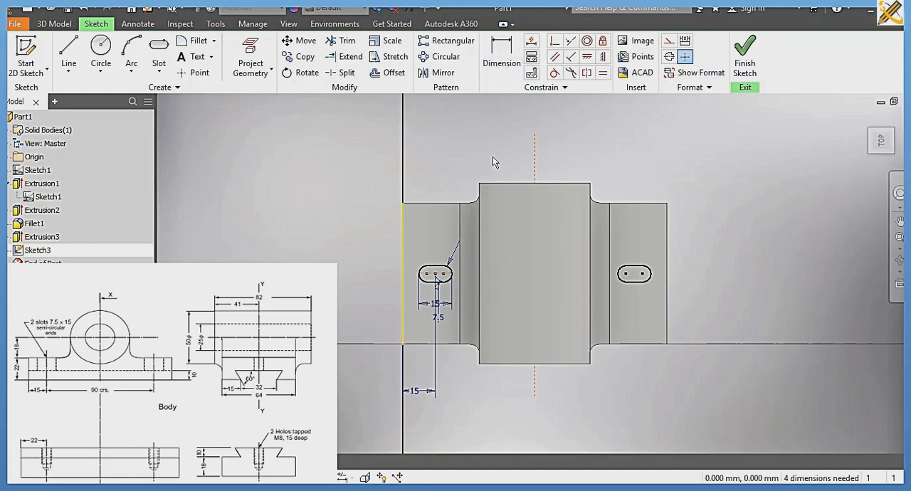
pyautogui.click(436, 274)
pyautogui.click(437, 203)
pyautogui.click(387, 253)
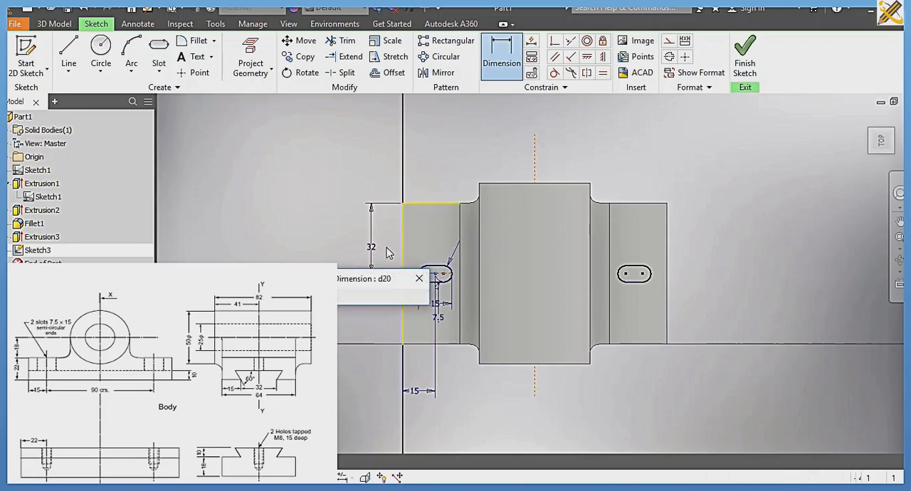
pyautogui.press('Return')
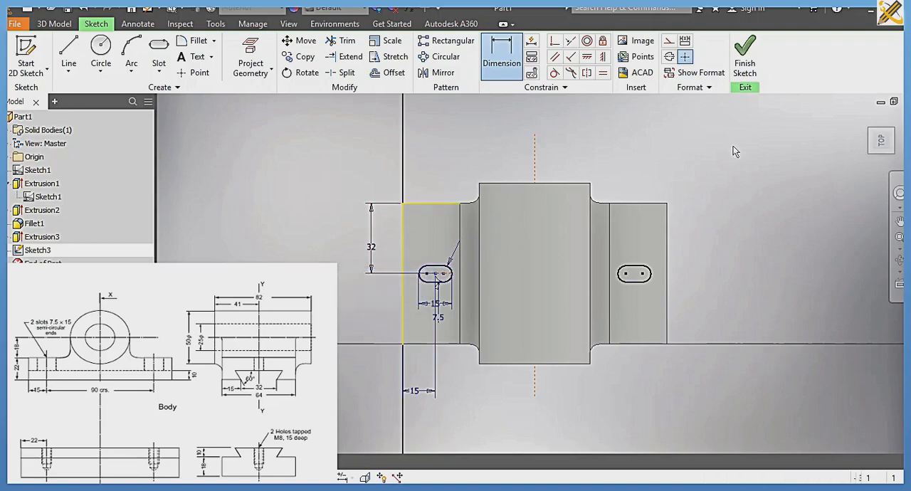
pyautogui.click(745, 58)
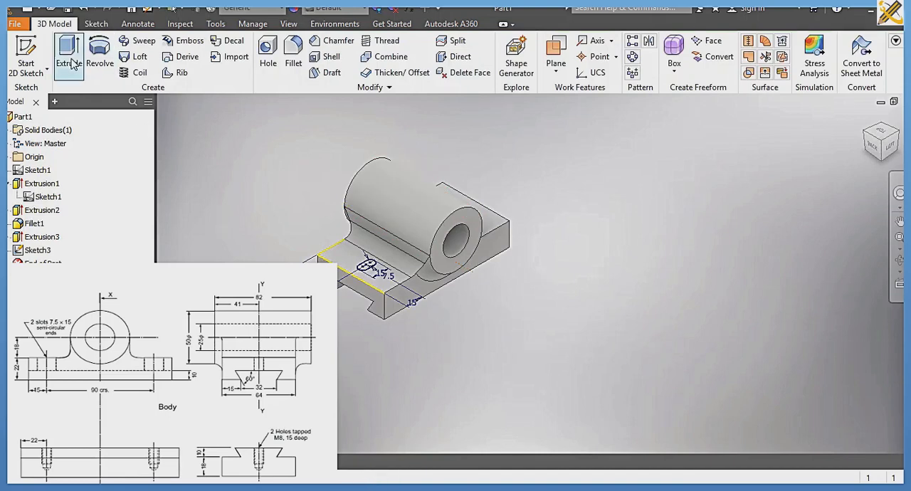
# Step: Extrude both slot profiles as a cut down through the base, using the All extent
pyautogui.click(70, 62)
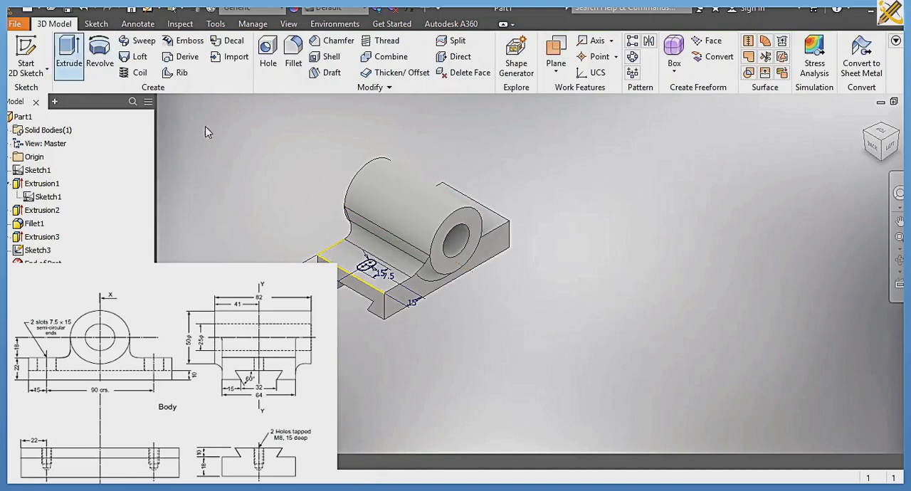
pyautogui.click(369, 267)
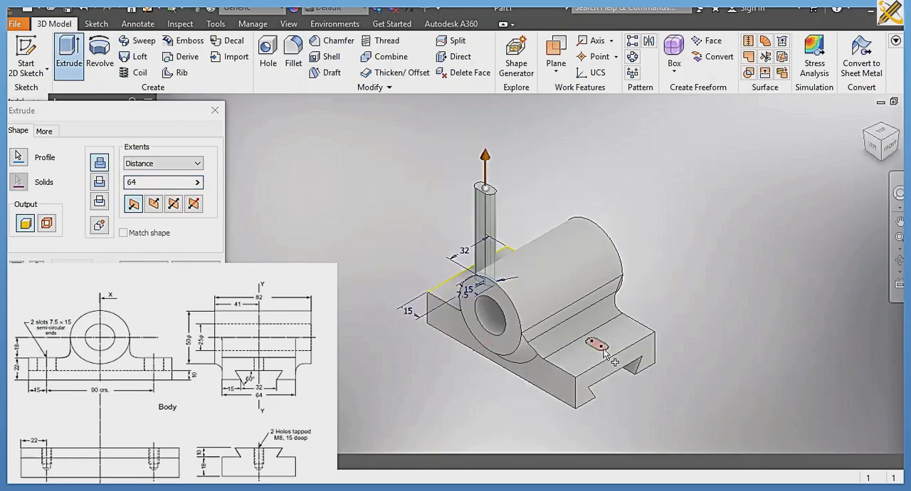
pyautogui.click(604, 346)
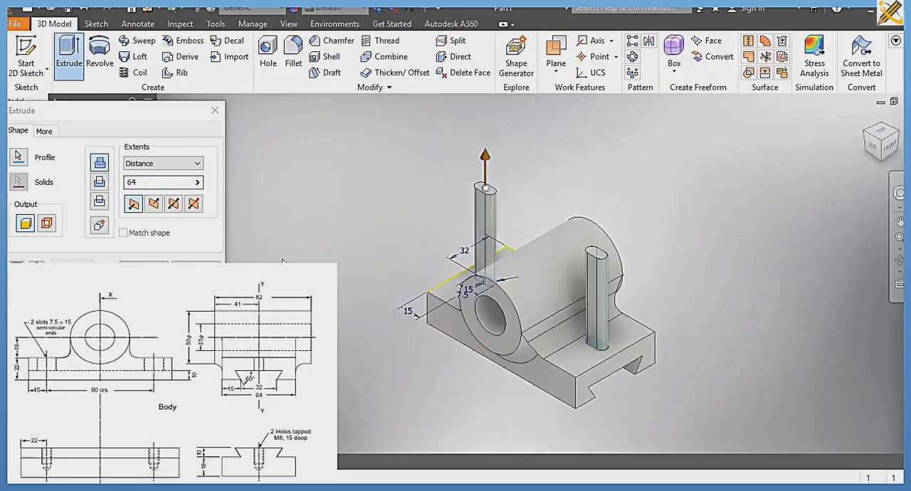
pyautogui.click(193, 164)
pyautogui.click(167, 211)
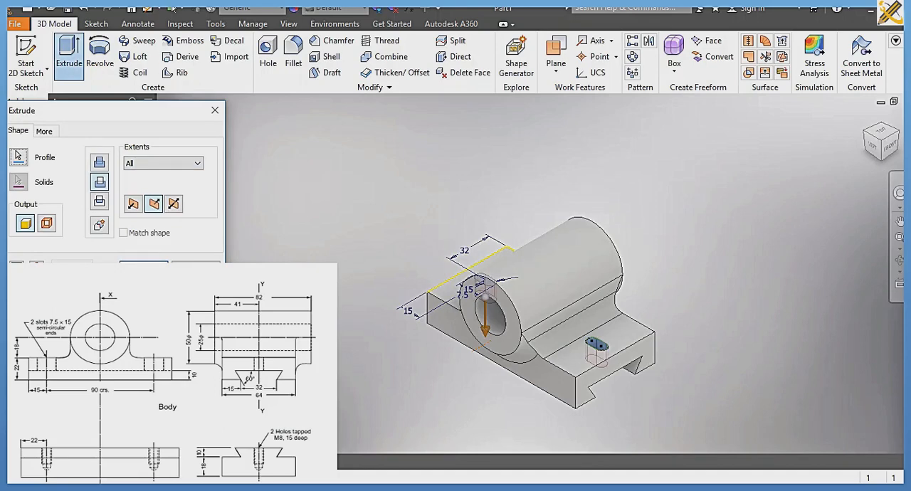
pyautogui.click(145, 268)
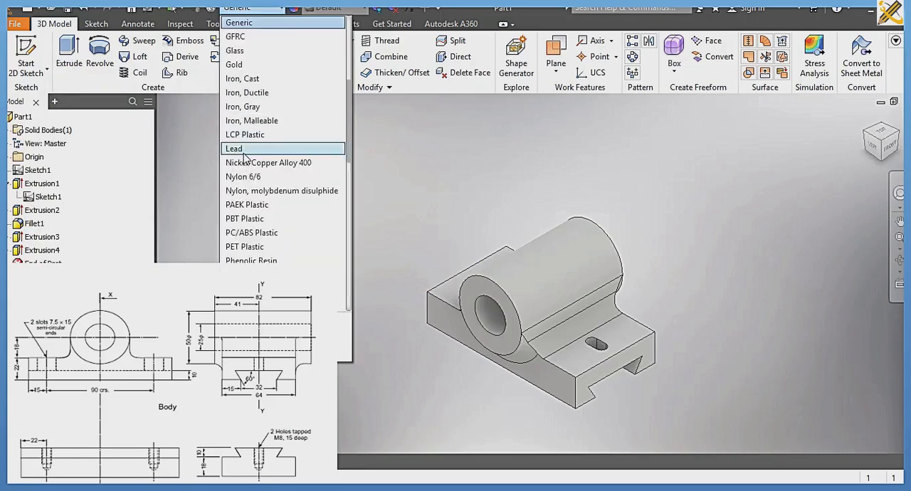
# Step: Assign the Steel, Alloy material to the part and switch its visual style to one without edge lines
pyautogui.scroll(-4, 244, 157)
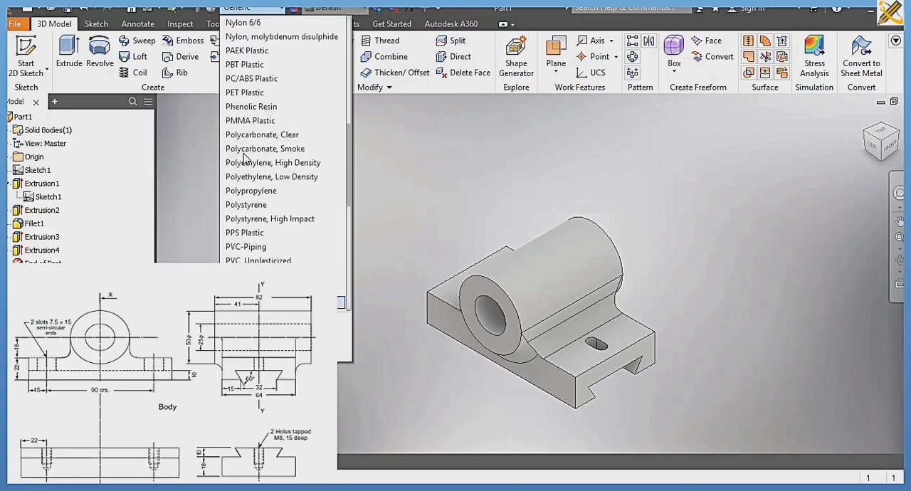
pyautogui.scroll(-5, 249, 206)
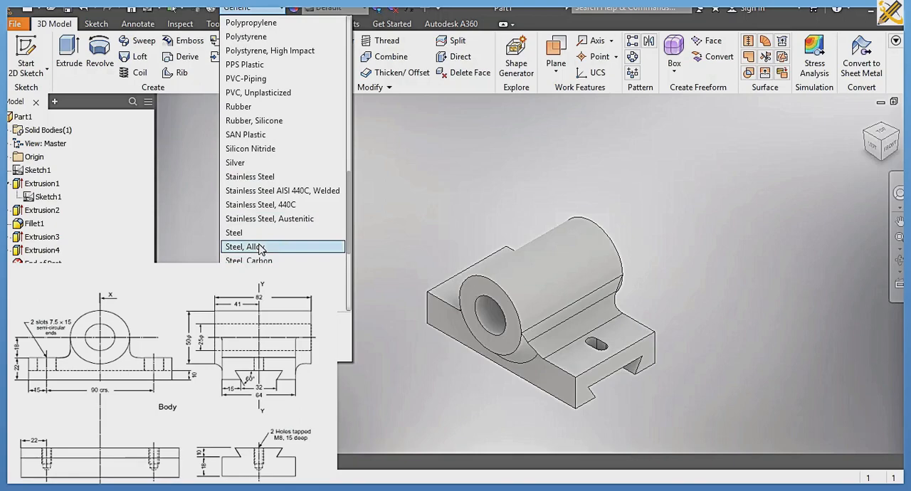
pyautogui.click(260, 247)
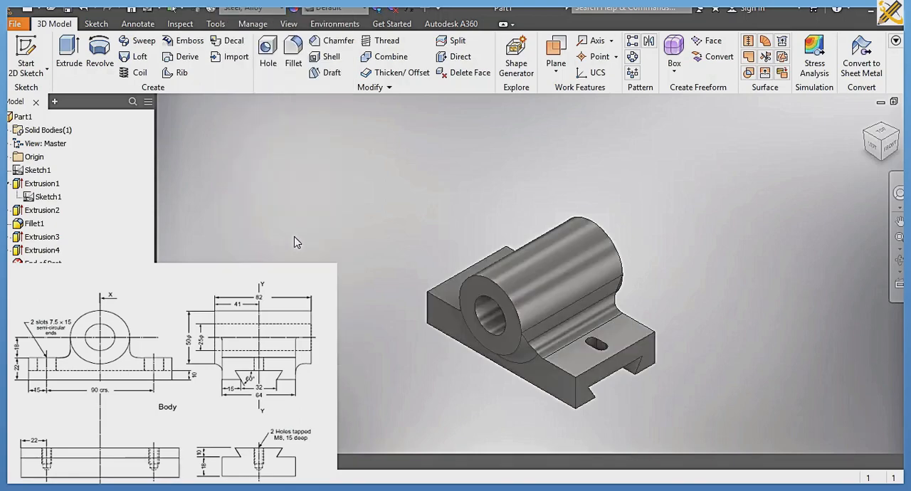
pyautogui.click(288, 23)
pyautogui.click(151, 60)
pyautogui.click(178, 100)
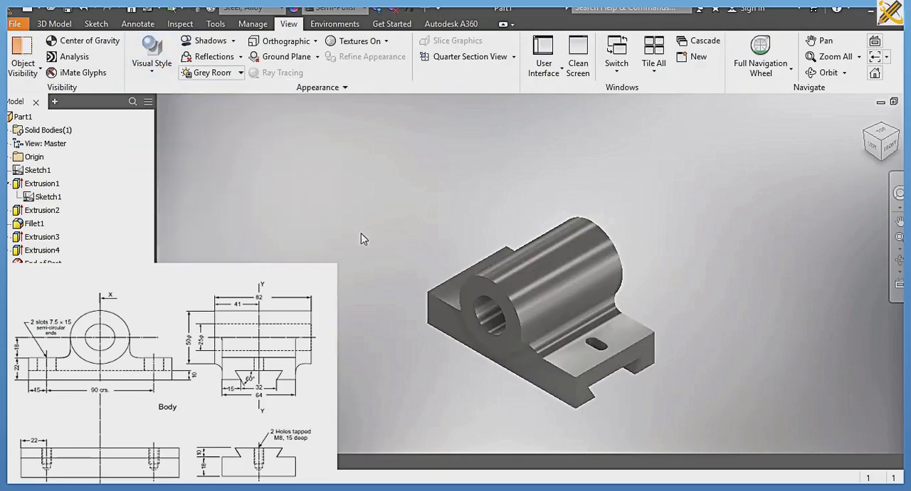
# Step: Save the part as BODY in the SLIDE 2 folder
pyautogui.hotkey('ctrl', 's')
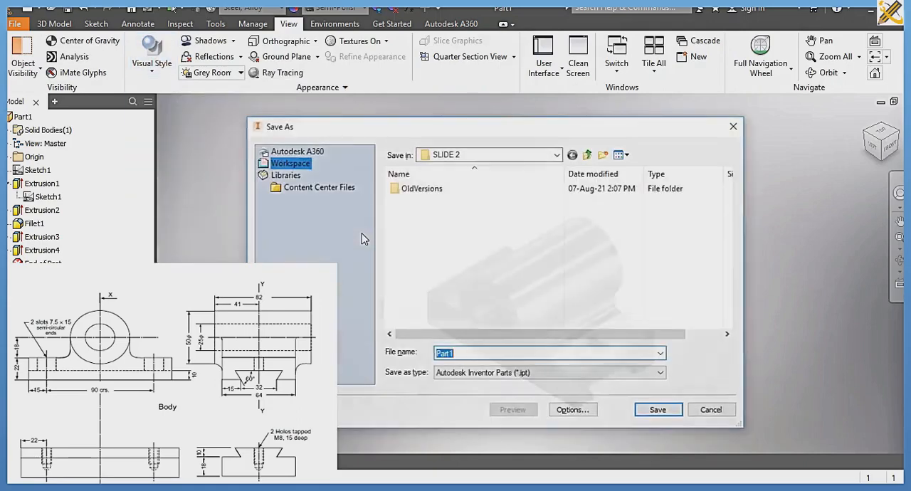
pyautogui.write('BODY')
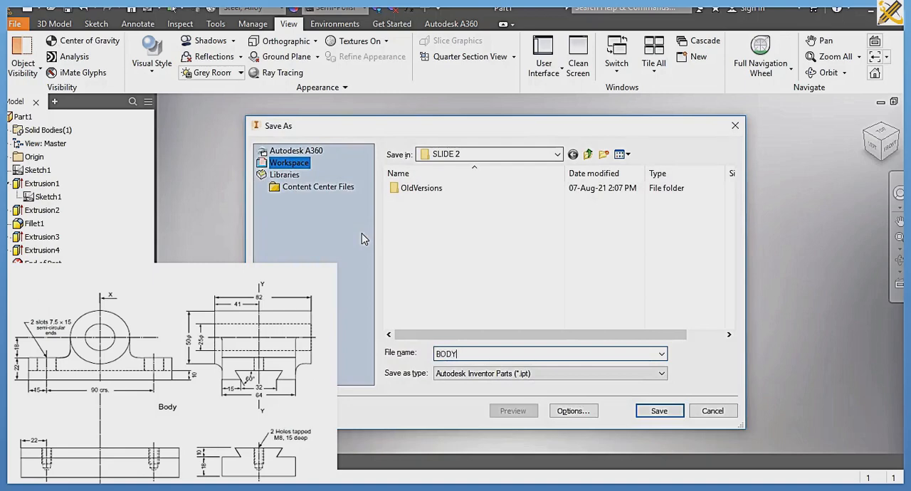
pyautogui.press('Return')
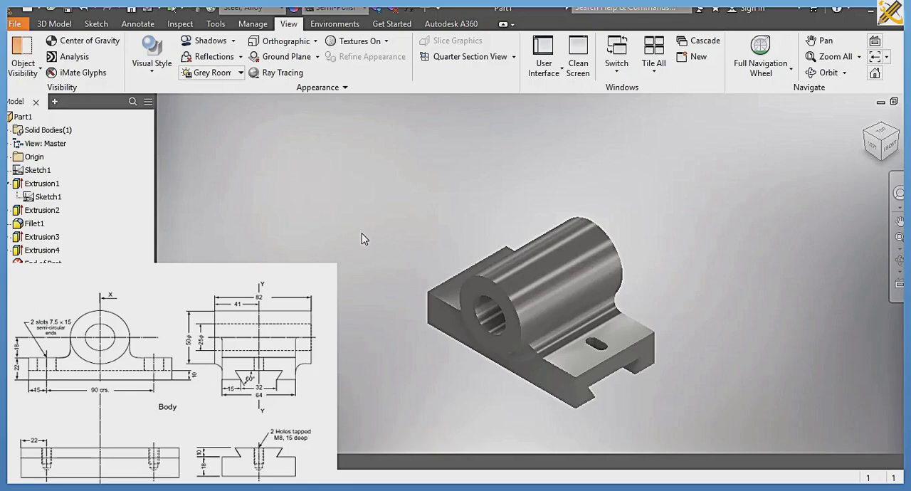
# Step: Create a new part file from the Standard (mm).ipt template
pyautogui.hotkey('ctrl', 'n')
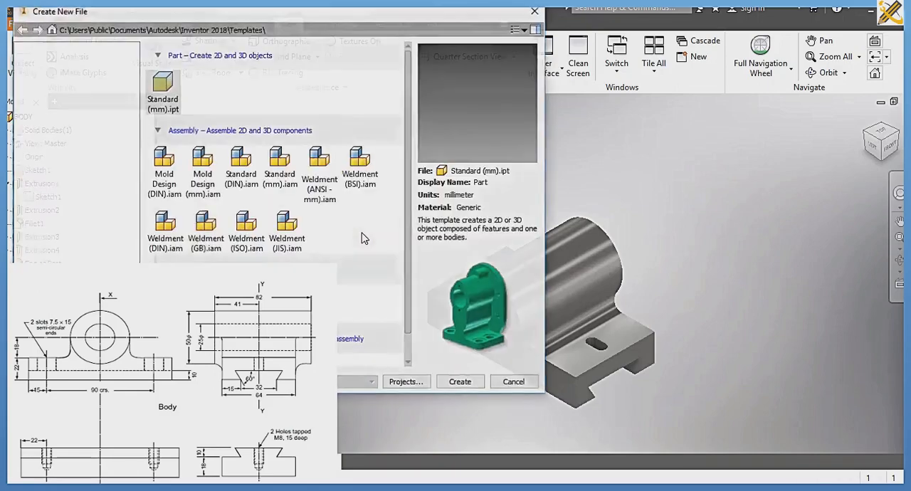
pyautogui.click(461, 380)
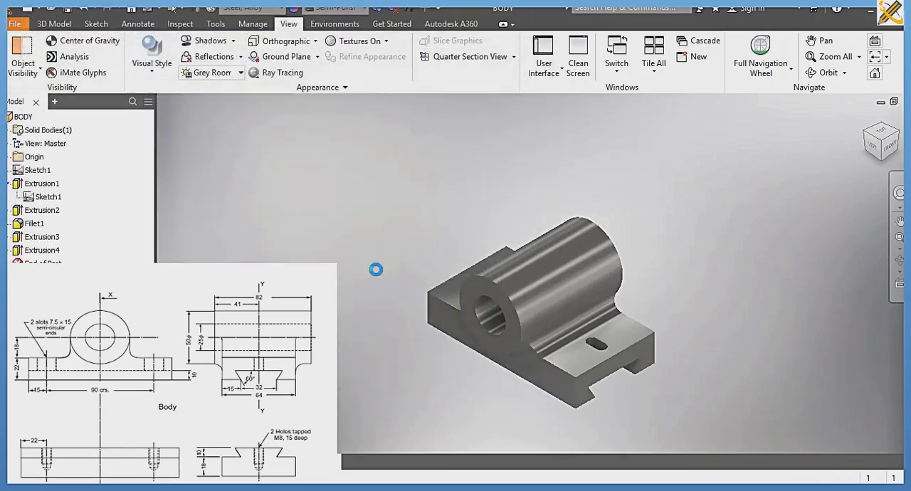
pyautogui.click(402, 292)
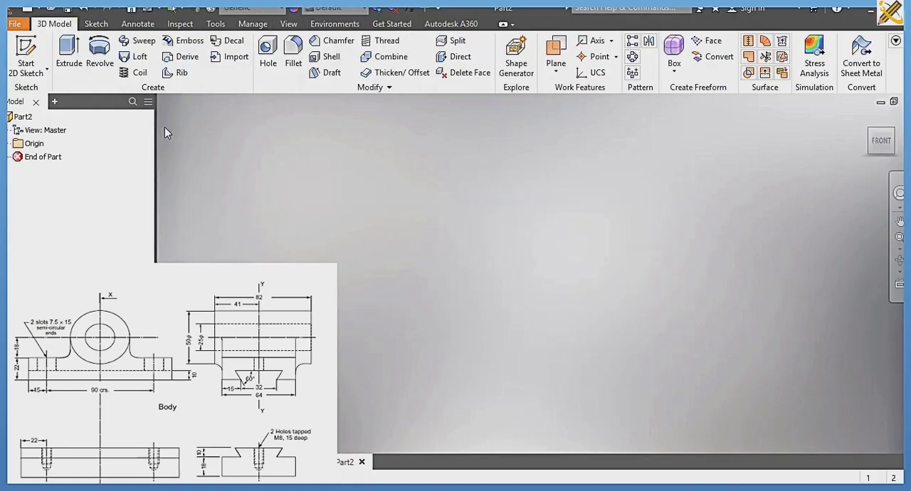
# Step: Start a sketch on the origin plane facing the right view and draw a two-point rectangle 64 mm wide and 28 mm high
pyautogui.click(35, 54)
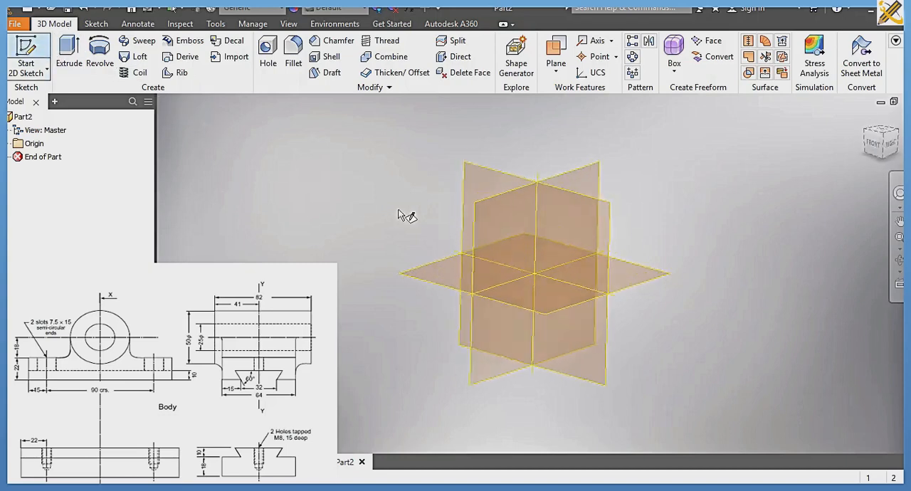
pyautogui.click(466, 218)
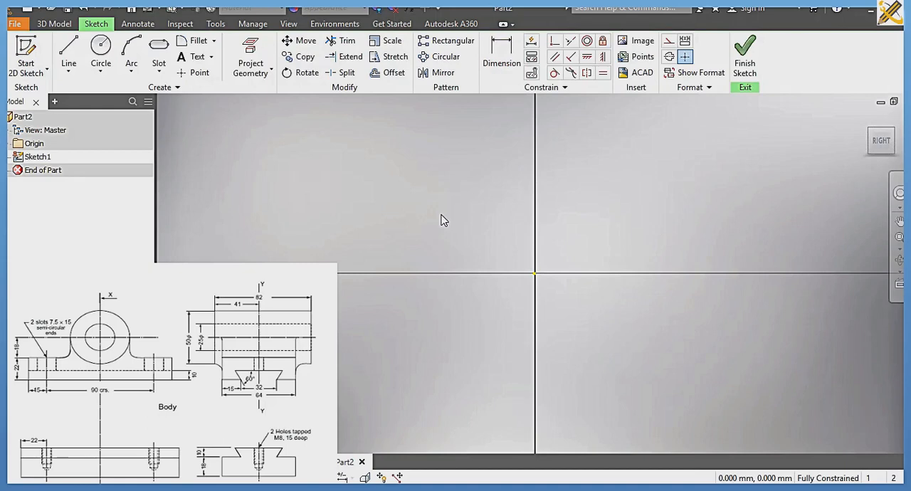
pyautogui.click(69, 53)
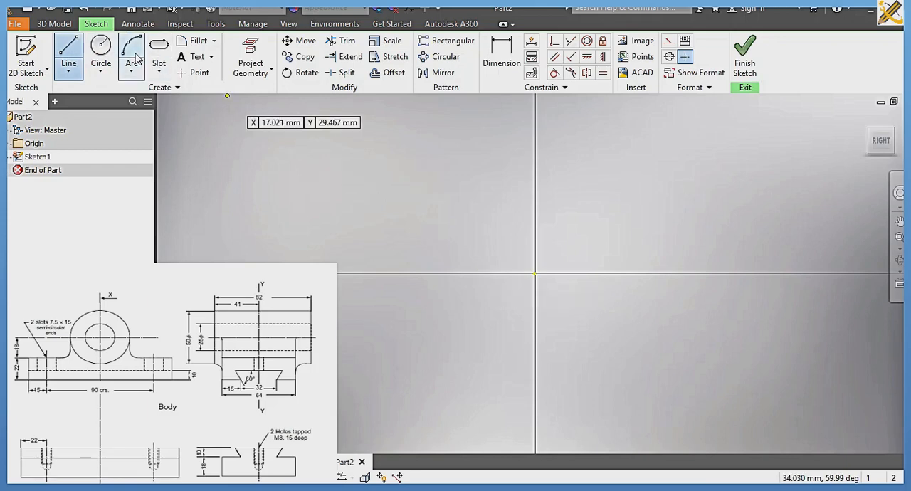
pyautogui.click(155, 74)
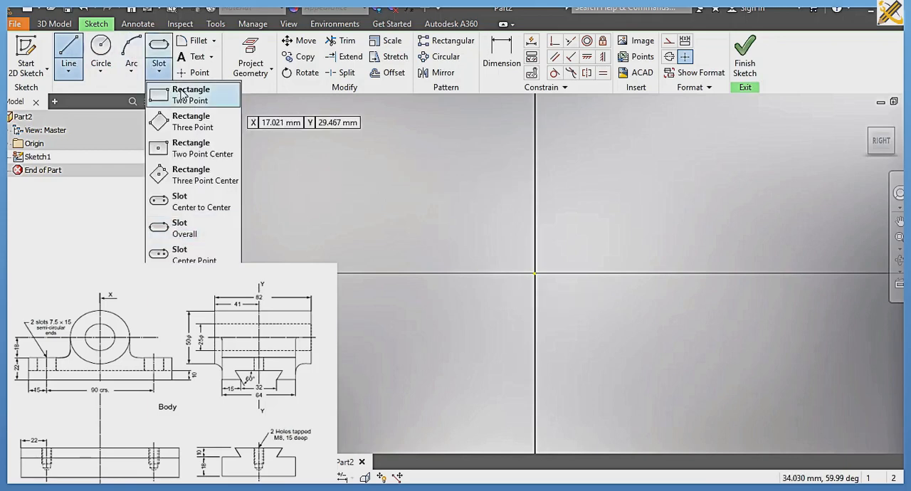
pyautogui.click(178, 91)
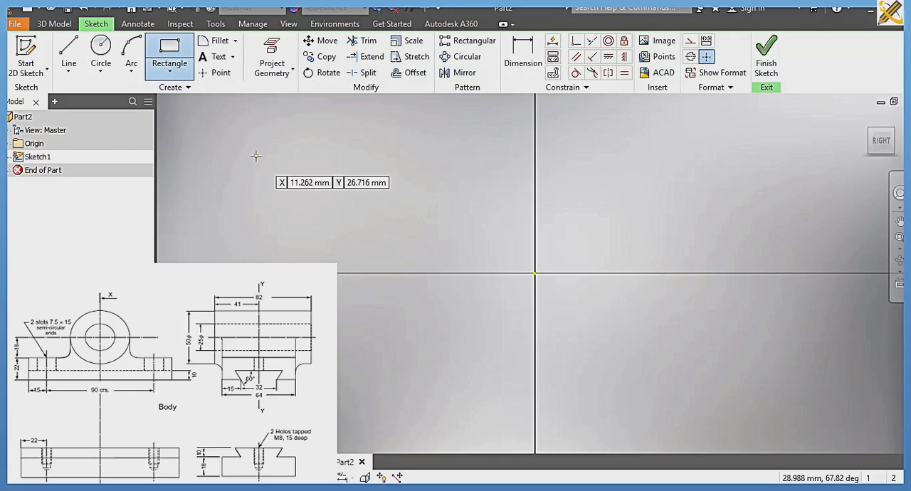
pyautogui.click(254, 156)
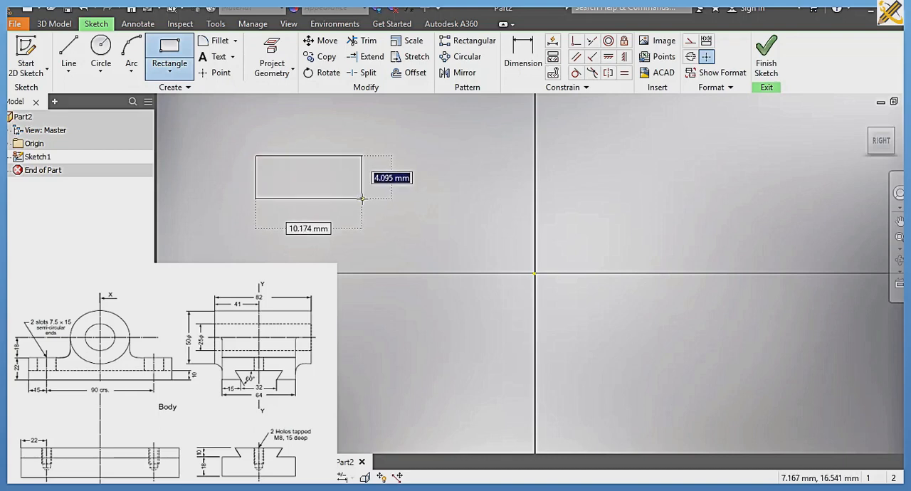
pyautogui.write('28')
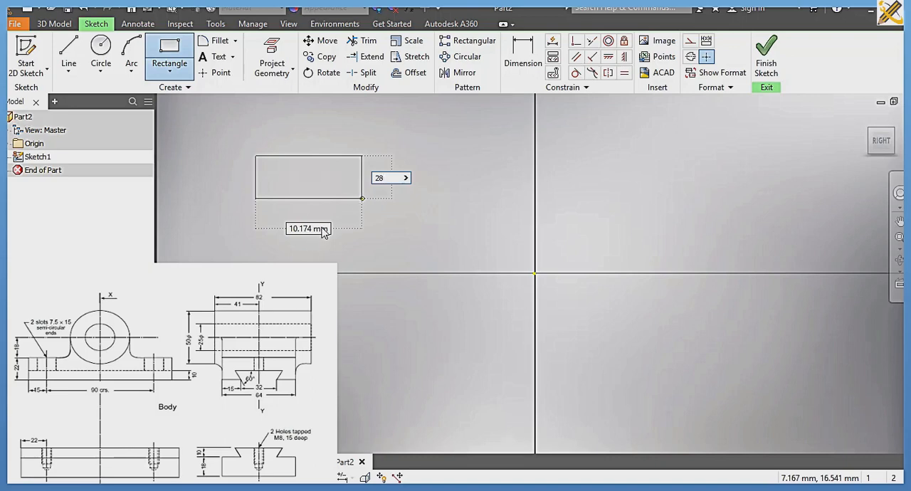
pyautogui.press('Tab')
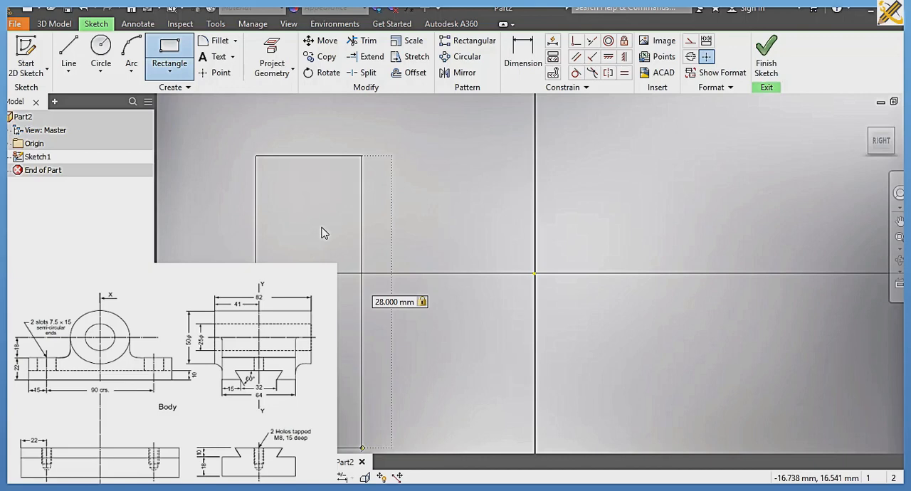
pyautogui.press('Return')
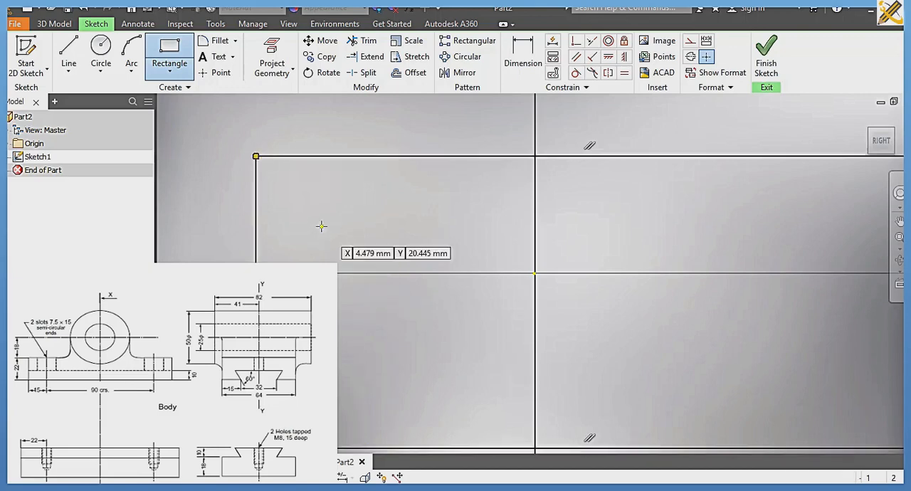
# Step: Constrain the midpoint of the rectangle's bottom edge coincident with the sketch origin
pyautogui.click(880, 141)
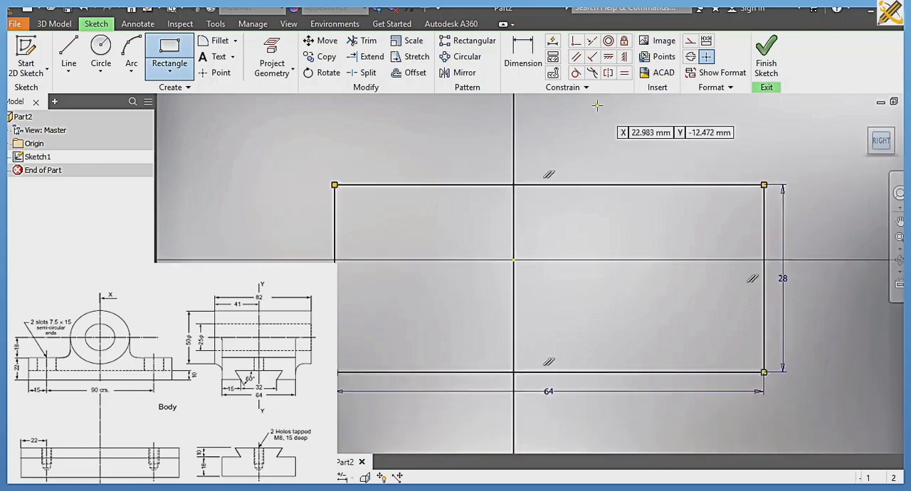
pyautogui.click(575, 41)
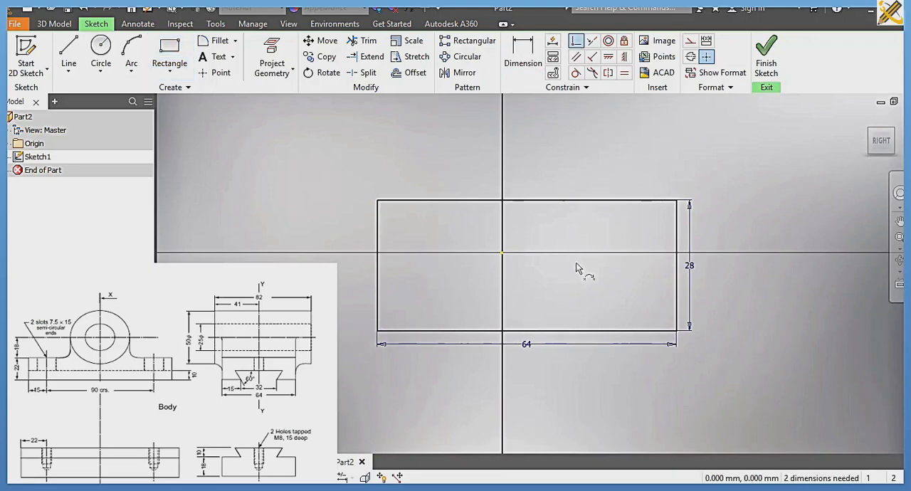
pyautogui.click(527, 331)
pyautogui.click(501, 254)
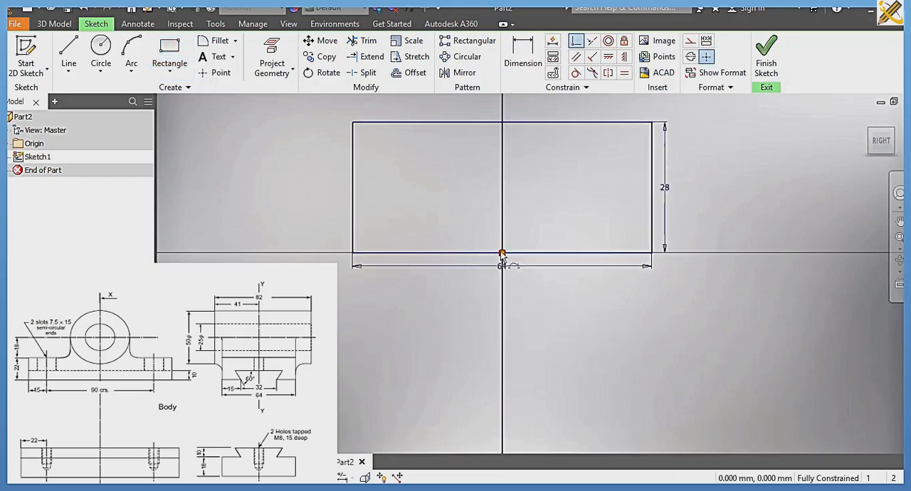
# Step: Draw a horizontal line across the rectangle's full width, about 16 mm above its bottom edge
pyautogui.moveTo(487, 242); pyautogui.dragTo(485, 305, button='middle')
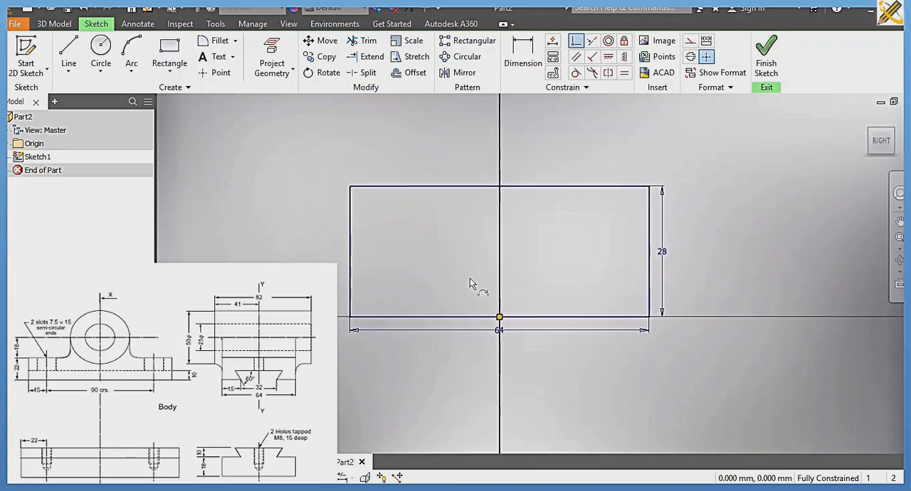
pyautogui.click(66, 61)
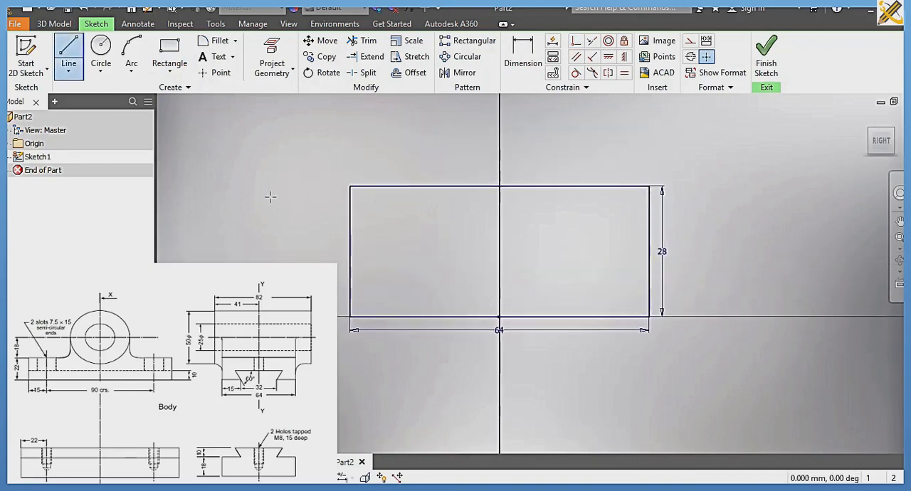
pyautogui.click(350, 244)
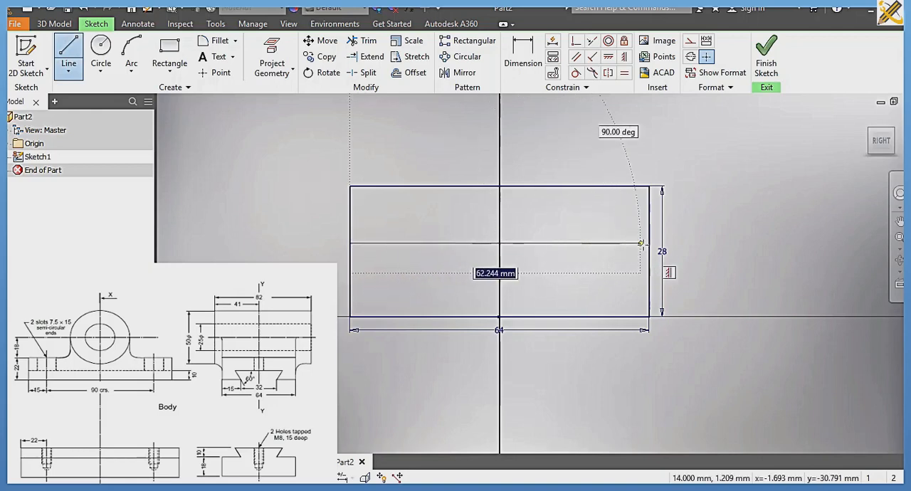
pyautogui.click(649, 244)
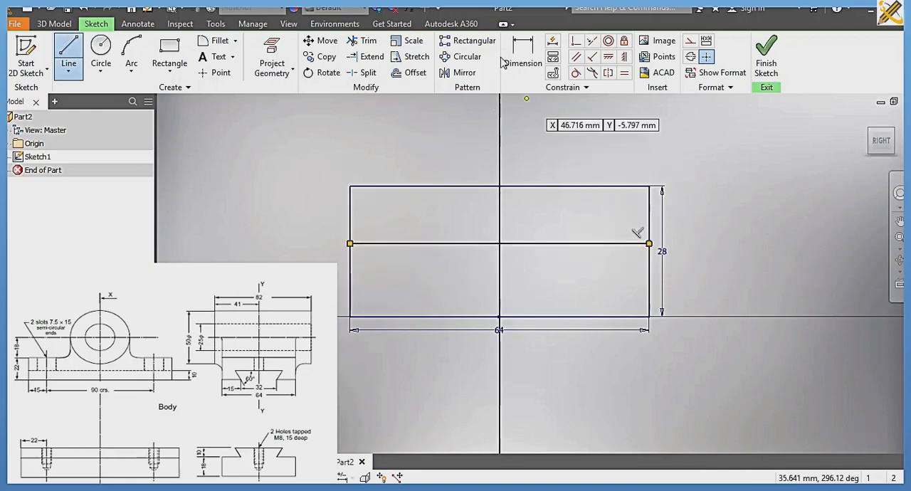
# Step: Dimension the horizontal dividing line at 18 mm above the rectangle's bottom edge
pyautogui.press('d')
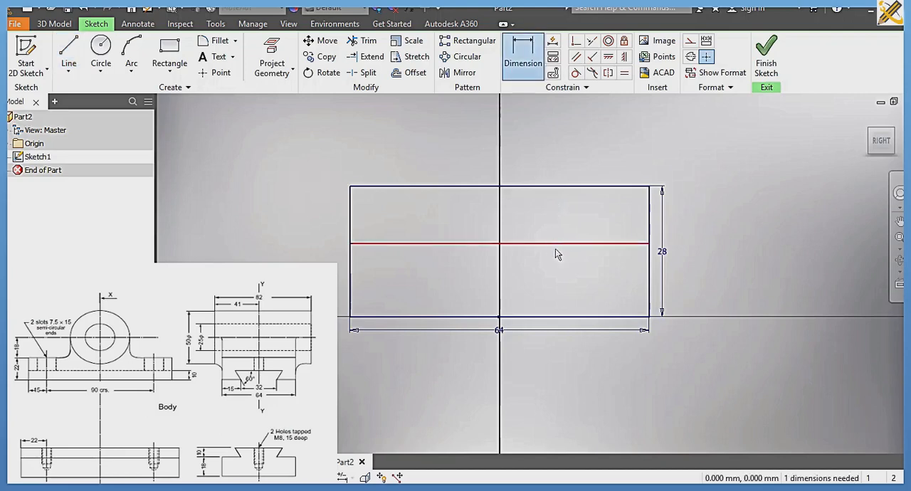
pyautogui.click(555, 244)
pyautogui.click(559, 317)
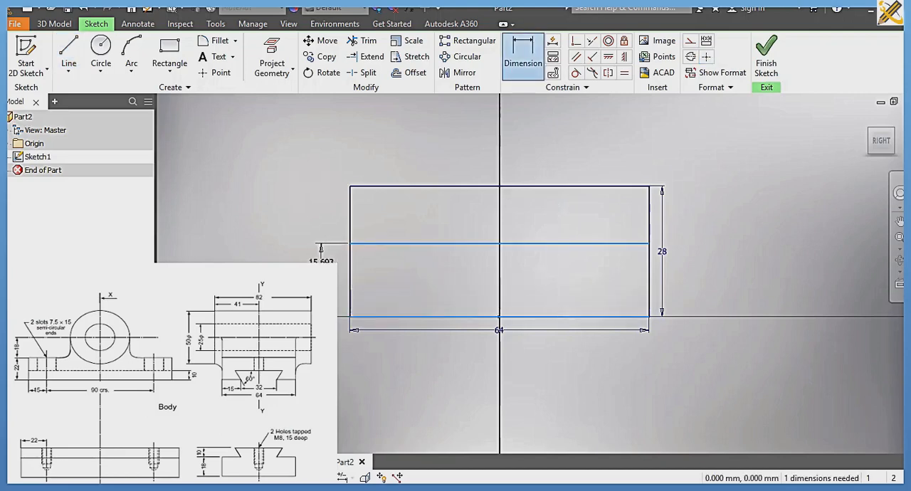
pyautogui.click(321, 257)
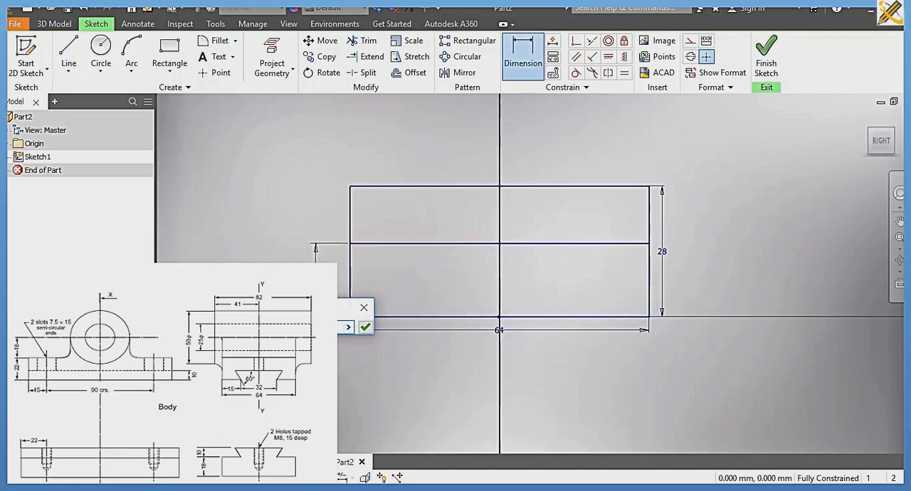
pyautogui.press('Return')
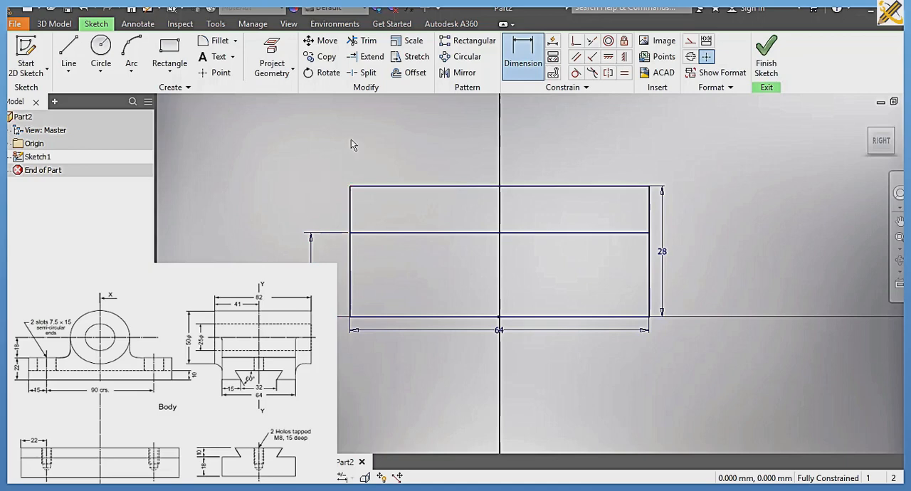
# Step: Draw two slanted lines from the dividing line up and outward to the top edge, with lower ends about 27 mm apart
pyautogui.click(69, 48)
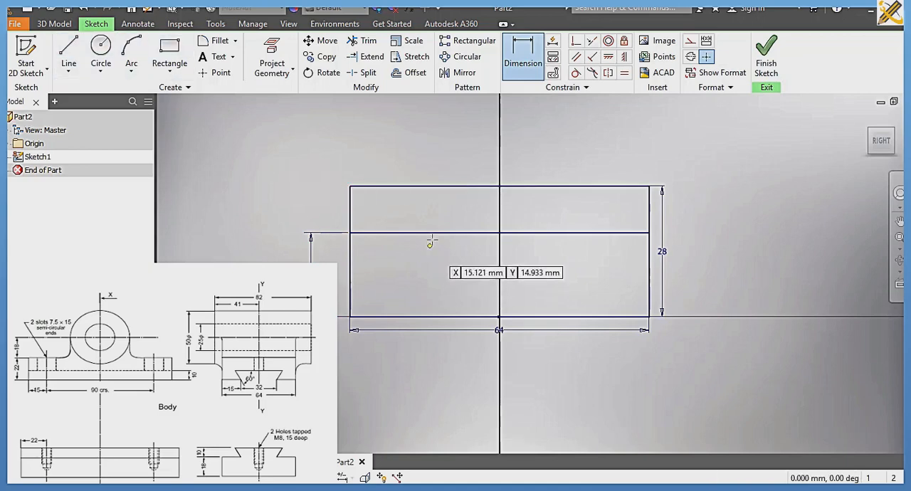
pyautogui.click(431, 232)
pyautogui.doubleClick(404, 187)
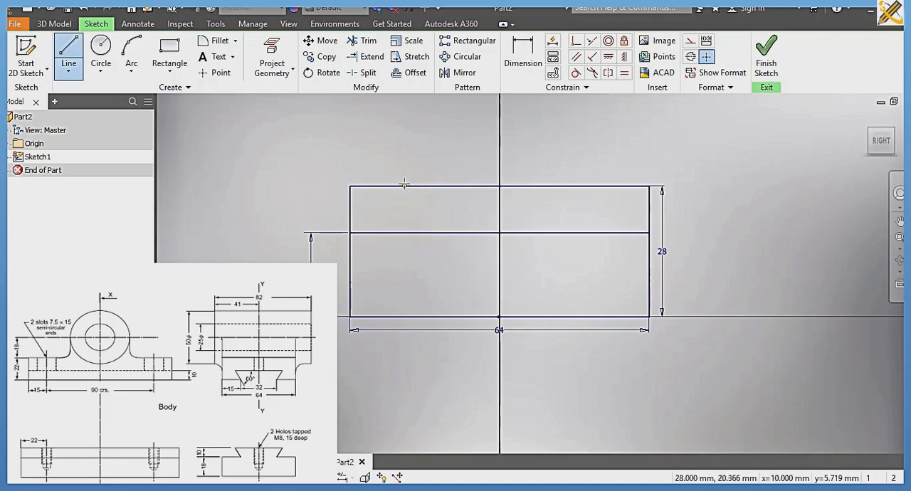
pyautogui.click(557, 232)
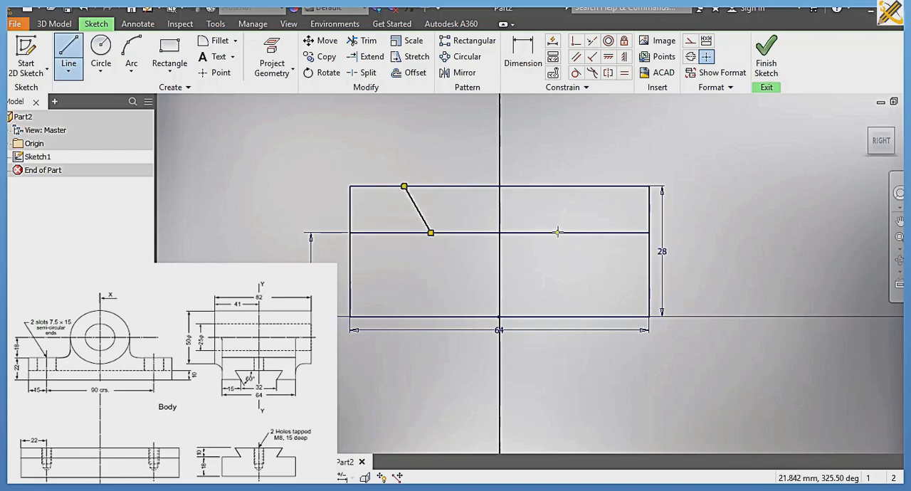
pyautogui.doubleClick(591, 186)
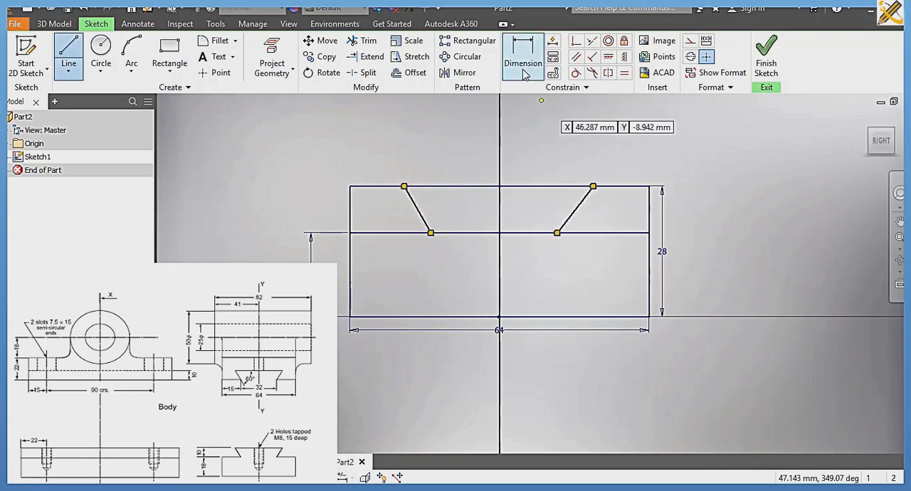
# Step: Dimension the distance between the lower endpoints of the two slanted lines as 32 mm
pyautogui.press('d')
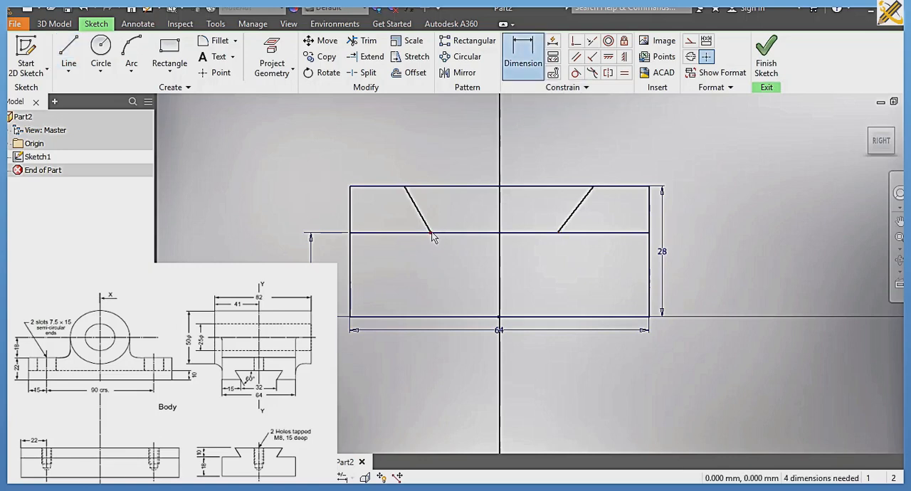
pyautogui.click(431, 232)
pyautogui.click(557, 233)
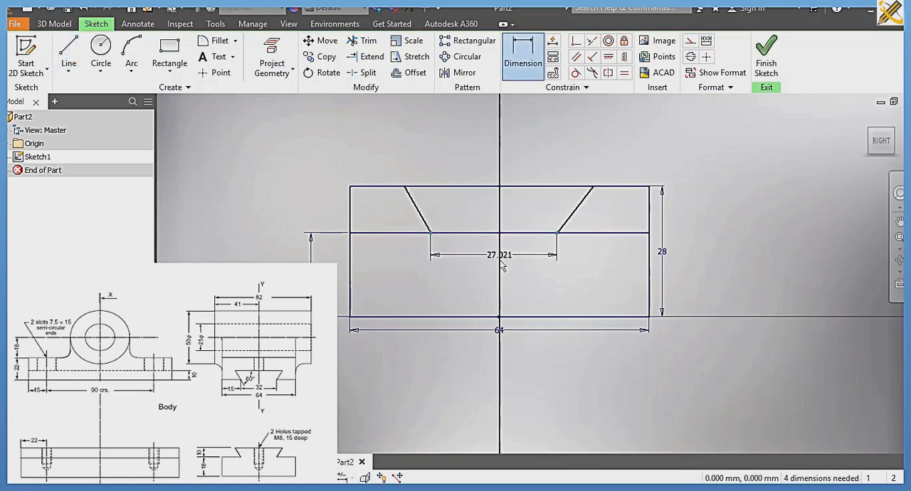
pyautogui.click(491, 359)
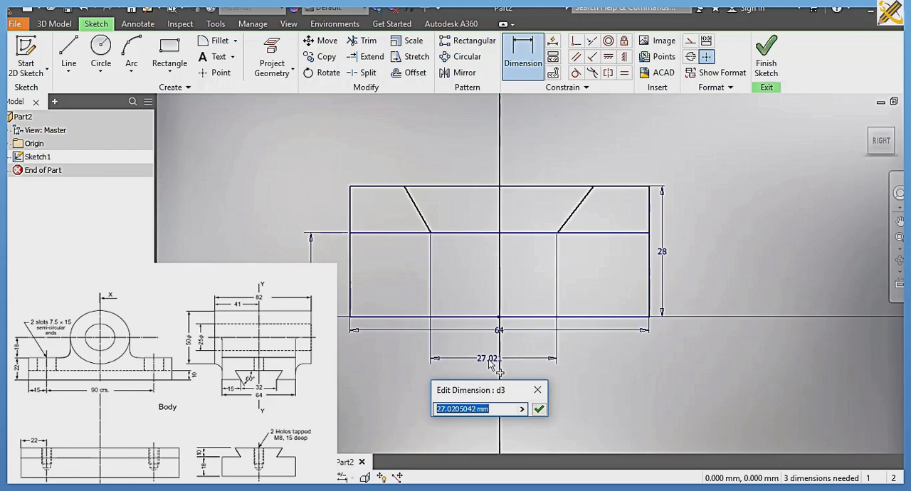
pyautogui.write('32')
pyautogui.press('Return')
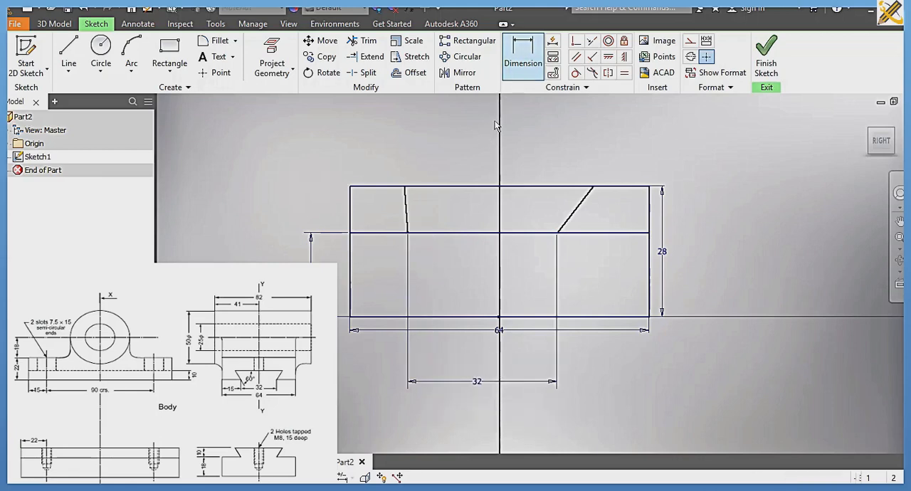
# Step: Dimension the angle between each slanted dovetail line and the rectangle's top edge as 60 degrees
pyautogui.click(409, 222)
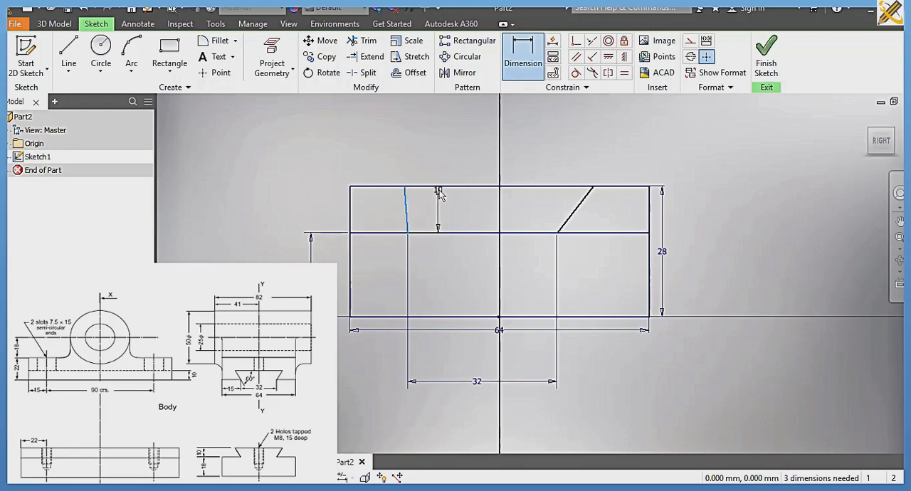
pyautogui.click(441, 187)
pyautogui.click(434, 202)
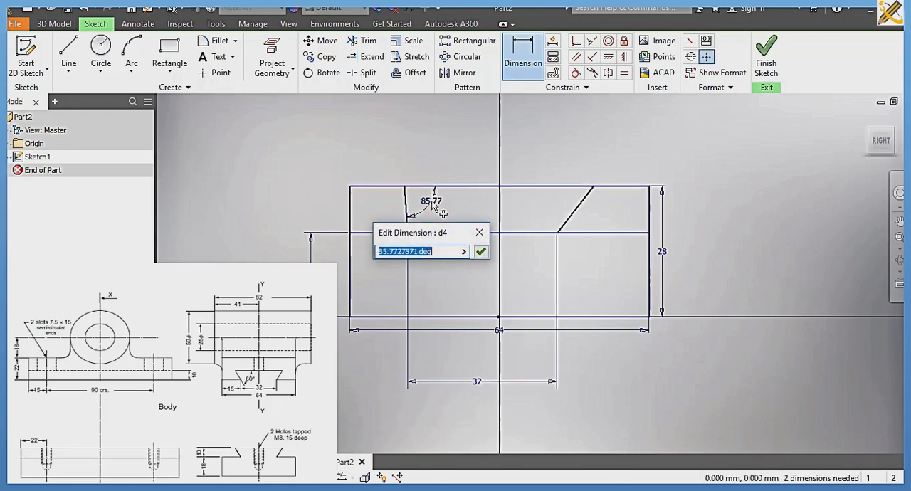
pyautogui.write('60')
pyautogui.press('Return')
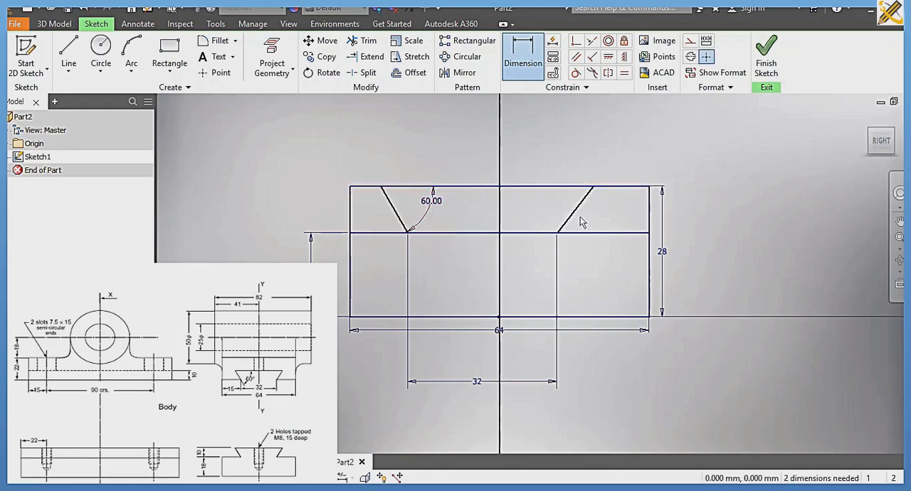
pyautogui.click(575, 210)
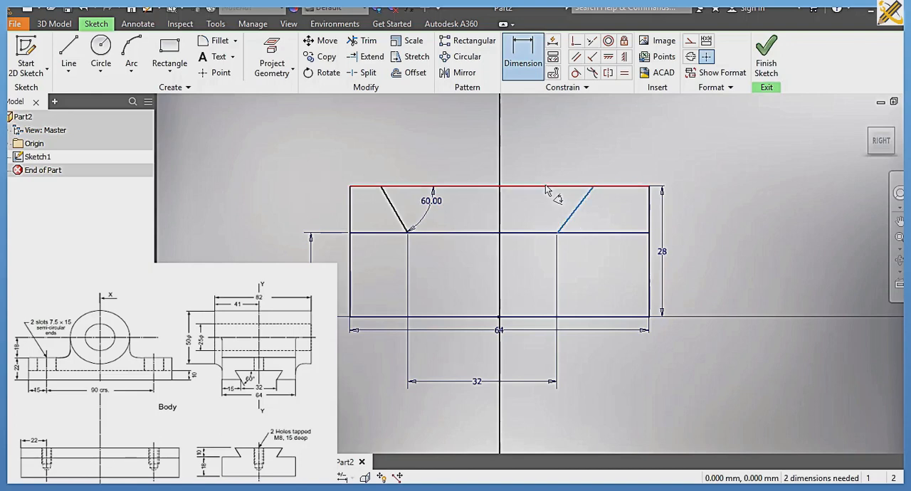
pyautogui.click(547, 190)
pyautogui.click(555, 203)
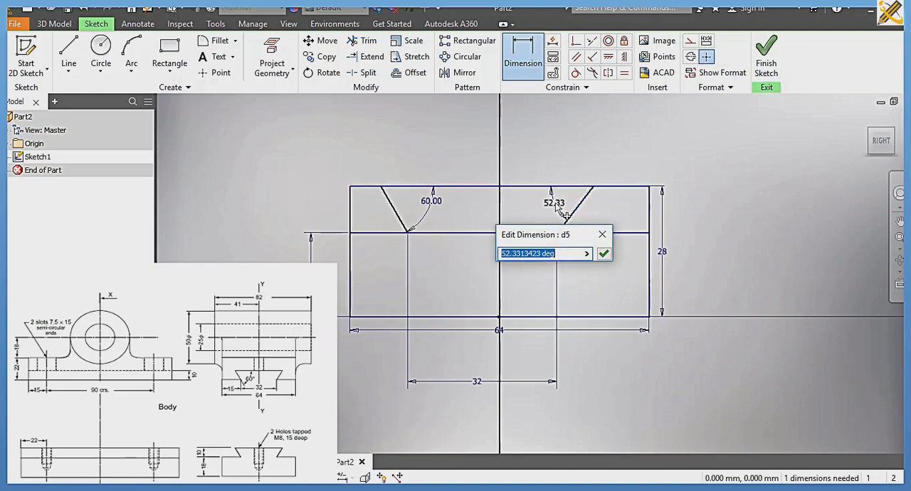
pyautogui.write('60')
pyautogui.press('Return')
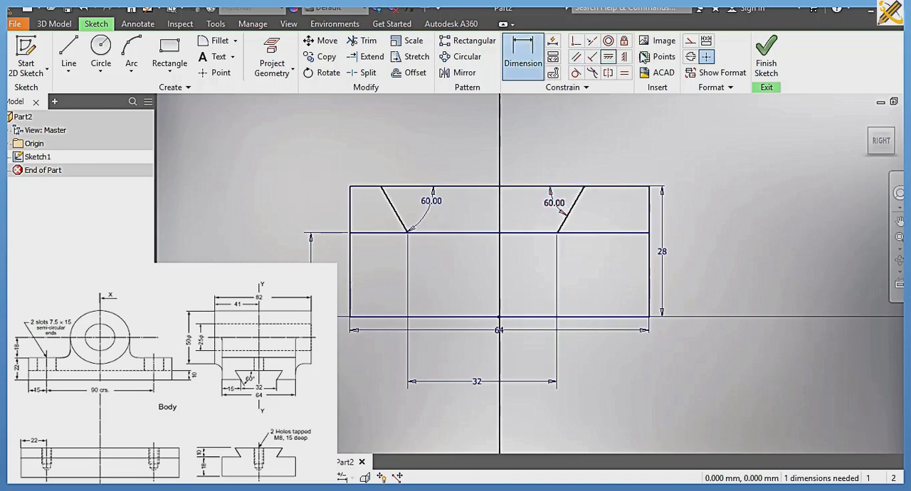
# Step: Draw a vertical construction centreline about 55 mm long through the middle of the rectangular profile
pyautogui.click(689, 42)
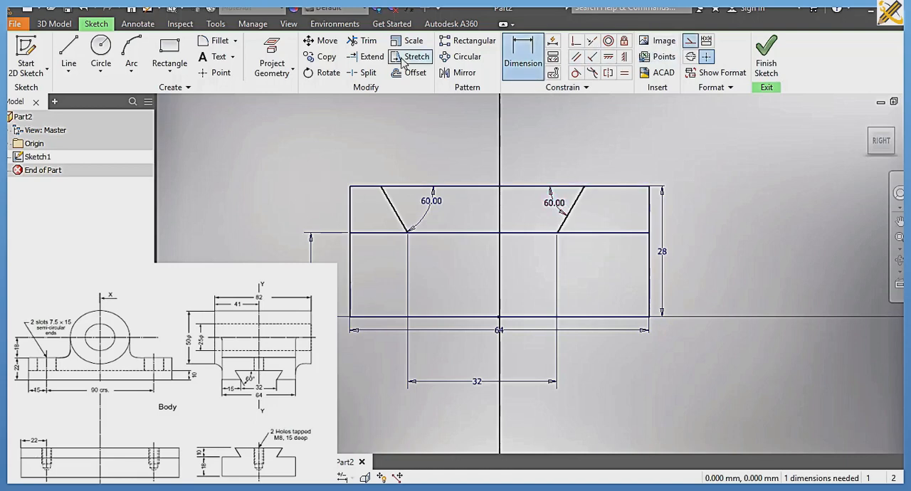
pyautogui.click(101, 54)
pyautogui.press('l')
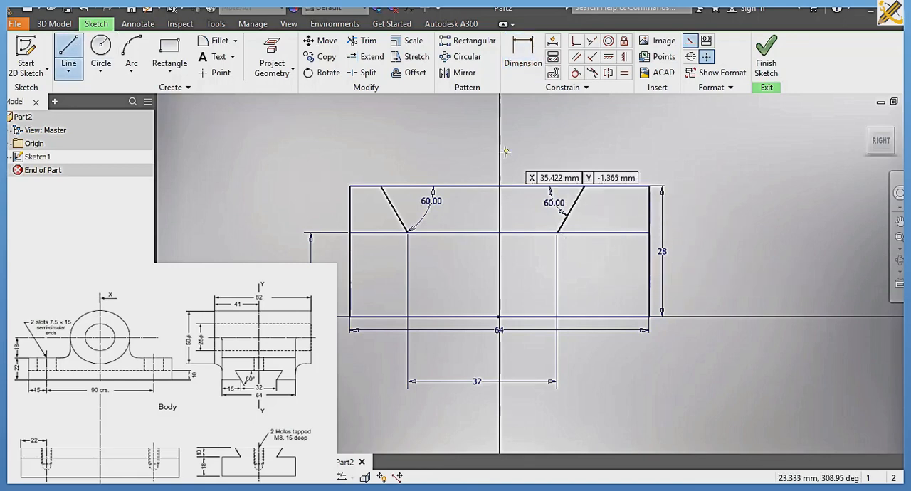
pyautogui.click(500, 406)
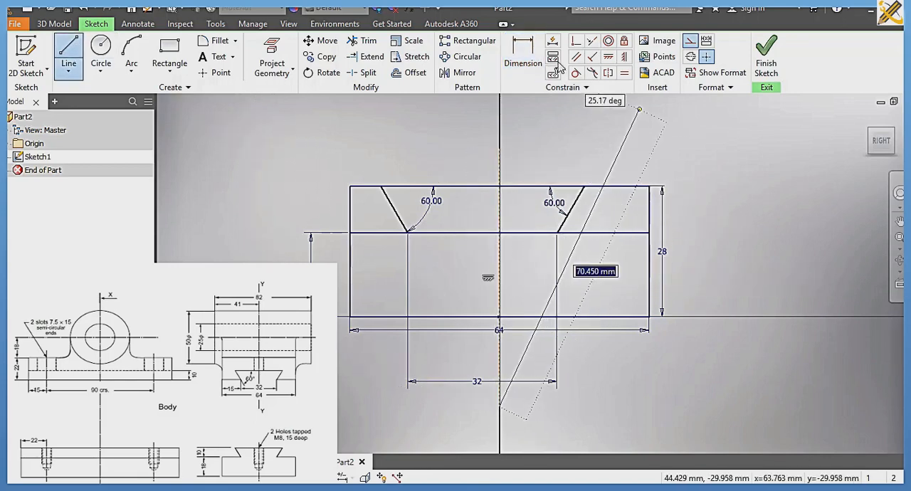
# Step: Make the lower endpoints of the two slanted dovetail lines symmetric about the construction centreline and finish the sketch
pyautogui.click(608, 74)
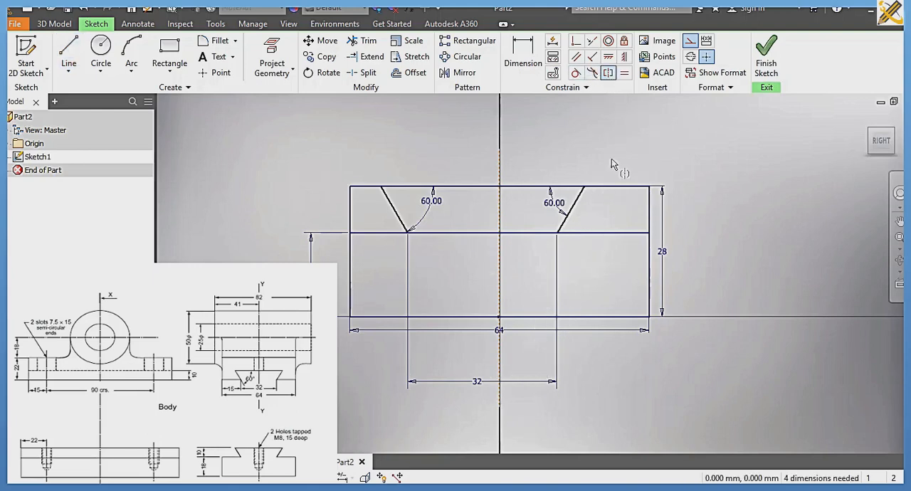
pyautogui.click(558, 232)
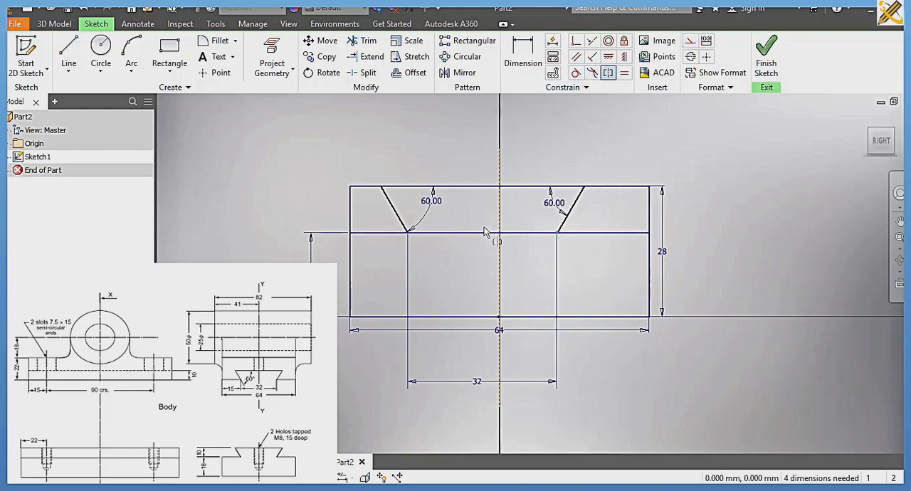
pyautogui.click(409, 234)
pyautogui.click(500, 171)
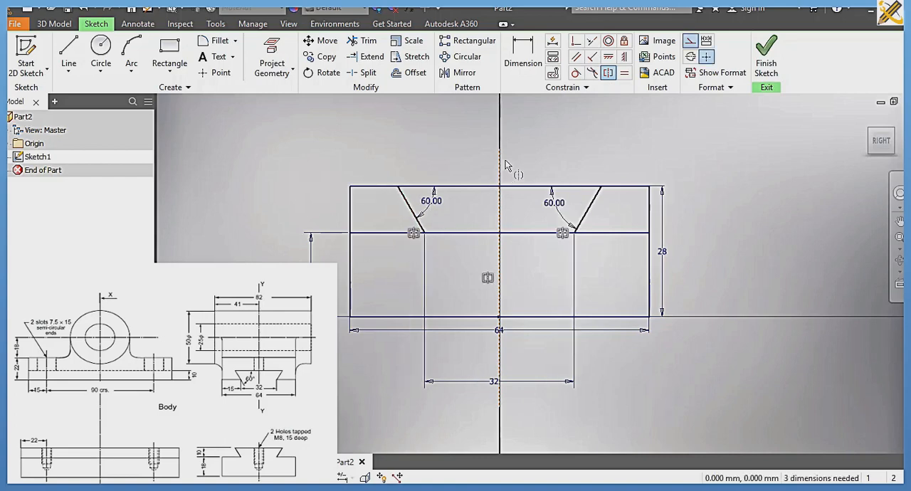
pyautogui.click(767, 65)
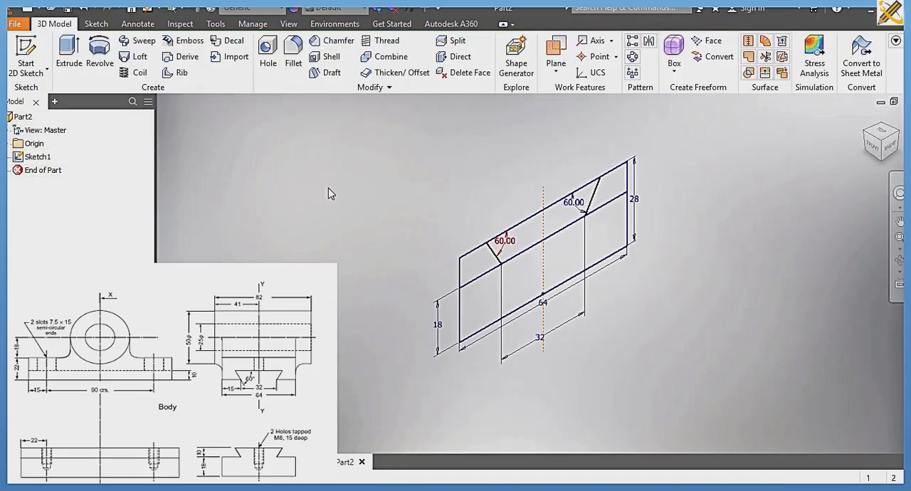
# Step: Extrude the lower block and the central dovetail region 120 mm symmetrically about the sketch plane
pyautogui.click(74, 67)
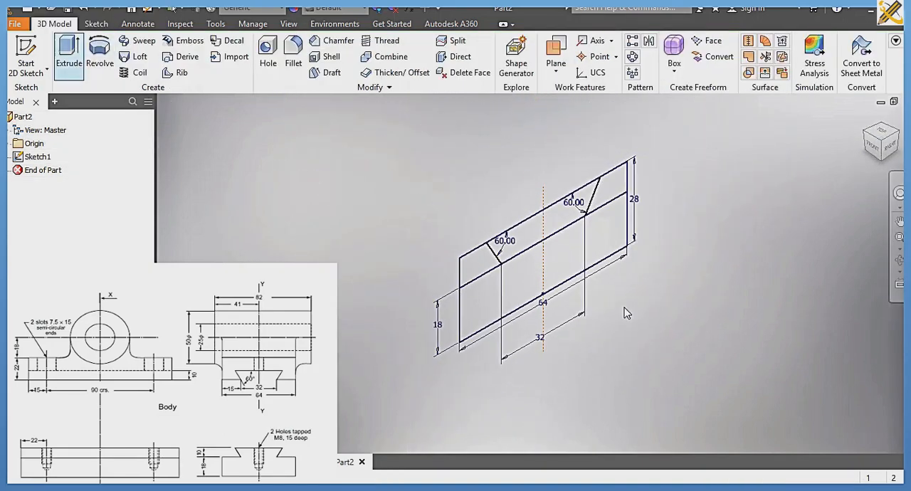
pyautogui.click(566, 252)
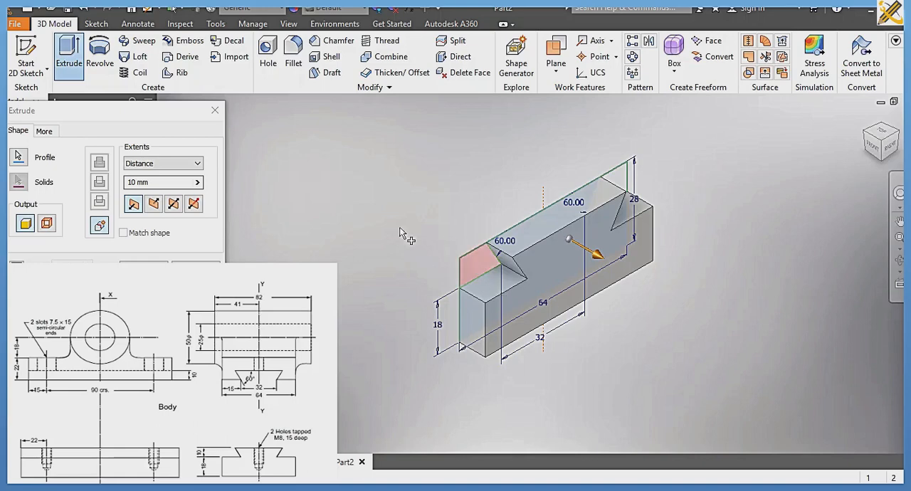
pyautogui.click(195, 183)
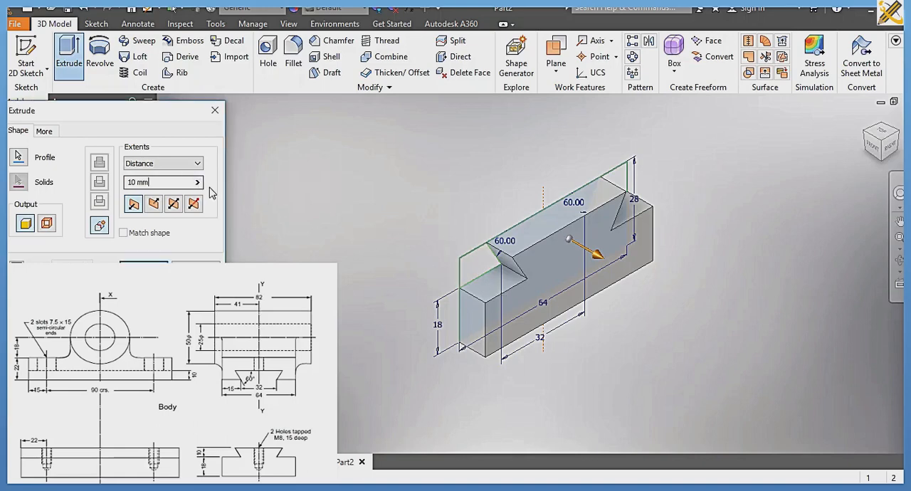
pyautogui.hotkey('ctrl', 'a')
pyautogui.write('120')
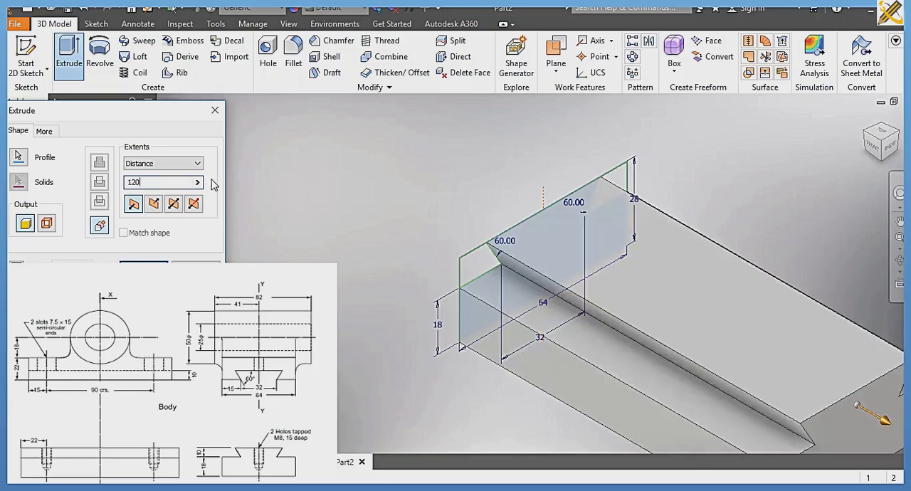
pyautogui.click(178, 204)
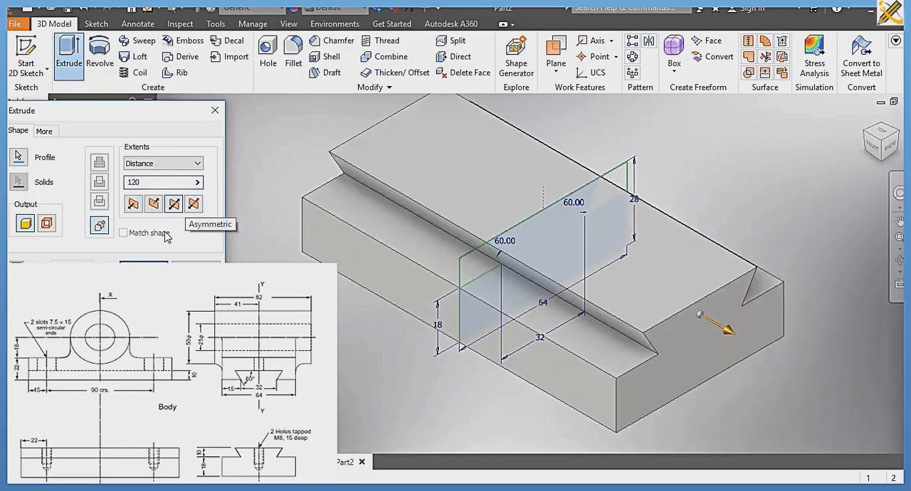
pyautogui.click(157, 262)
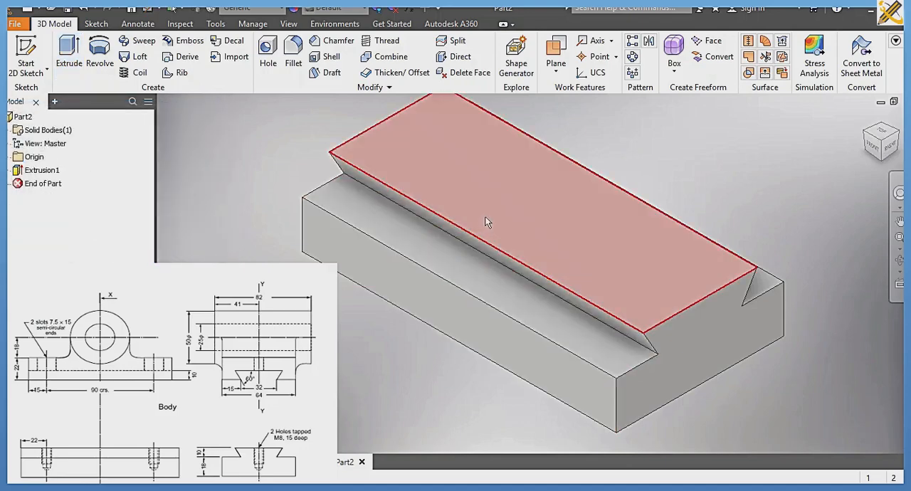
# Step: Start a sketch on the dovetail's top face and draw an 8 mm circle level with the face's centre, about 15 mm from its left edge
pyautogui.click(542, 254)
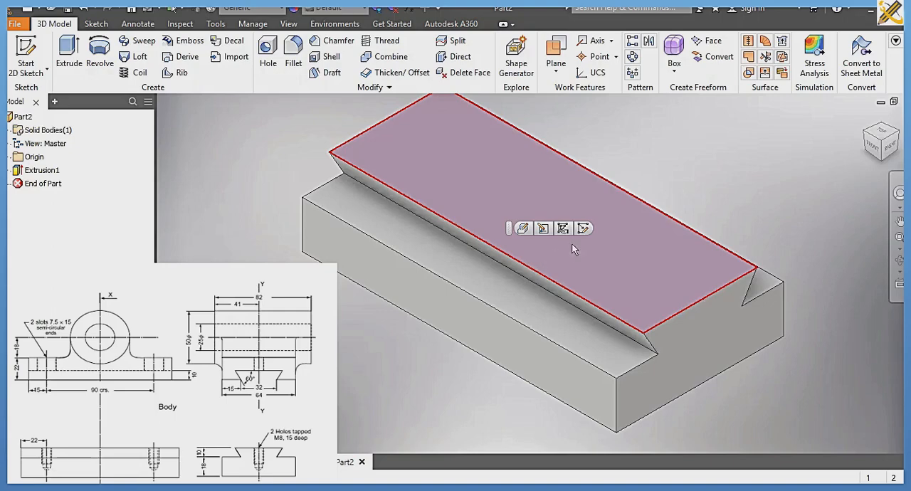
pyautogui.click(583, 228)
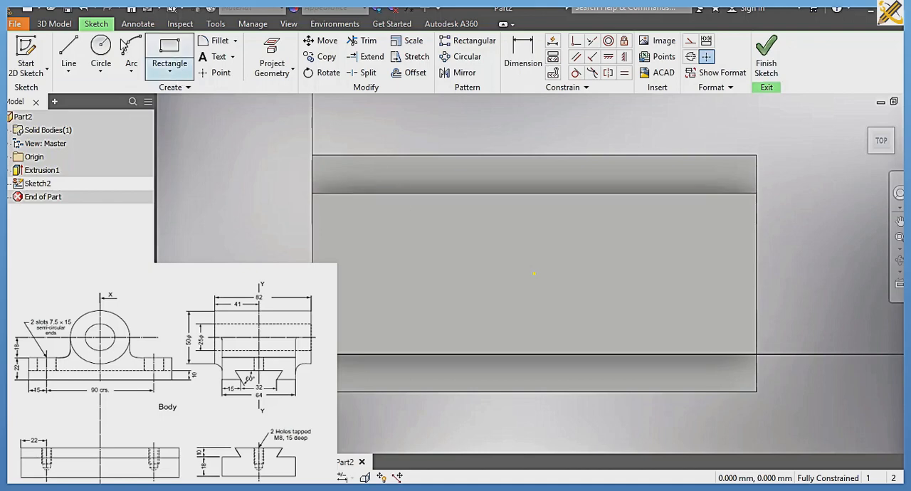
pyautogui.click(111, 56)
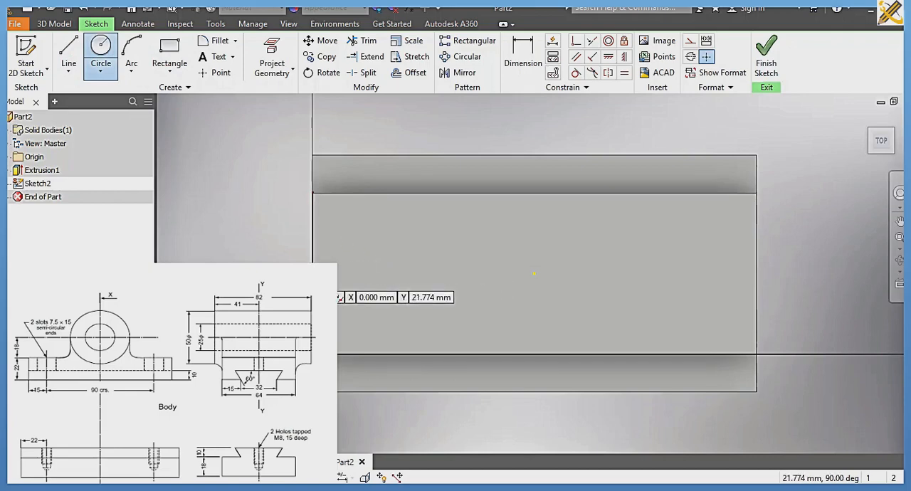
pyautogui.click(367, 274)
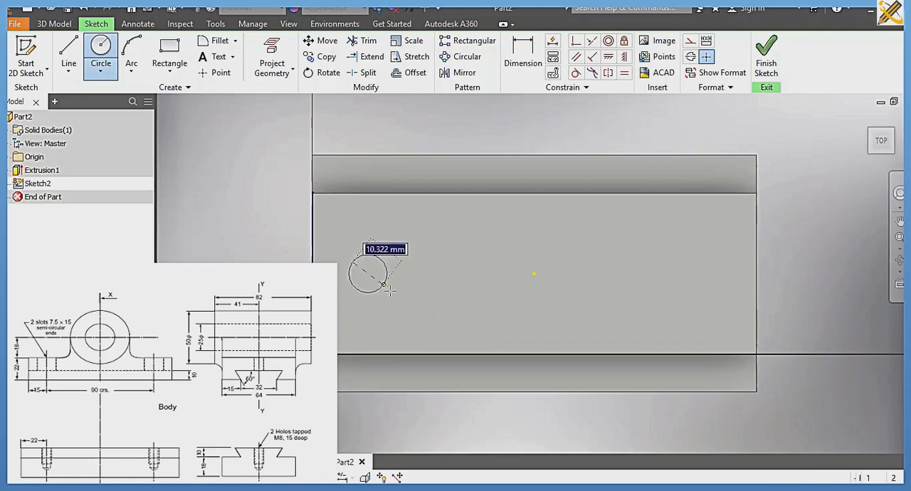
pyautogui.write('8')
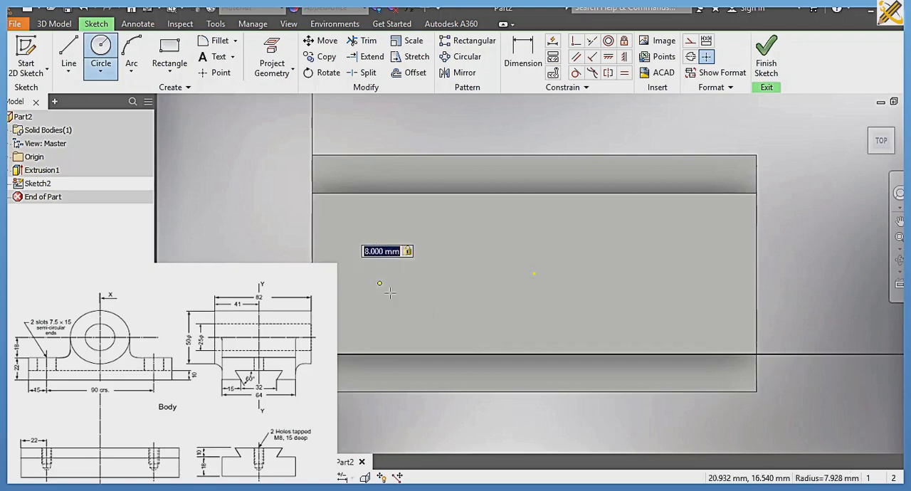
pyautogui.press('Return')
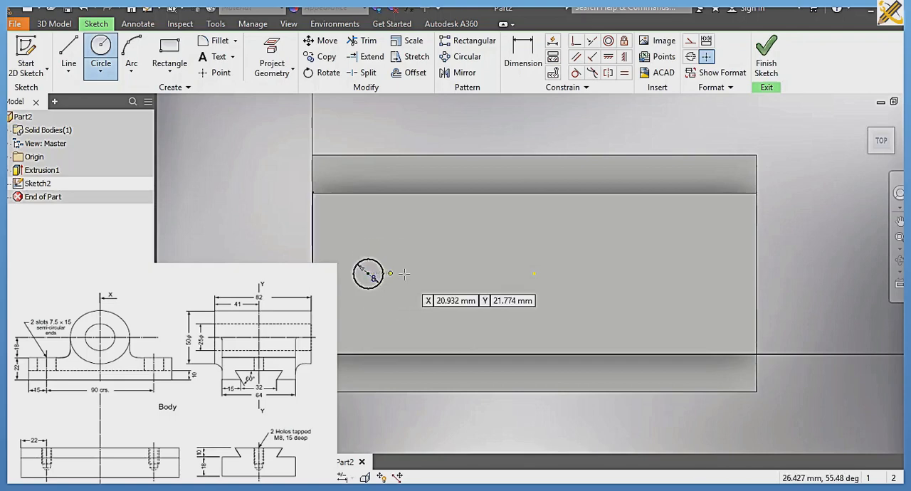
# Step: Dimension the circle's centre at 22 mm from the left edge of the dovetail's top face
pyautogui.click(531, 66)
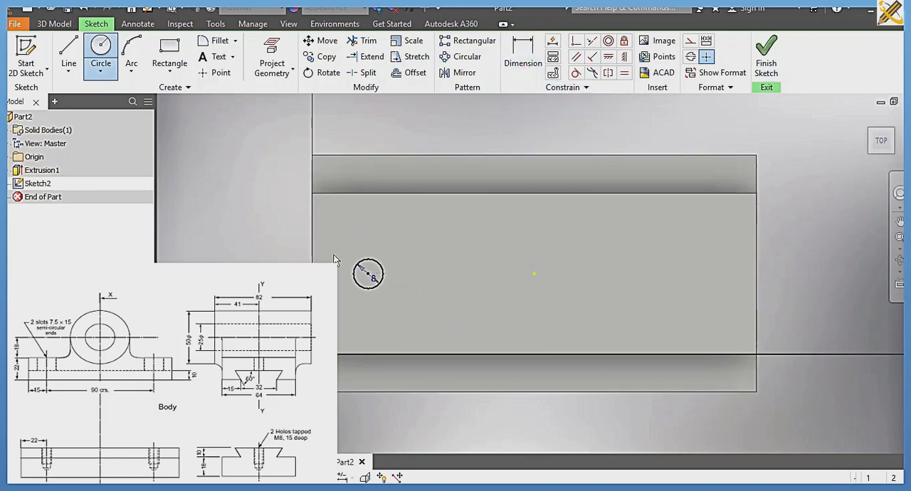
pyautogui.click(312, 265)
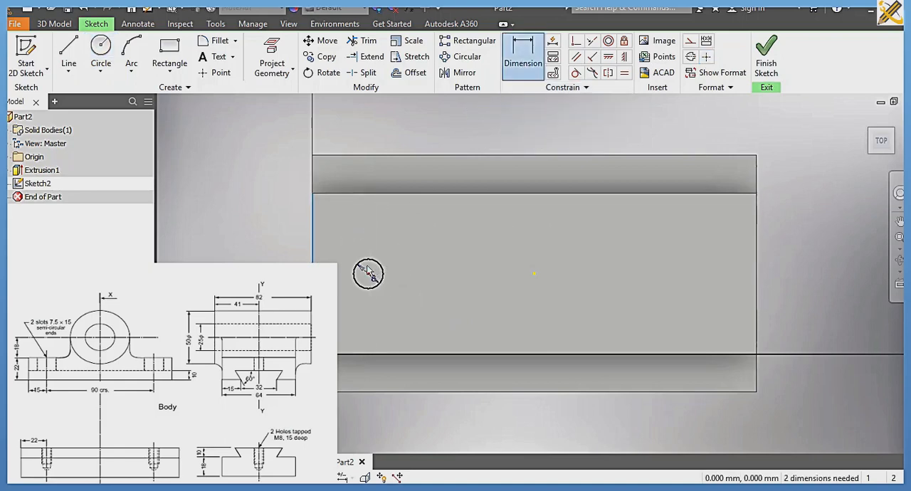
pyautogui.click(368, 274)
pyautogui.click(348, 141)
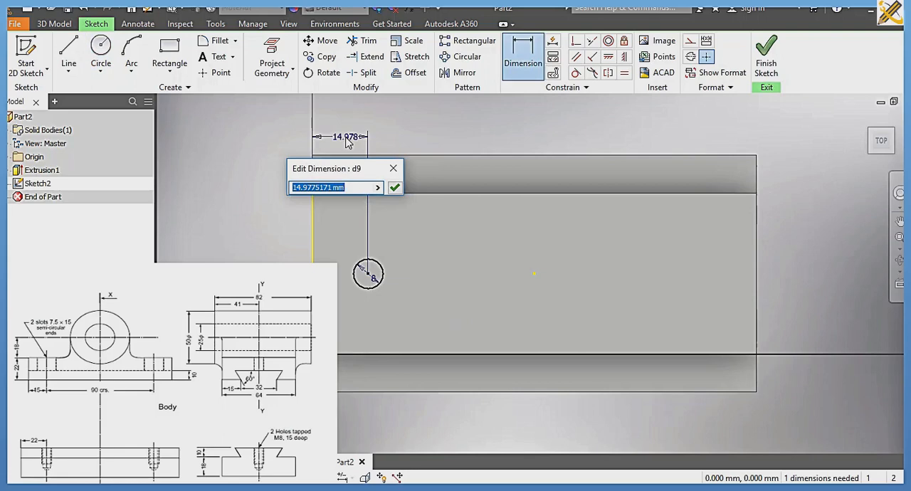
pyautogui.write('22')
pyautogui.press('Return')
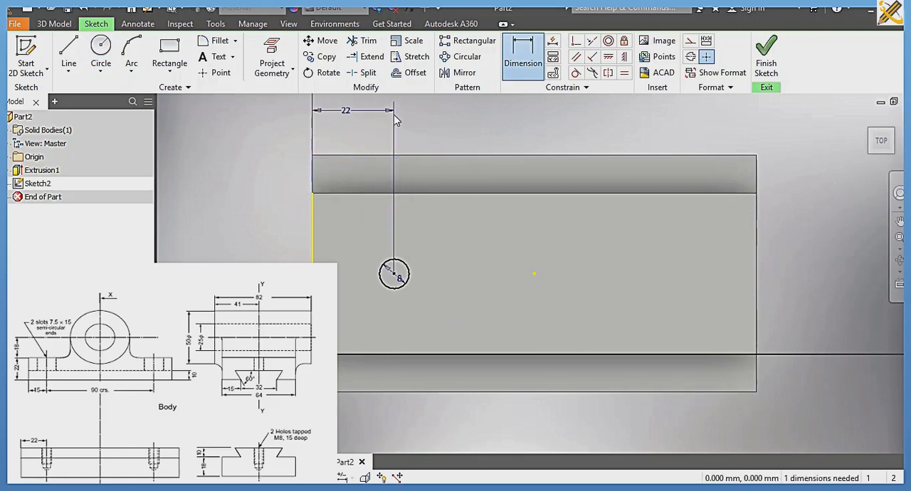
# Step: Draw a vertical construction line through the face's centre point, extending just past both long sides of the part
pyautogui.click(689, 41)
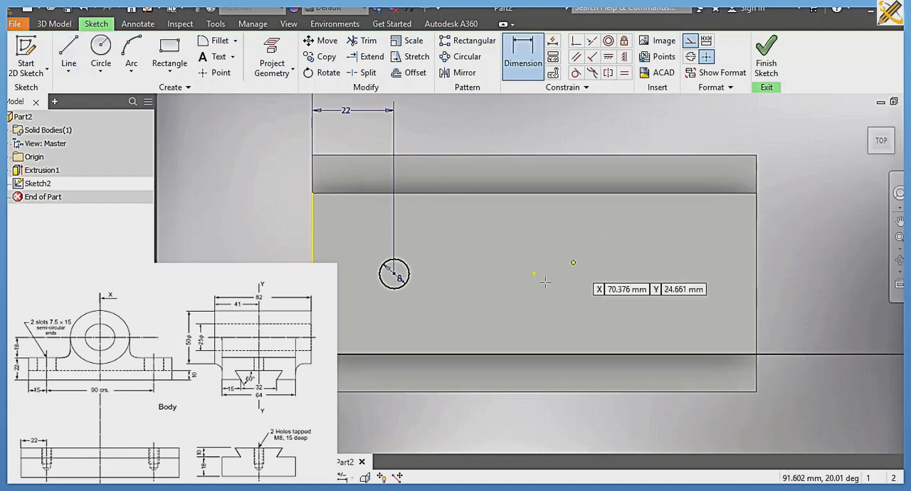
pyautogui.press('l')
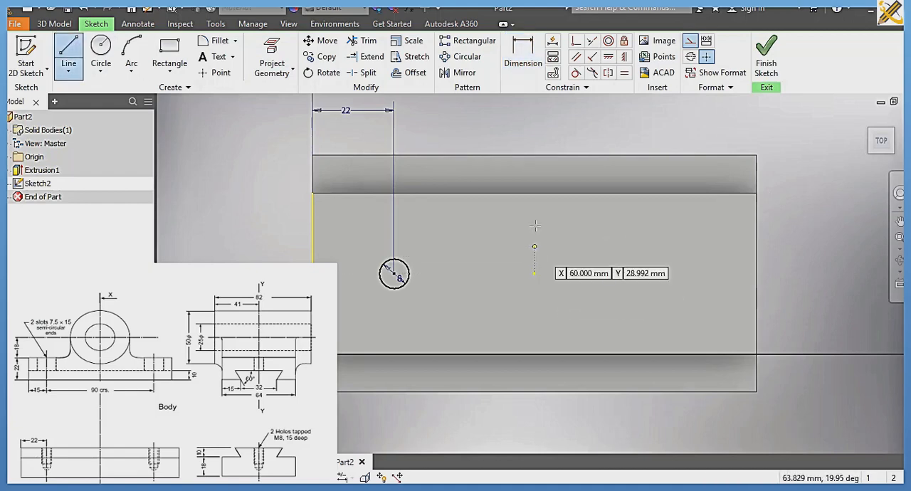
pyautogui.click(535, 140)
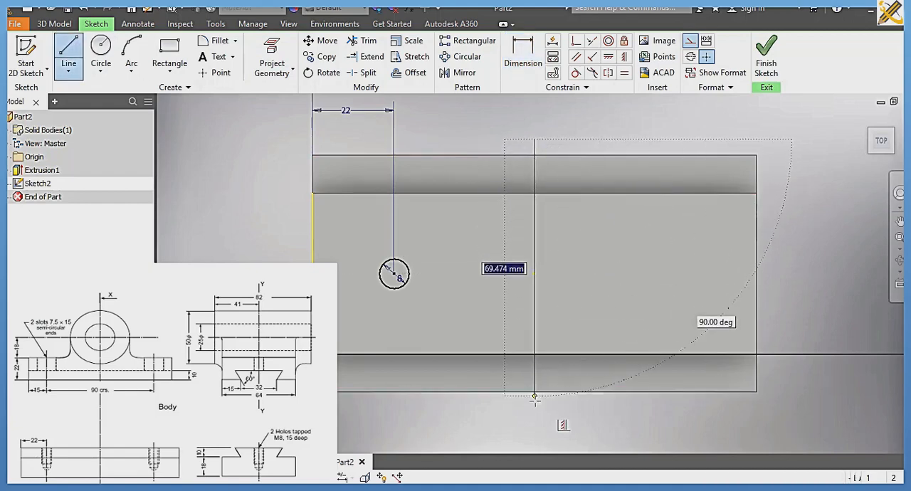
pyautogui.click(534, 411)
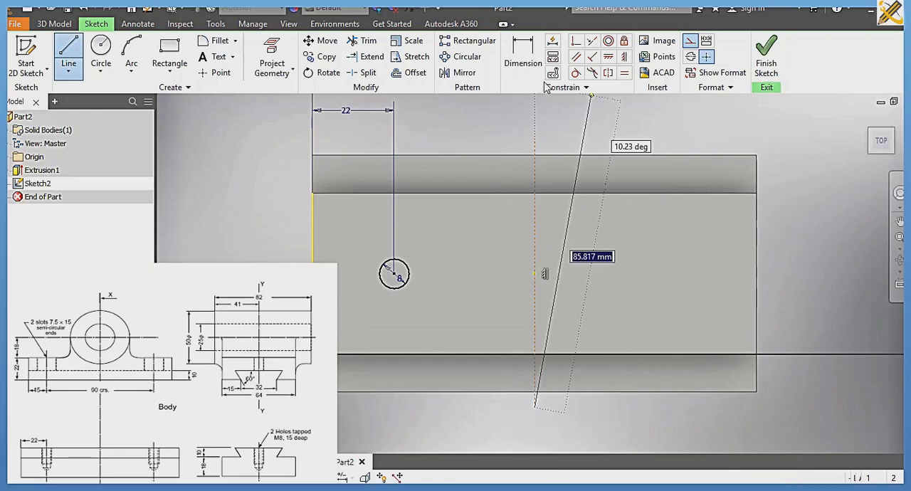
# Step: Mirror the 8 mm circle about the vertical construction line and finish the sketch
pyautogui.click(464, 73)
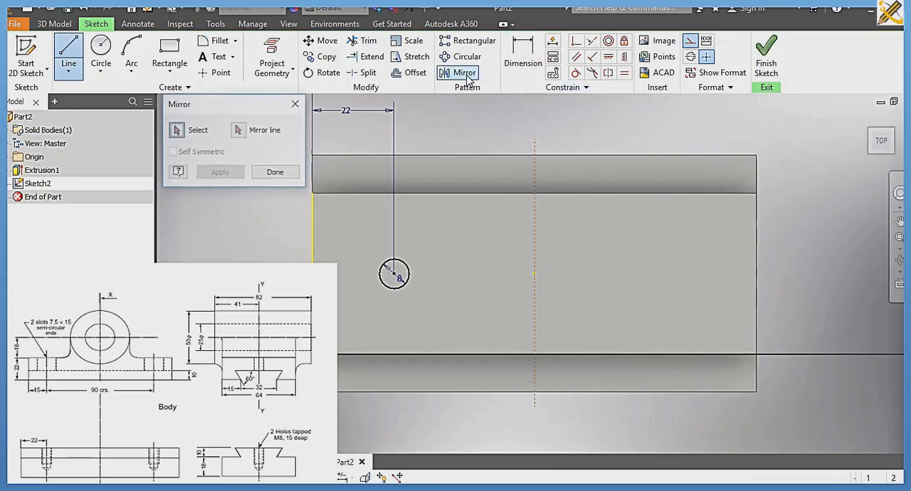
pyautogui.click(409, 273)
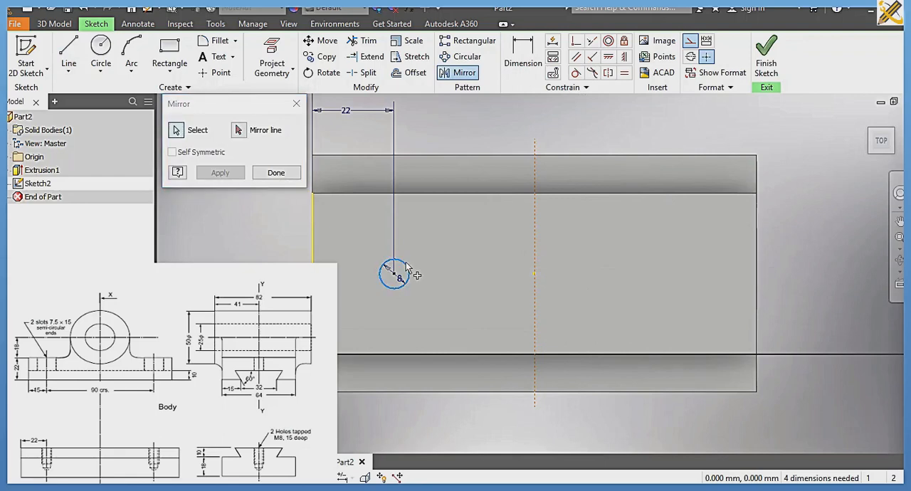
pyautogui.click(240, 131)
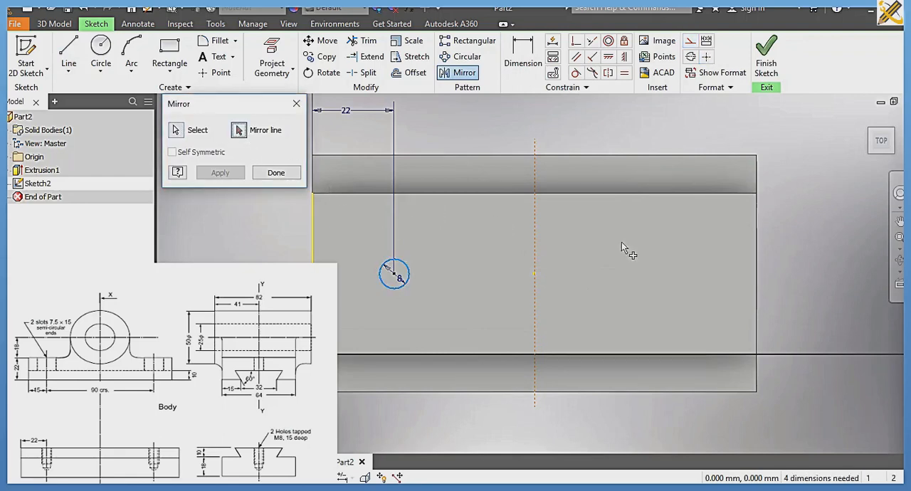
pyautogui.click(534, 229)
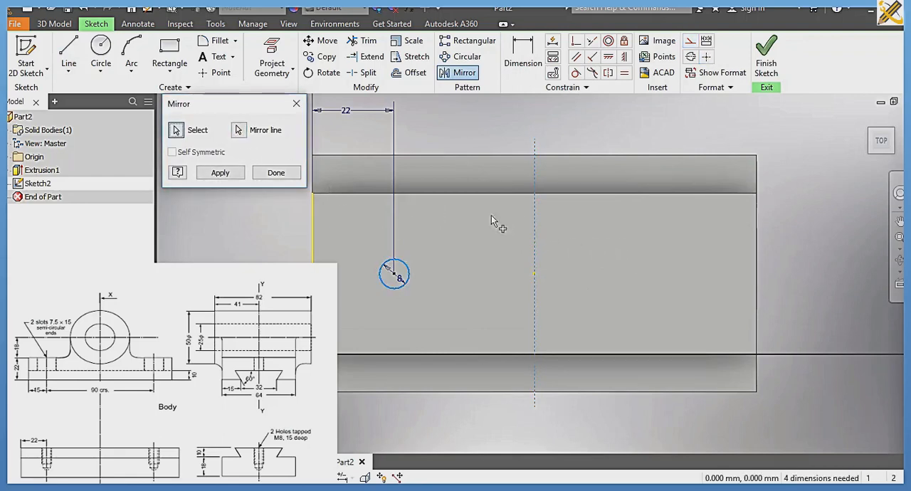
pyautogui.click(222, 173)
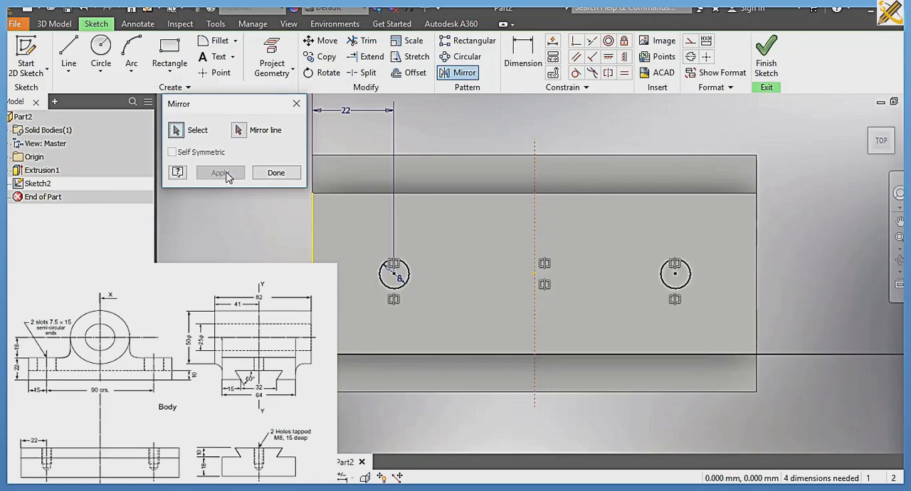
pyautogui.click(285, 175)
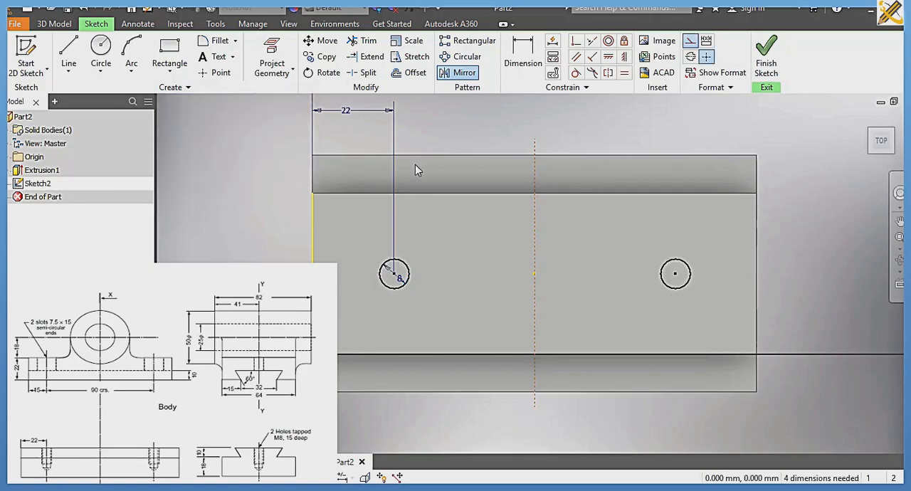
pyautogui.click(760, 64)
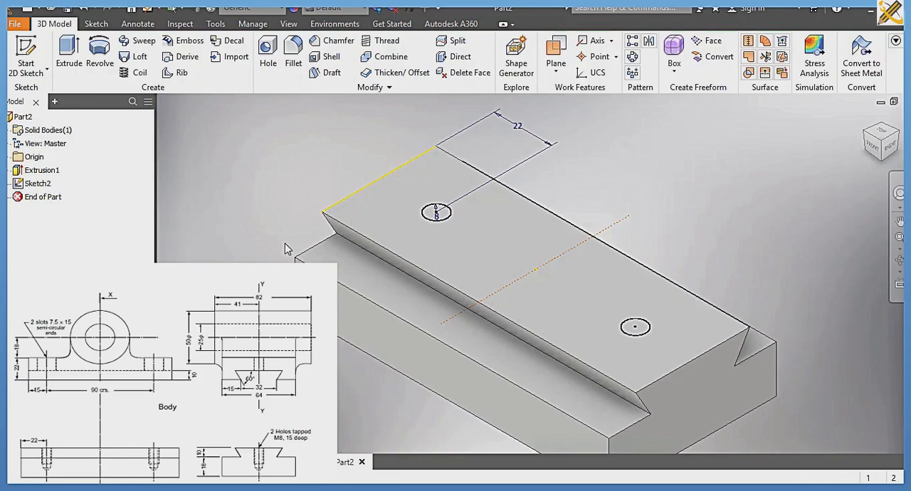
# Step: Create two drilled holes, 8 mm in diameter and 15 mm deep, at the sketched circle centres on the dovetail's top face
pyautogui.click(275, 58)
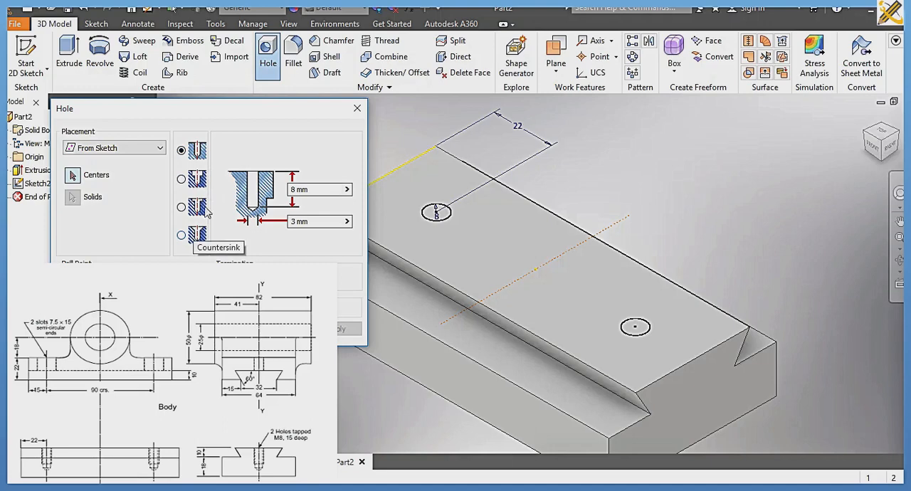
pyautogui.doubleClick(311, 222)
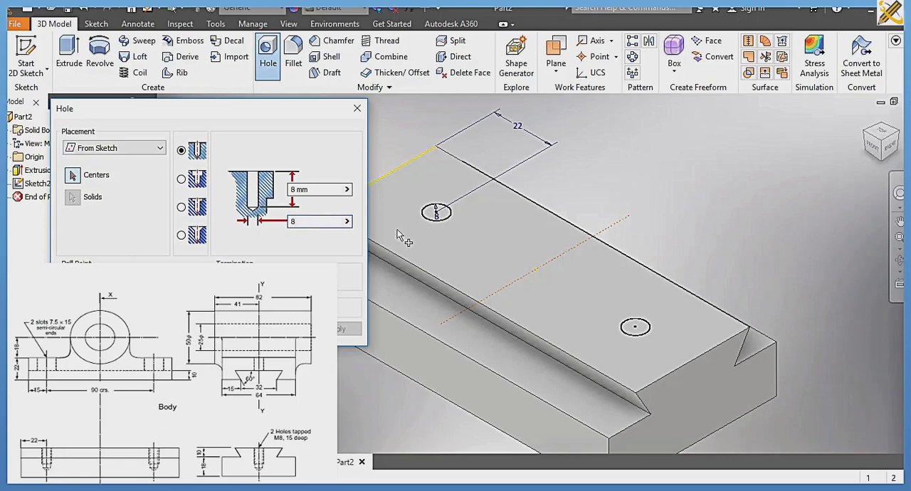
pyautogui.click(437, 212)
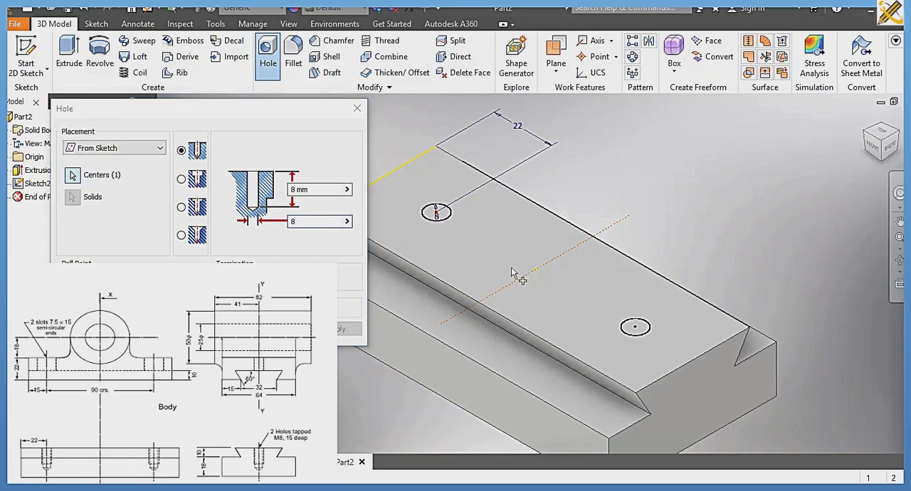
pyautogui.click(635, 329)
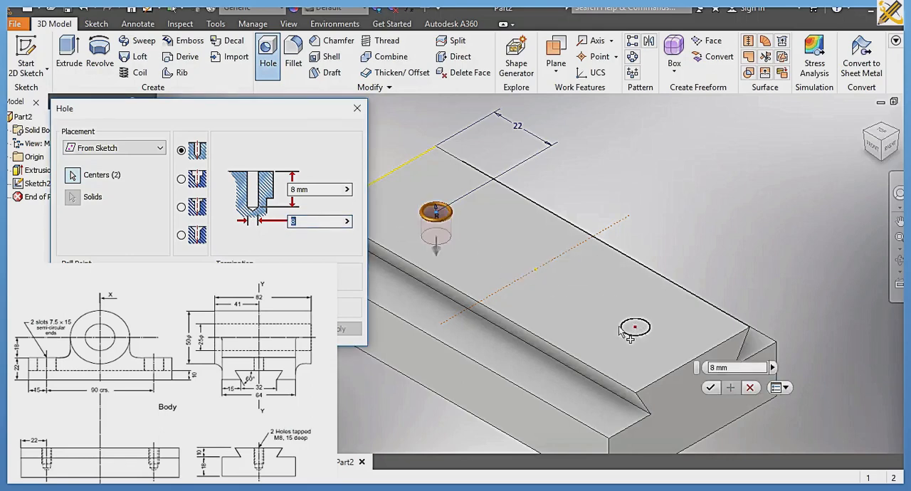
pyautogui.click(315, 190)
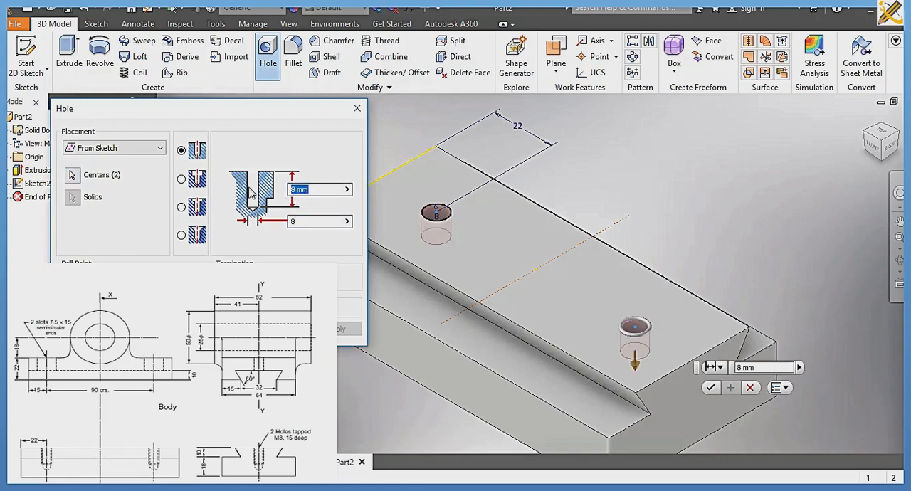
pyautogui.write('15')
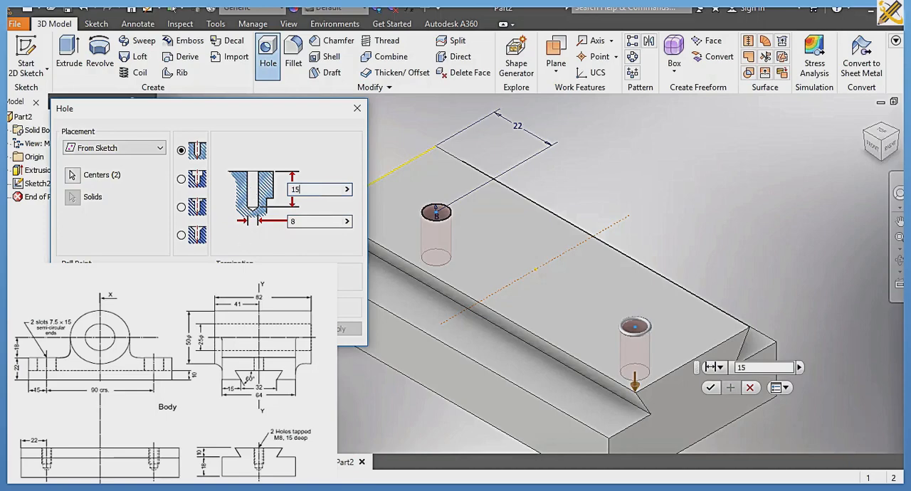
pyautogui.press('Return')
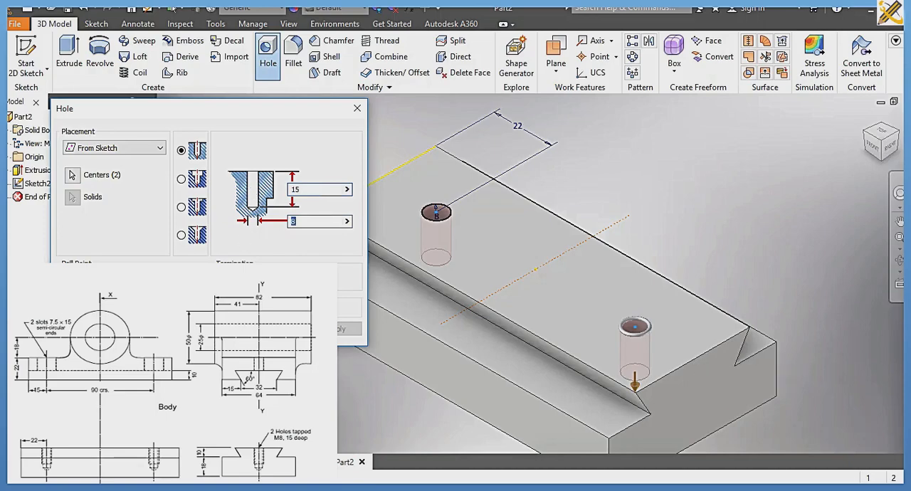
# Step: Assign the Silver material to the dovetail base part
pyautogui.click(282, 8)
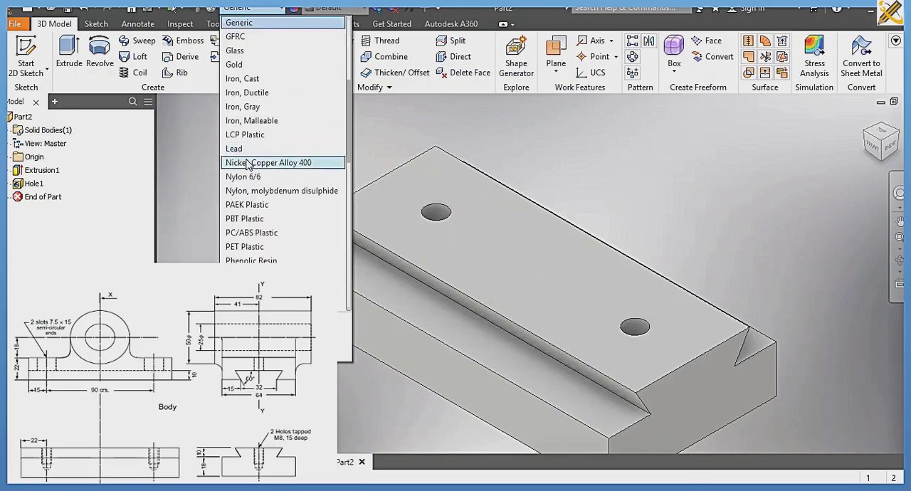
pyautogui.scroll(3, 247, 162)
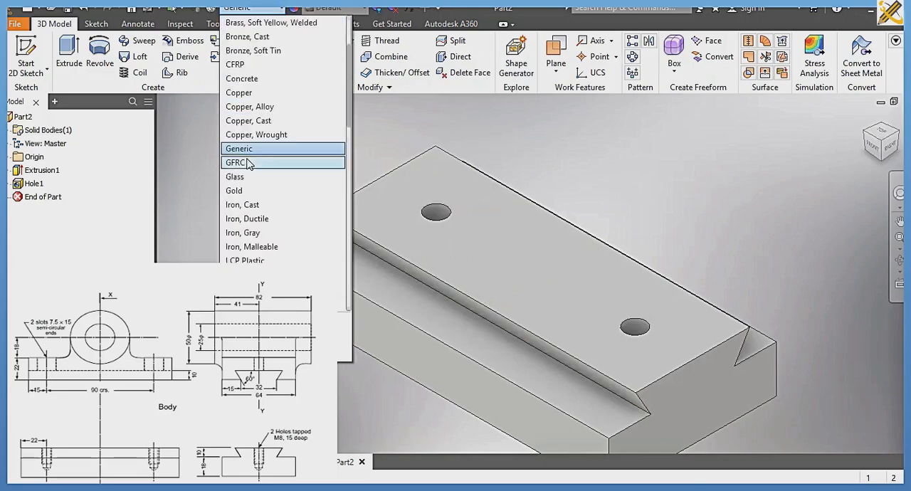
pyautogui.scroll(2, 248, 163)
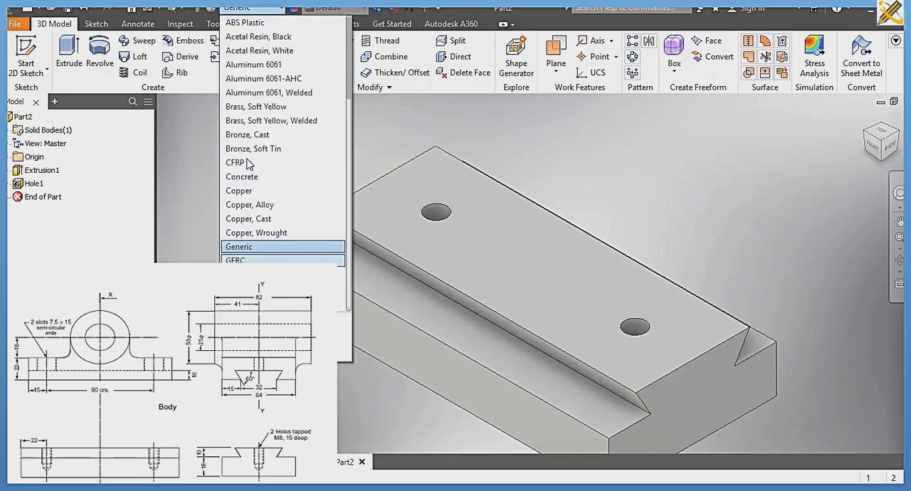
pyautogui.scroll(-13, 248, 162)
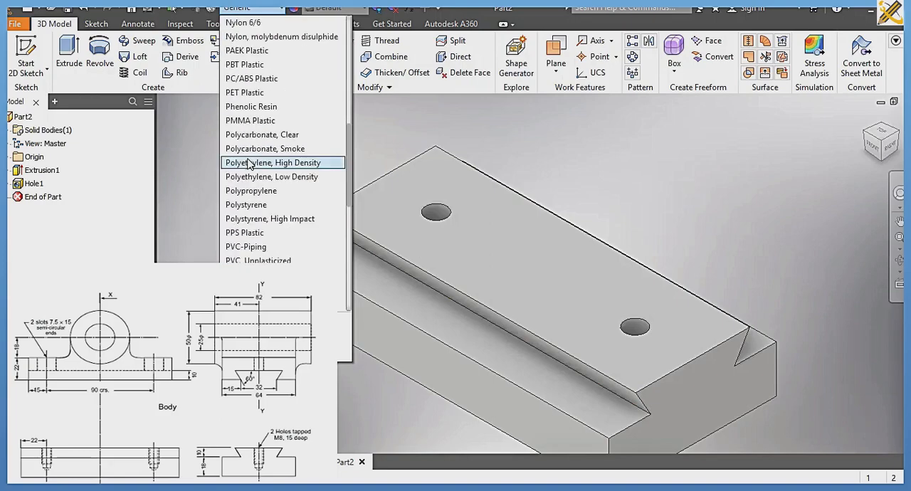
pyautogui.scroll(-1, 249, 163)
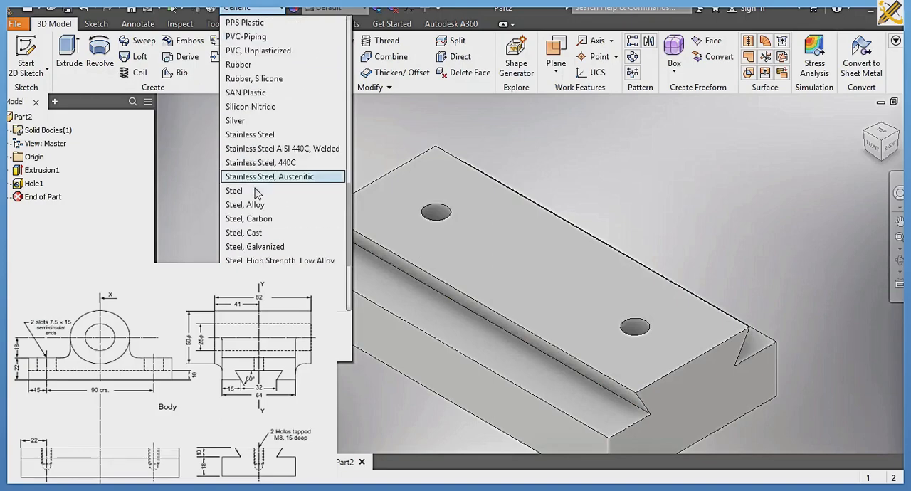
pyautogui.click(245, 122)
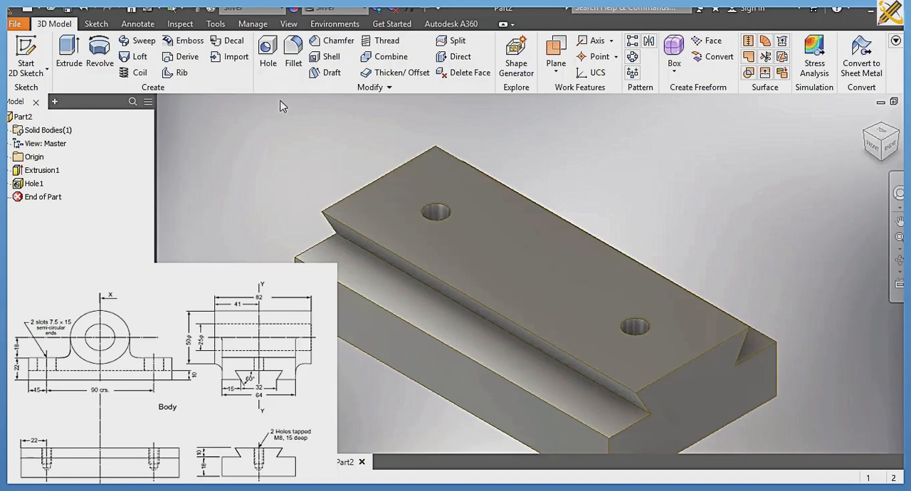
# Step: Change the model's visual style to a shaded display without edge lines
pyautogui.click(288, 23)
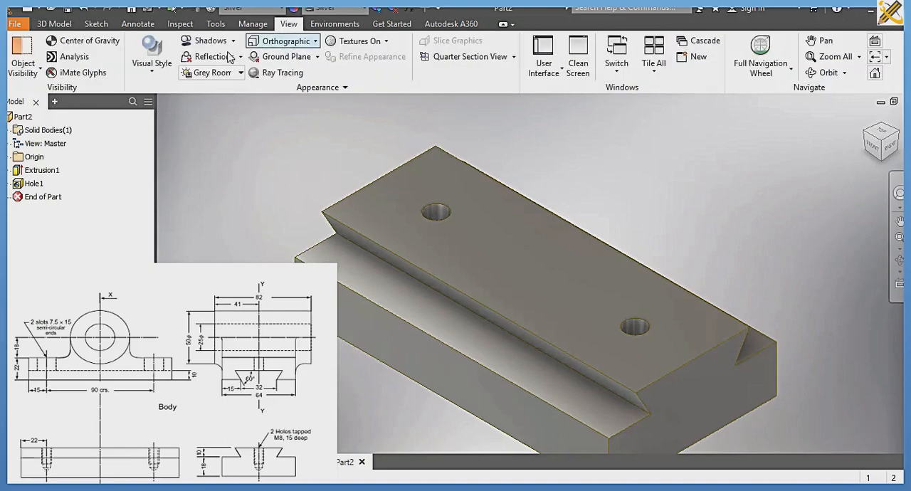
pyautogui.click(153, 62)
pyautogui.click(163, 93)
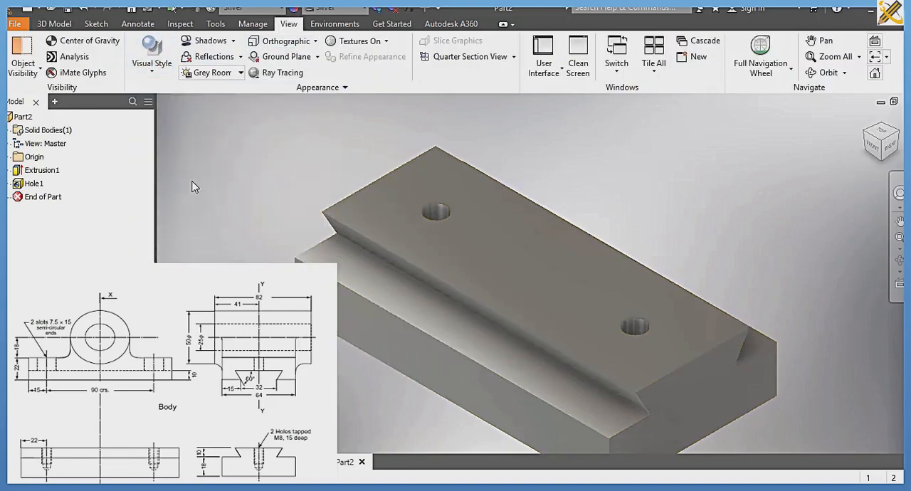
# Step: Save the part as BASE in the SLIDE 2 folder
pyautogui.hotkey('ctrl', 's')
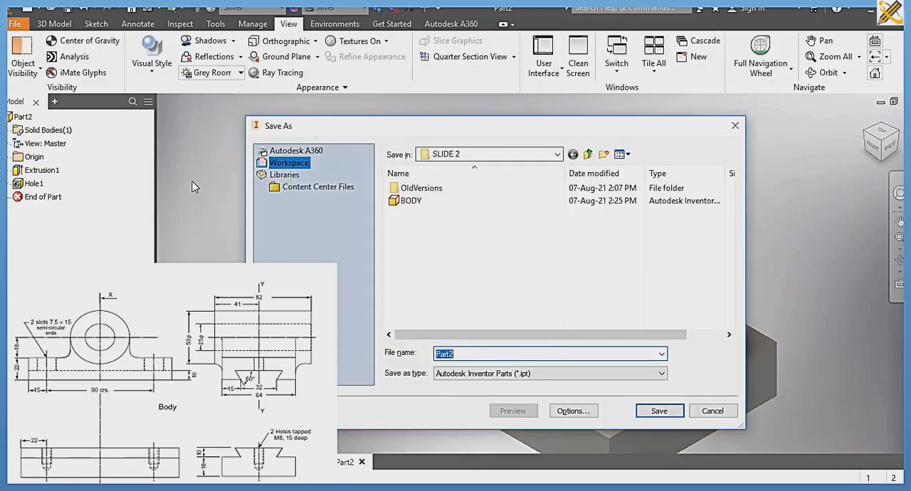
pyautogui.write('BASE')
pyautogui.press('Return')
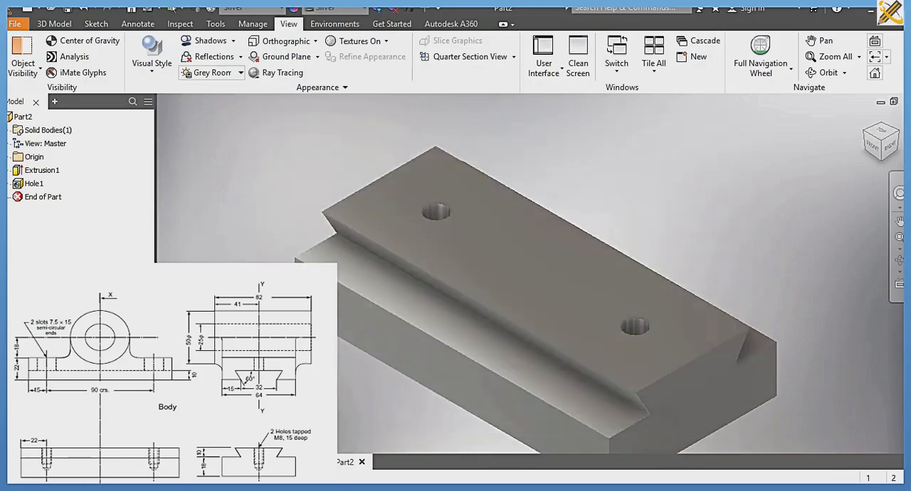
# Step: Restore the home view and pan the whole base clear of the reference drawing
pyautogui.press('F6')
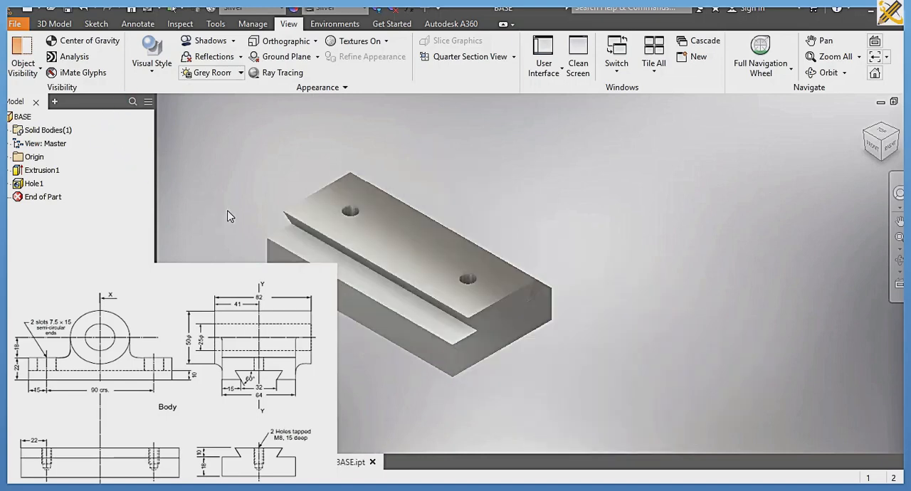
pyautogui.moveTo(229, 216); pyautogui.dragTo(340, 238, button='middle')
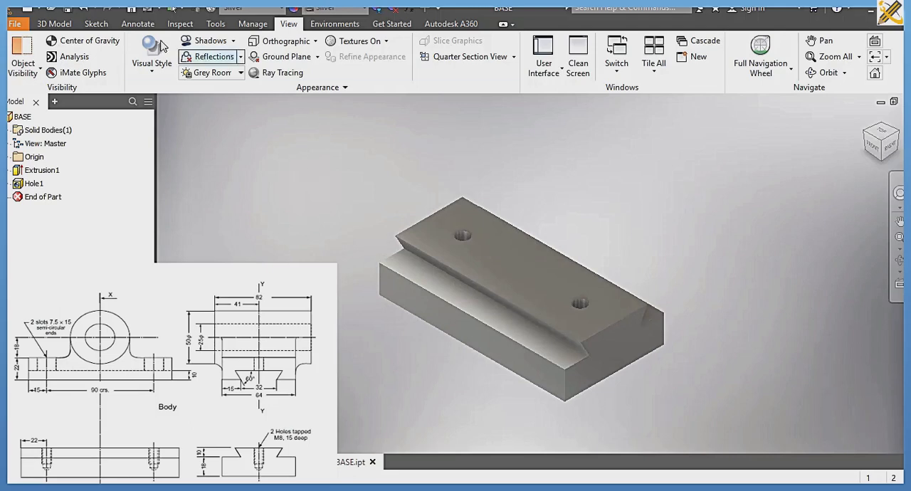
pyautogui.click(63, 27)
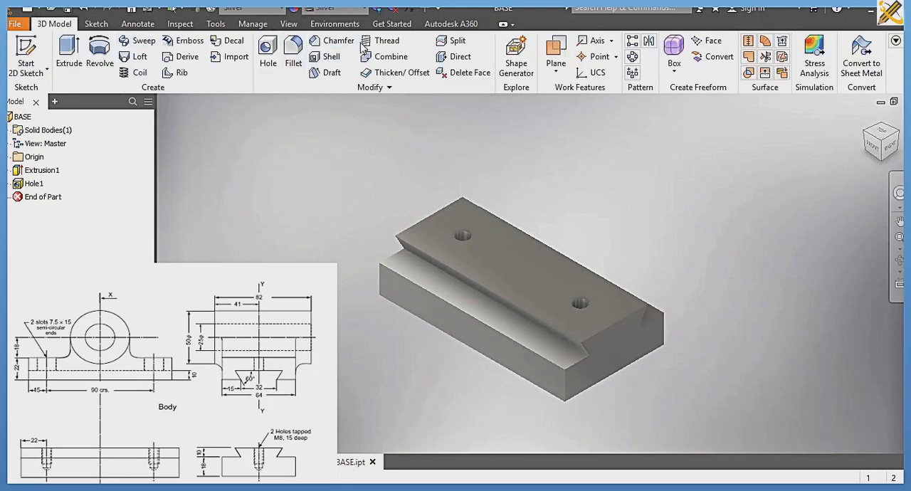
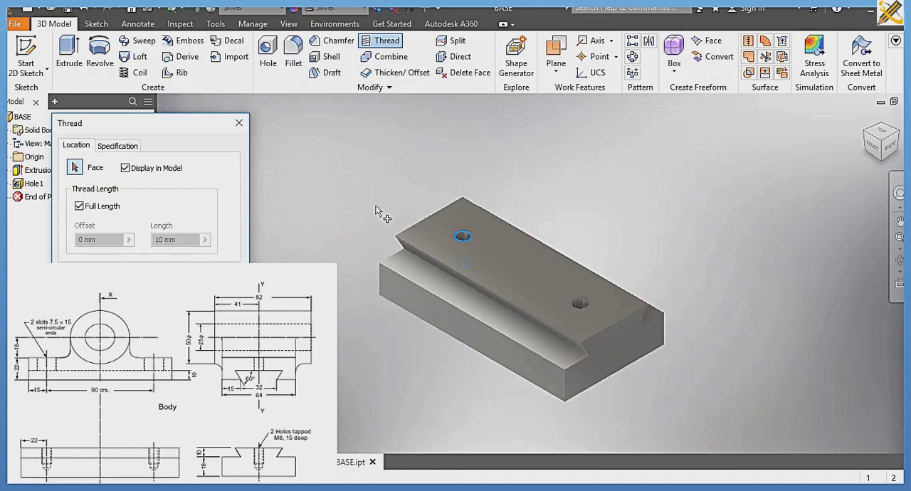
# Step: Add full-length threads displayed in the model to both holes on the base's dovetail
pyautogui.scroll(3, 367, 207)
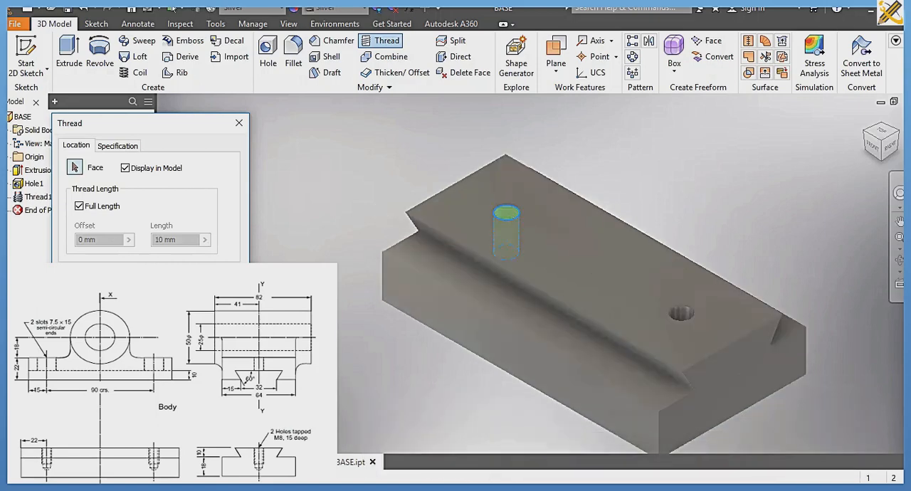
pyautogui.click(681, 318)
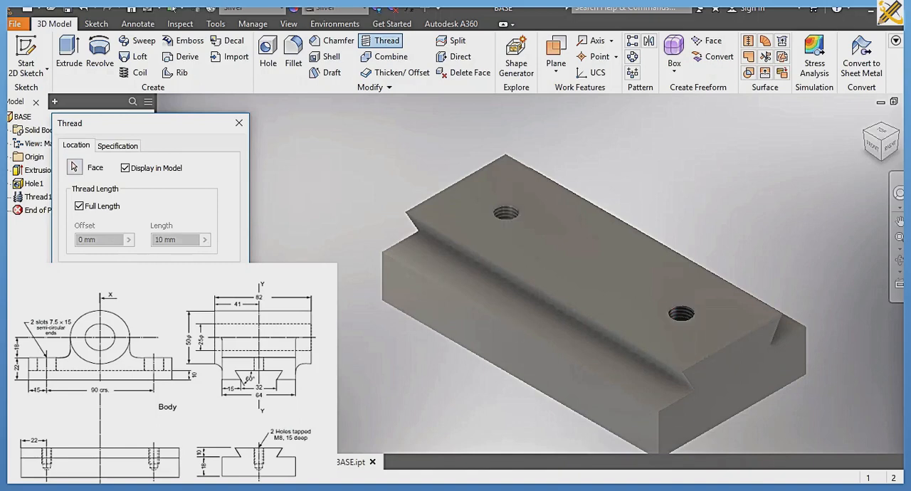
pyautogui.click(133, 274)
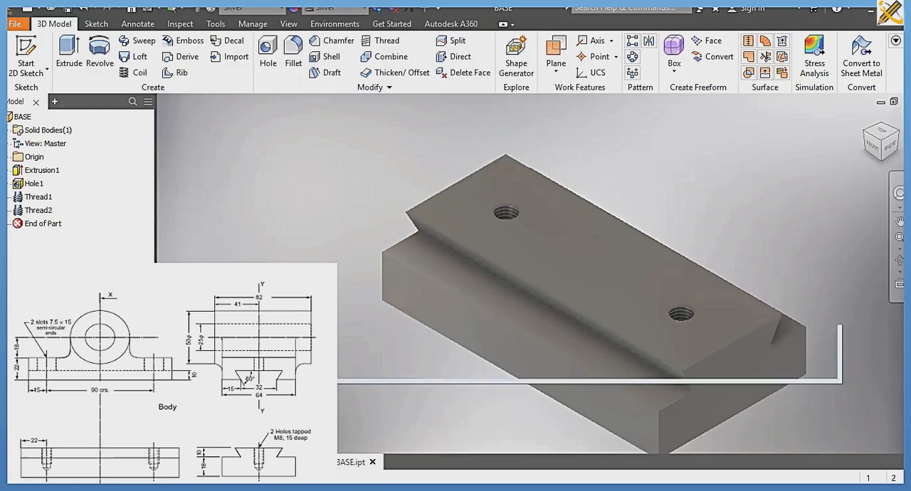
# Step: Assign the Gold material to the base part and give it an orange metal appearance
pyautogui.click(313, 466)
pyautogui.click(359, 462)
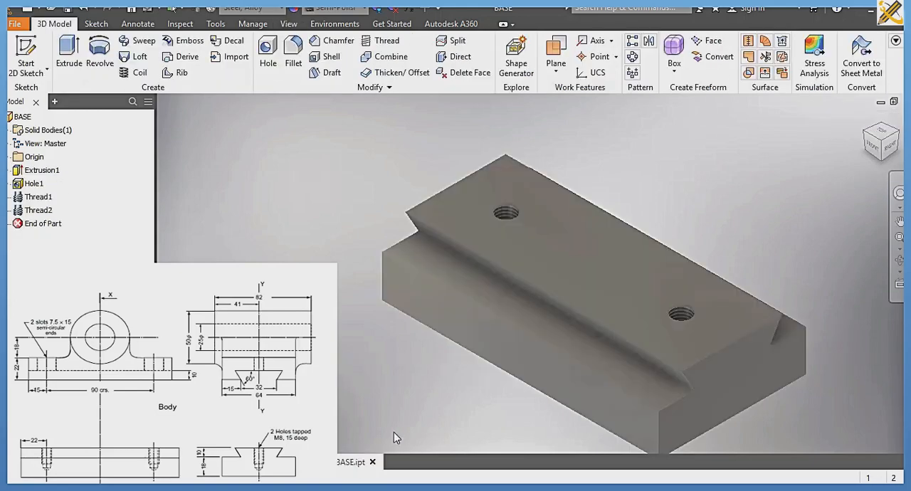
pyautogui.click(282, 9)
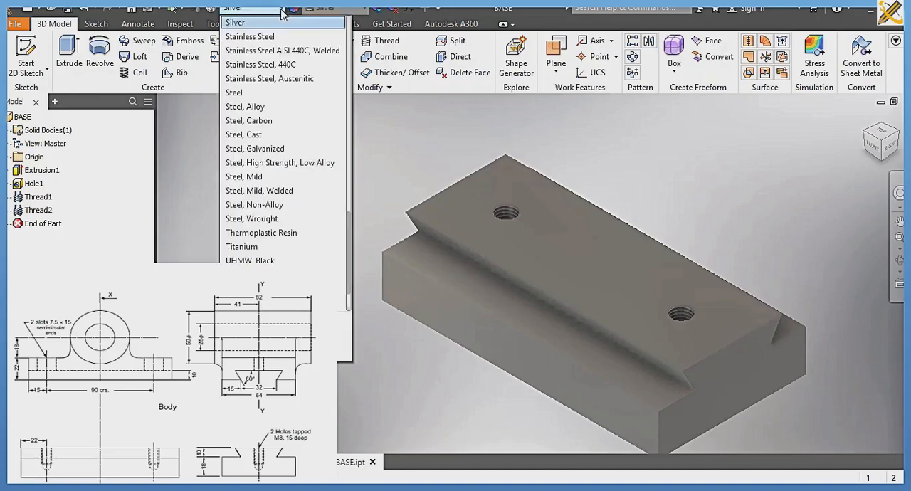
pyautogui.scroll(2, 258, 82)
pyautogui.scroll(9, 257, 82)
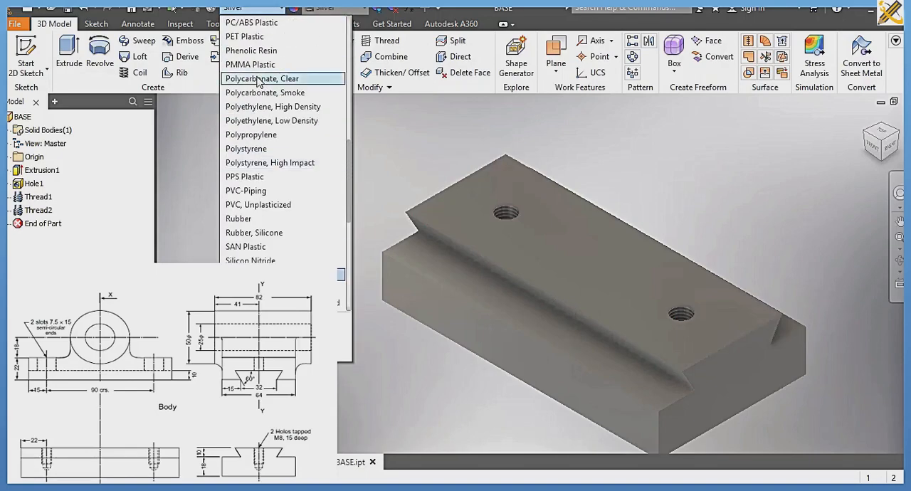
pyautogui.click(258, 66)
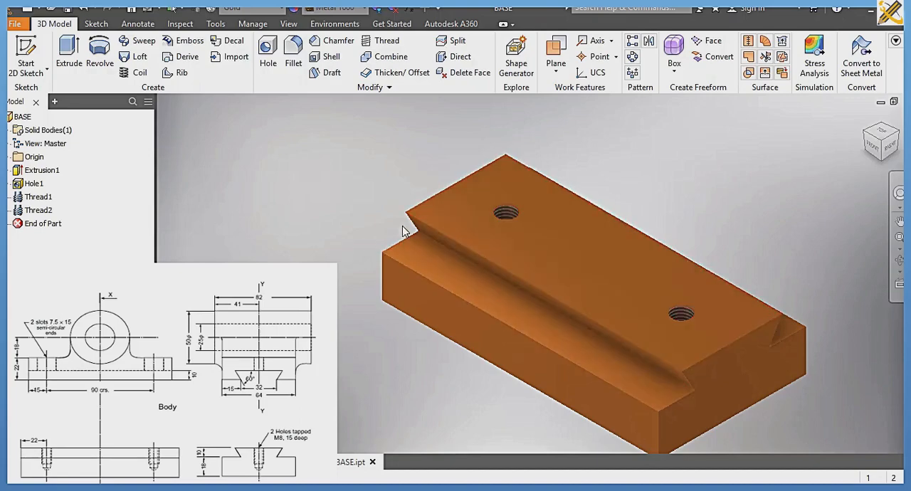
# Step: Create a new assembly from the metric Standard (mm).iam template, accepting the style library definitions
pyautogui.hotkey('ctrl', 'n')
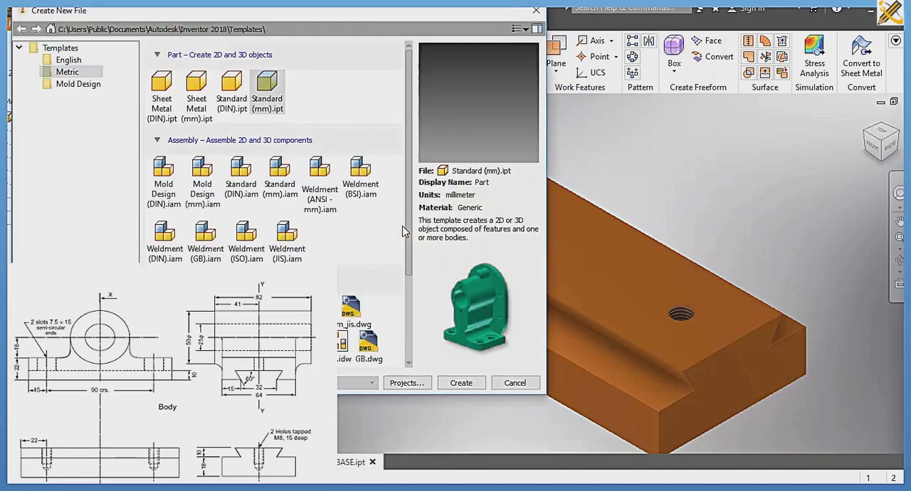
pyautogui.click(294, 184)
pyautogui.click(460, 383)
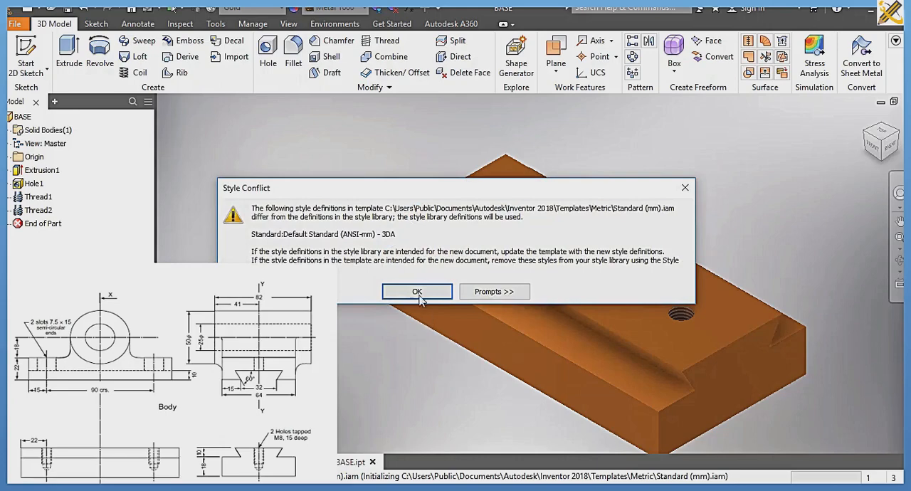
pyautogui.click(420, 290)
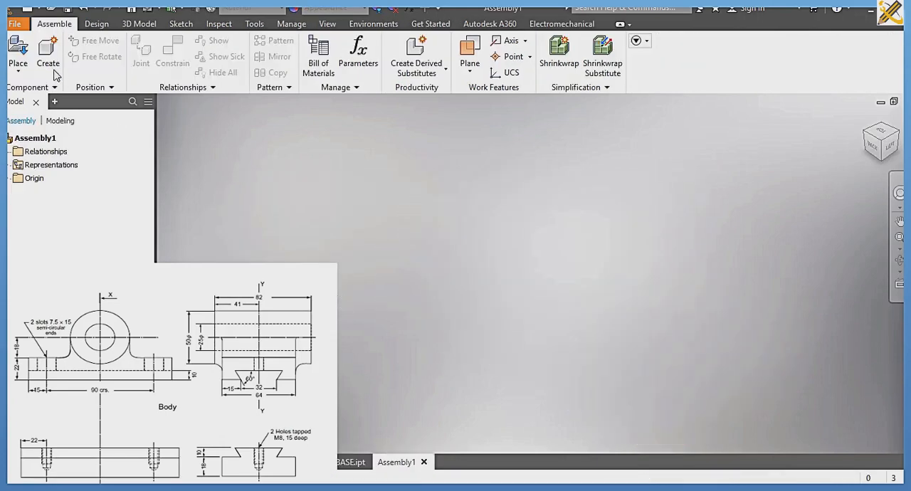
# Step: Place one instance each of BASE and BODY from the SLIDE 2 folder in the assembly
pyautogui.click(21, 55)
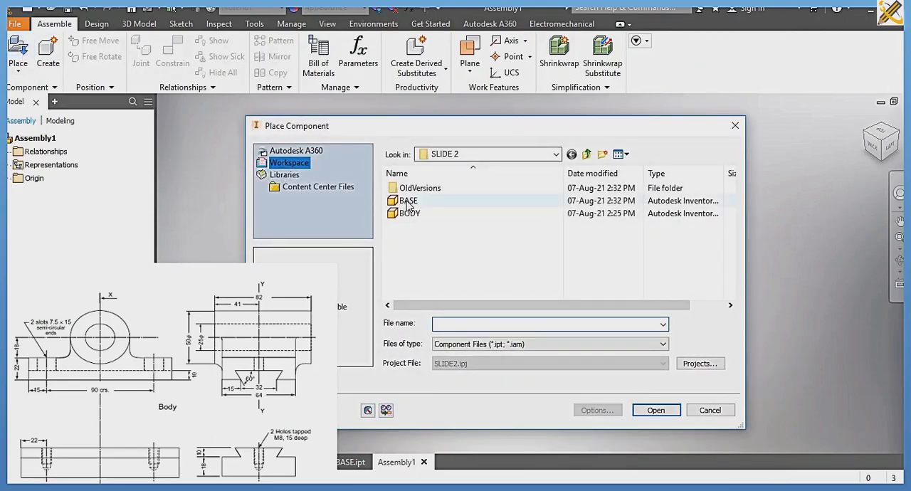
pyautogui.click(409, 201)
pyautogui.keyDown('ctrl'); pyautogui.click(421, 214); pyautogui.keyUp('ctrl')
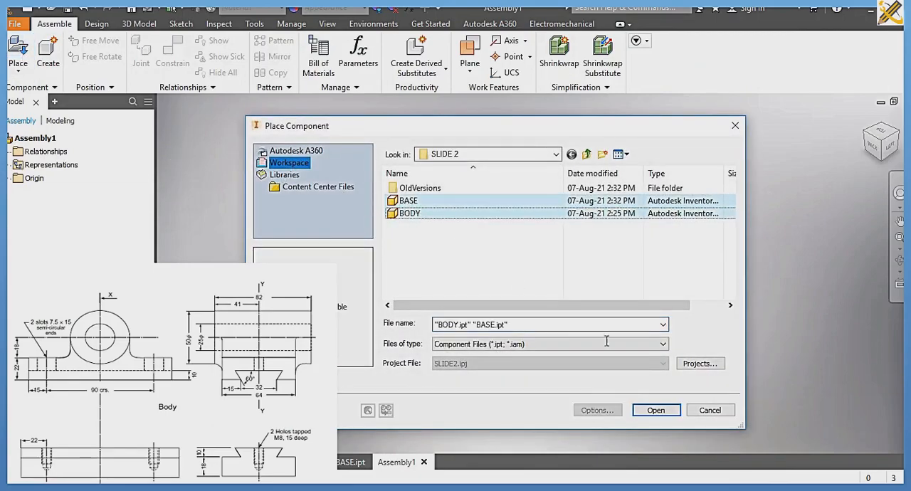
pyautogui.click(656, 412)
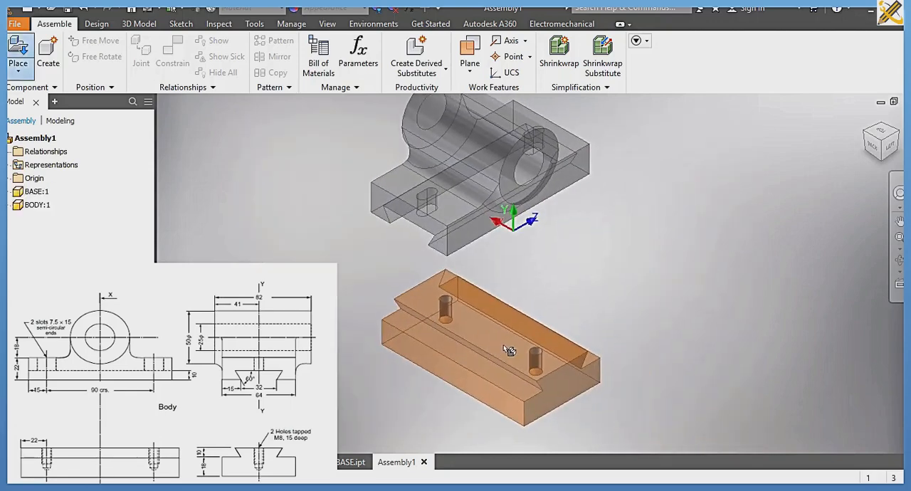
pyautogui.click(624, 334)
pyautogui.press('Escape')
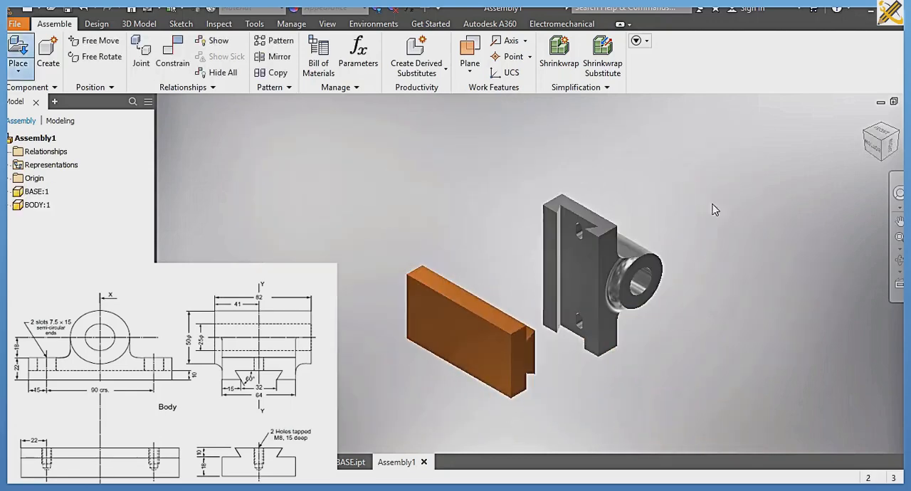
# Step: Orient the assembly upright in an isometric view and ground the BASE component
pyautogui.click(886, 131)
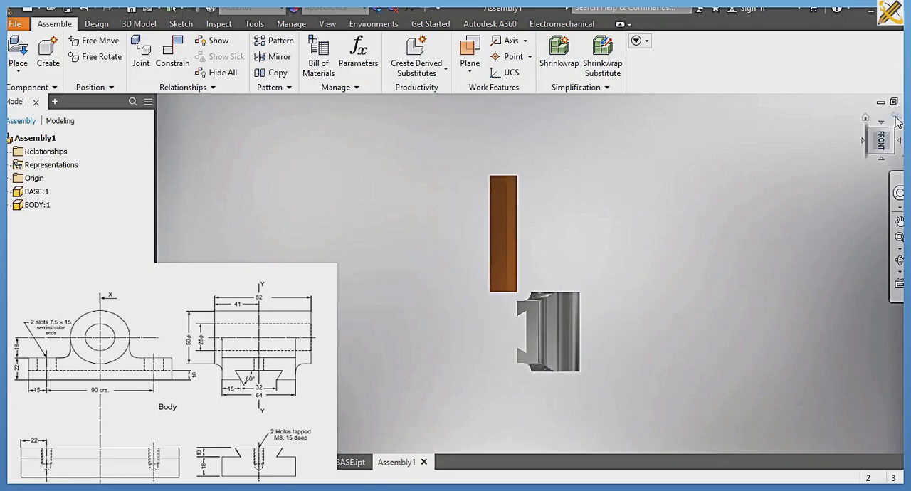
pyautogui.click(896, 121)
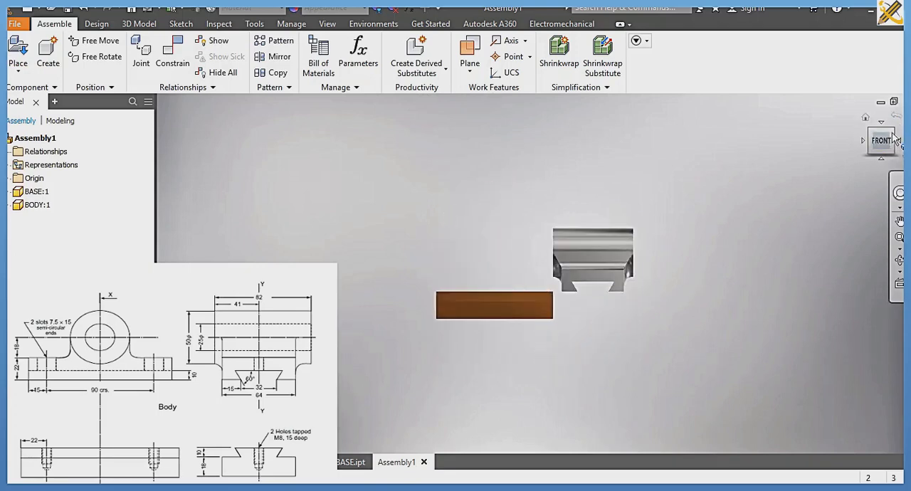
pyautogui.click(895, 140)
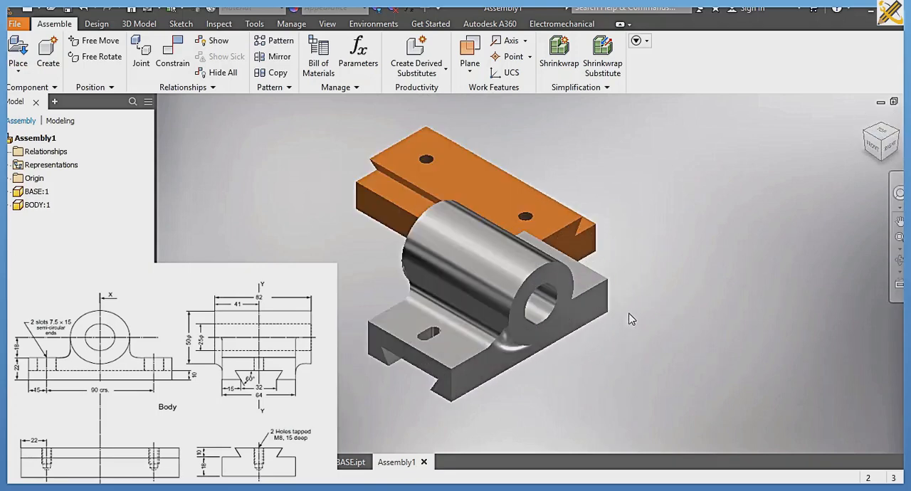
pyautogui.rightClick(36, 192)
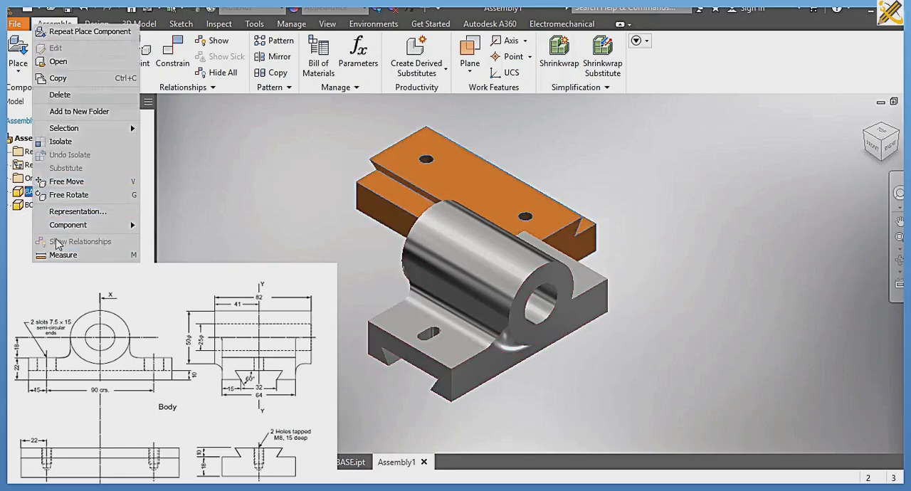
pyautogui.press('Escape')
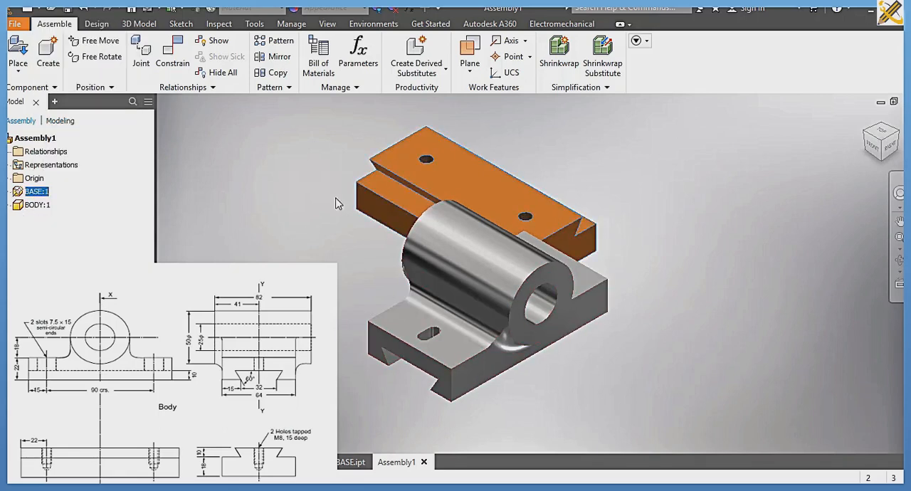
# Step: Check that the base is fixed, and move the BODY component away from it
pyautogui.moveTo(403, 174); pyautogui.dragTo(287, 235)
pyautogui.moveTo(425, 267); pyautogui.dragTo(335, 291)
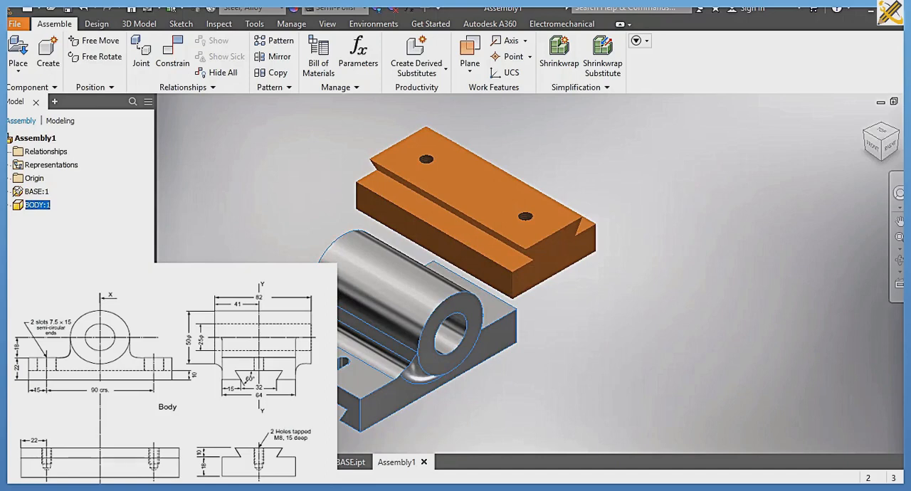
pyautogui.click(267, 204)
# Step: Apply a flush constraint between the body's dovetail-slotted end face and the base's matching end face
pyautogui.click(172, 69)
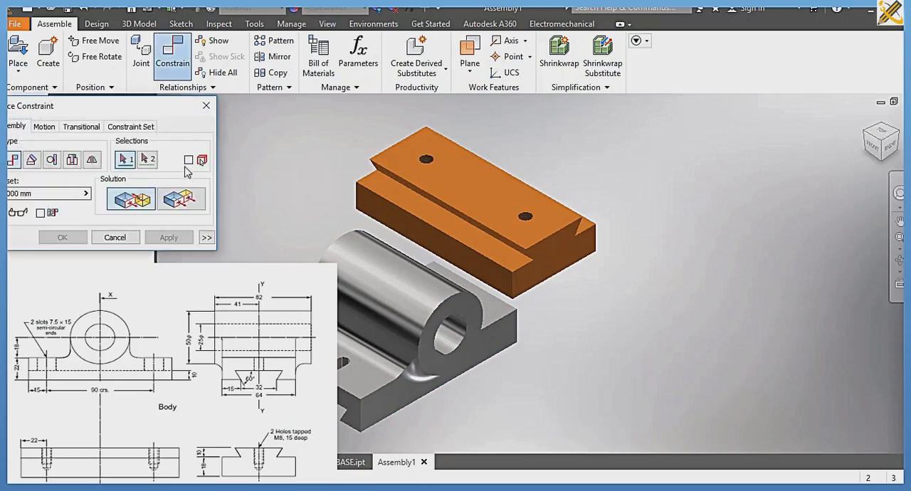
pyautogui.click(181, 202)
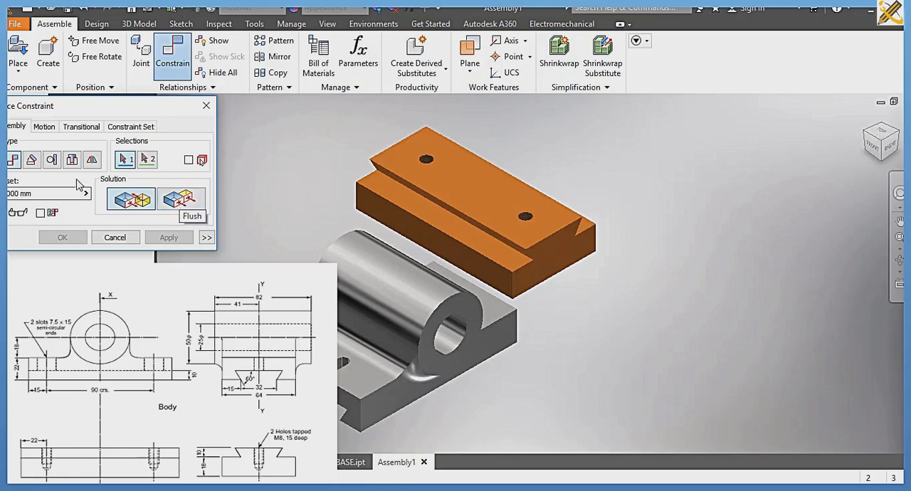
pyautogui.click(187, 204)
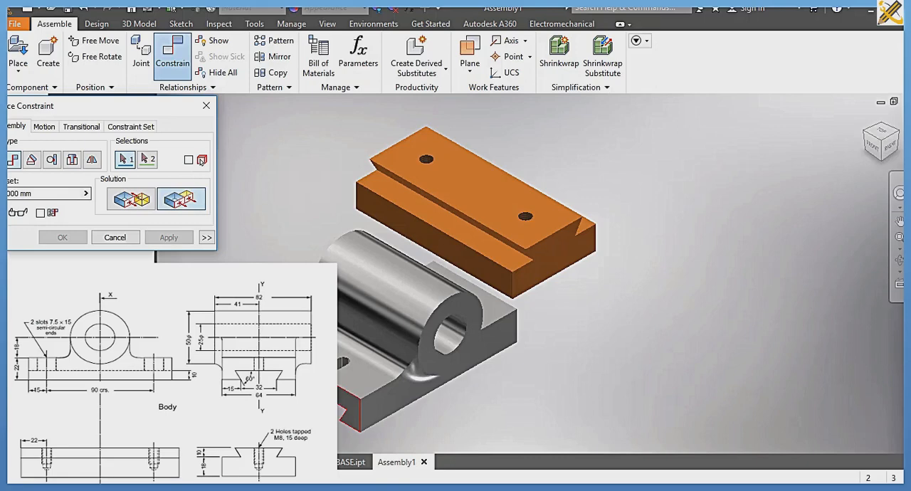
pyautogui.click(343, 365)
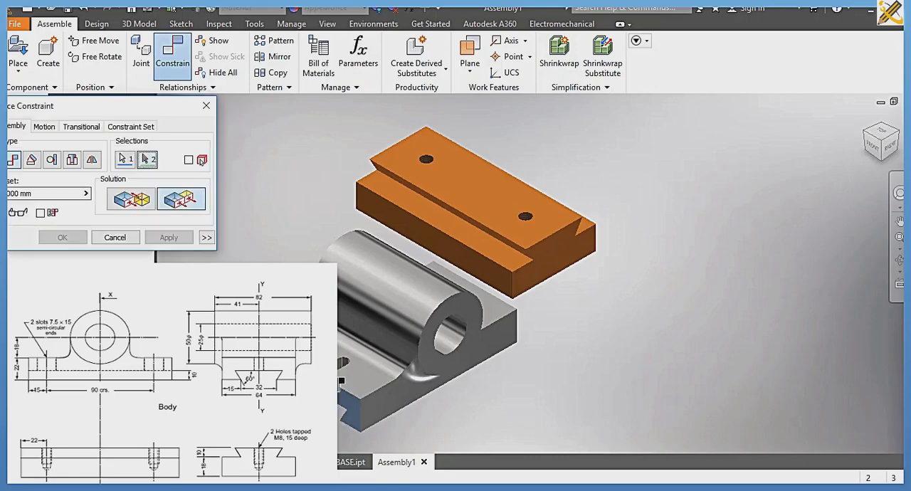
pyautogui.click(552, 269)
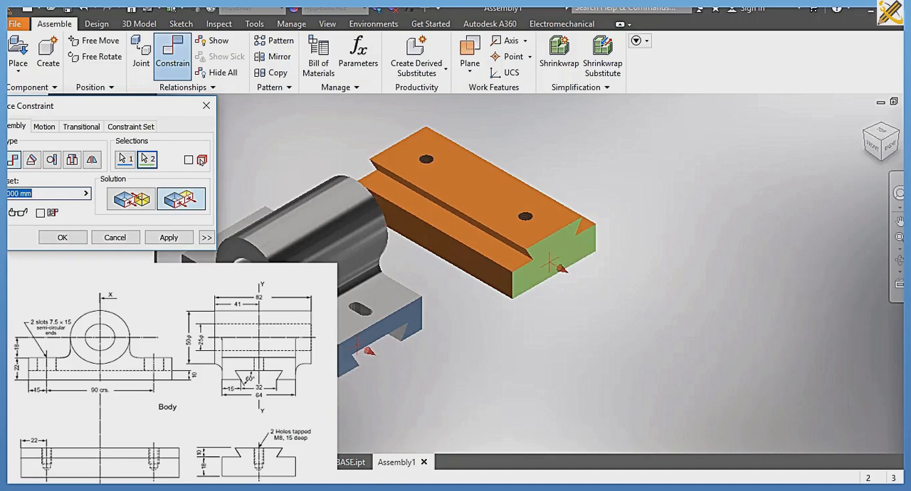
pyautogui.click(175, 240)
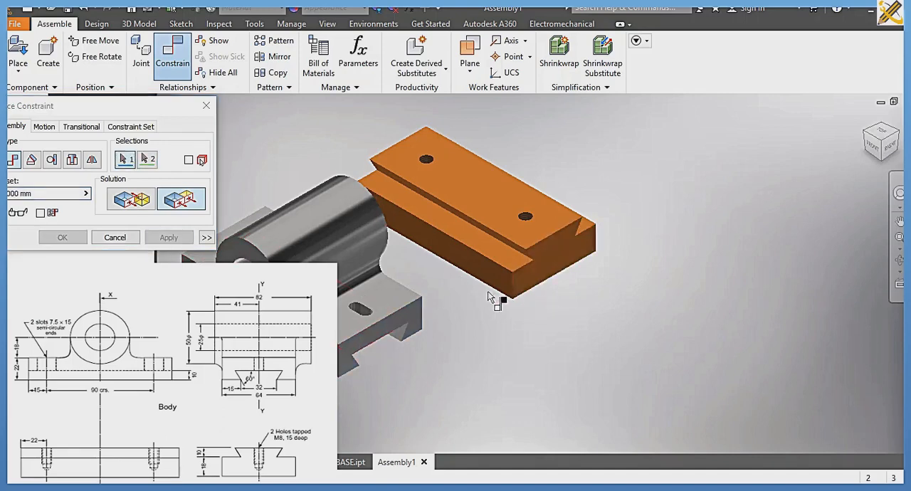
# Step: Mate the inner face of the body's dovetail groove with the top face of the base's dovetail
pyautogui.click(884, 162)
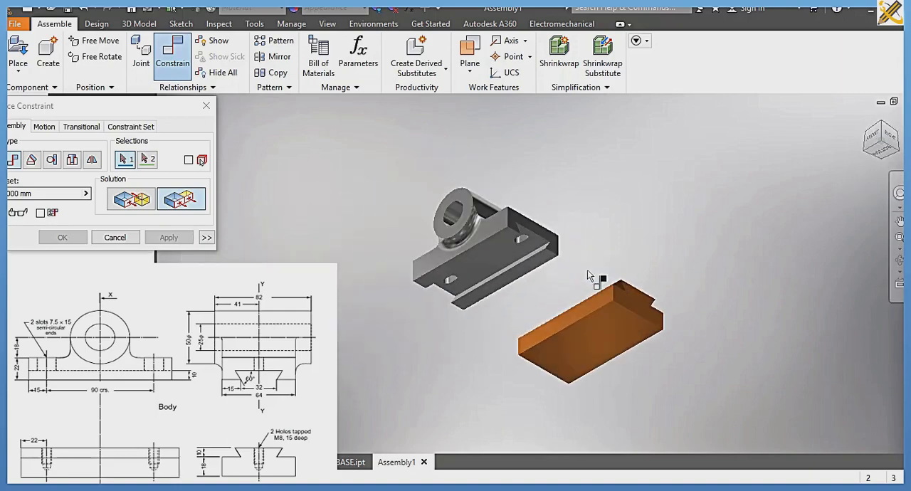
pyautogui.click(135, 200)
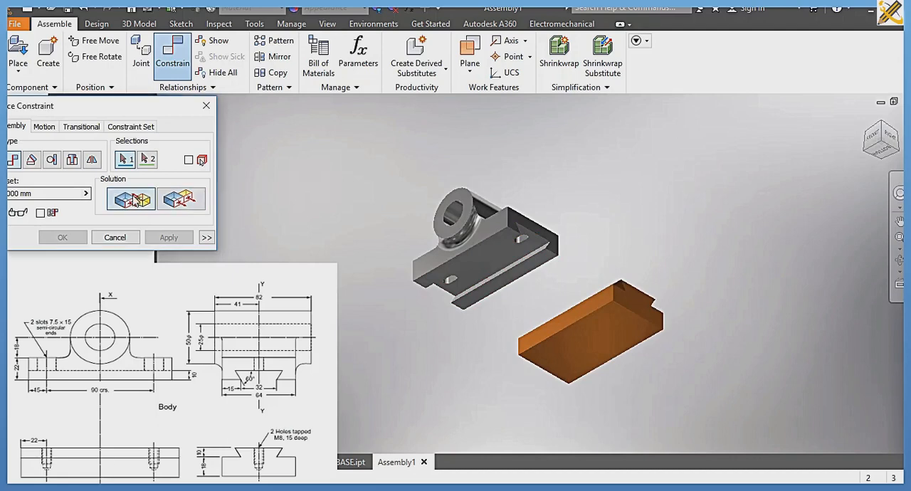
pyautogui.click(486, 272)
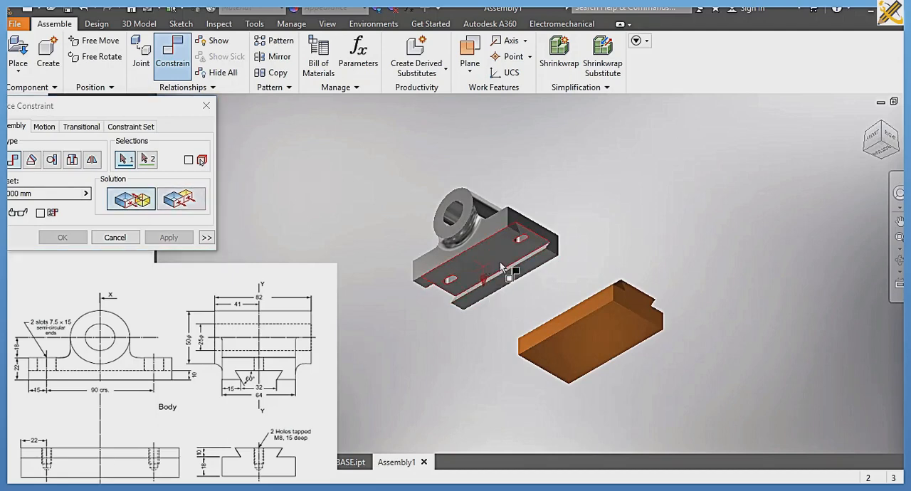
pyautogui.click(882, 123)
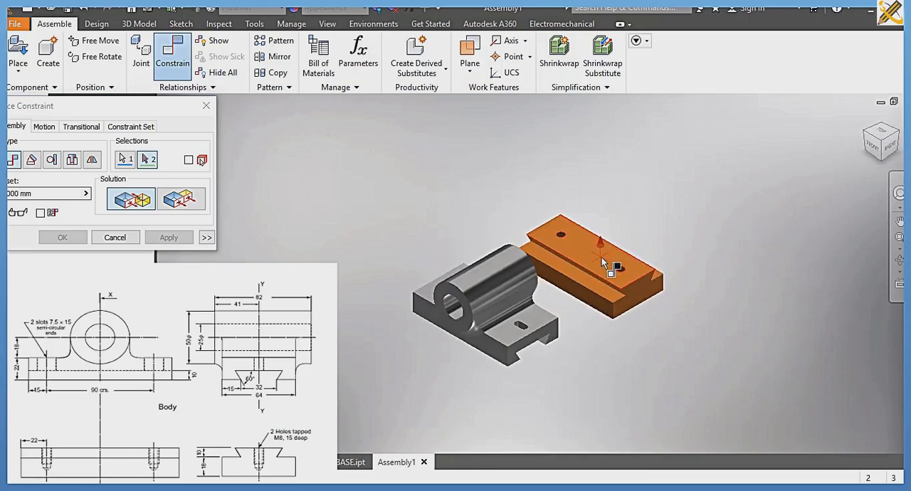
pyautogui.click(601, 257)
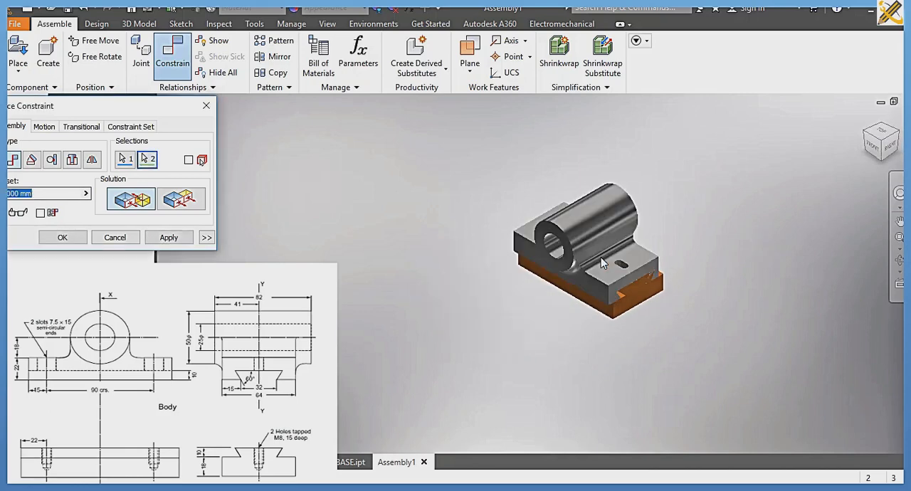
pyautogui.click(176, 240)
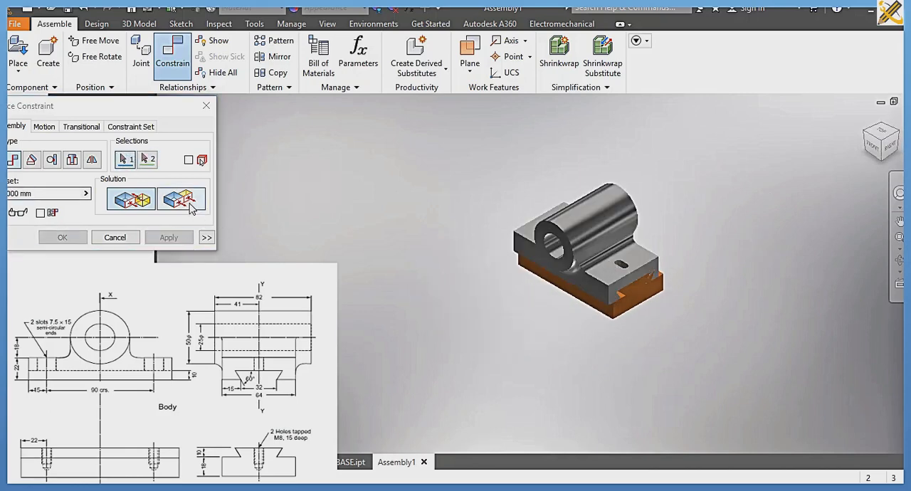
# Step: Apply a flush constraint between the body's long front side face and the base's matching long side face
pyautogui.click(190, 206)
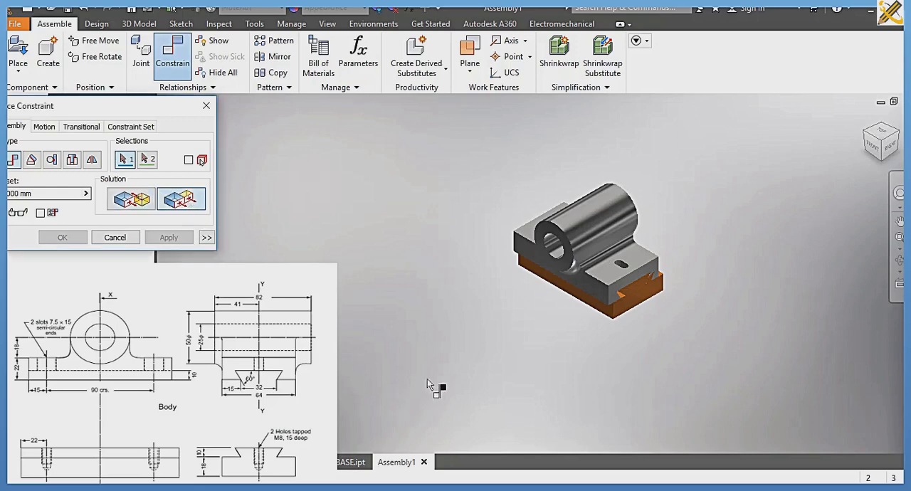
pyautogui.click(583, 284)
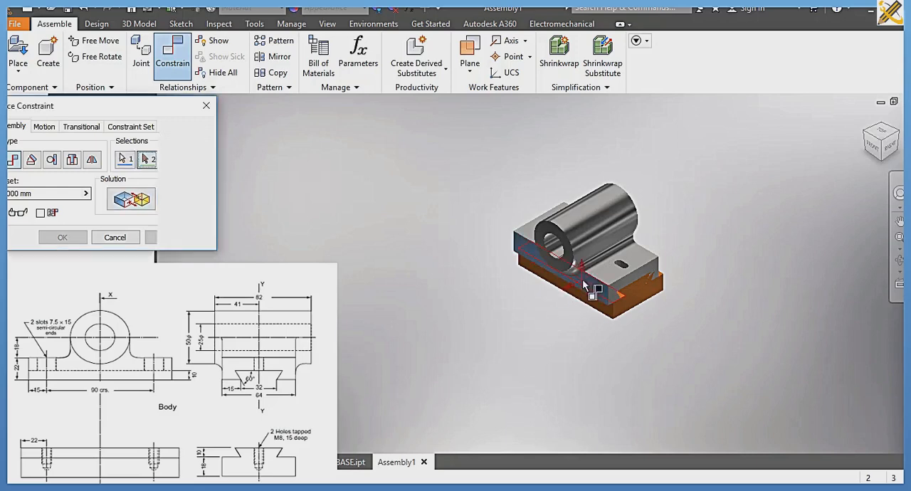
pyautogui.click(582, 303)
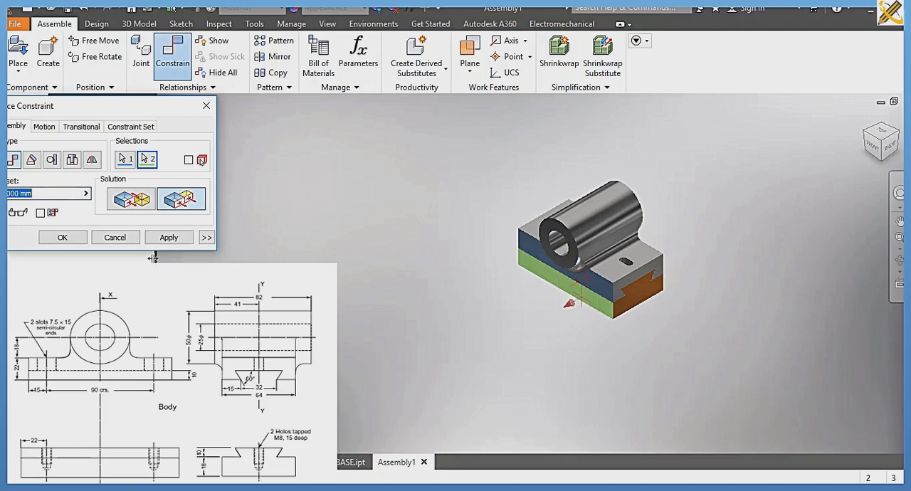
pyautogui.click(63, 237)
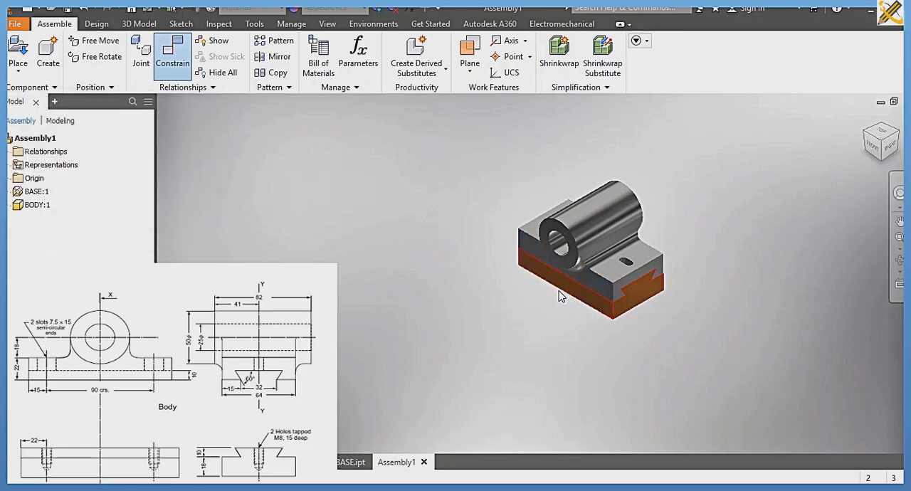
# Step: Turn the assembly to the opposite isometric corner and save it as Assembly1 in the SLIDE 2 folder
pyautogui.scroll(5, 562, 293)
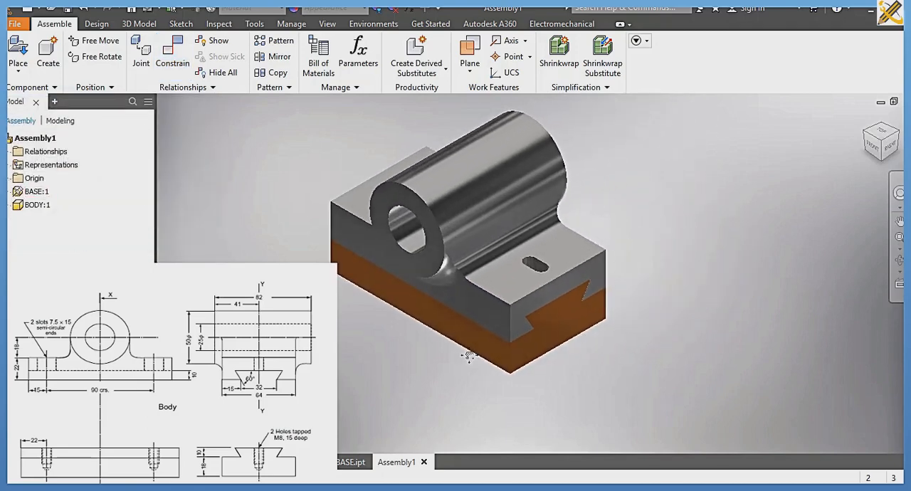
pyautogui.click(869, 139)
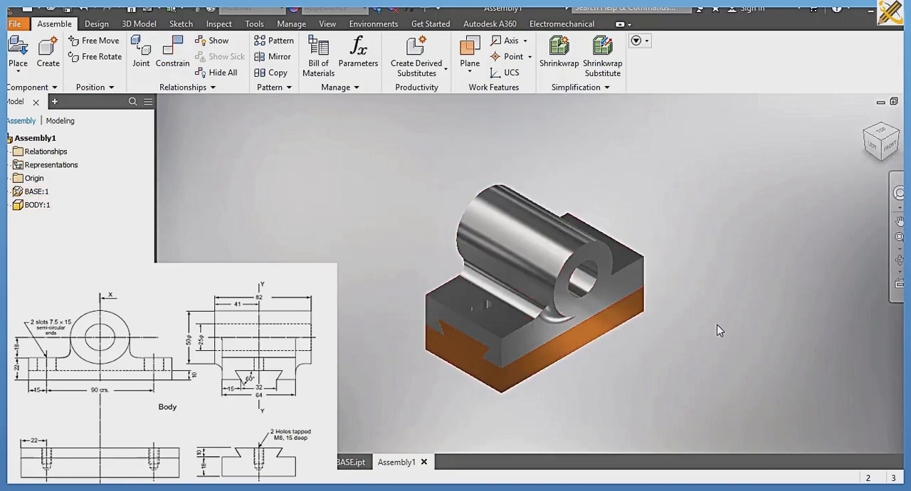
pyautogui.hotkey('ctrl', 's')
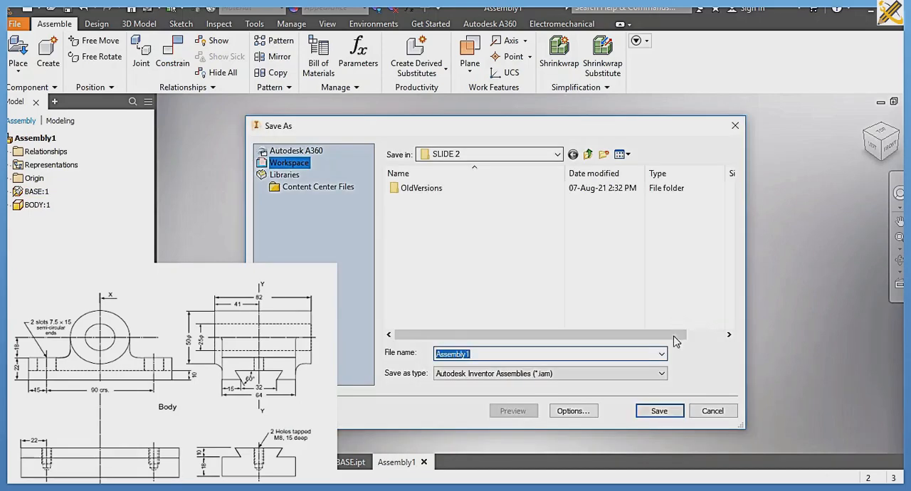
pyautogui.click(662, 411)
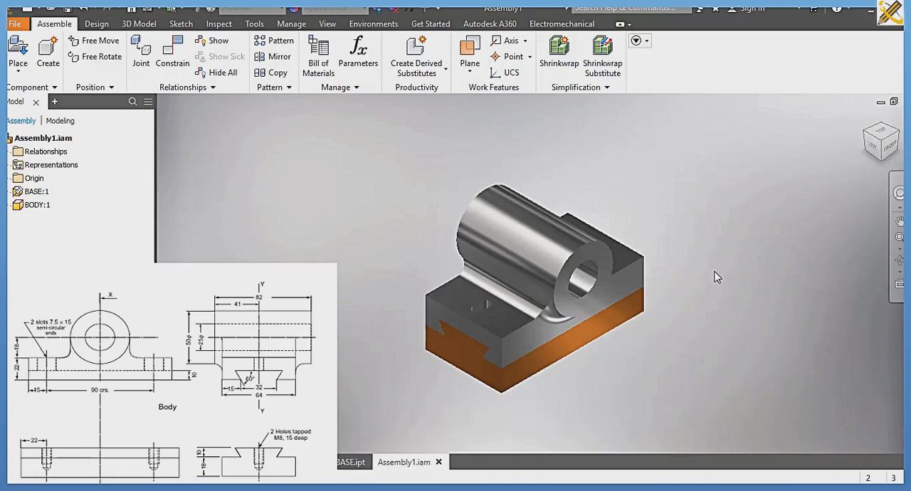
# Step: Create a new drawing from the metric ISO.idw template
pyautogui.hotkey('ctrl', 'n')
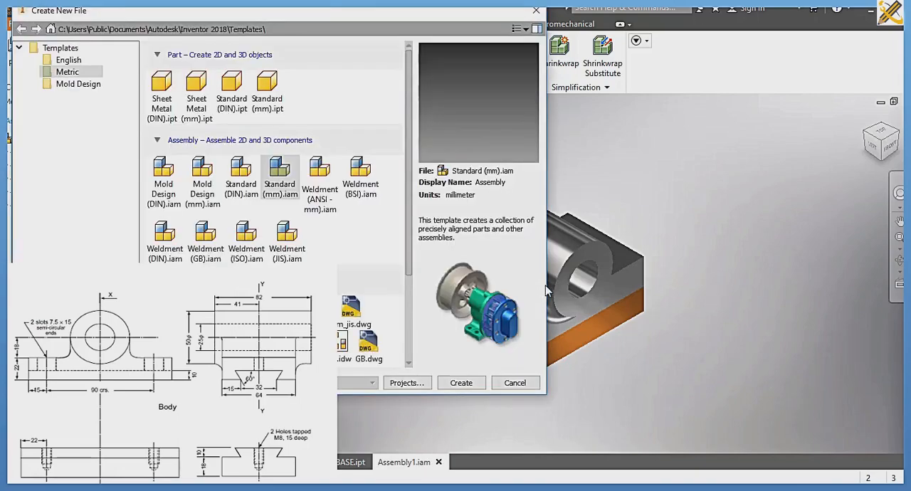
pyautogui.scroll(-1, 324, 227)
pyautogui.scroll(-2, 326, 227)
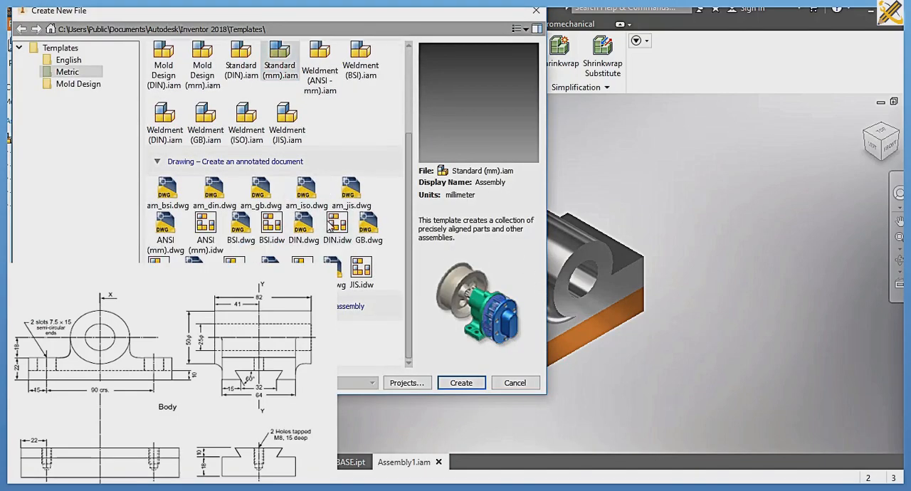
pyautogui.click(302, 270)
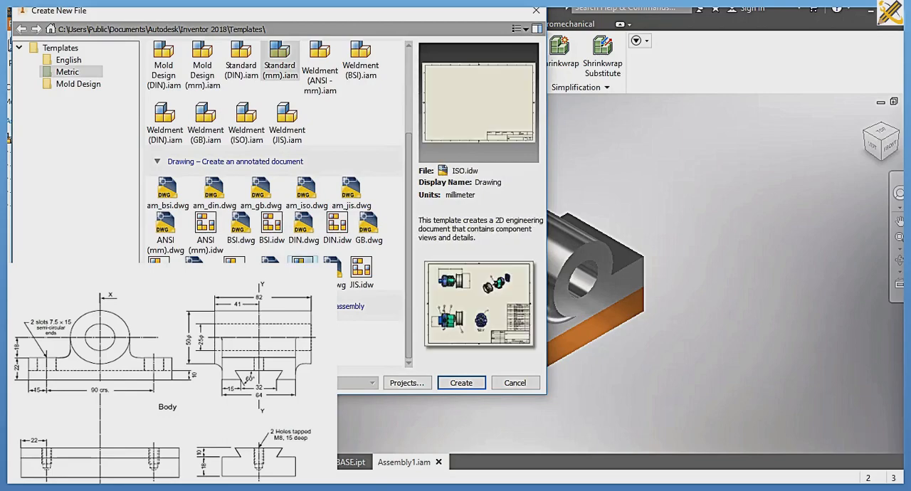
pyautogui.click(461, 383)
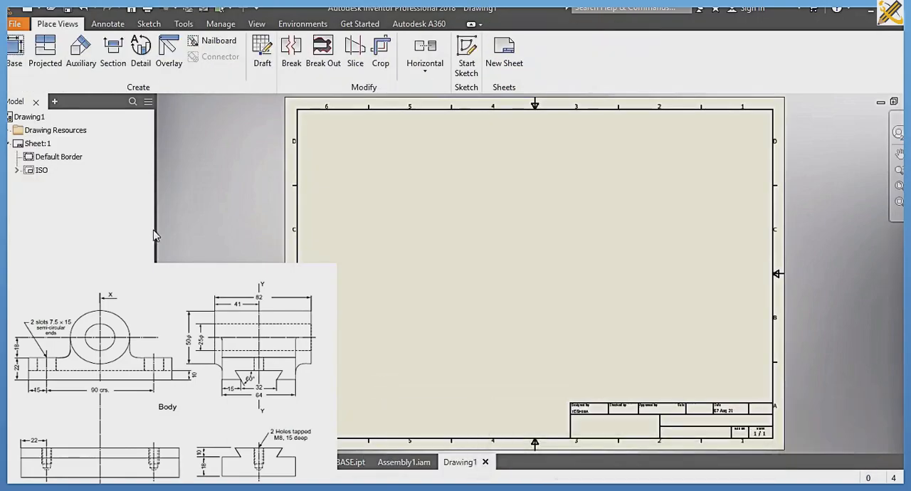
# Step: Place a front base view of Assembly1 with hidden lines and move it to the sheet's upper-left corner
pyautogui.click(15, 56)
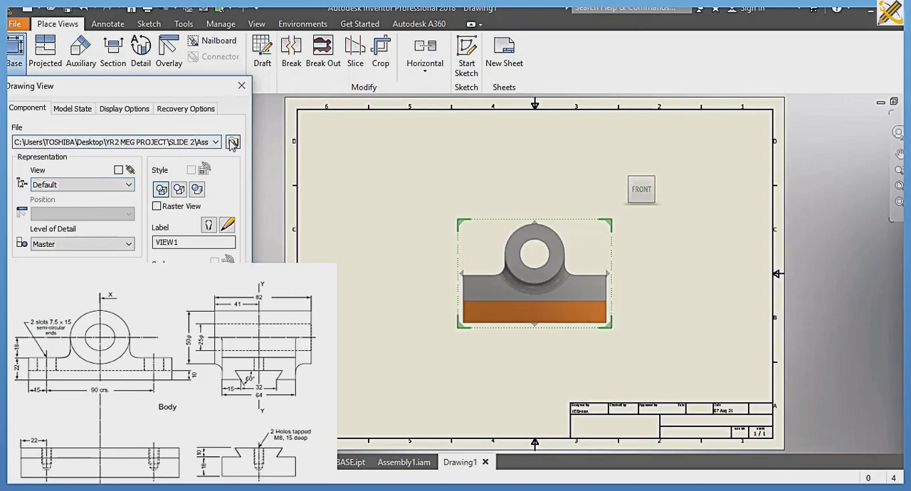
pyautogui.click(233, 143)
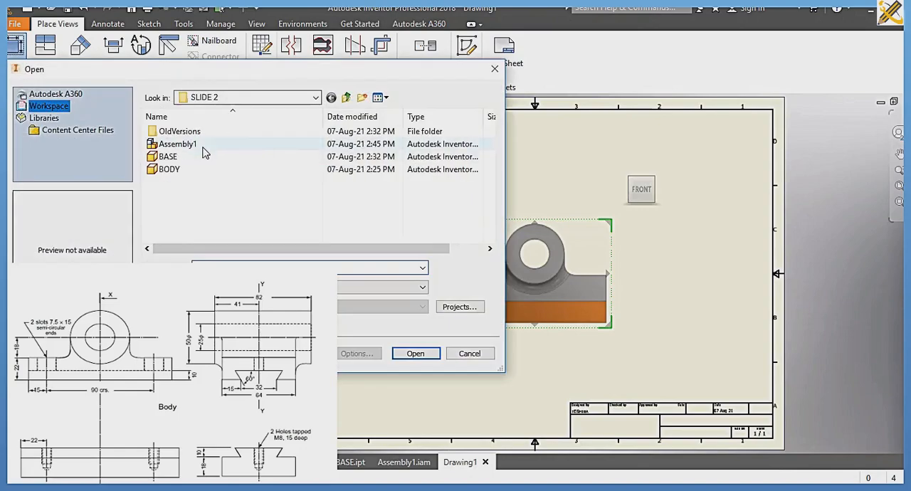
pyautogui.click(204, 148)
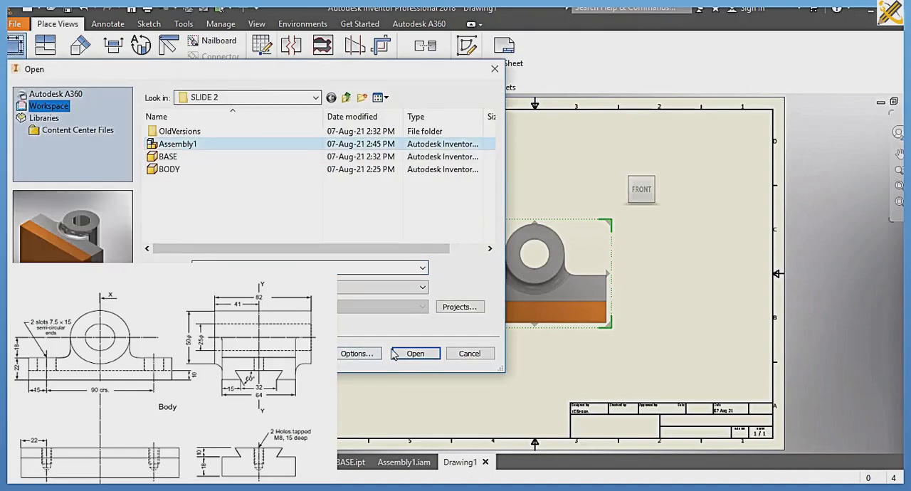
pyautogui.click(413, 354)
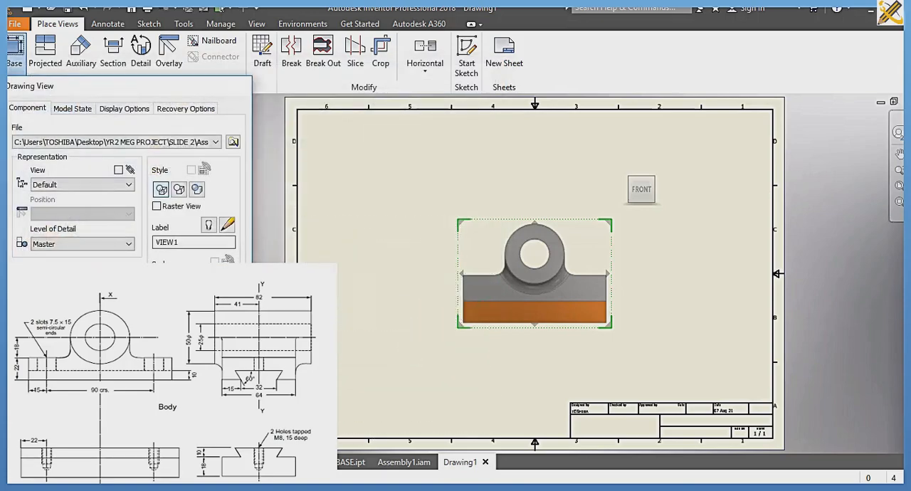
pyautogui.press('Escape')
pyautogui.click(553, 264)
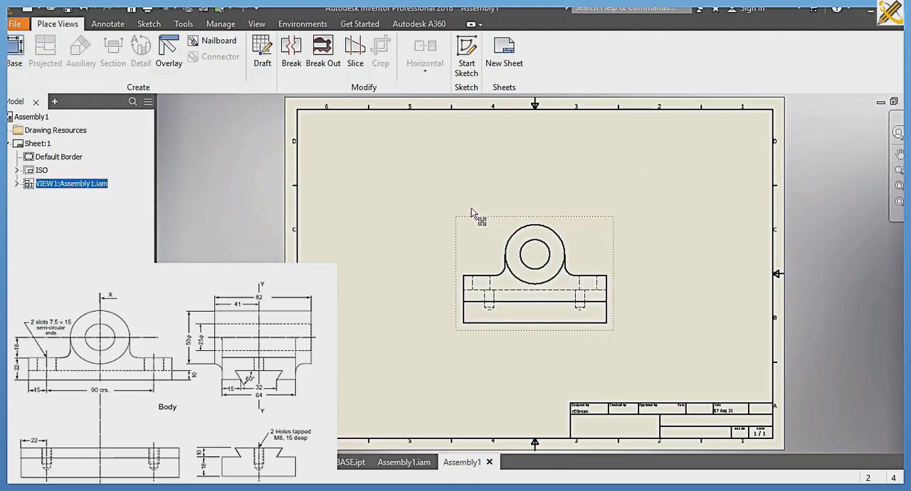
pyautogui.moveTo(471, 212)
pyautogui.mouseDown()
pyautogui.moveTo(377, 172)
pyautogui.moveTo(349, 127)
pyautogui.mouseUp()
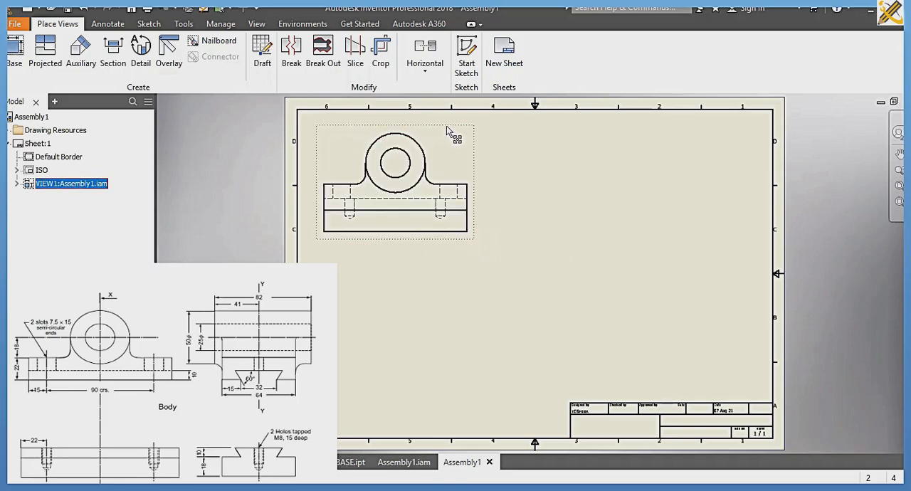
# Step: Project a side view, a top view and an isometric view from the front view onto the sheet
pyautogui.doubleClick(447, 127)
pyautogui.click(642, 172)
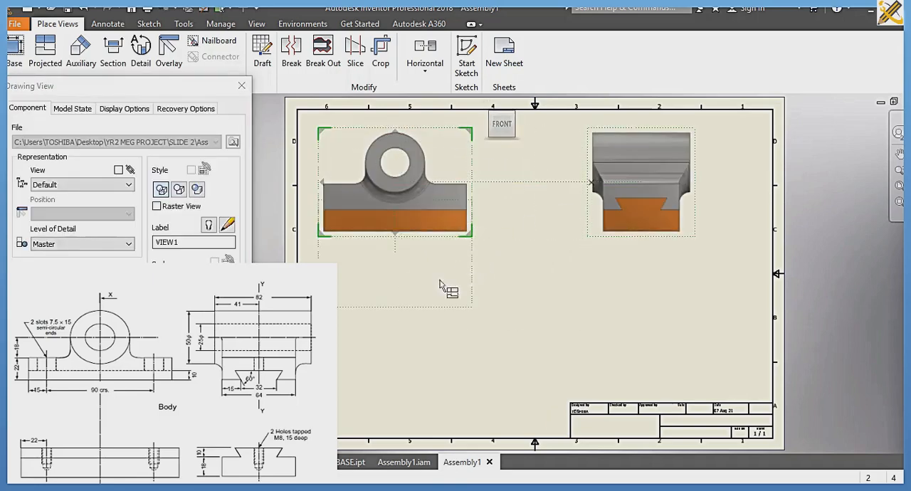
pyautogui.click(396, 347)
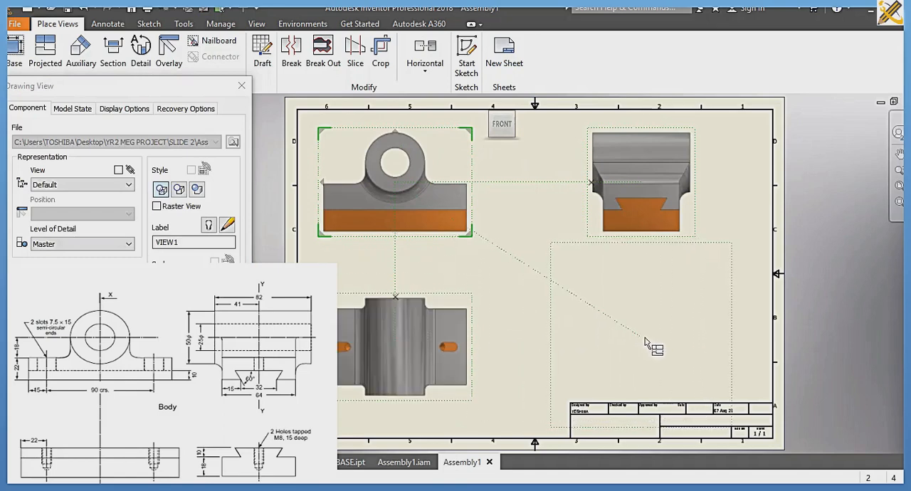
pyautogui.click(665, 345)
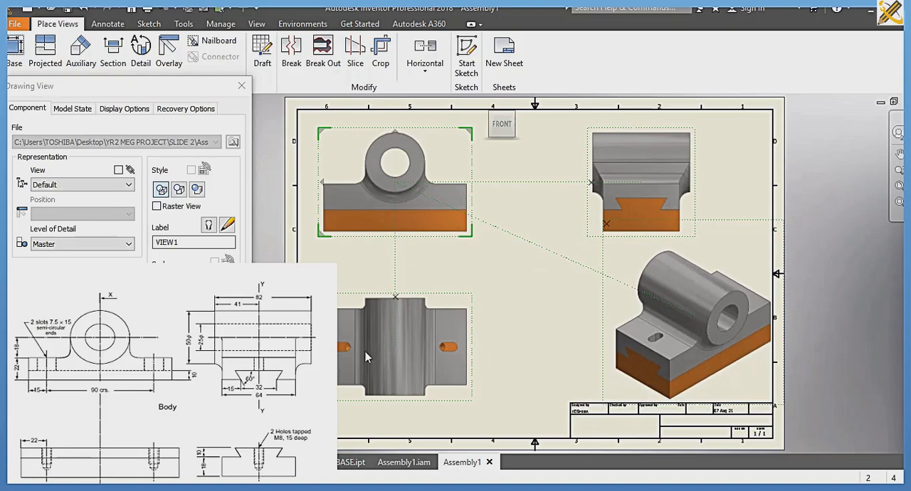
pyautogui.click(162, 308)
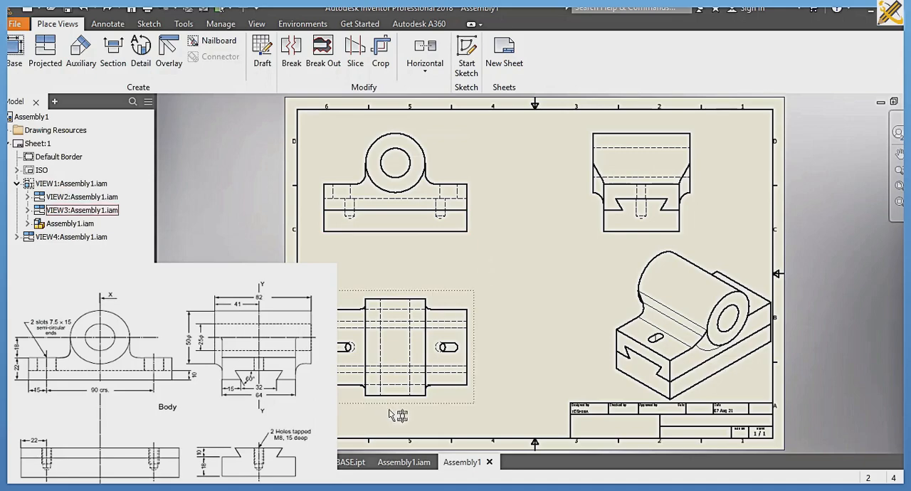
# Step: Open the slot sketch of the BODY part for editing and delete the 15 mm dimension locating the slot from the end edge
pyautogui.click(306, 462)
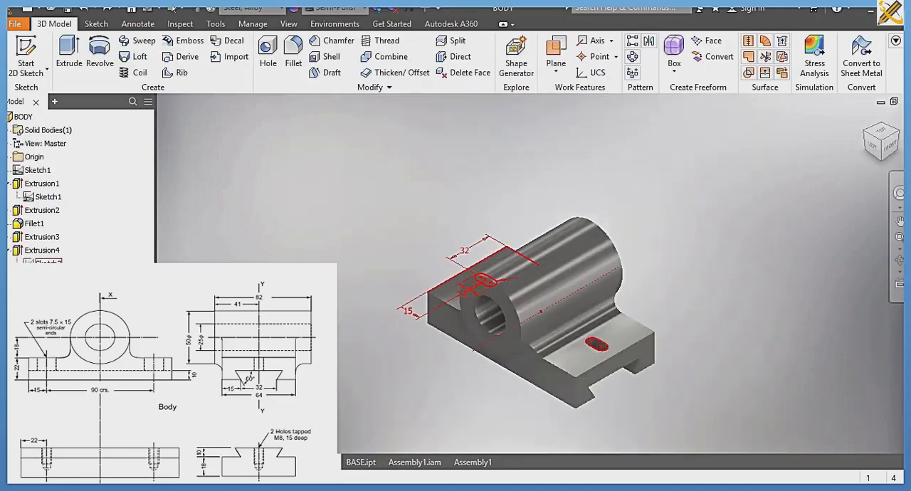
pyautogui.doubleClick(49, 262)
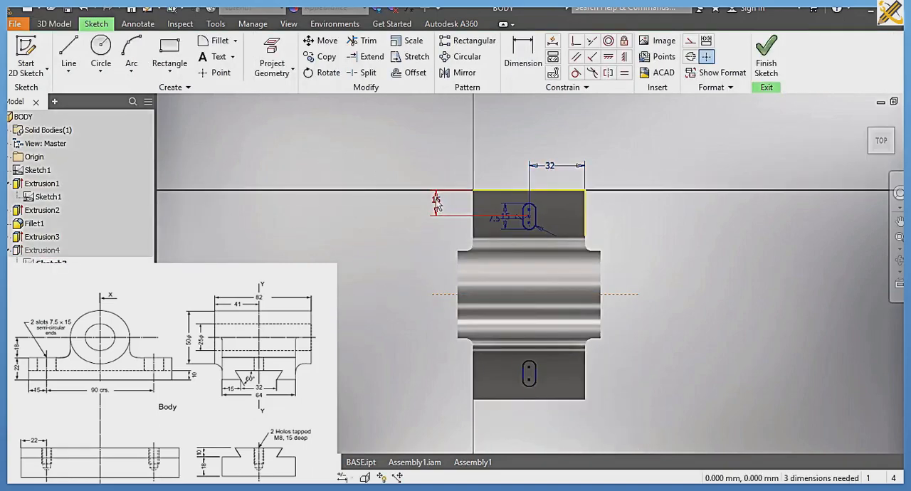
pyautogui.click(436, 202)
pyautogui.press('Delete')
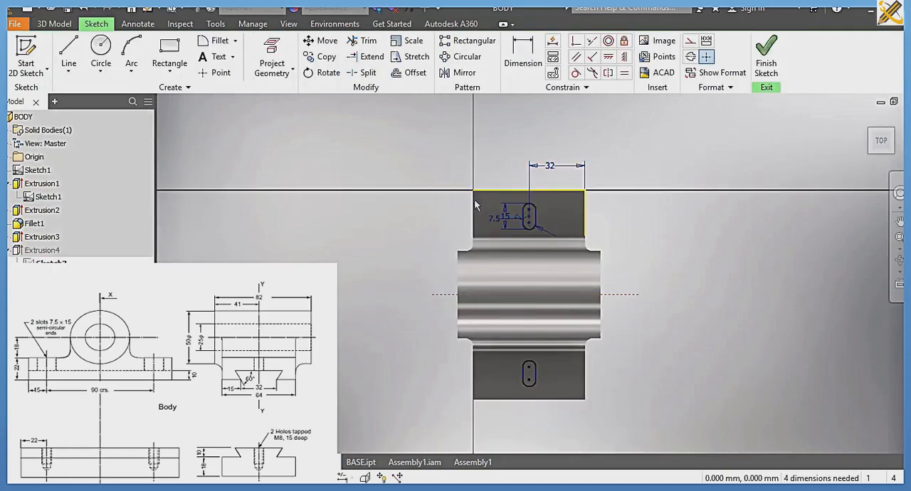
# Step: Dimension the centre of the slot's outer arc 15 mm from the body's end edge and finish the sketch
pyautogui.click(521, 59)
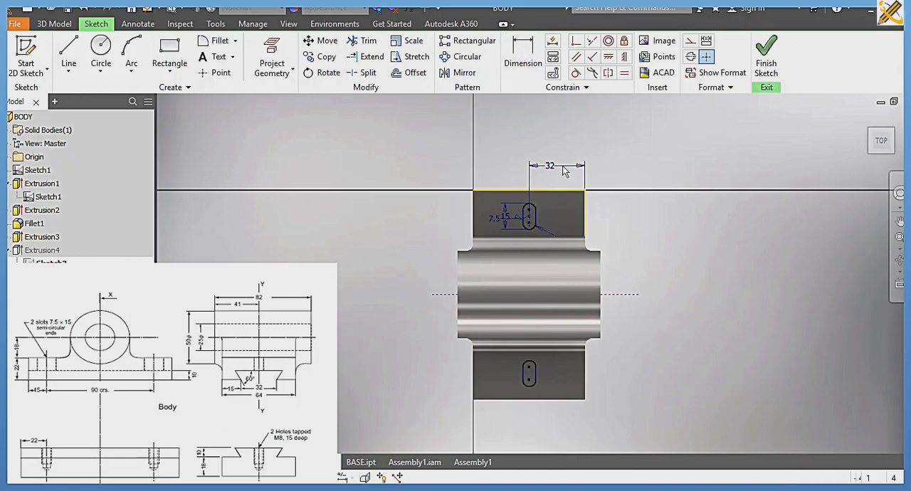
pyautogui.click(528, 212)
pyautogui.click(512, 191)
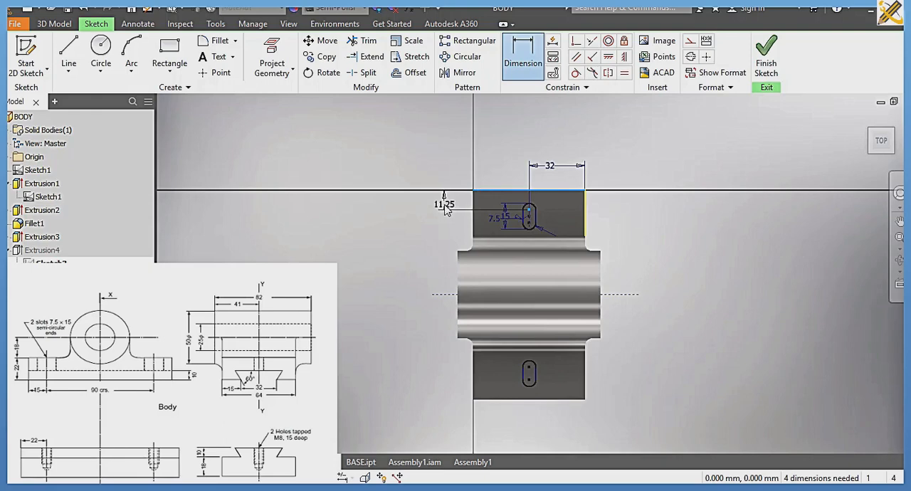
pyautogui.click(445, 208)
pyautogui.write('15')
pyautogui.press('Return')
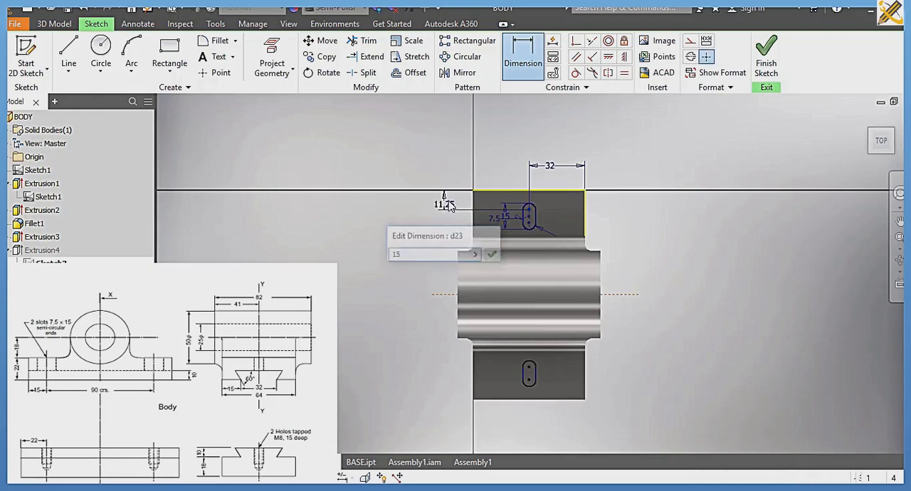
pyautogui.click(768, 58)
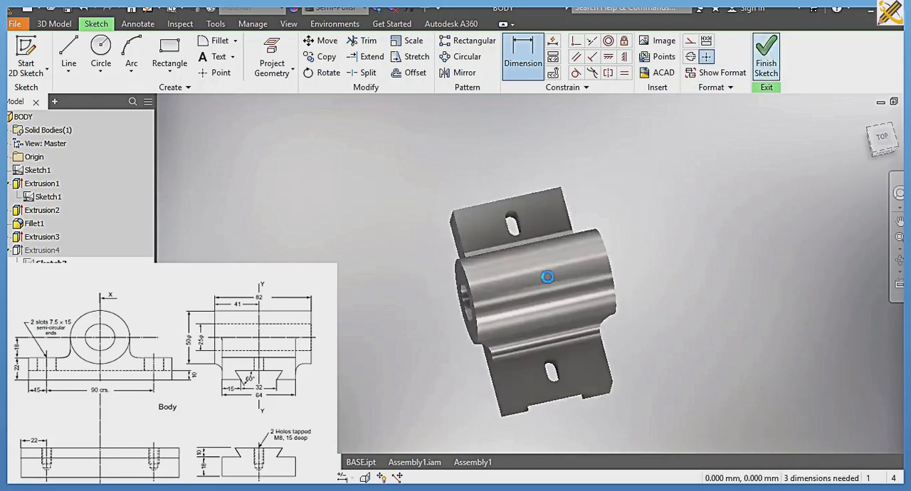
# Step: Switch to Assembly1.iam and save it together with the changed BODY.ipt
pyautogui.click(420, 462)
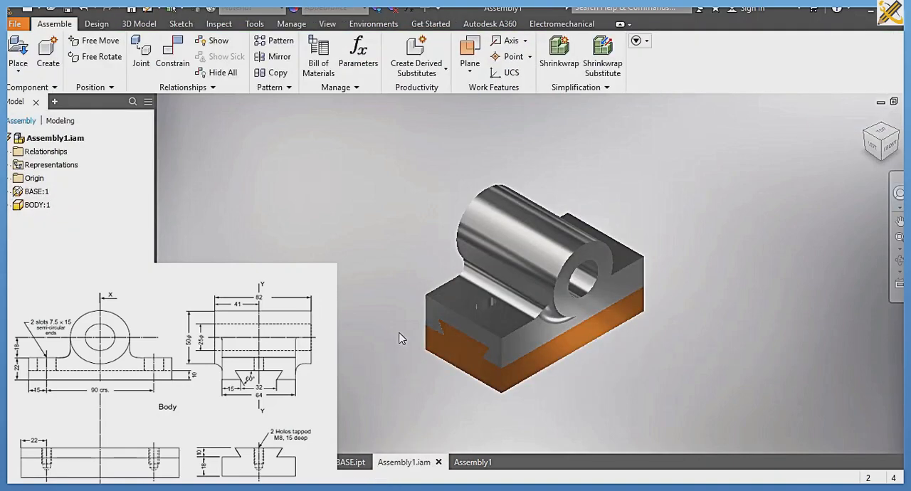
pyautogui.hotkey('ctrl', 's')
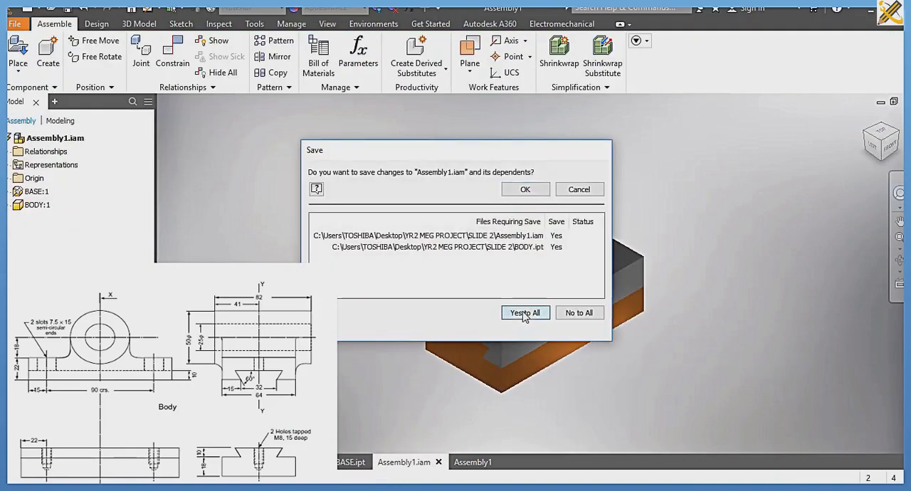
pyautogui.click(526, 190)
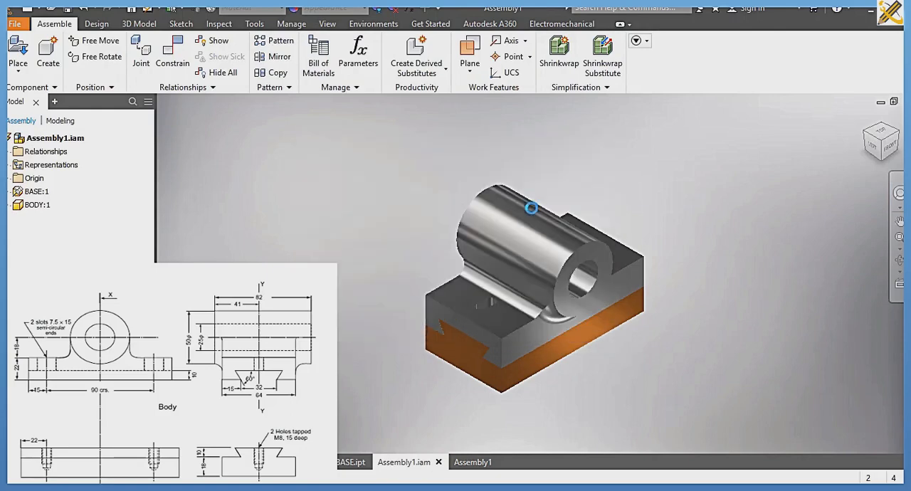
# Step: Return to the Assembly1 drawing and acknowledge the notice about components needing an update
pyautogui.click(310, 462)
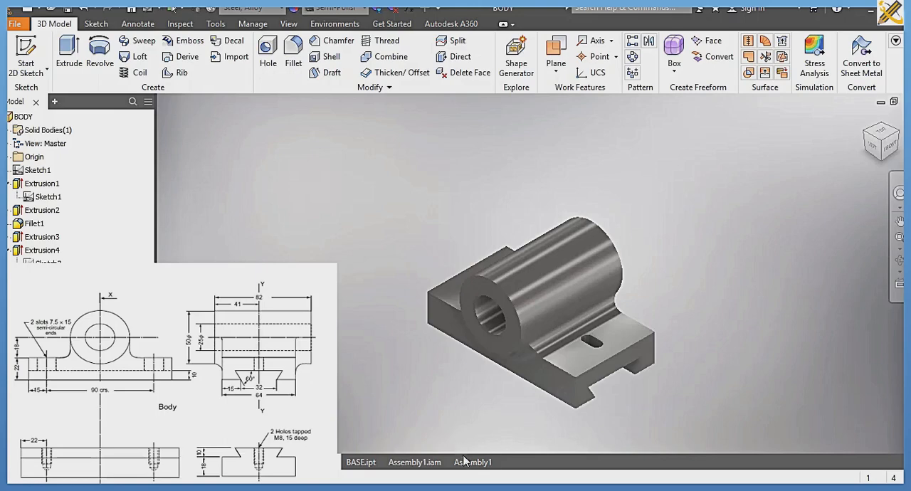
pyautogui.moveTo(469, 462)
pyautogui.mouseDown()
pyautogui.moveTo(435, 359)
pyautogui.moveTo(498, 314)
pyautogui.mouseUp()
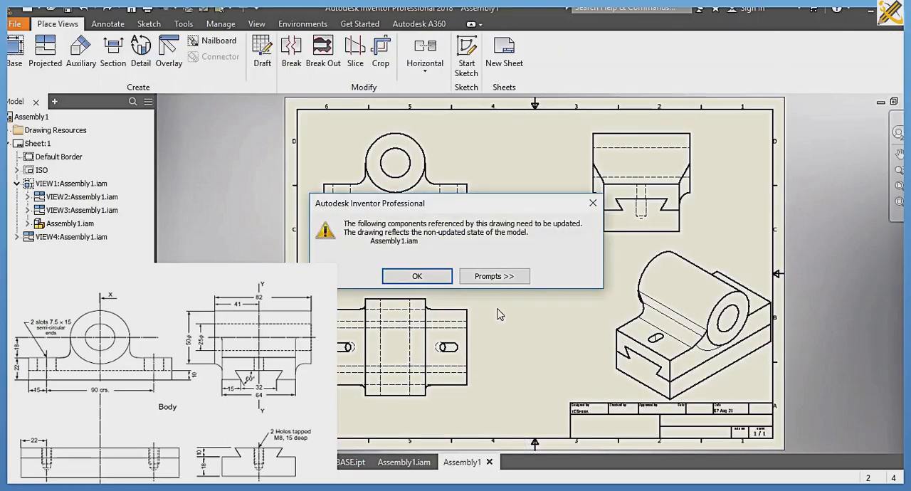
pyautogui.click(431, 281)
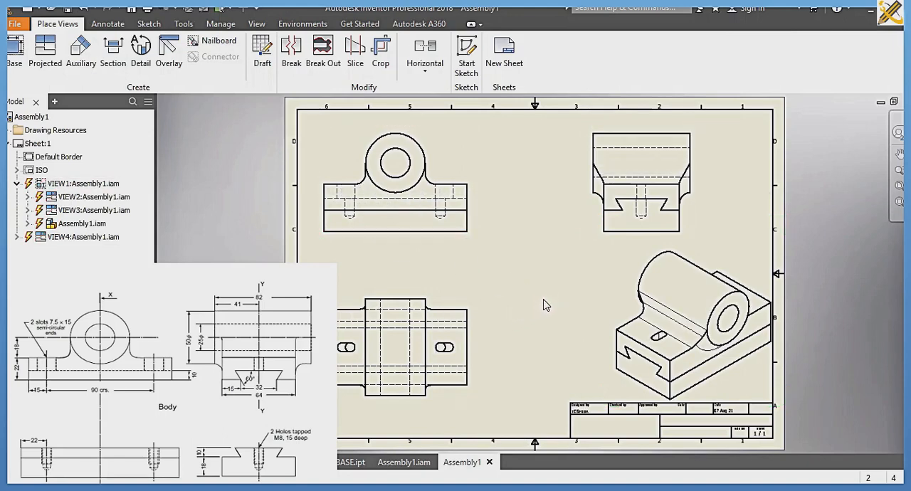
# Step: Dimension the radius of the boss's outer arc and the diameter of its bore in the front view
pyautogui.click(107, 26)
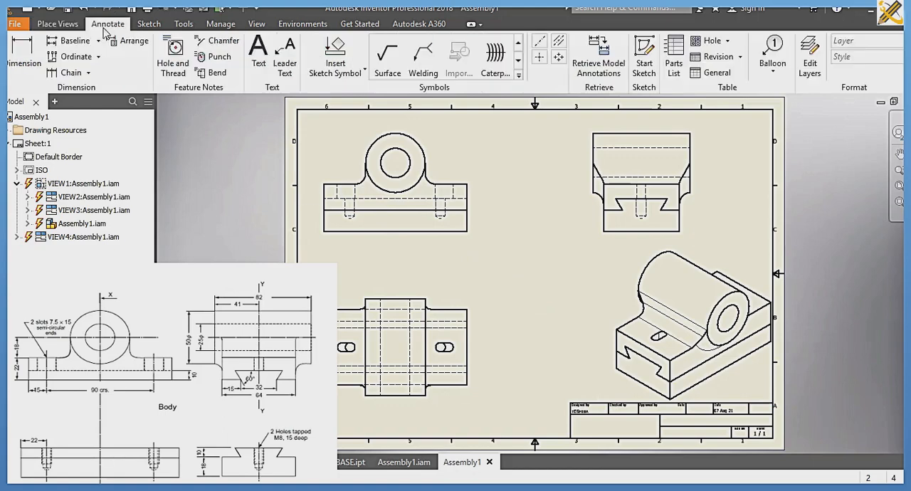
pyautogui.click(23, 54)
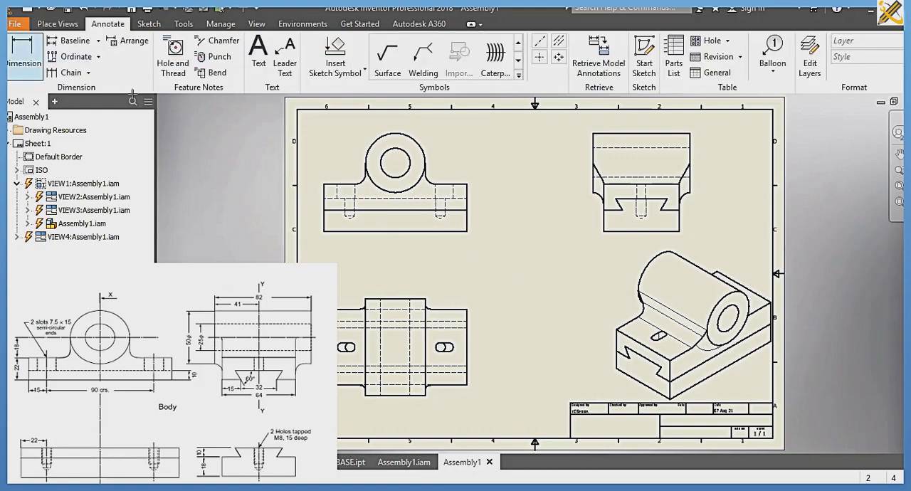
pyautogui.click(421, 145)
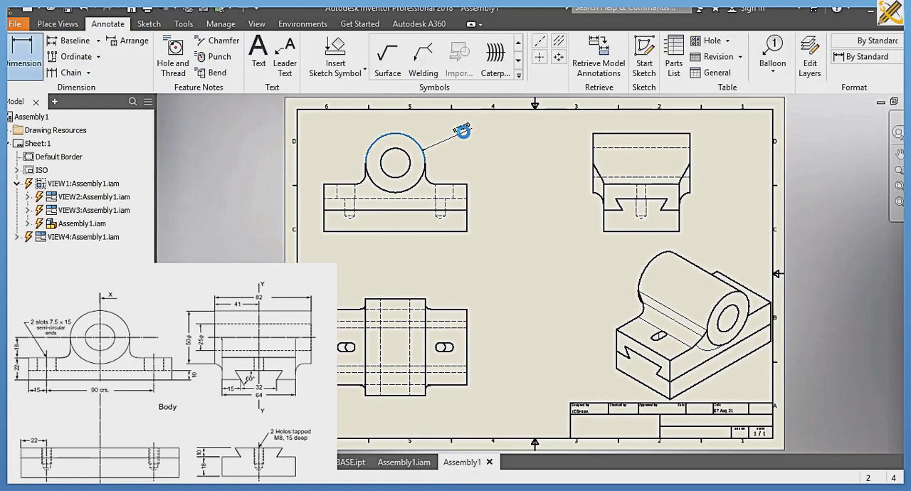
pyautogui.click(462, 131)
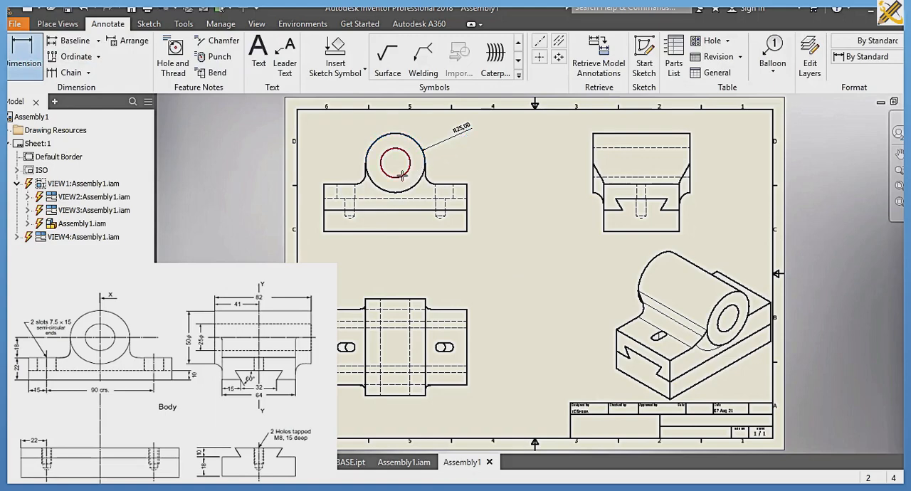
pyautogui.click(405, 175)
pyautogui.click(486, 160)
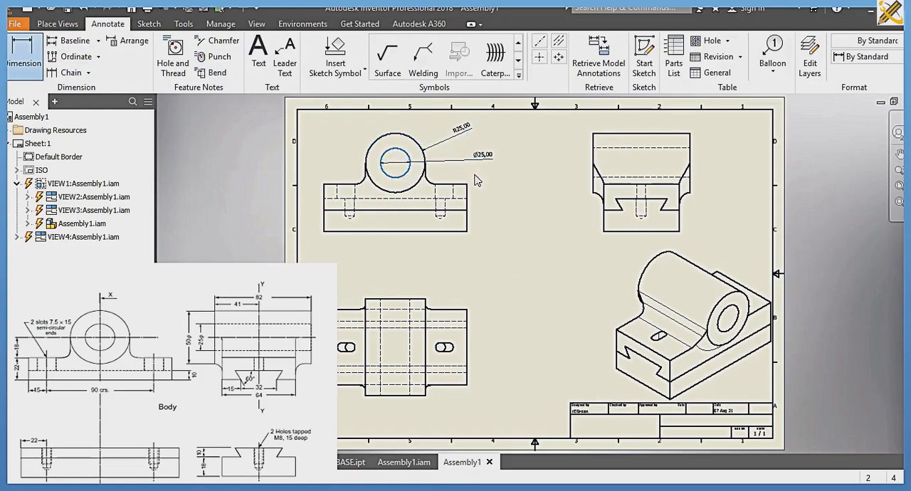
# Step: Add a radius dimension to the fillet where the boss meets the body's flange in the front view
pyautogui.scroll(2, 449, 189)
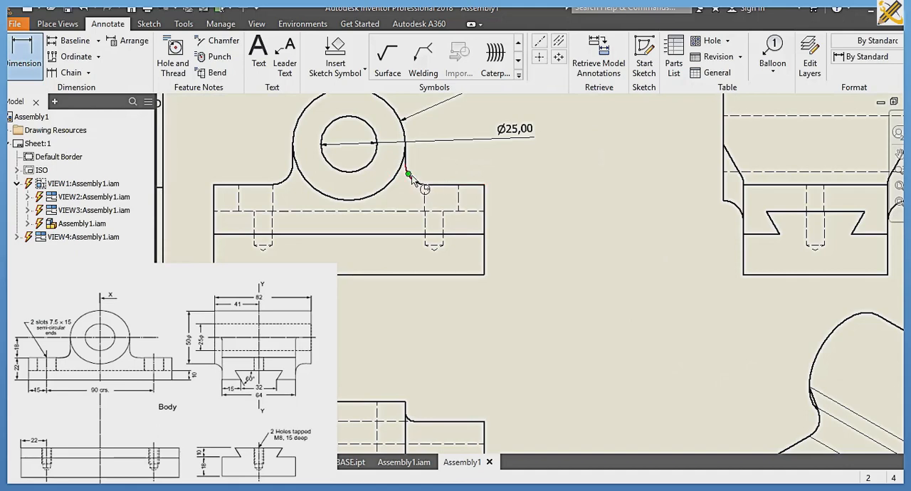
pyautogui.click(414, 180)
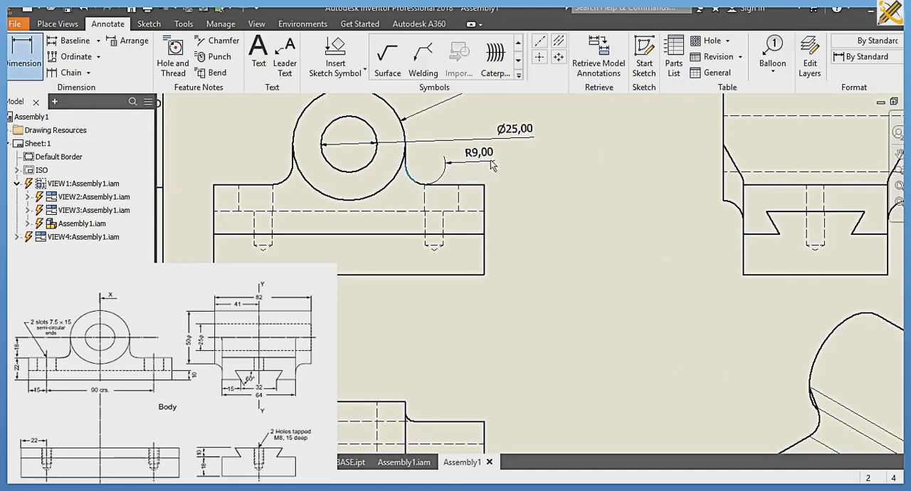
pyautogui.click(500, 167)
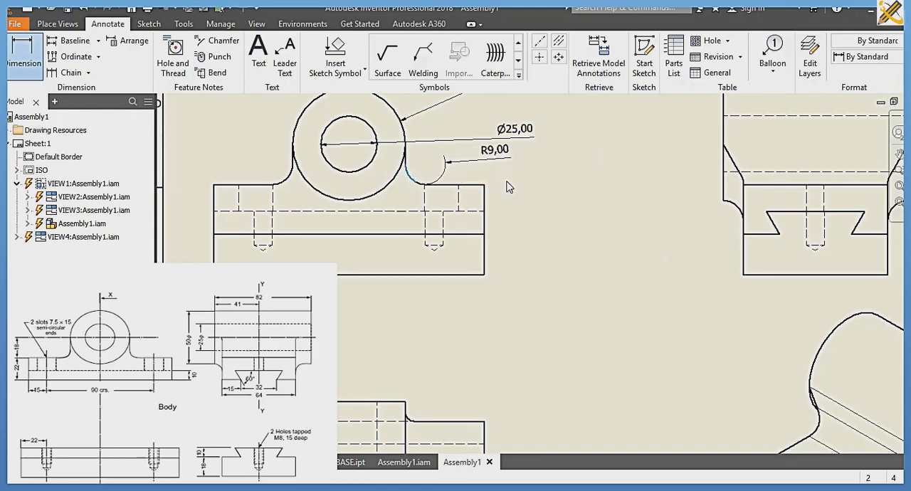
# Step: Dimension the heights of the body flange and the base along their end edges in the front view
pyautogui.click(485, 207)
pyautogui.click(522, 208)
pyautogui.click(484, 265)
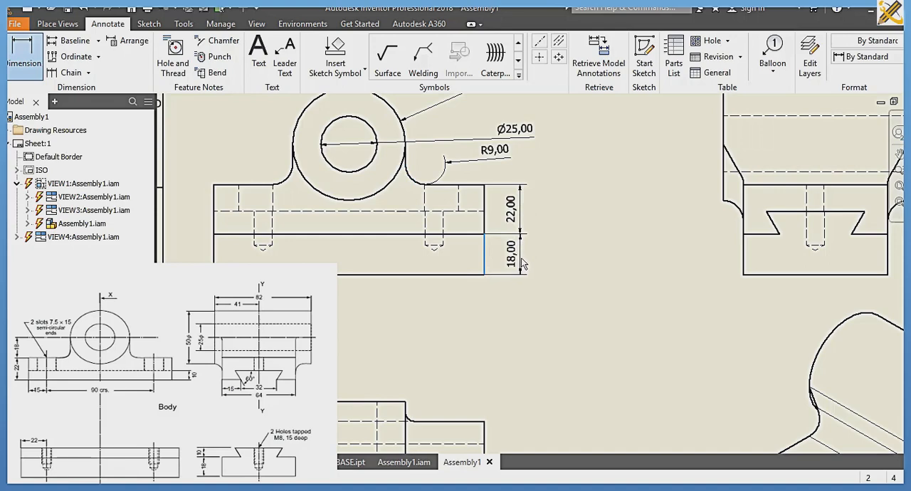
pyautogui.click(522, 264)
# Step: Dimension the vertical distance from the bore centre to the base's bottom edge in the front view
pyautogui.click(350, 145)
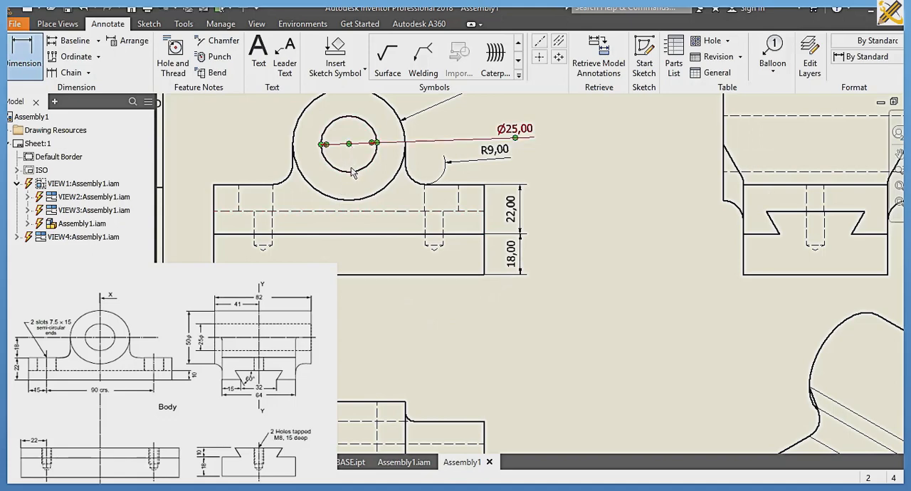
pyautogui.click(349, 274)
pyautogui.click(350, 155)
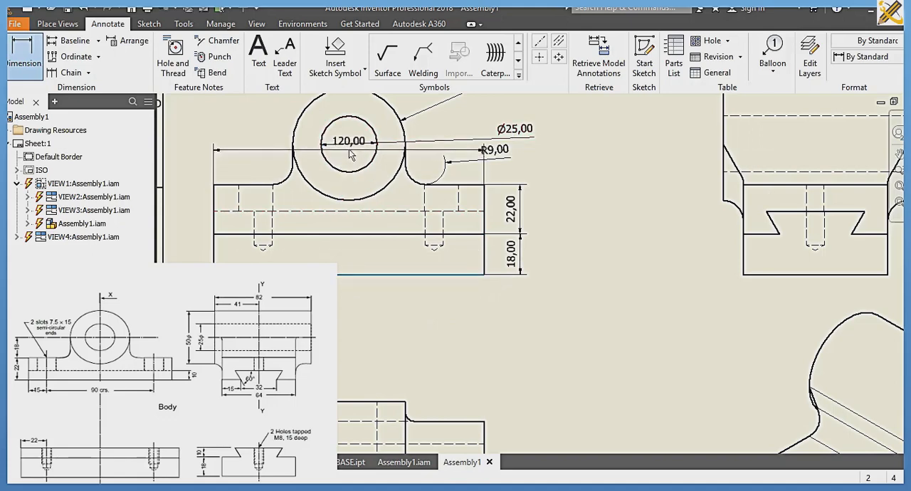
pyautogui.click(192, 175)
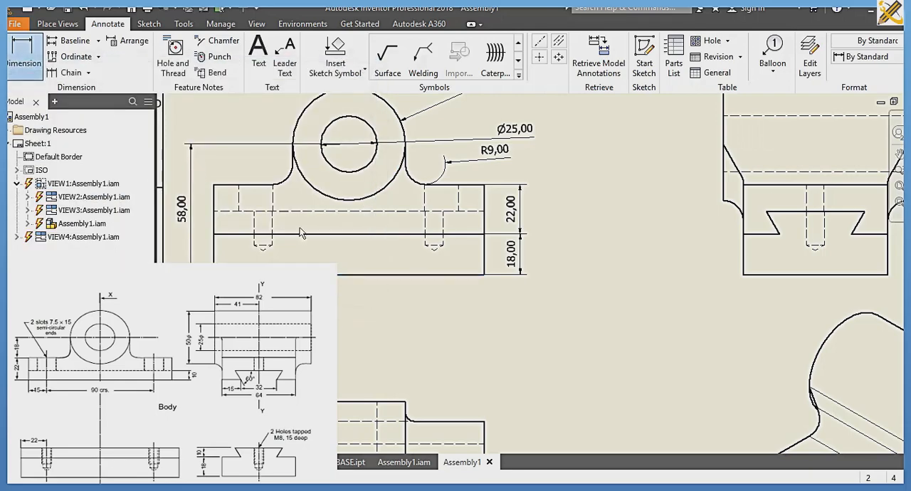
# Step: Add a radius dimension to the outer rounded end of one slot in the top view
pyautogui.moveTo(339, 226); pyautogui.dragTo(346, 126, button='middle')
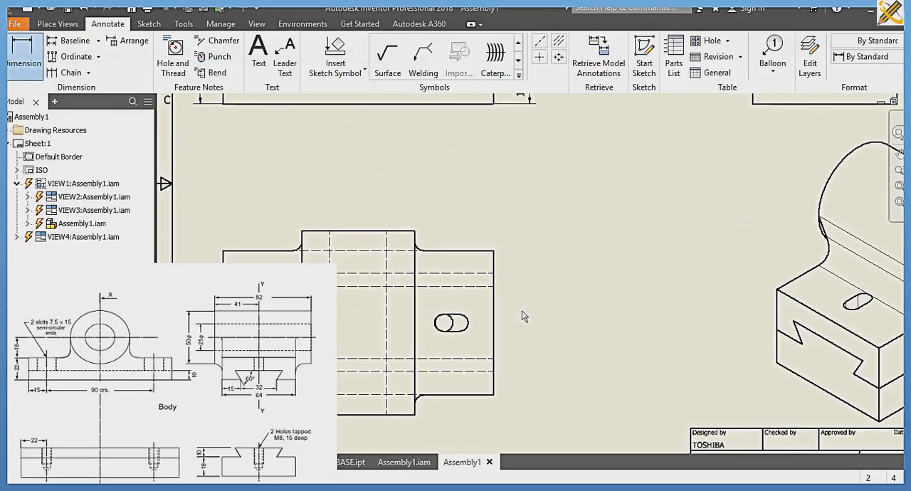
pyautogui.click(468, 322)
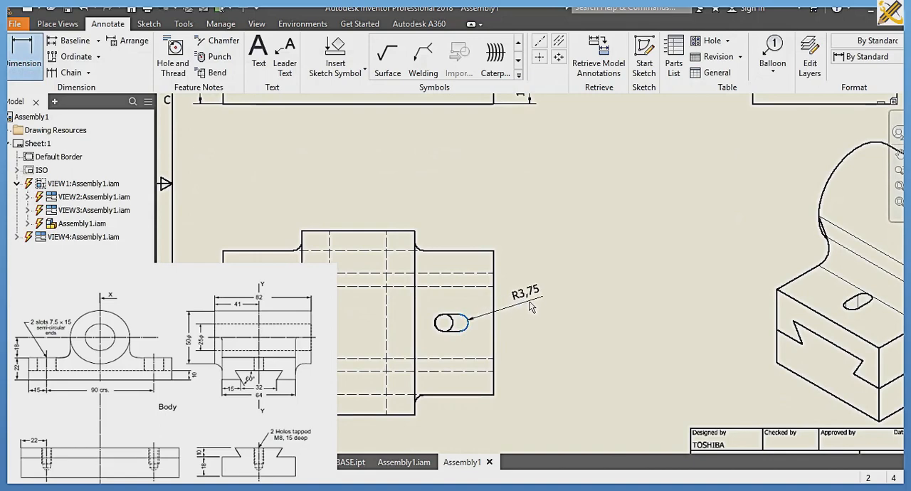
pyautogui.click(531, 306)
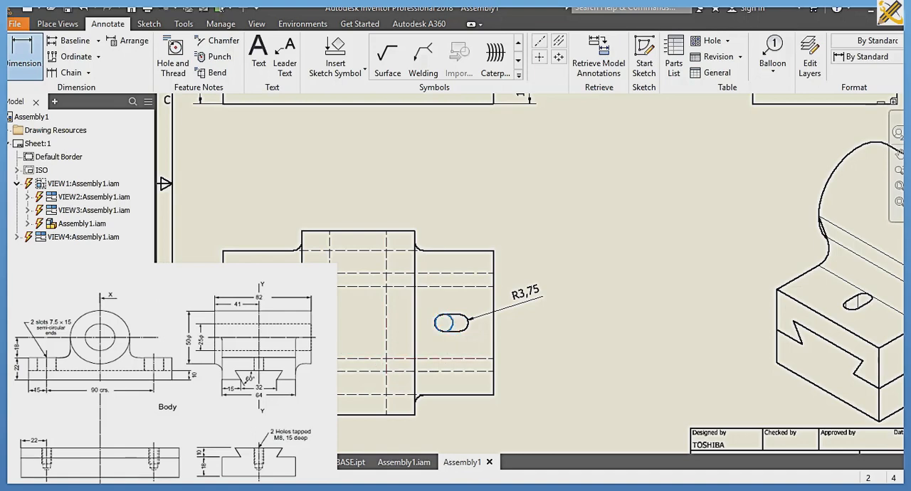
# Step: Dimension the horizontal spacing between the two slot positions and the diameter of the hole at the other slot in the top view
pyautogui.click(264, 323)
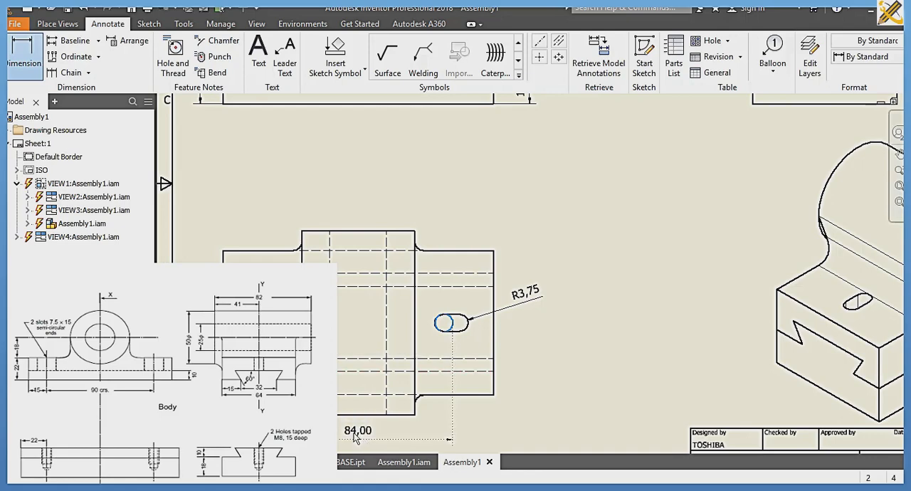
pyautogui.click(356, 438)
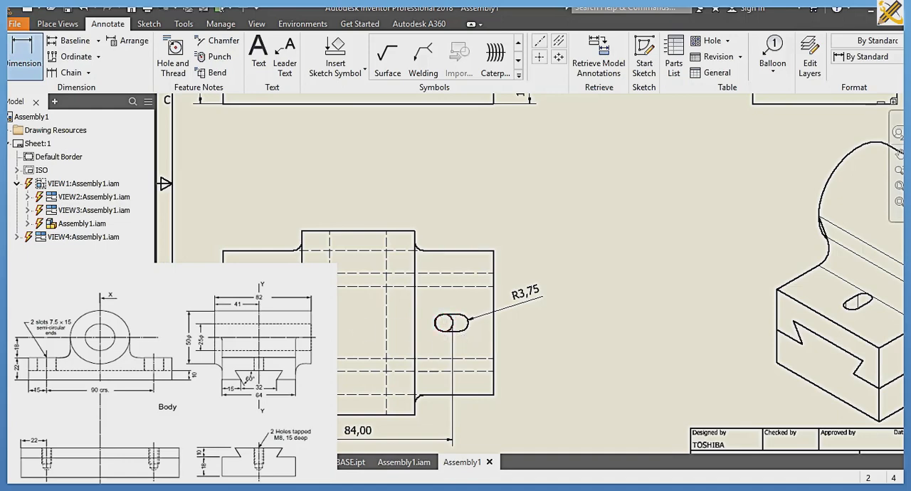
pyautogui.click(264, 259)
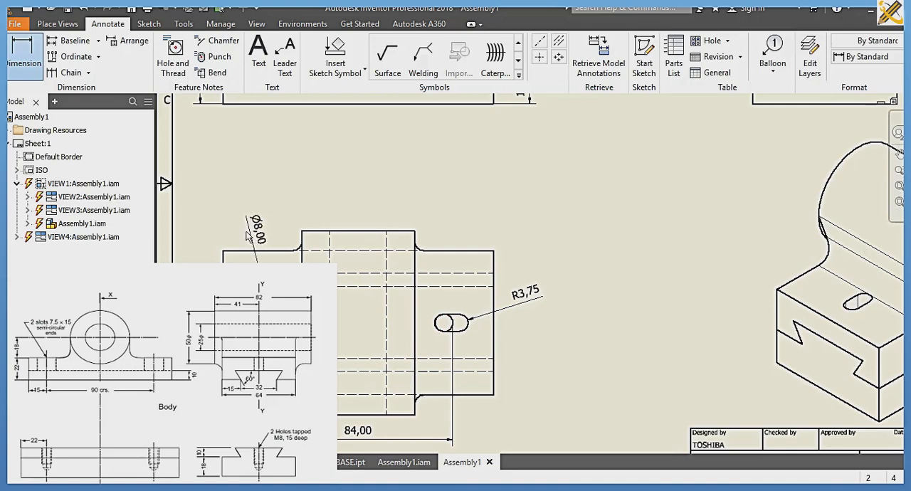
pyautogui.click(242, 236)
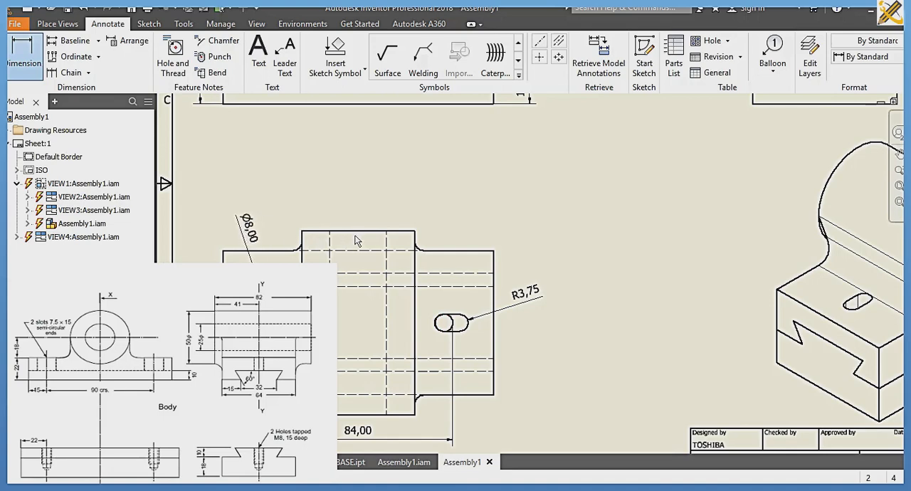
# Step: Dimension the width of the flange and the overall length of the cylindrical boss in the top view
pyautogui.click(496, 272)
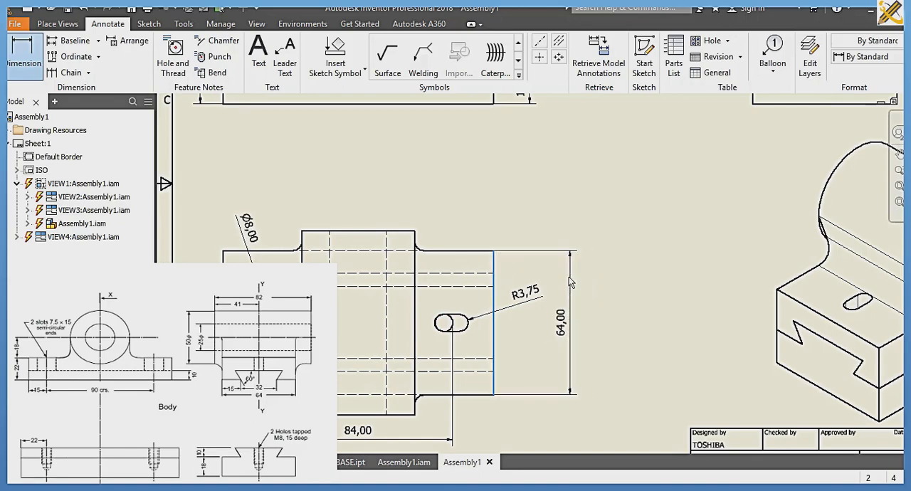
pyautogui.click(569, 277)
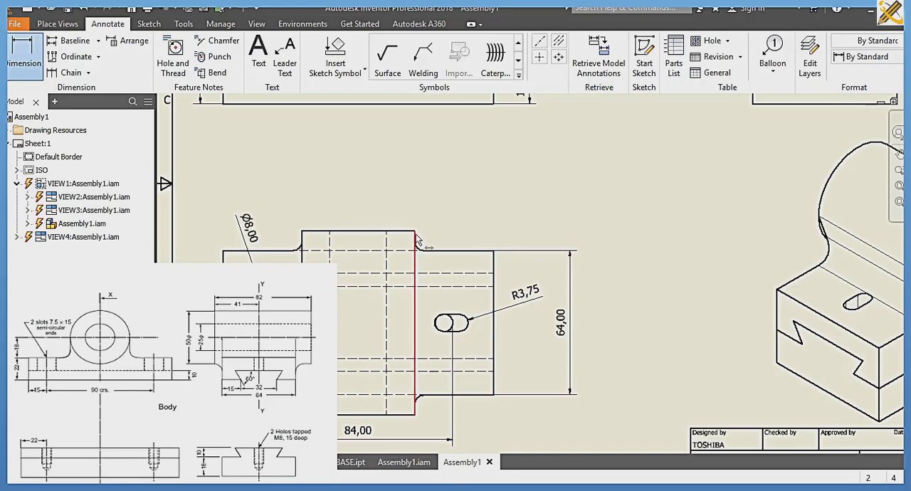
pyautogui.click(416, 246)
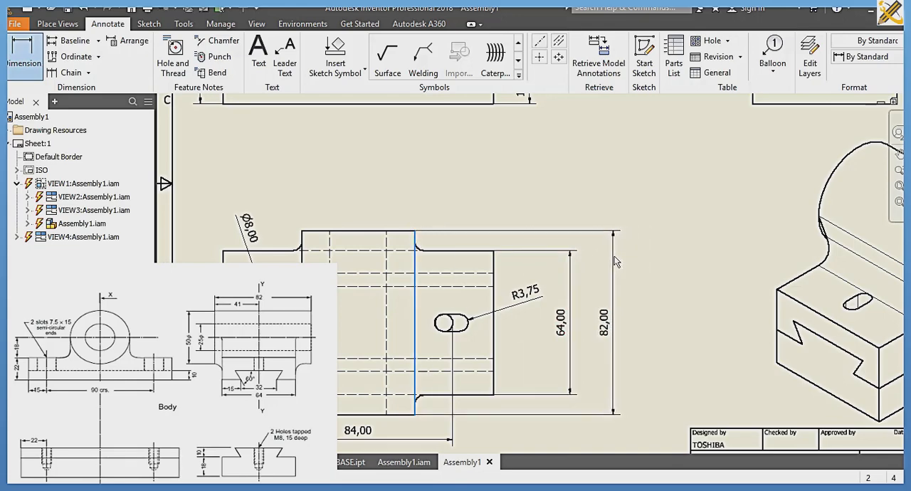
pyautogui.click(616, 262)
# Step: Dimension the obtuse angle between the dovetail's sloping flank and its top edge in the side view
pyautogui.scroll(-5, 616, 262)
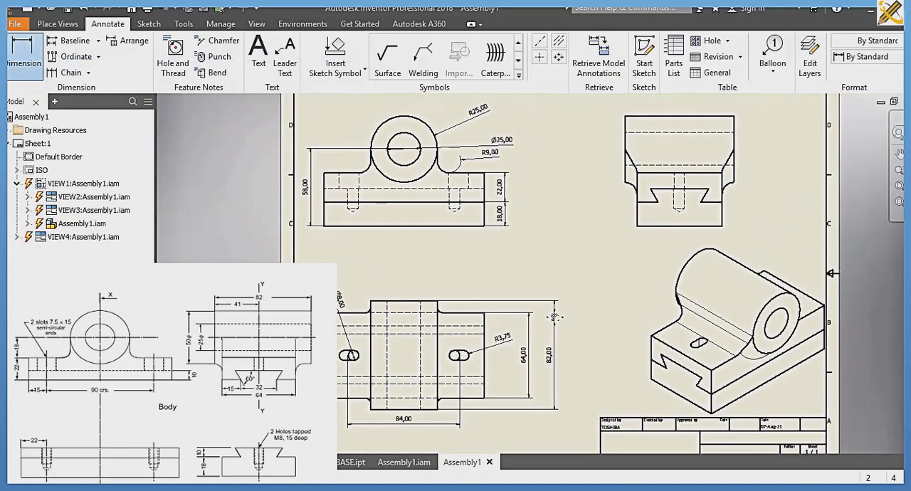
pyautogui.scroll(2, 554, 317)
pyautogui.moveTo(554, 318); pyautogui.dragTo(492, 325, button='middle')
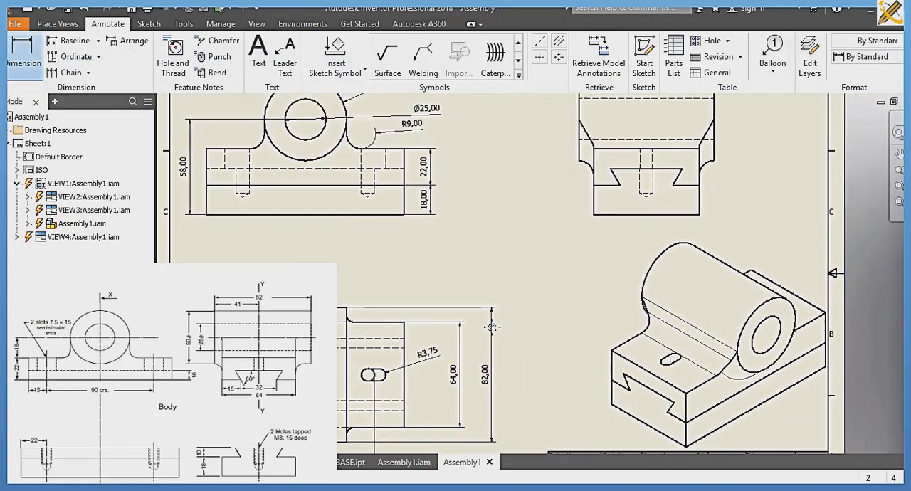
pyautogui.click(615, 177)
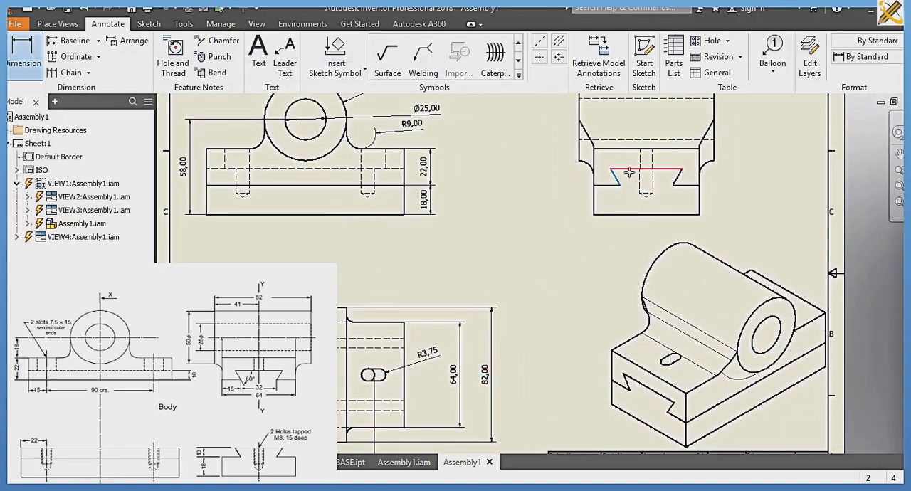
pyautogui.click(630, 171)
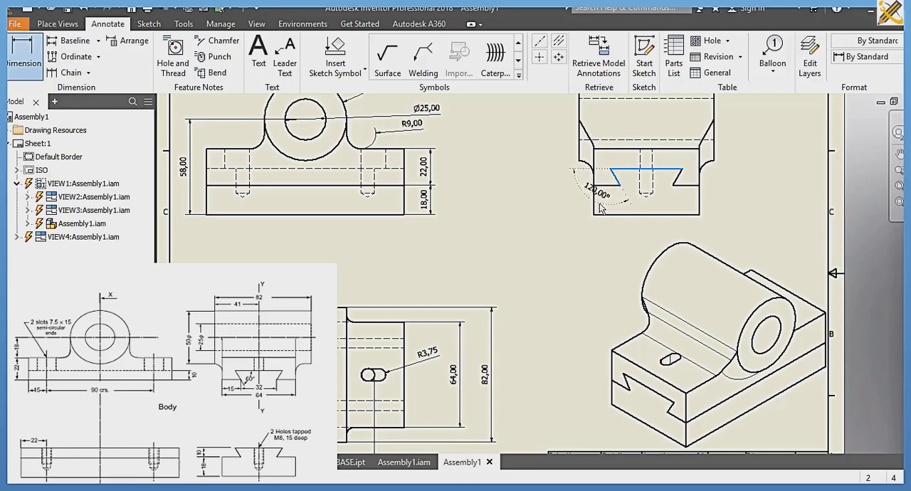
pyautogui.click(583, 242)
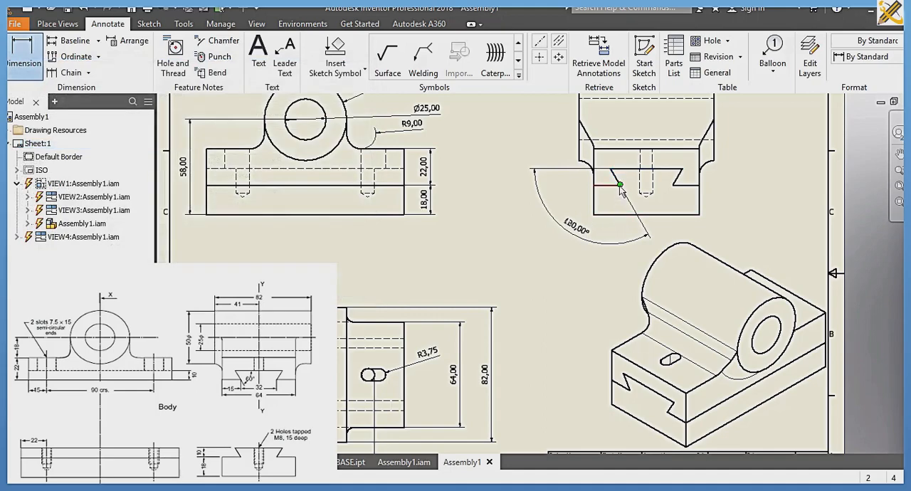
# Step: Dimension the dovetail's narrow width between its lower corners and its height in the side view
pyautogui.click(620, 185)
pyautogui.click(672, 185)
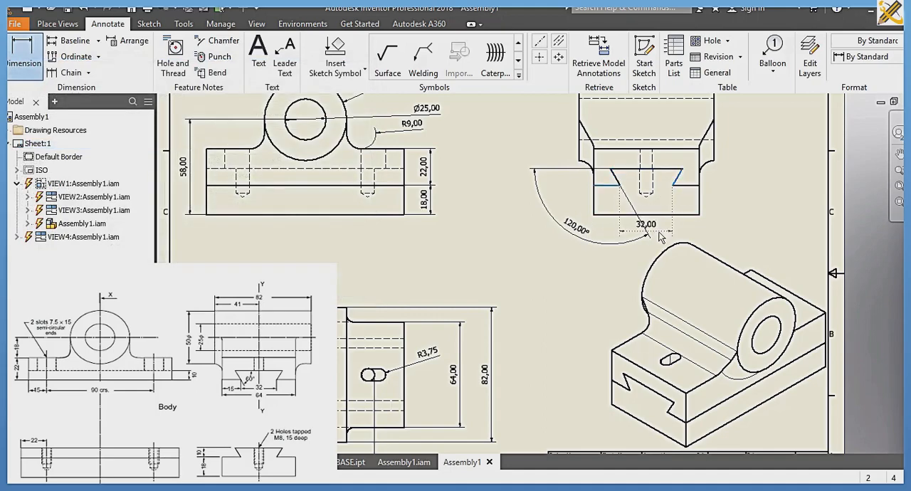
pyautogui.click(660, 238)
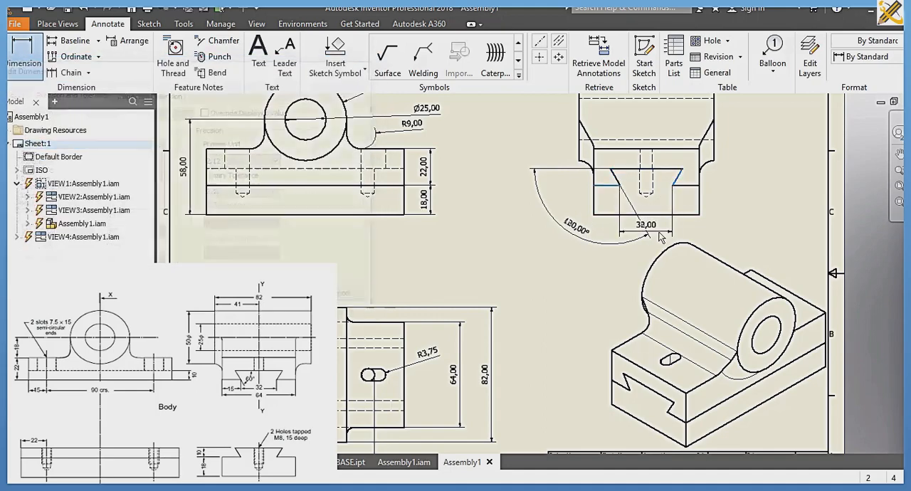
pyautogui.click(676, 180)
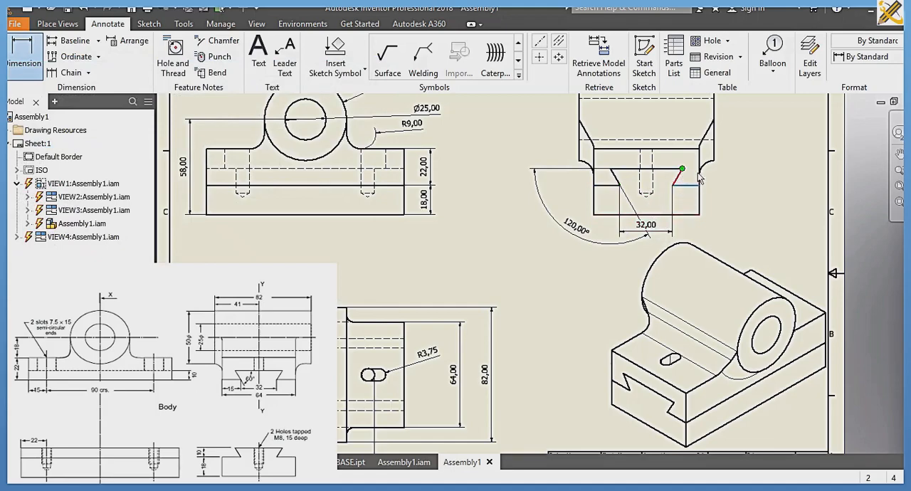
pyautogui.click(751, 181)
pyautogui.press('Return')
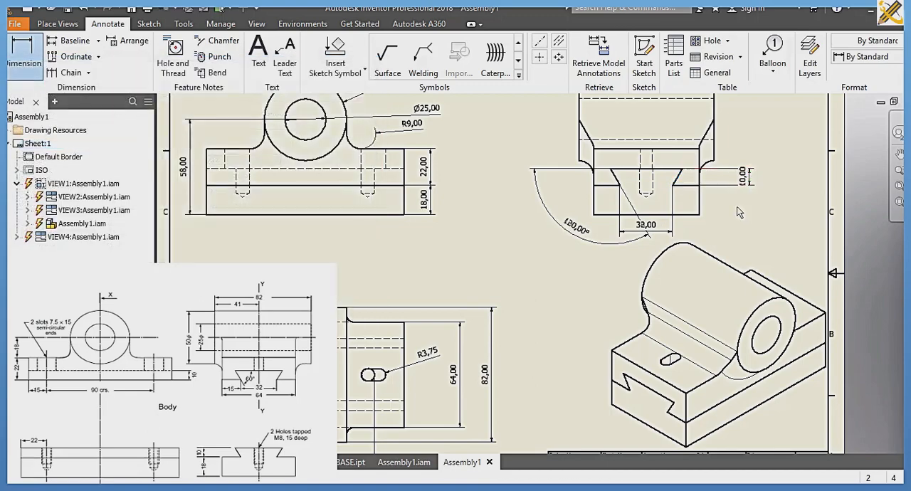
# Step: Open the Default (ISO) dimension style for editing and set its decimal marker to Period
pyautogui.moveTo(720, 210)
pyautogui.mouseDown(button='middle')
pyautogui.moveTo(607, 264)
pyautogui.moveTo(568, 232)
pyautogui.moveTo(598, 223)
pyautogui.moveTo(742, 236)
pyautogui.mouseUp(button='middle')
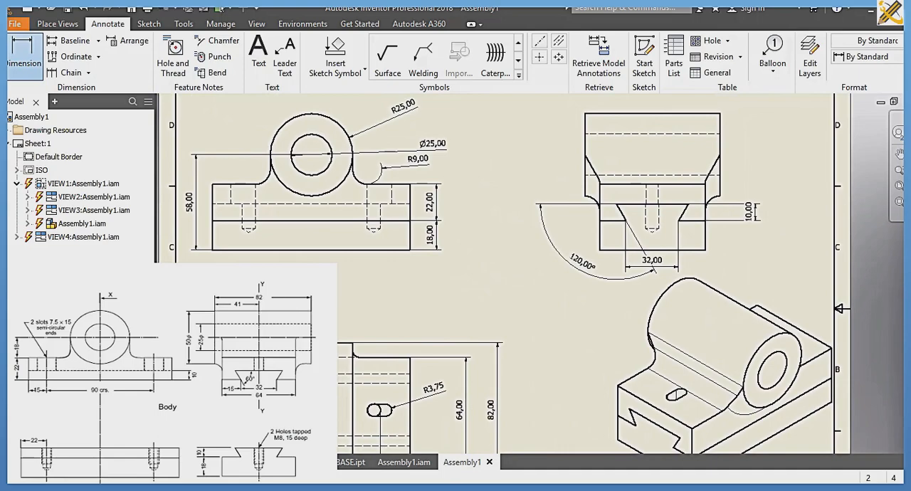
pyautogui.click(899, 186)
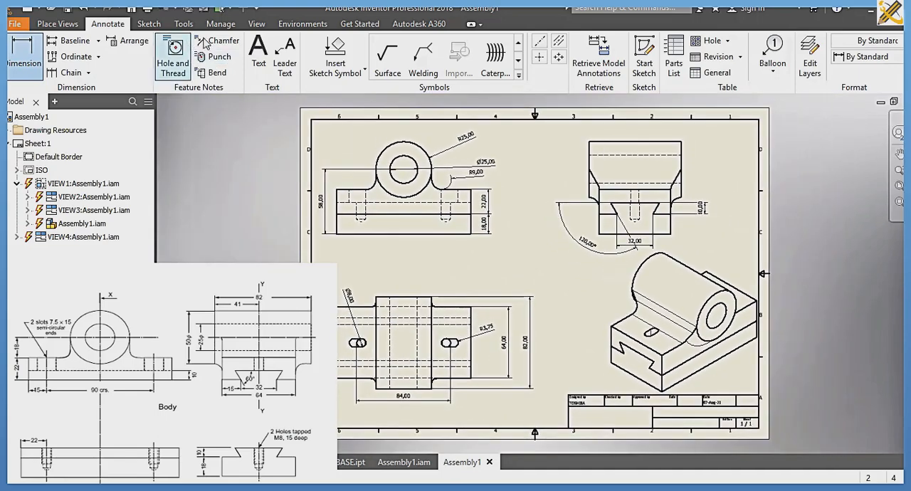
pyautogui.click(221, 23)
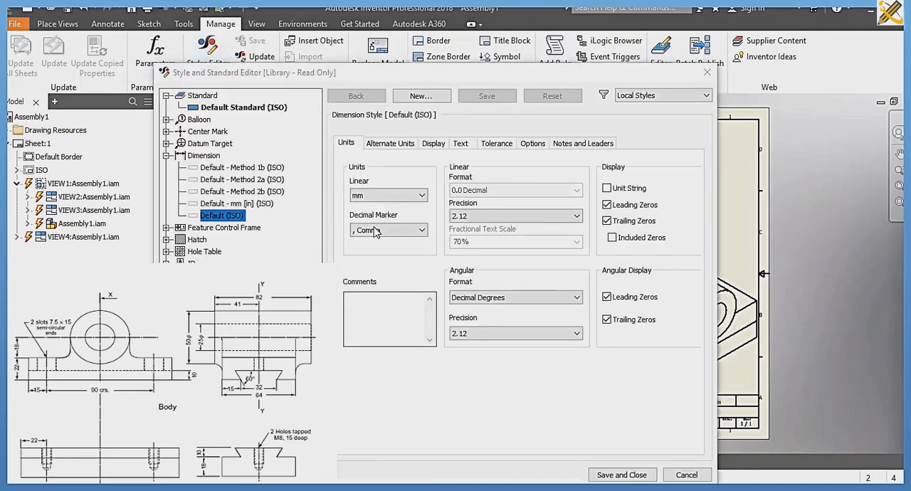
pyautogui.click(242, 216)
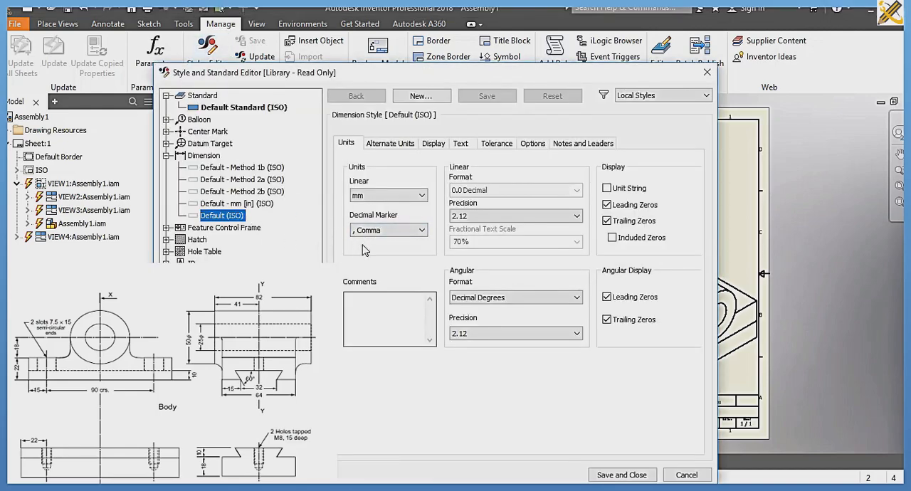
pyautogui.click(401, 232)
pyautogui.click(391, 255)
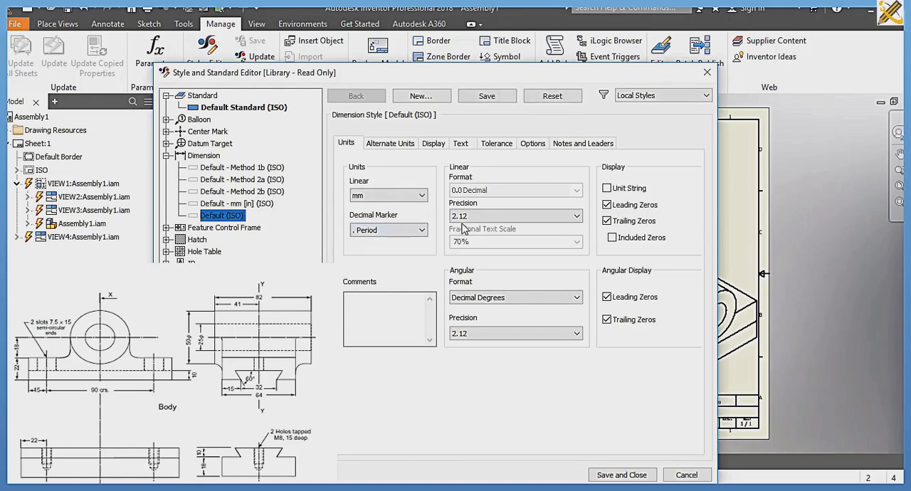
# Step: Set both the linear and the angular precision of the Default (ISO) dimension style to 0
pyautogui.click(466, 216)
pyautogui.click(463, 227)
pyautogui.click(480, 332)
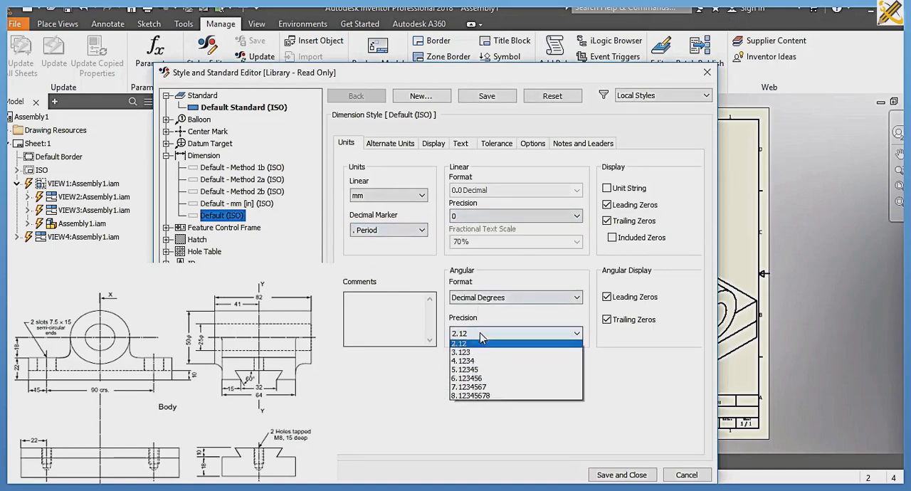
pyautogui.click(456, 346)
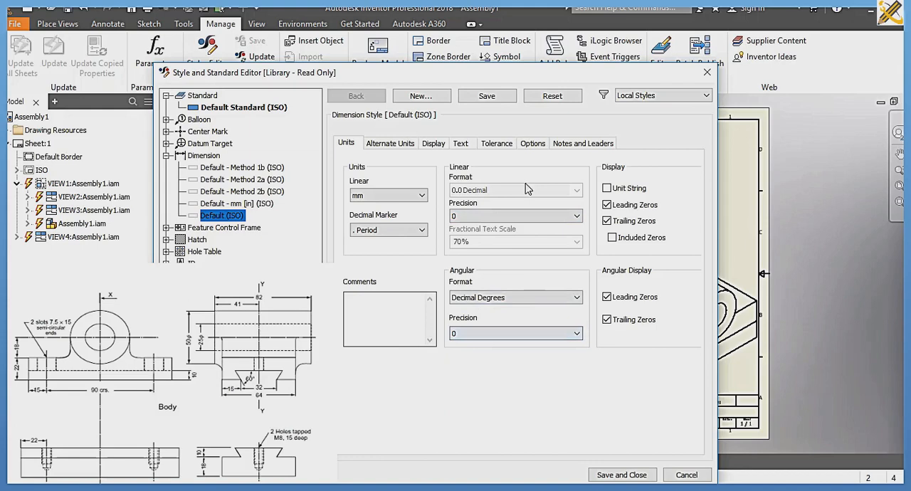
# Step: Set the dimension style's origin offset to 2 mm and its terminator size to 3 mm
pyautogui.click(431, 143)
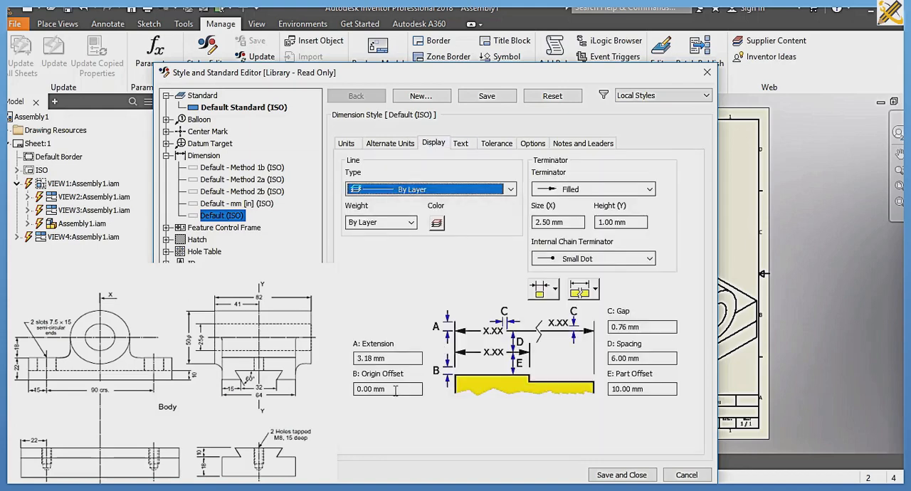
pyautogui.moveTo(395, 390); pyautogui.dragTo(339, 398)
pyautogui.write('2')
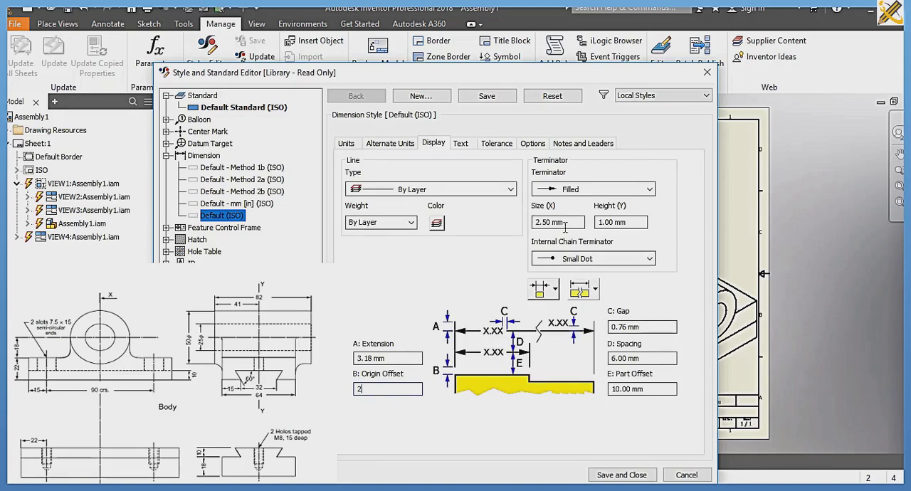
pyautogui.moveTo(564, 222); pyautogui.dragTo(515, 226)
pyautogui.write('3')
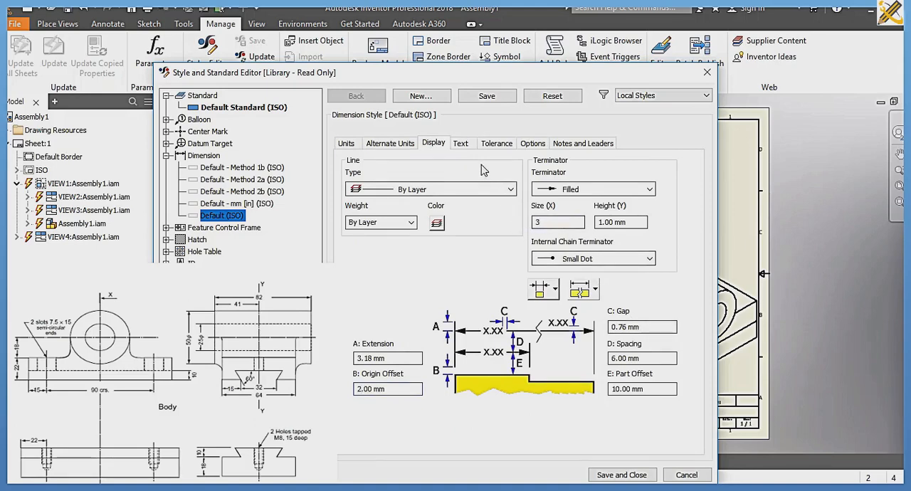
# Step: Set the dimension style's linear text orientation to inline for horizontal and aligned dimensions, and to horizontal inline for vertical dimensions
pyautogui.click(460, 143)
pyautogui.click(568, 193)
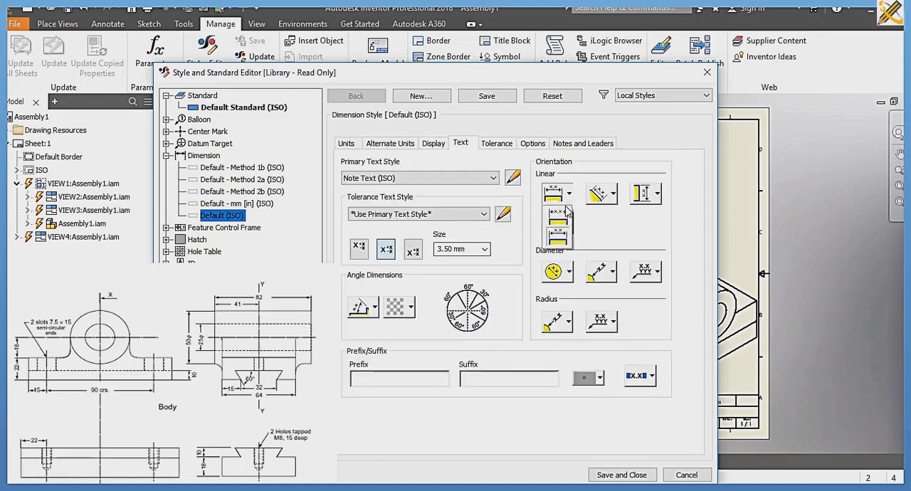
pyautogui.click(566, 214)
pyautogui.click(603, 196)
pyautogui.click(605, 215)
pyautogui.click(644, 197)
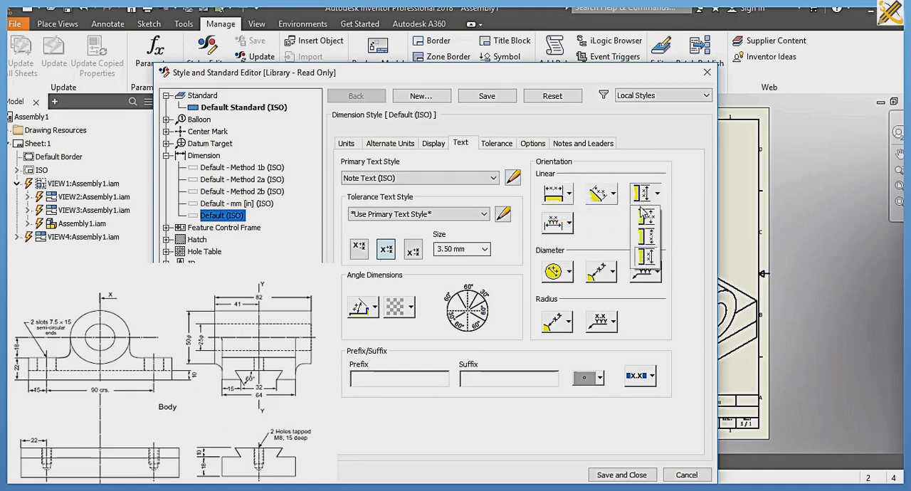
pyautogui.click(643, 217)
pyautogui.click(557, 228)
pyautogui.click(558, 247)
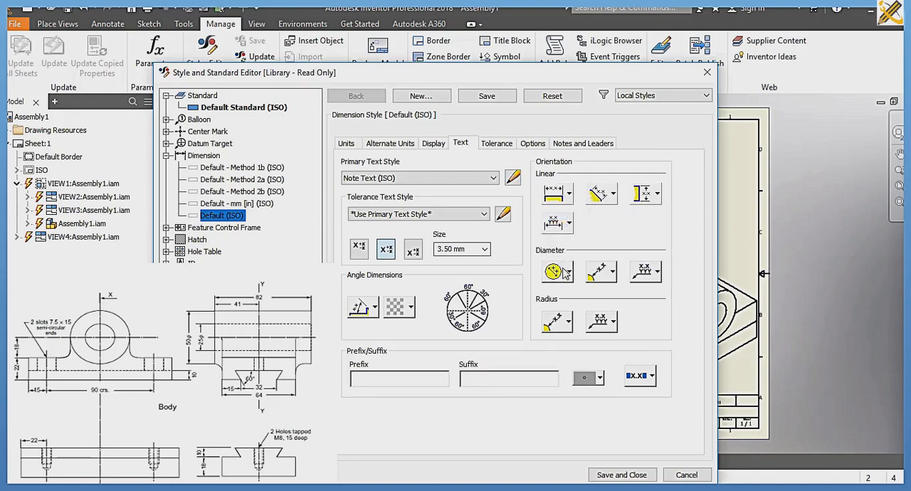
# Step: Set the dimension style's diameter and radius texts to horizontal, with leader text inline on a single line
pyautogui.click(567, 272)
pyautogui.click(558, 294)
pyautogui.click(611, 271)
pyautogui.click(602, 295)
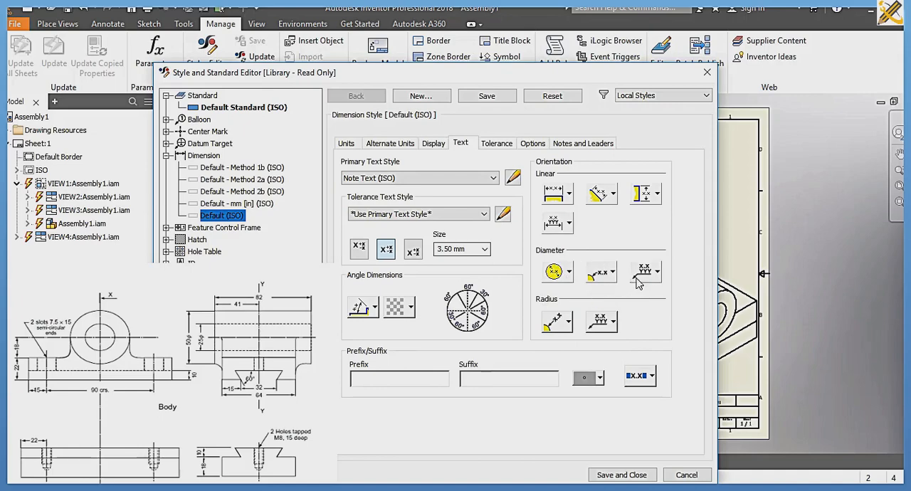
pyautogui.click(656, 271)
pyautogui.click(644, 295)
pyautogui.click(612, 322)
pyautogui.click(604, 345)
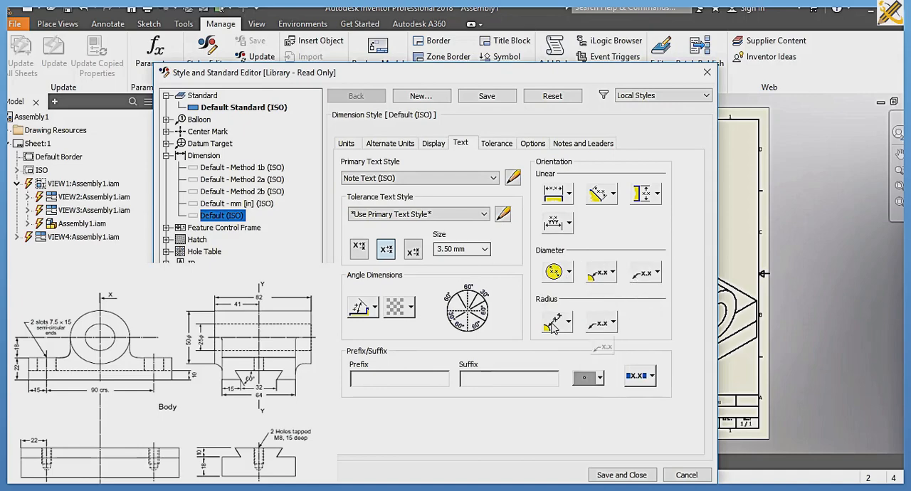
pyautogui.click(555, 324)
pyautogui.click(558, 346)
# Step: Save and close the dimension style changes, and save the drawing as Assembly1 in the SLIDE 2 folder
pyautogui.click(618, 473)
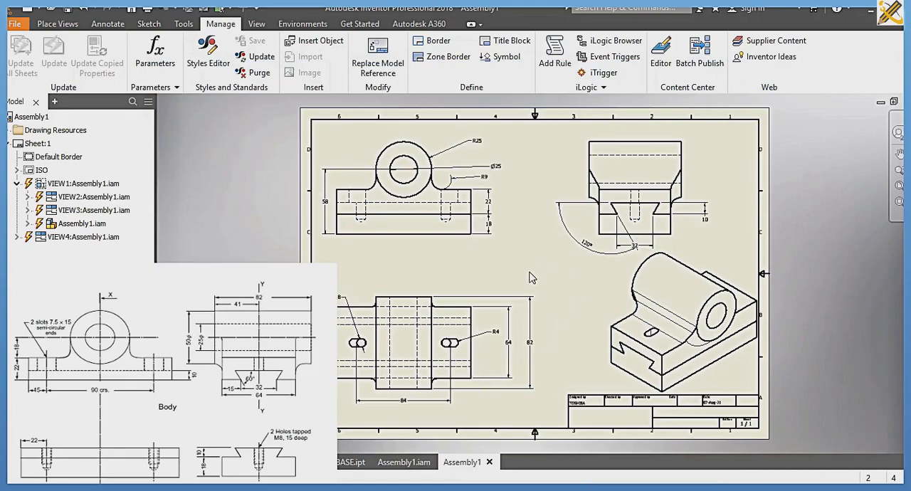
pyautogui.hotkey('ctrl', 's')
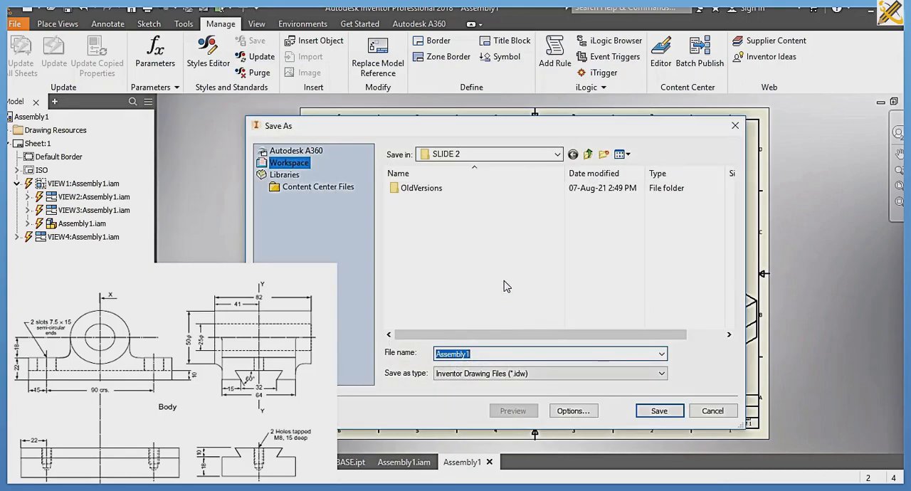
pyautogui.press('Return')
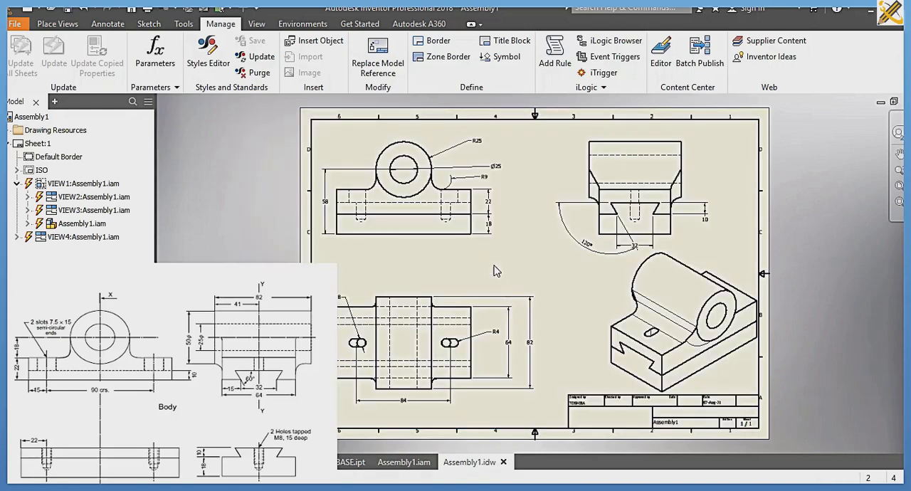
# Step: Clear the part number in the drawing's iProperties, reached from the title block's field text
pyautogui.click(17, 170)
pyautogui.rightClick(55, 185)
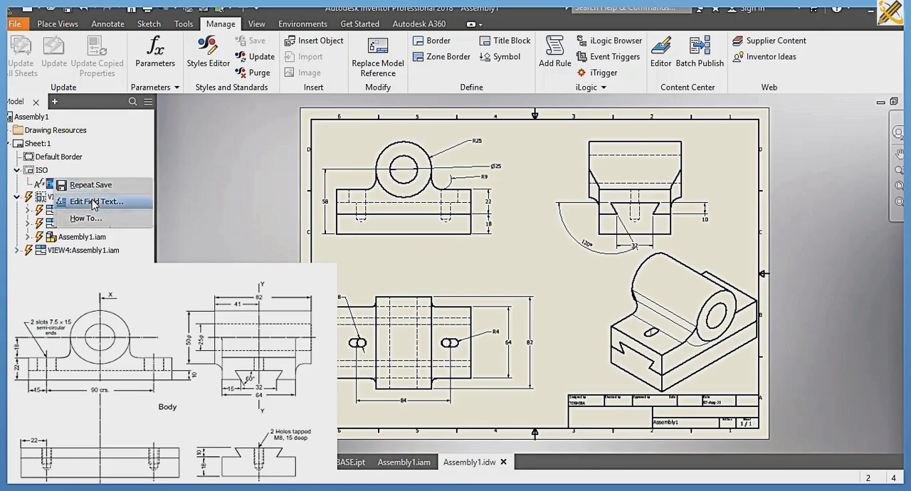
pyautogui.click(96, 199)
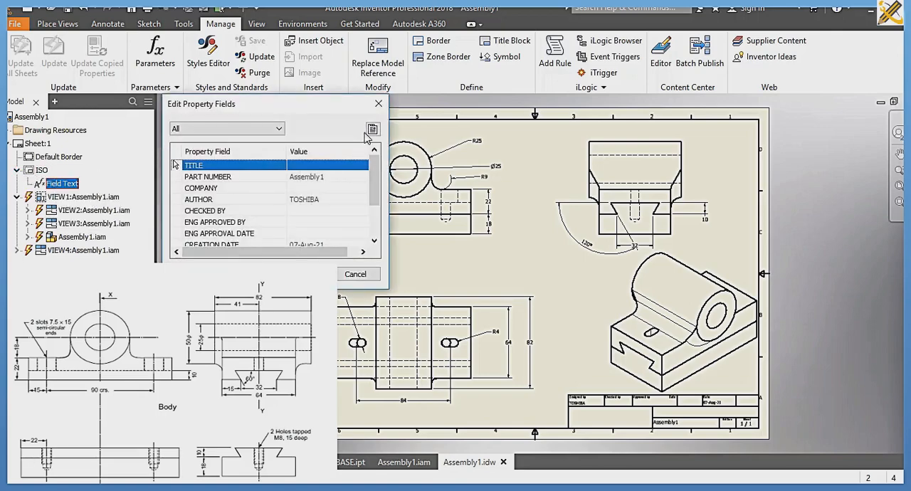
pyautogui.click(371, 131)
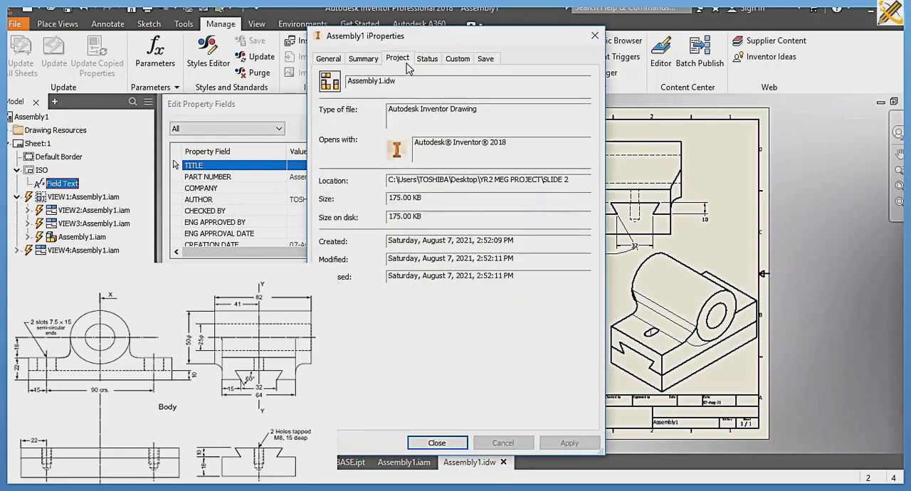
pyautogui.click(407, 62)
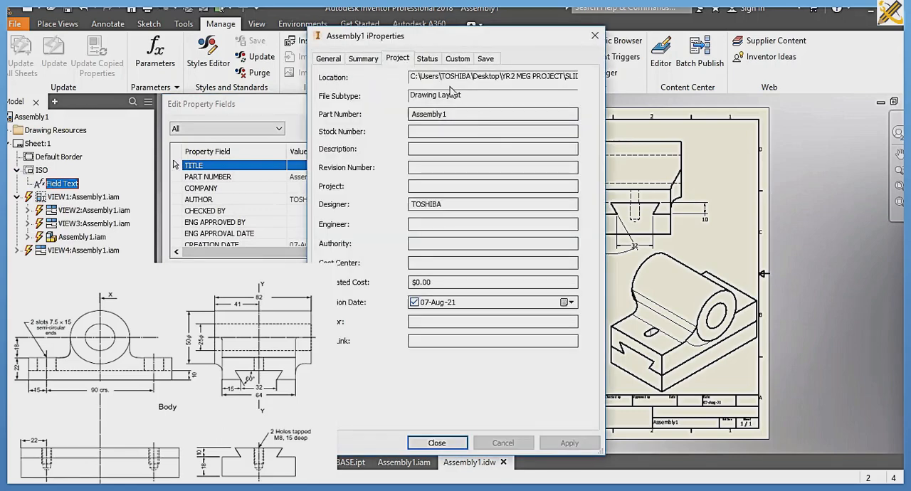
pyautogui.moveTo(469, 114); pyautogui.dragTo(385, 121)
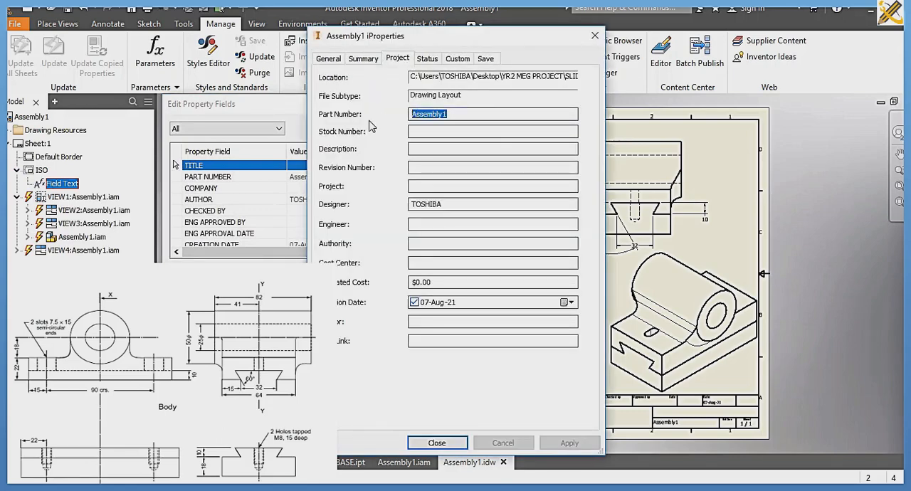
pyautogui.press('Delete')
pyautogui.click(433, 443)
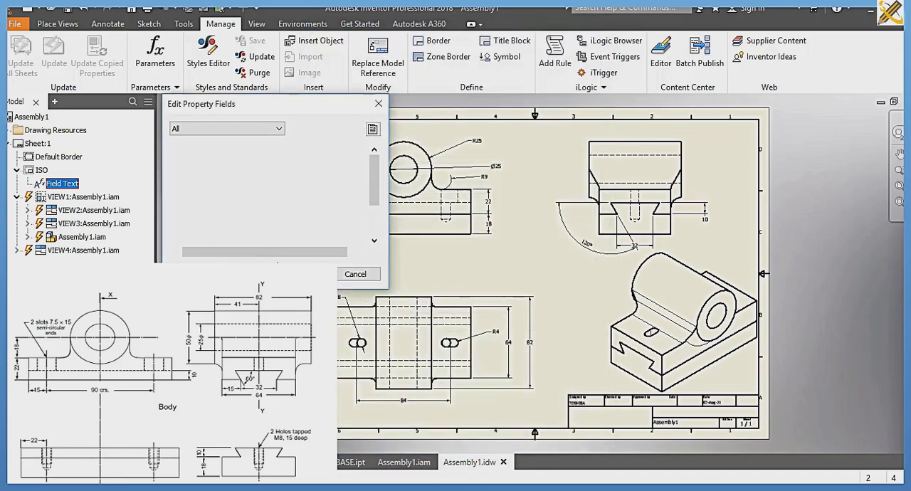
# Step: Examine the drawing view settings of the front view, VIEW1
pyautogui.click(108, 24)
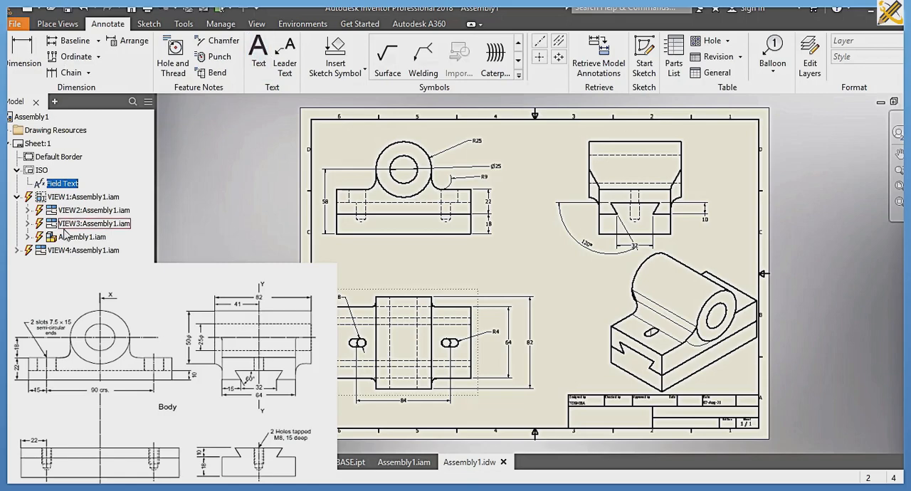
pyautogui.click(18, 170)
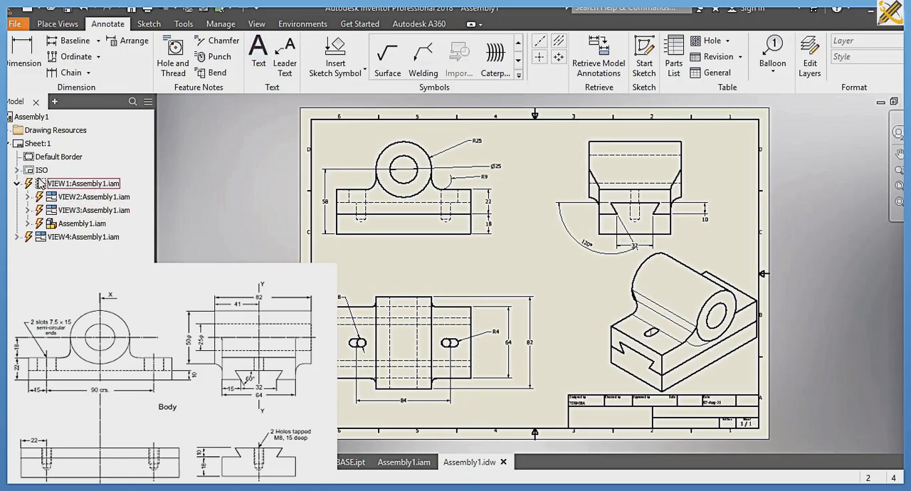
pyautogui.click(70, 187)
pyautogui.doubleClick(71, 187)
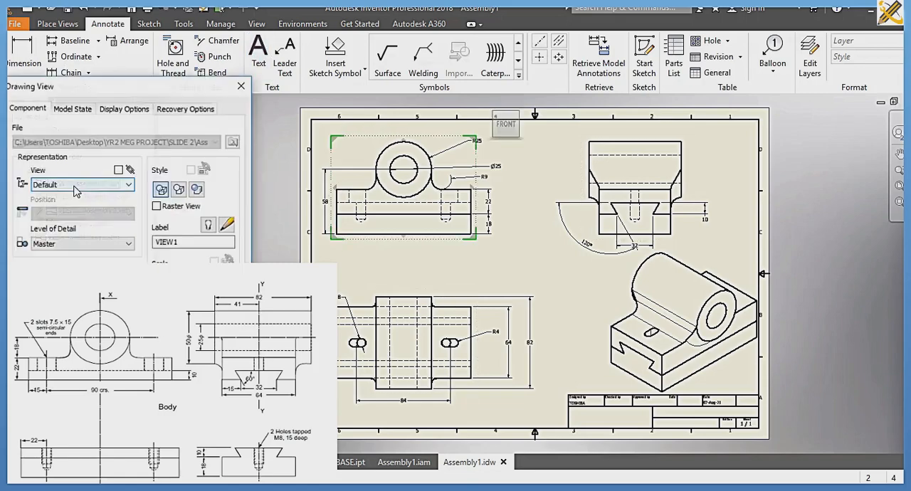
pyautogui.click(245, 93)
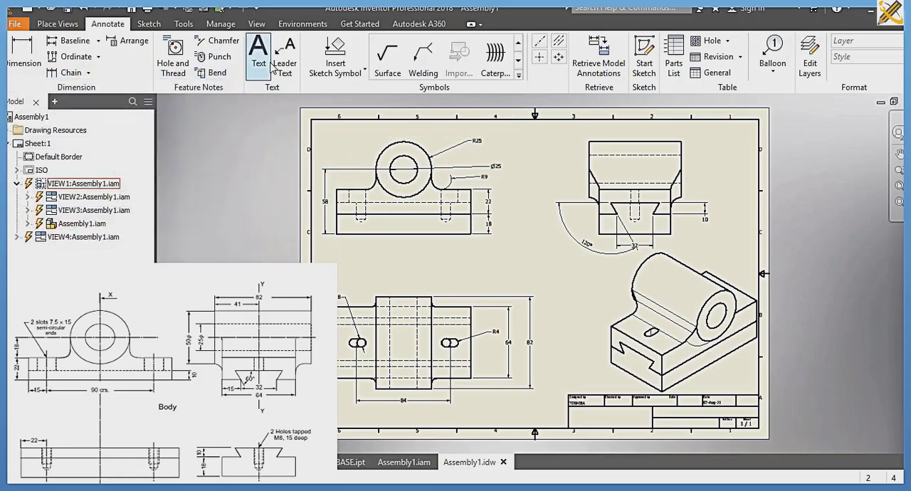
# Step: Add the text note "SCALE: 1:1" in the title block's empty cell beside the sheet number
pyautogui.click(261, 59)
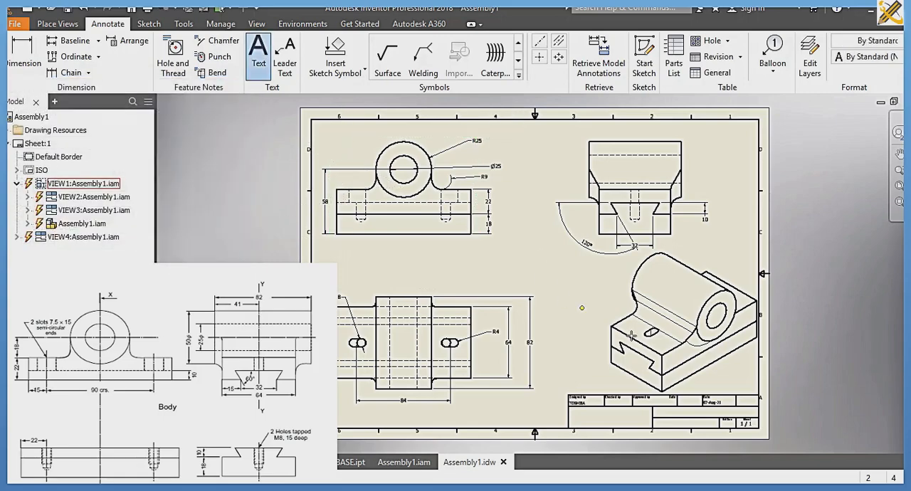
pyautogui.click(658, 407)
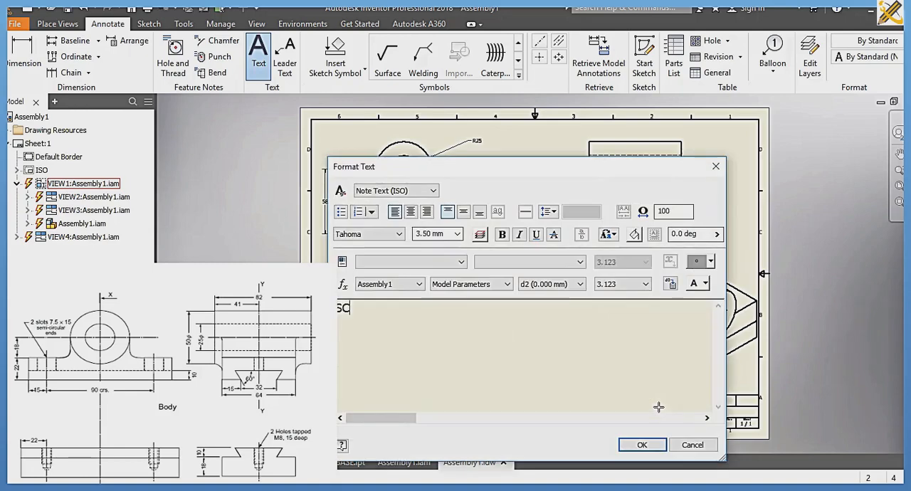
pyautogui.write('SCALE')
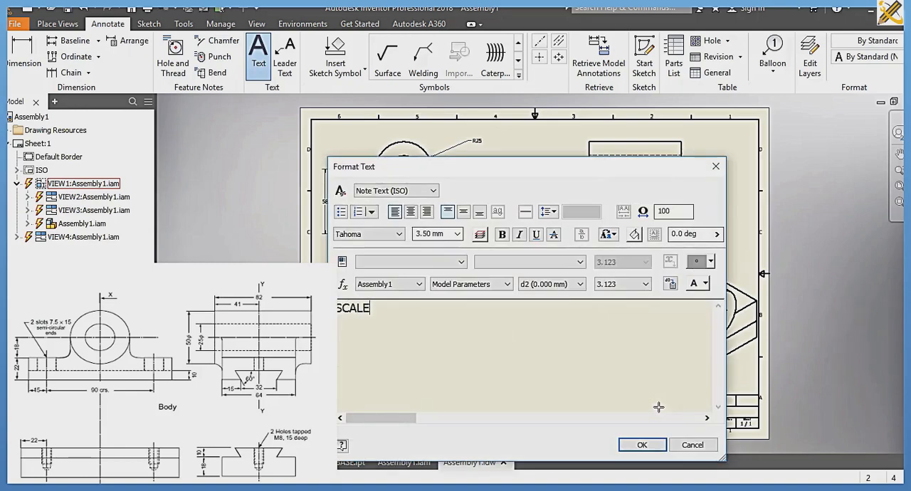
pyautogui.write(': 1:1')
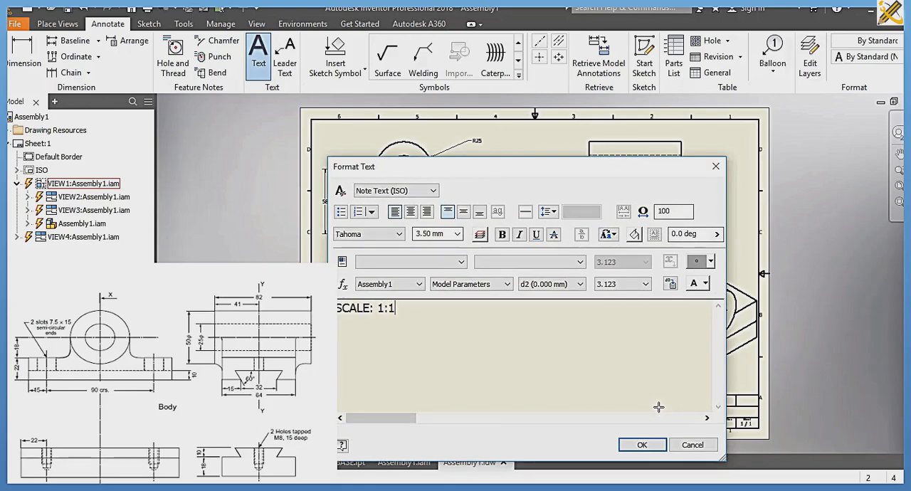
pyautogui.click(654, 446)
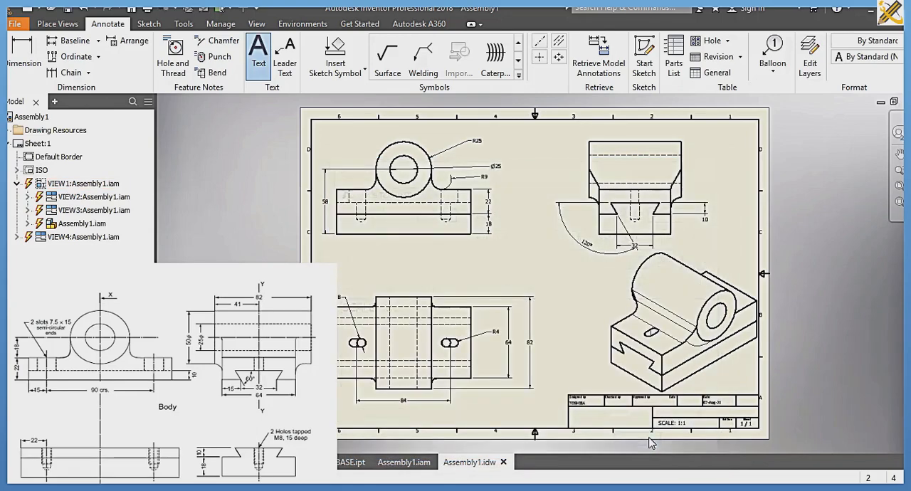
# Step: Add the text note "ORTHOGRAPHIC VIEW" in the title block's large empty cell below the designer field
pyautogui.click(612, 421)
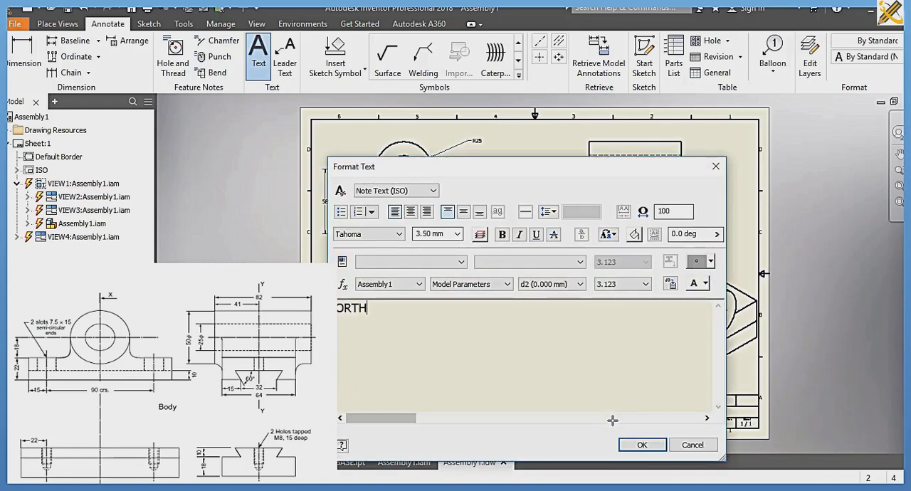
pyautogui.write('ORTHOGRAP')
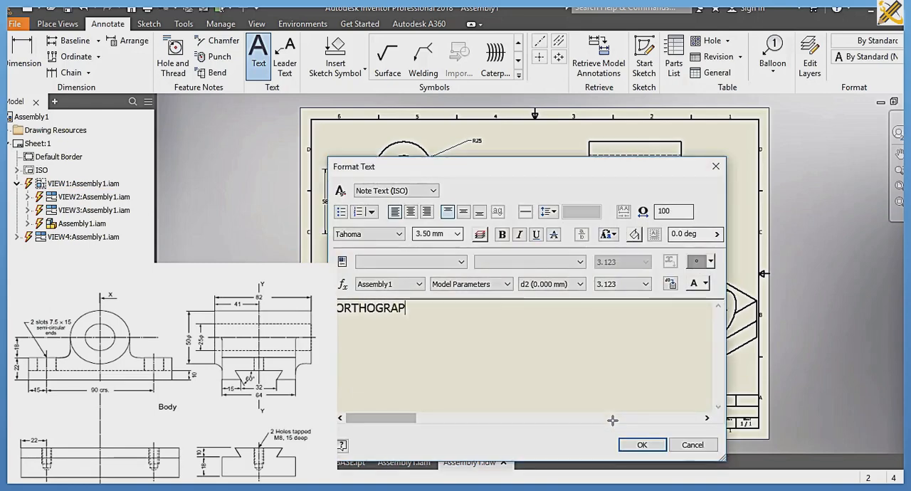
pyautogui.write('HIC VIEW')
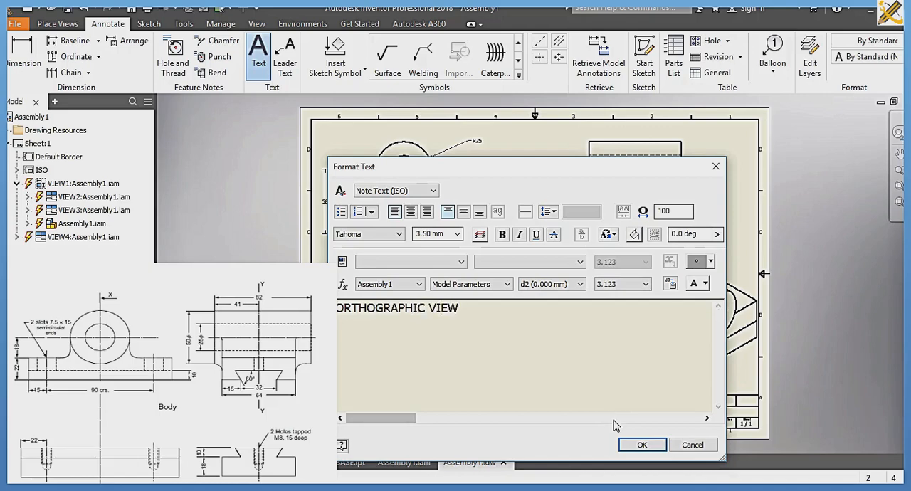
pyautogui.click(638, 445)
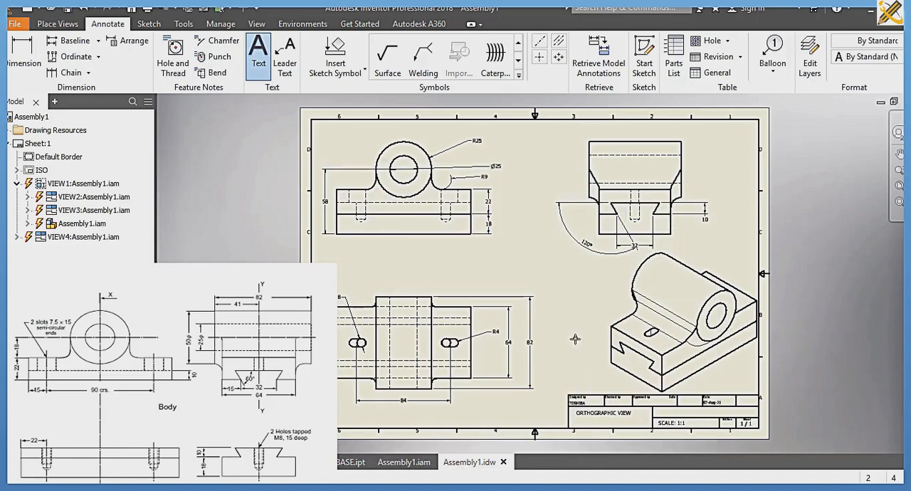
pyautogui.press('Escape')
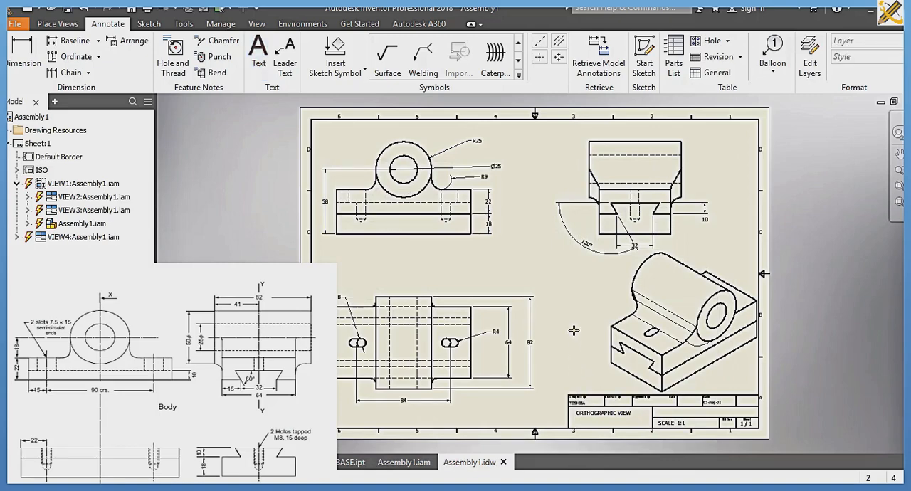
# Step: Create a new drawing from the metric ISO.idw template
pyautogui.hotkey('ctrl', 'n')
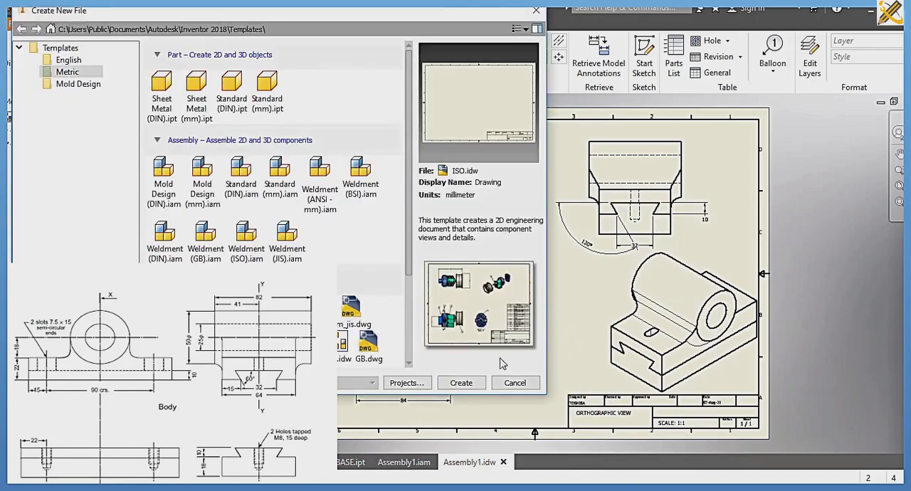
pyautogui.click(461, 383)
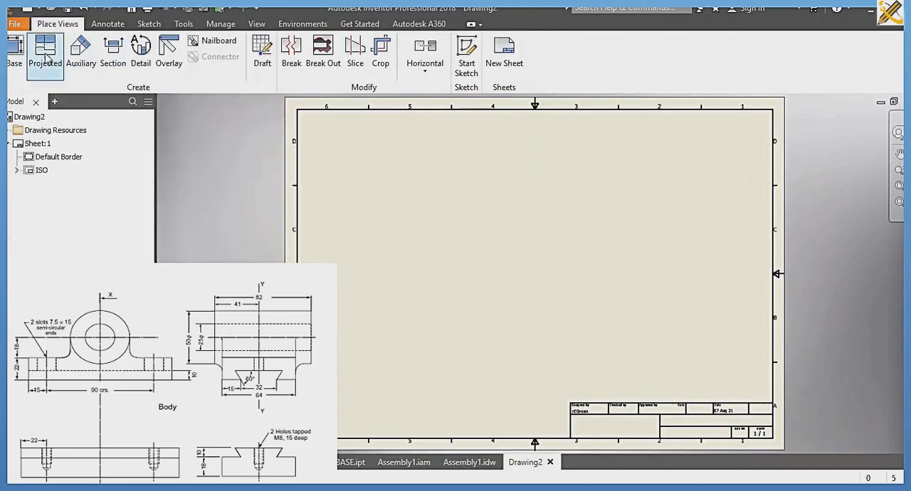
# Step: Place an isometric base view of BODY.ipt in the upper-left area of the sheet
pyautogui.click(14, 51)
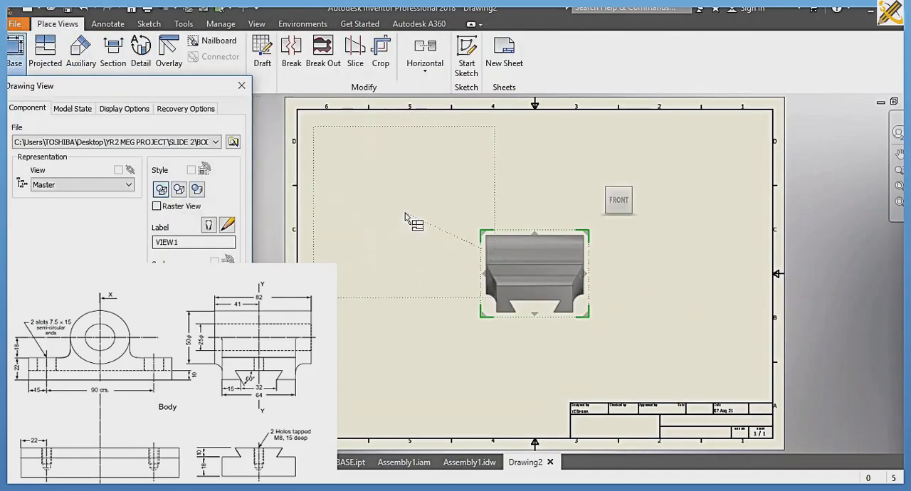
pyautogui.click(631, 189)
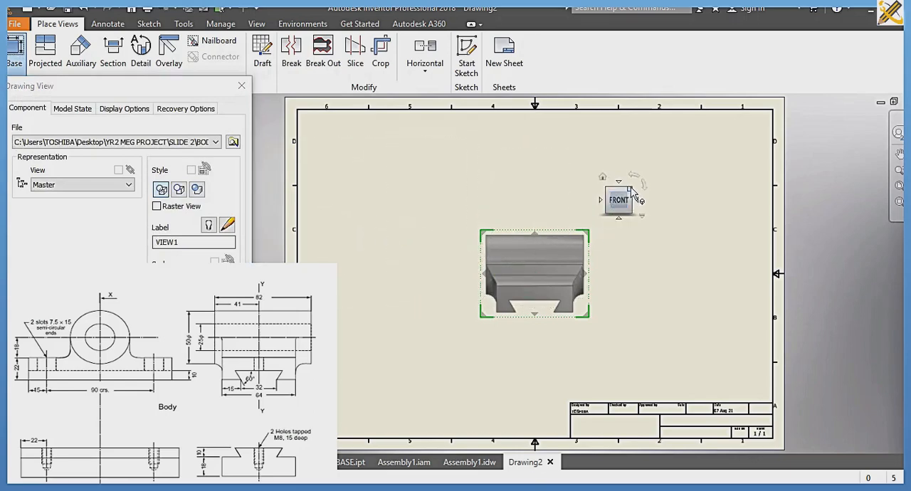
pyautogui.click(632, 189)
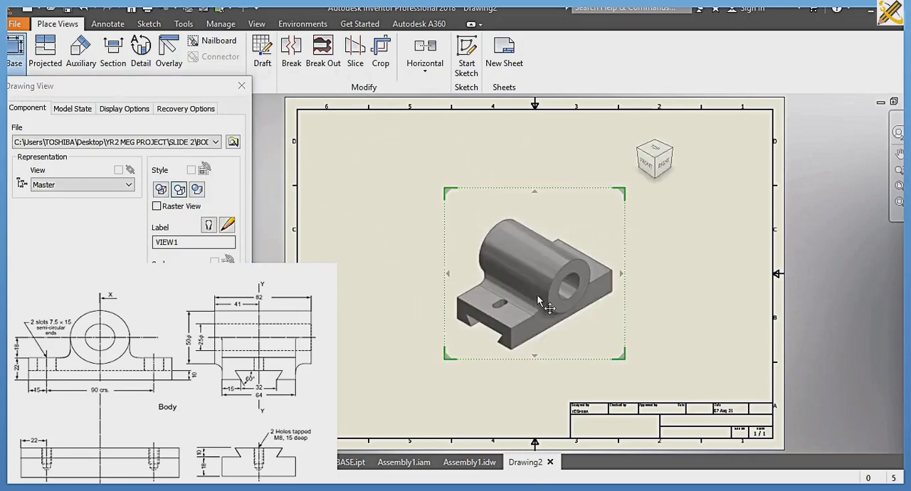
pyautogui.moveTo(543, 302); pyautogui.dragTo(426, 254)
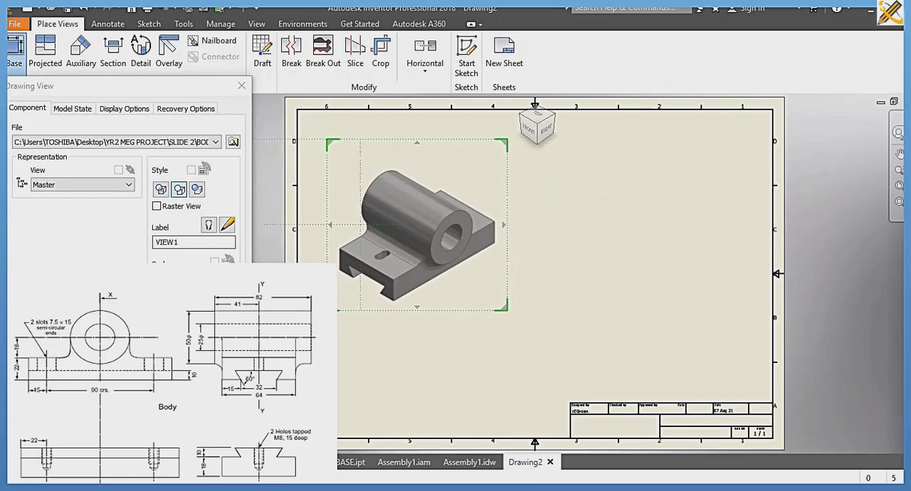
pyautogui.press('Return')
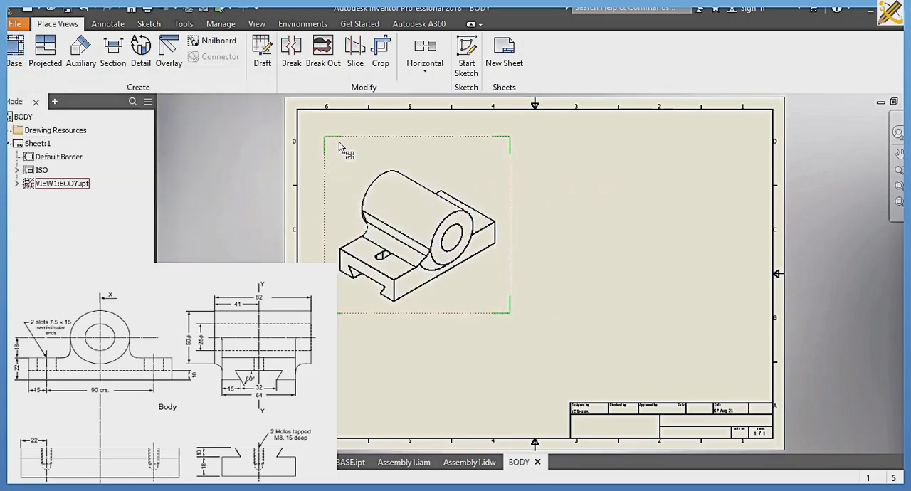
# Step: Delete the isometric view of the body part from the sheet
pyautogui.click(377, 168)
pyautogui.press('Delete')
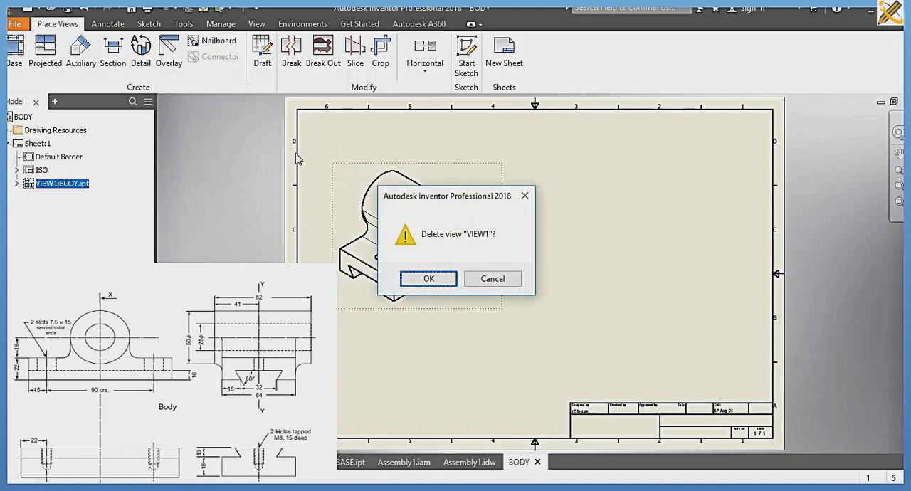
pyautogui.click(437, 279)
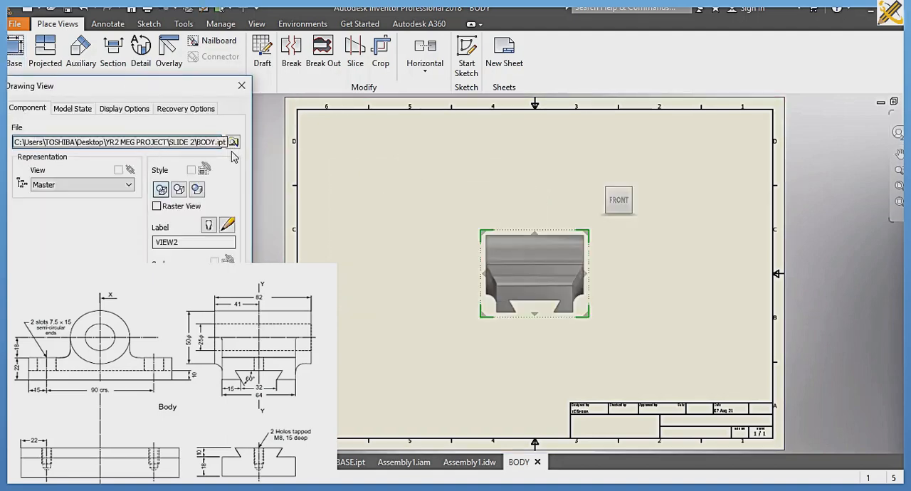
# Step: Place an isometric base view of Assembly1 from the SLIDE 2 folder in the upper-left area of the sheet
pyautogui.click(233, 142)
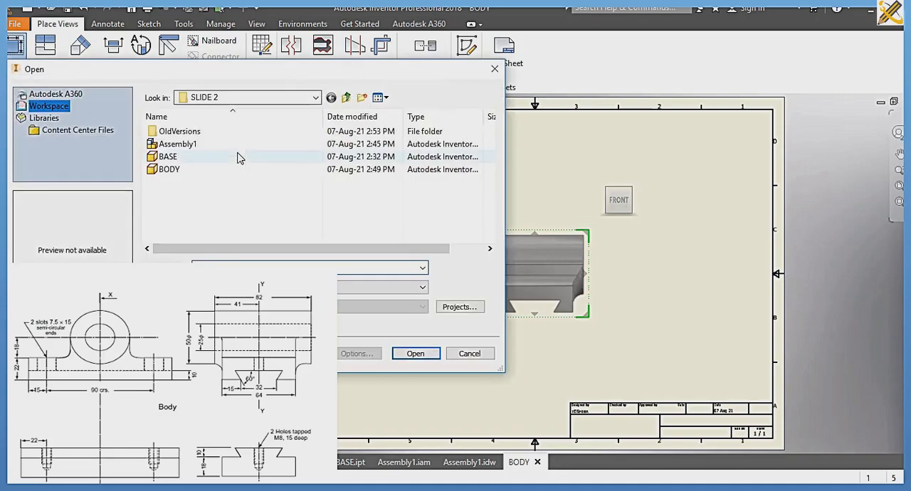
pyautogui.click(203, 146)
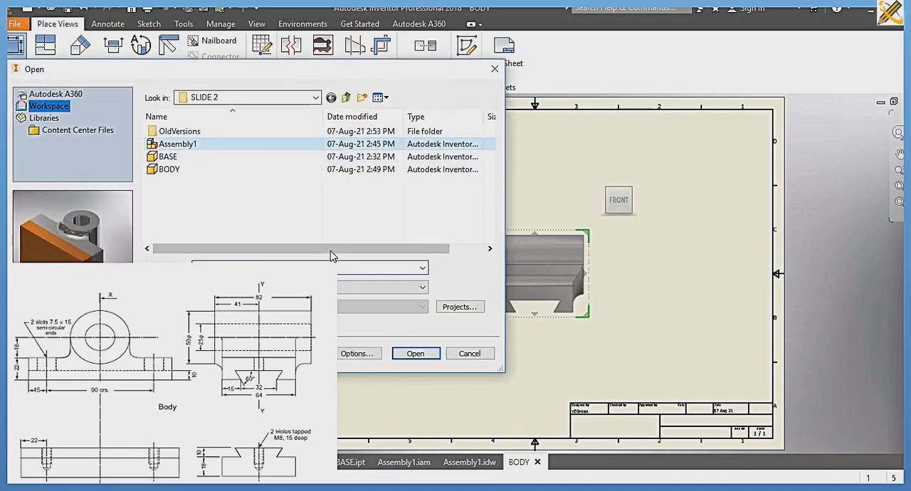
pyautogui.click(413, 353)
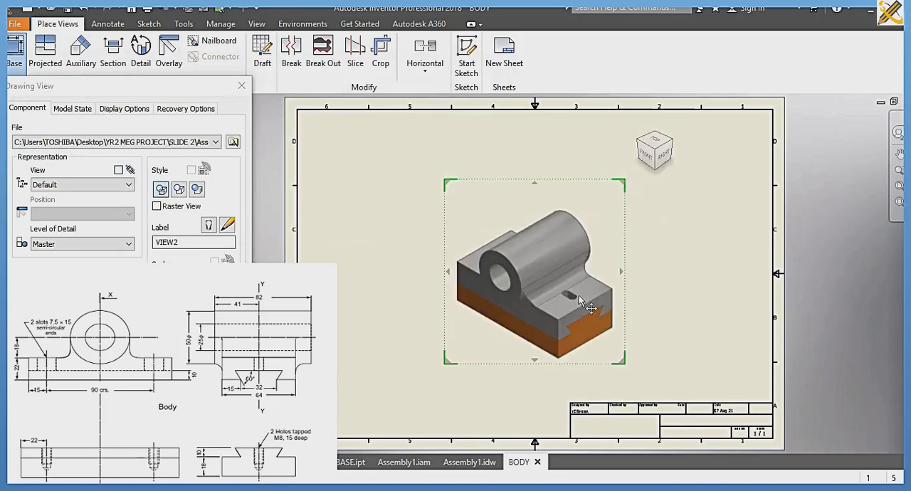
pyautogui.moveTo(585, 299); pyautogui.dragTo(450, 249)
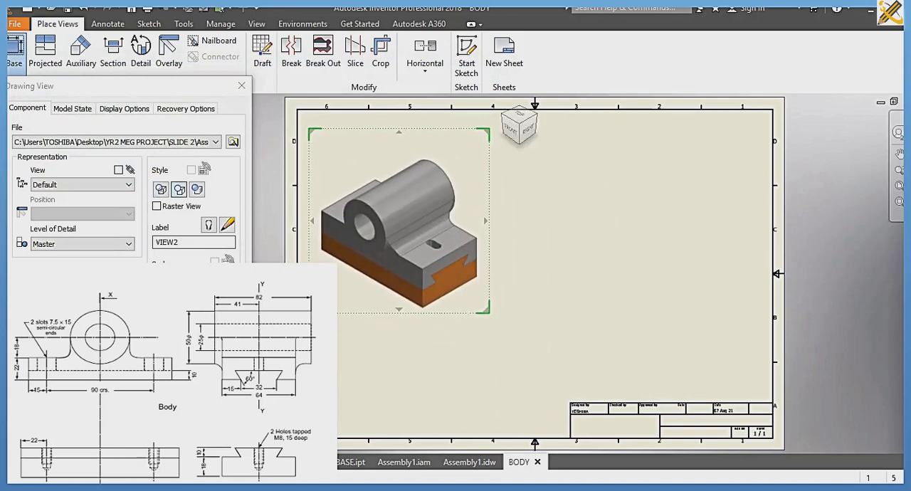
pyautogui.click(165, 305)
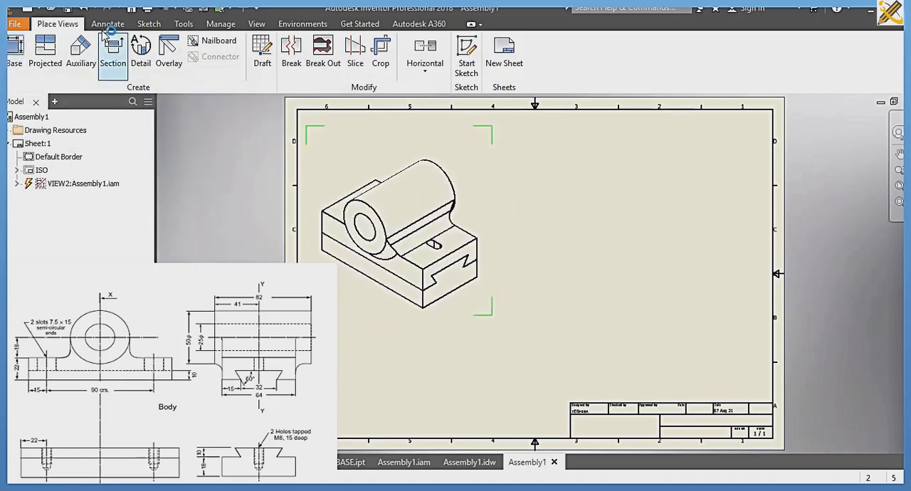
# Step: Add balloons to the body and the base in the isometric view, enabling the assembly's Structured, First Level BOM view
pyautogui.click(108, 23)
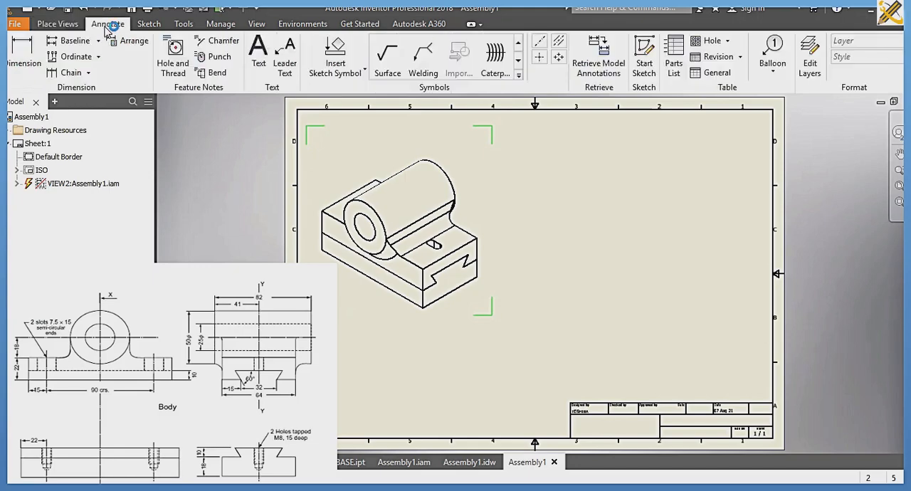
pyautogui.click(769, 51)
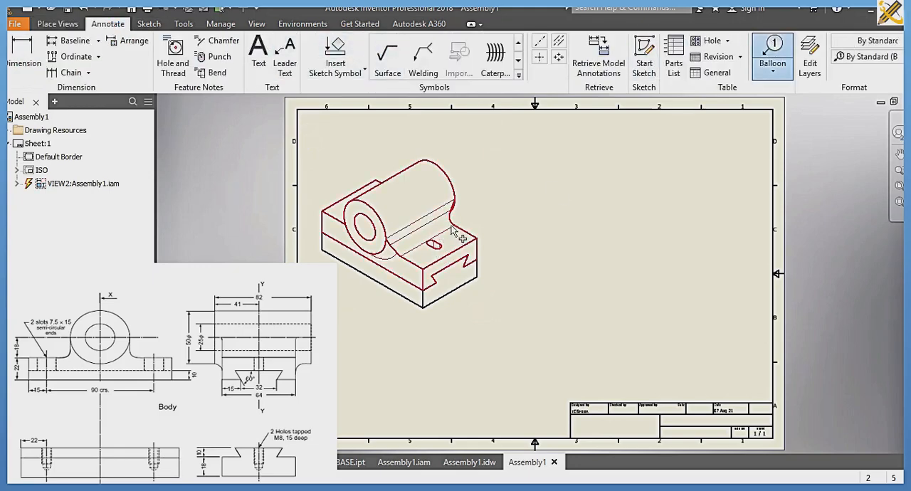
pyautogui.click(456, 212)
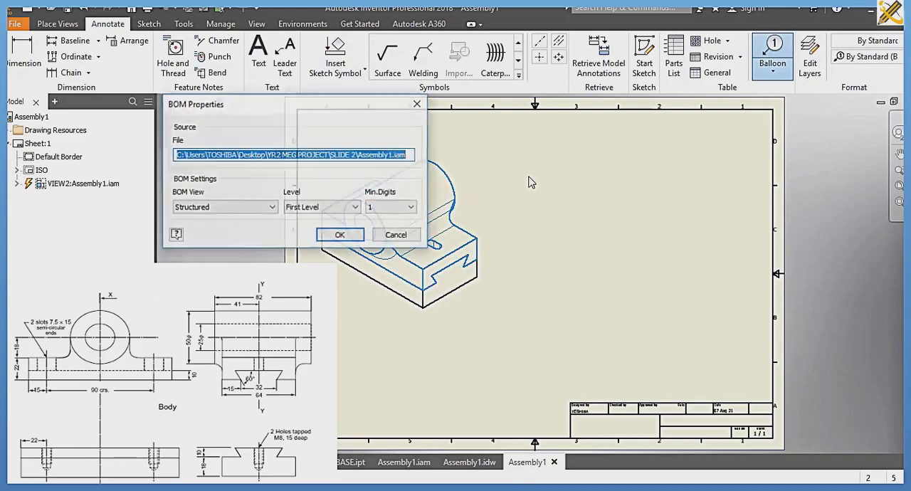
pyautogui.click(351, 237)
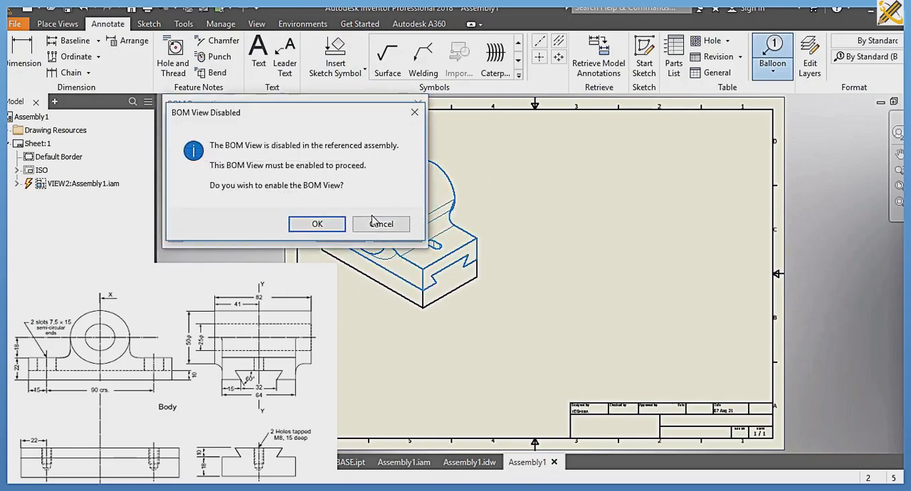
pyautogui.click(321, 223)
pyautogui.click(526, 163)
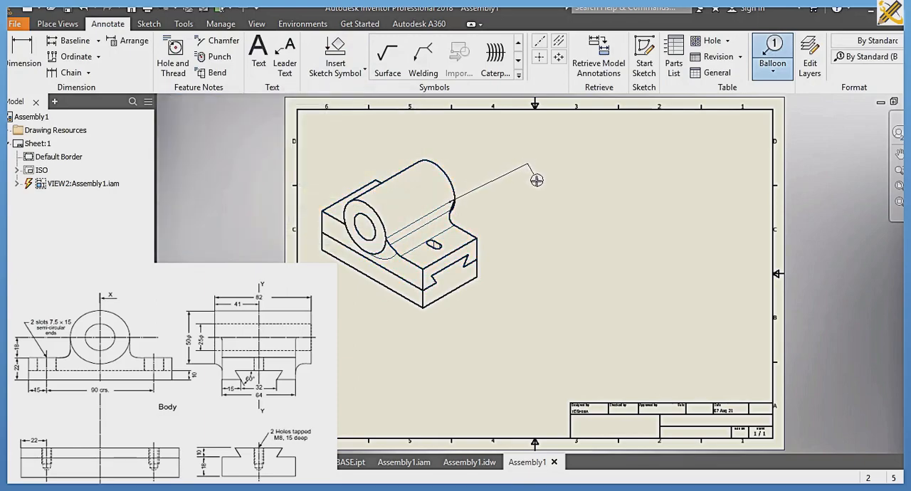
pyautogui.doubleClick(538, 187)
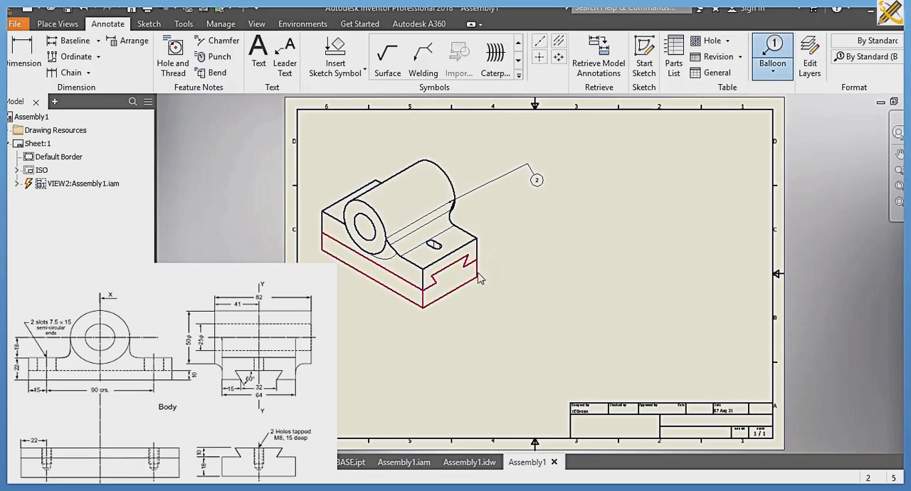
pyautogui.click(478, 270)
pyautogui.doubleClick(537, 222)
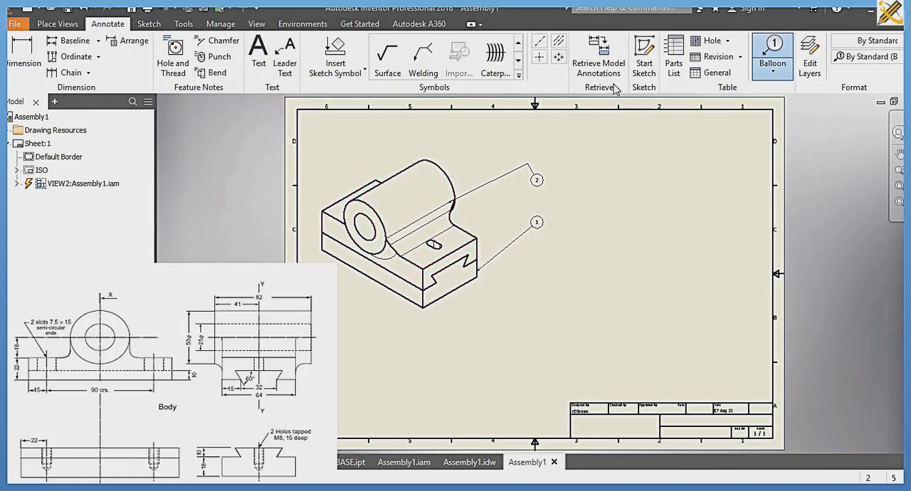
# Step: Insert a parts list sourced from the Assembly1 file directly above the title block
pyautogui.click(673, 62)
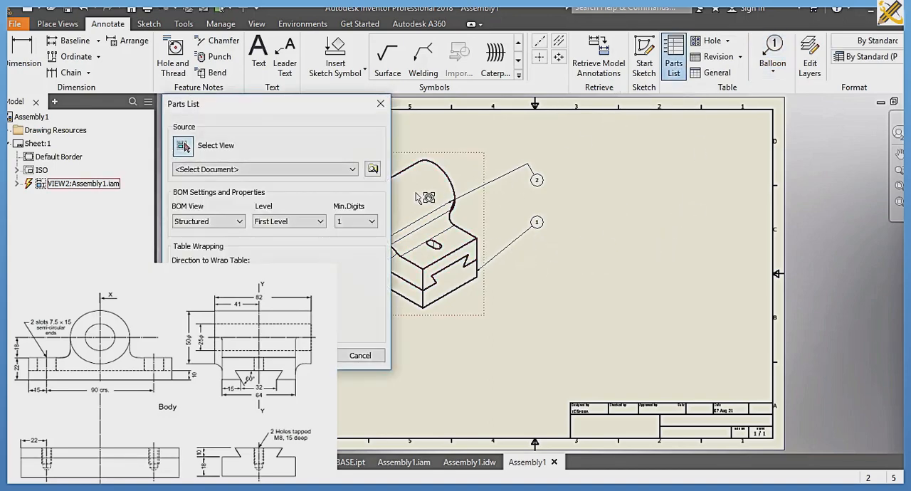
pyautogui.click(372, 169)
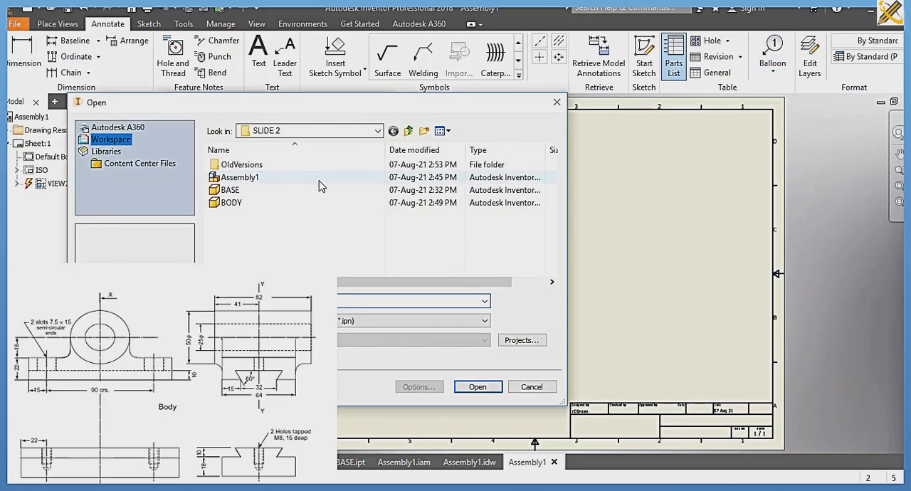
pyautogui.click(319, 180)
pyautogui.click(477, 387)
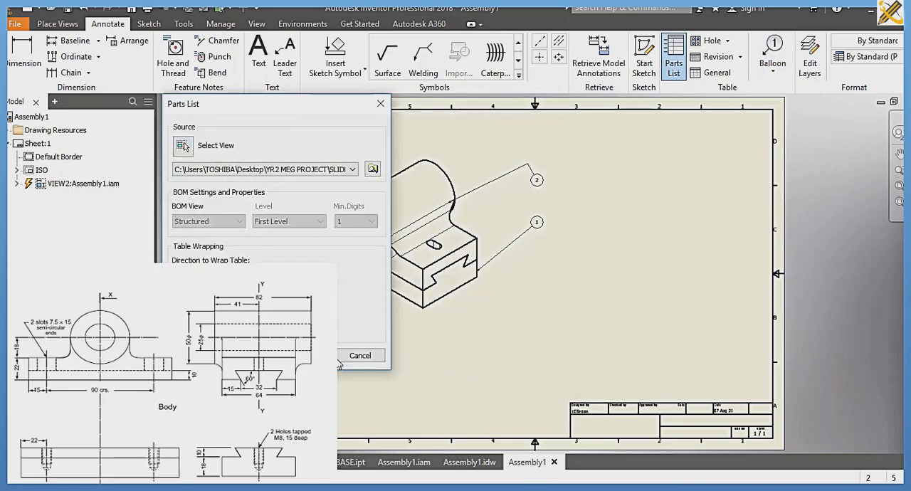
pyautogui.click(313, 355)
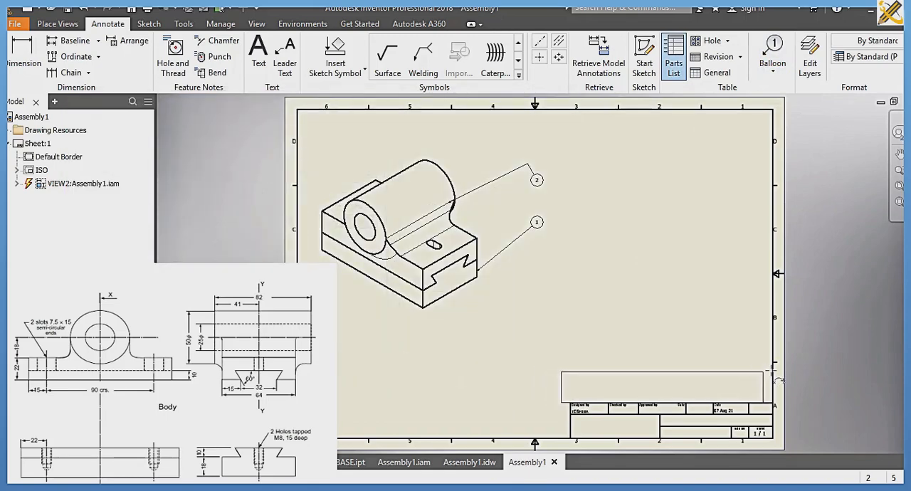
pyautogui.click(750, 372)
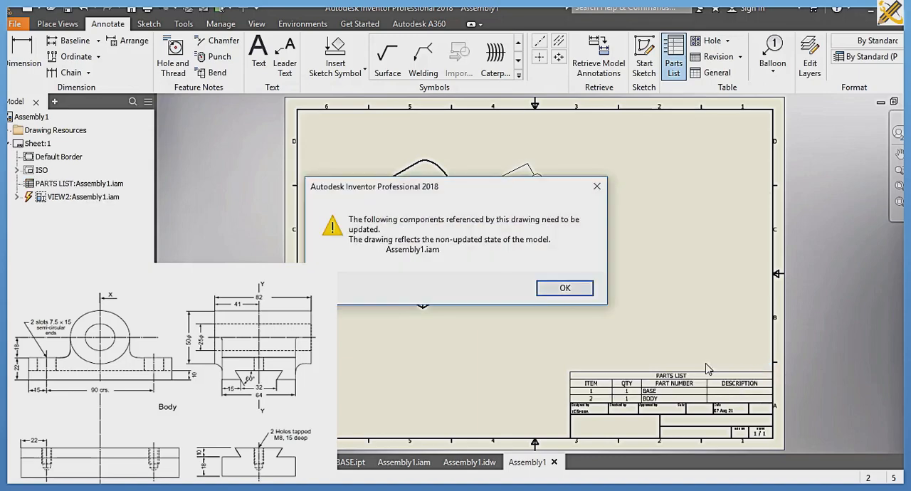
pyautogui.click(564, 289)
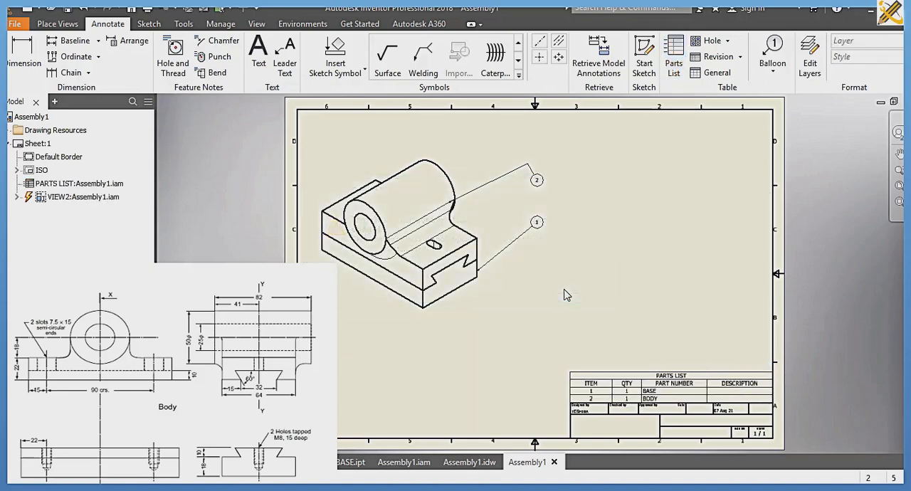
# Step: Change the parts list's PART NUMBER column heading to PART NAME
pyautogui.doubleClick(687, 376)
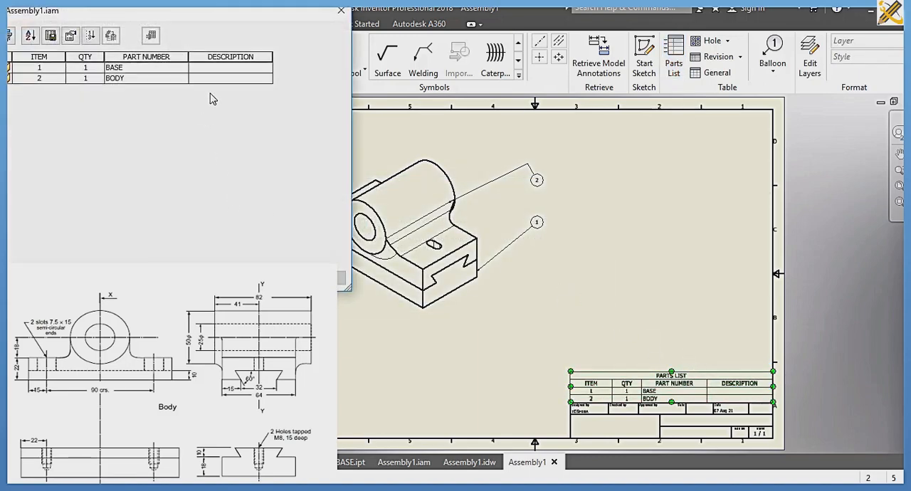
pyautogui.click(149, 57)
pyautogui.rightClick(151, 59)
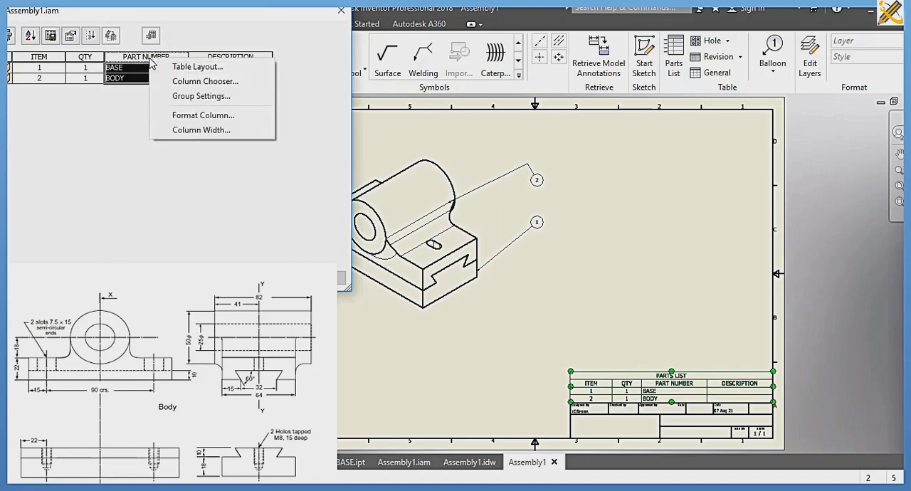
pyautogui.click(200, 115)
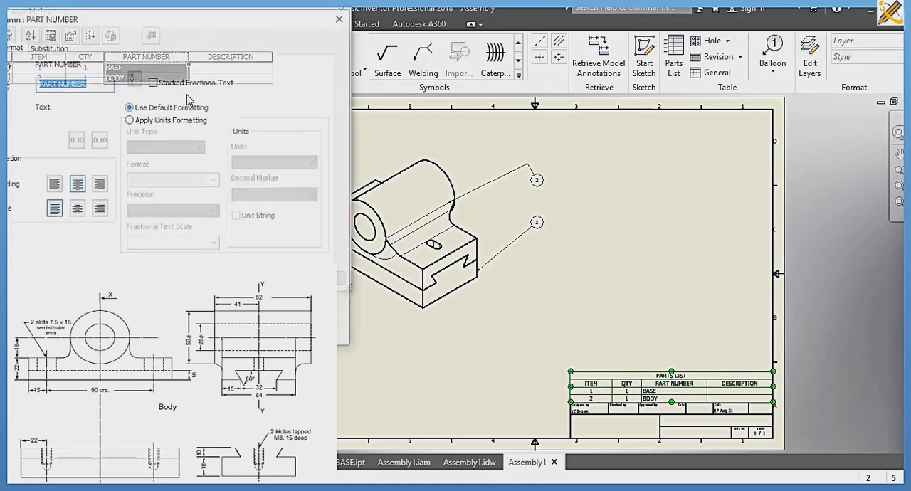
pyautogui.click(88, 83)
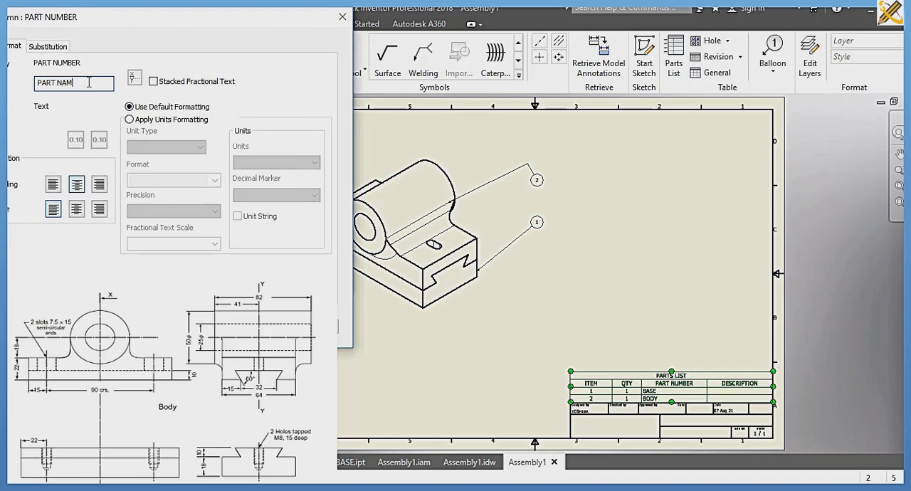
pyautogui.press('Return')
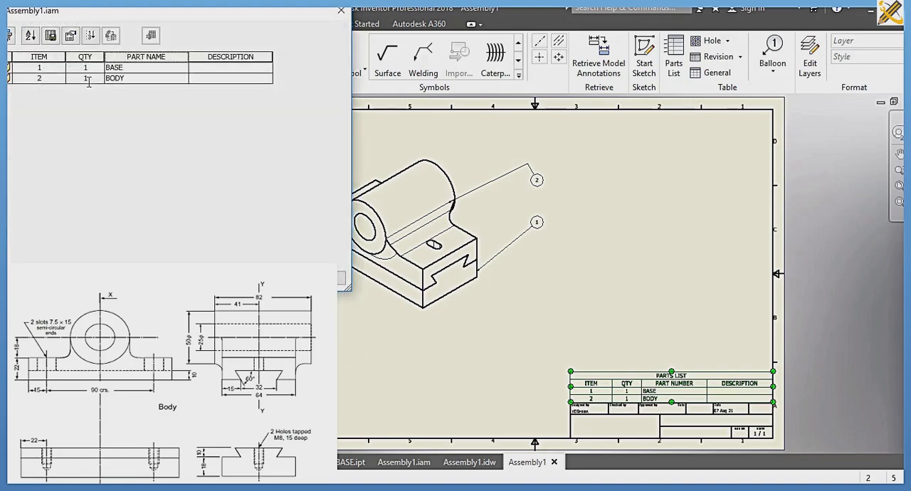
# Step: Enter MILLING as the description of the BASE item in the parts list
pyautogui.click(215, 69)
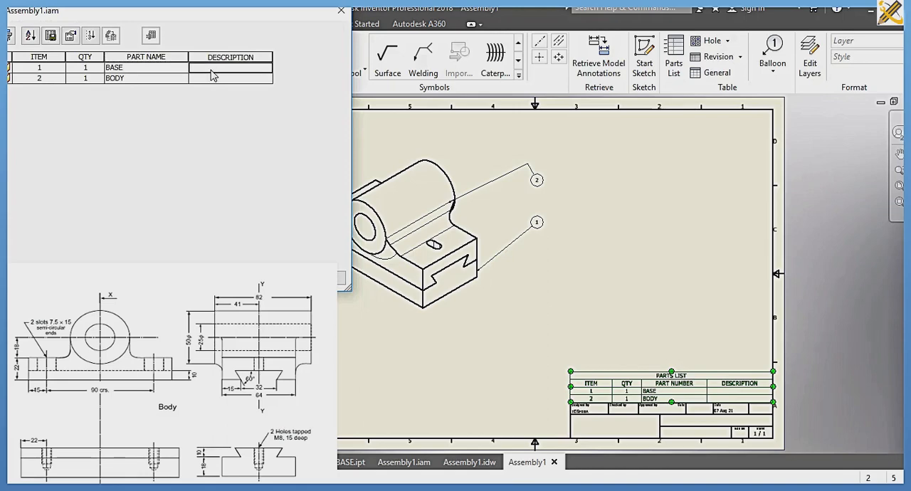
pyautogui.write('MILLING')
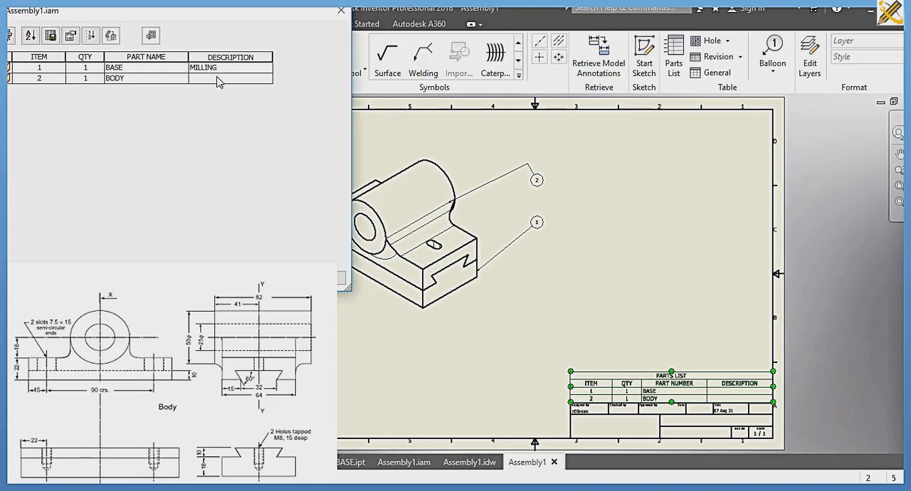
pyautogui.click(218, 80)
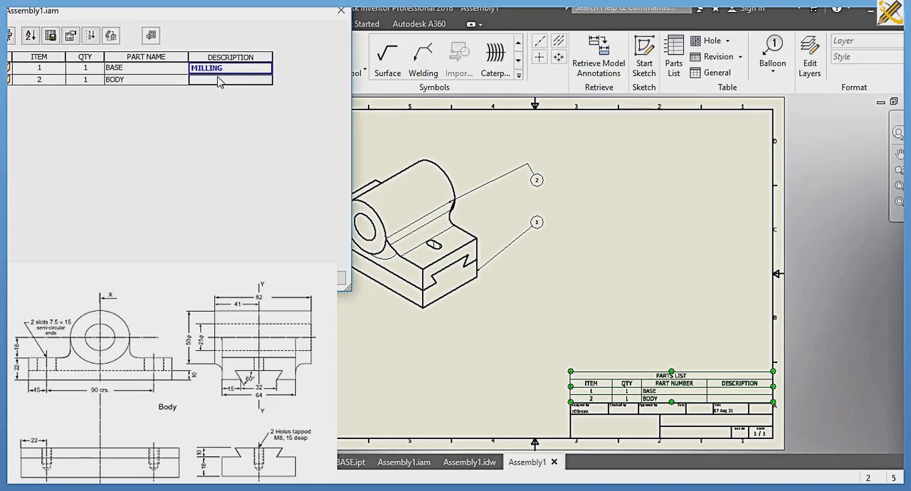
# Step: Enter MILLING AND BORING as the description of the BODY item and apply the parts list changes
pyautogui.write('MILLING AND BORING')
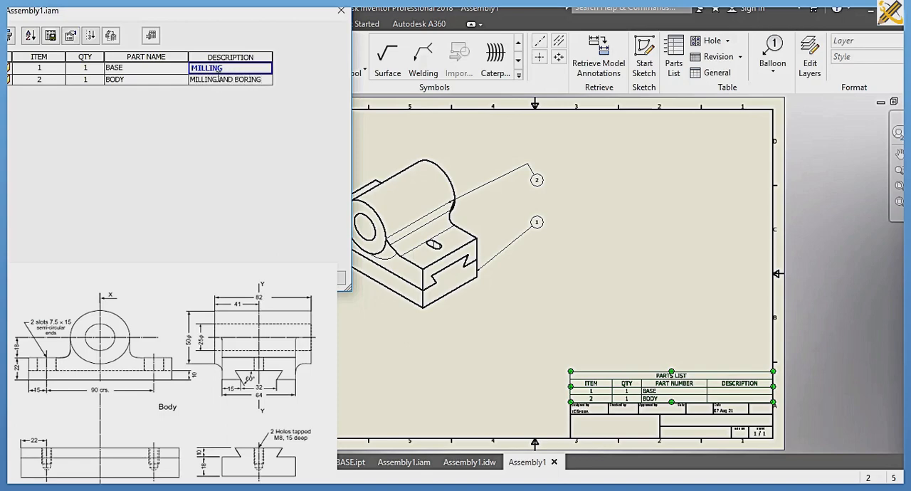
pyautogui.click(213, 277)
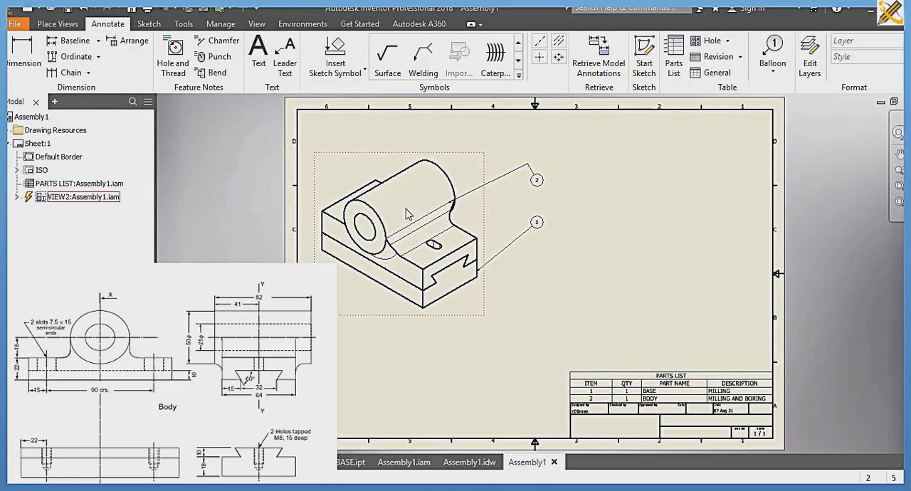
# Step: Add the text note ISOMETRIC VIEW in the large empty cell of the title block
pyautogui.click(262, 65)
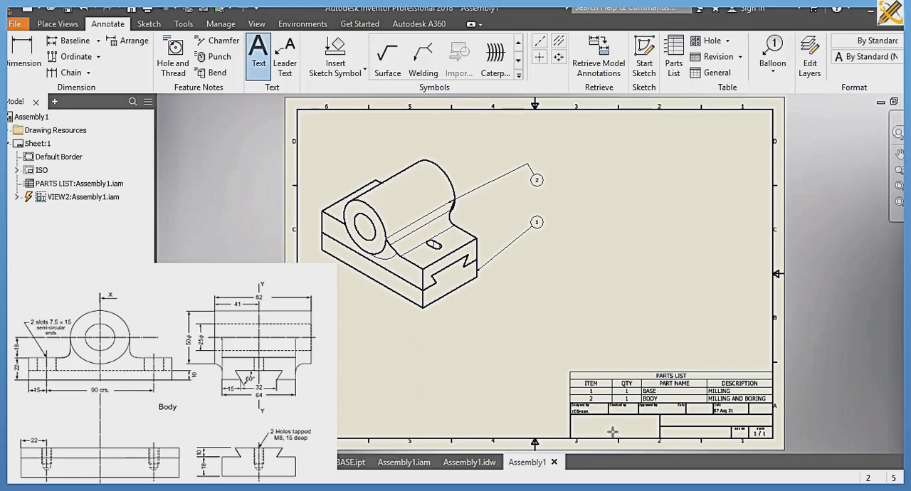
pyautogui.click(612, 432)
pyautogui.write('ISOM')
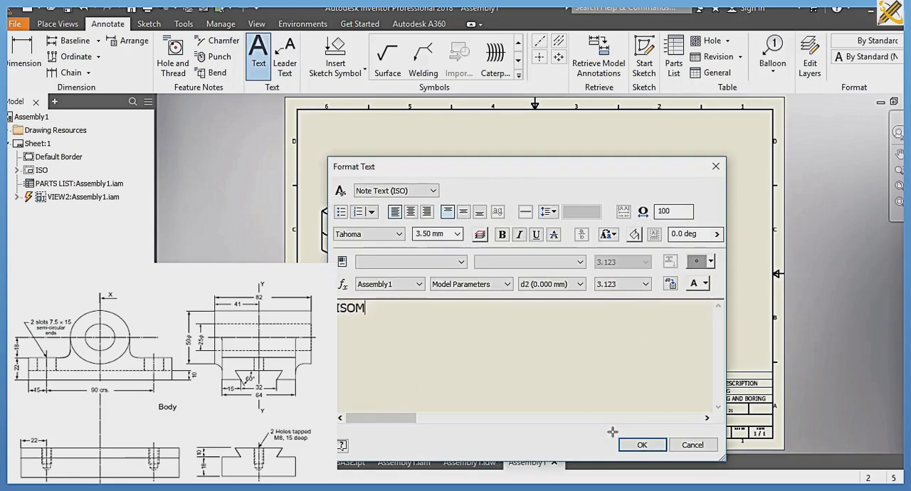
pyautogui.write('ETRIC ')
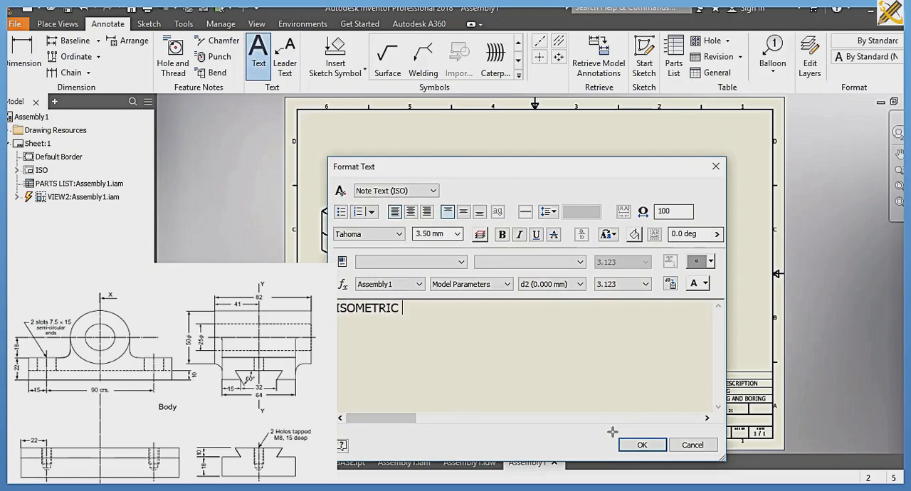
pyautogui.write('VIEW')
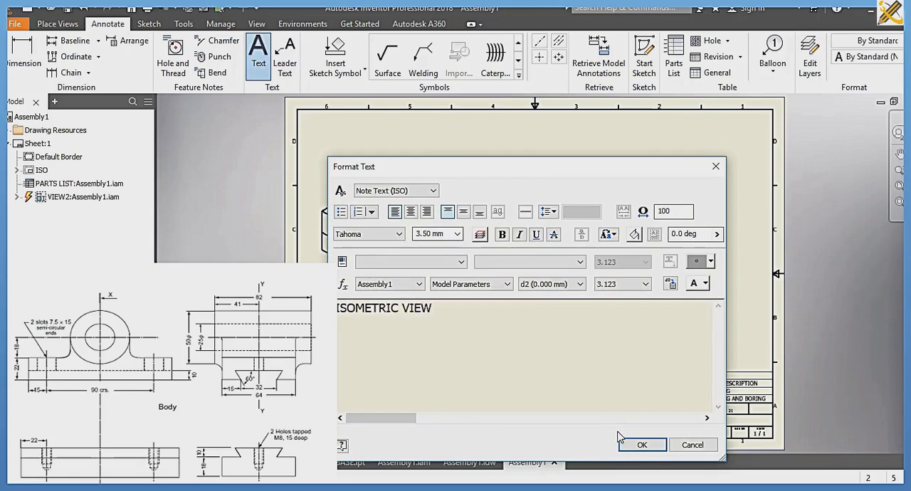
pyautogui.click(638, 445)
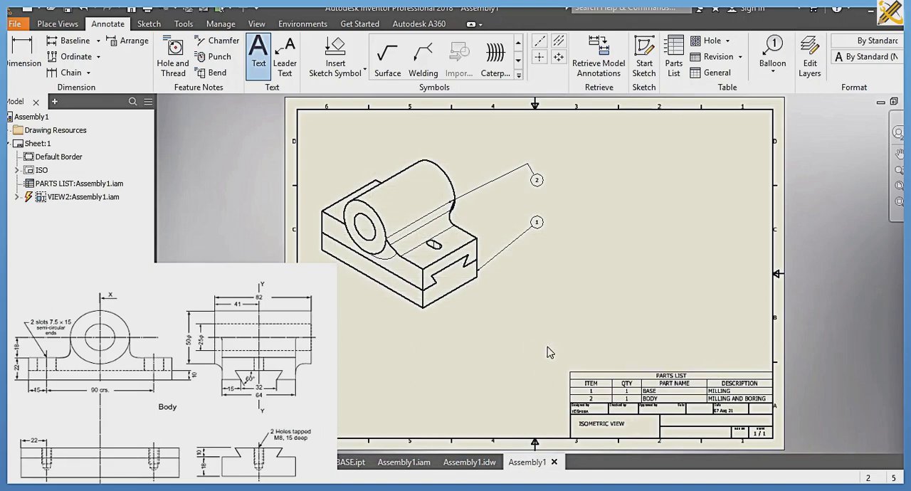
# Step: Save the drawing as ISOMETRIC VIEW in the SLIDE 2 folder as an Inventor drawing file
pyautogui.hotkey('ctrl', 's')
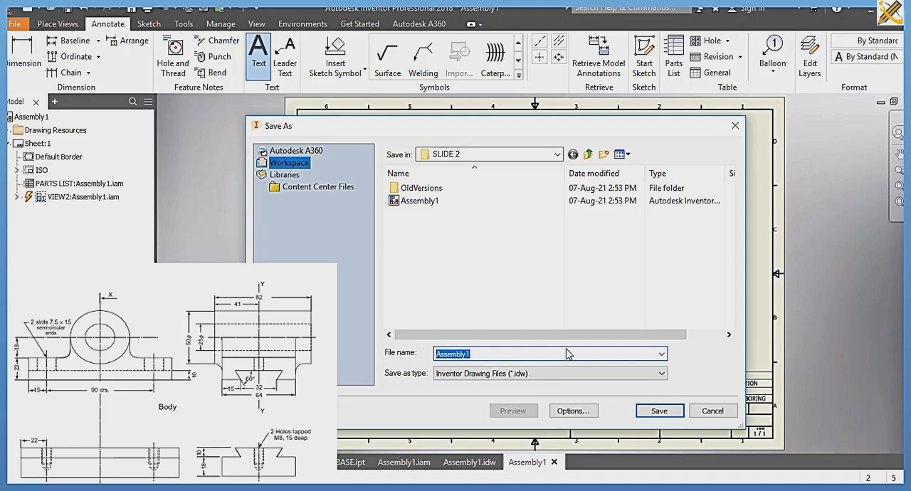
pyautogui.press('BackSpace')
pyautogui.press('Return')
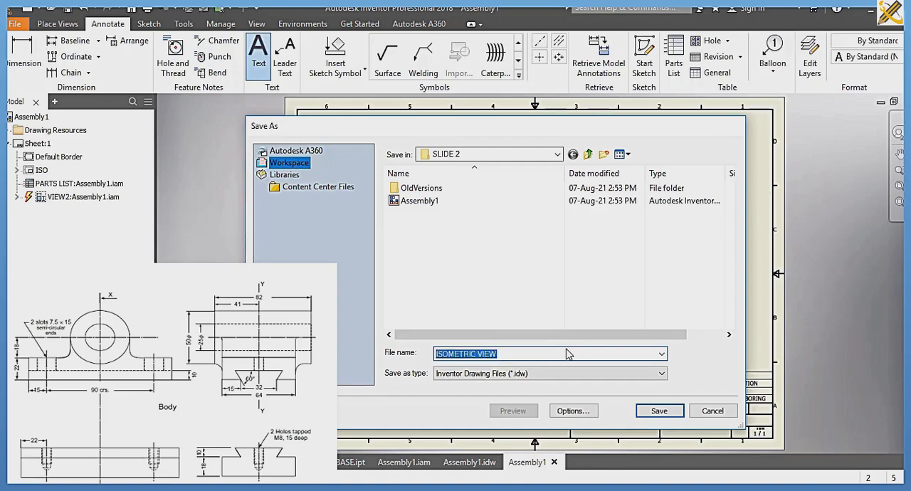
pyautogui.click(530, 192)
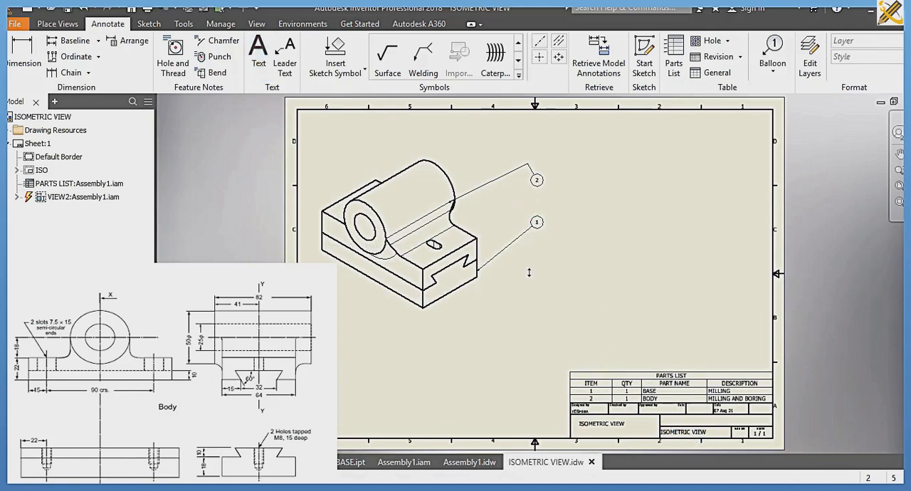
# Step: Add the text note SCALE: 1:1 in the title block cell above the drawing name
pyautogui.click(262, 63)
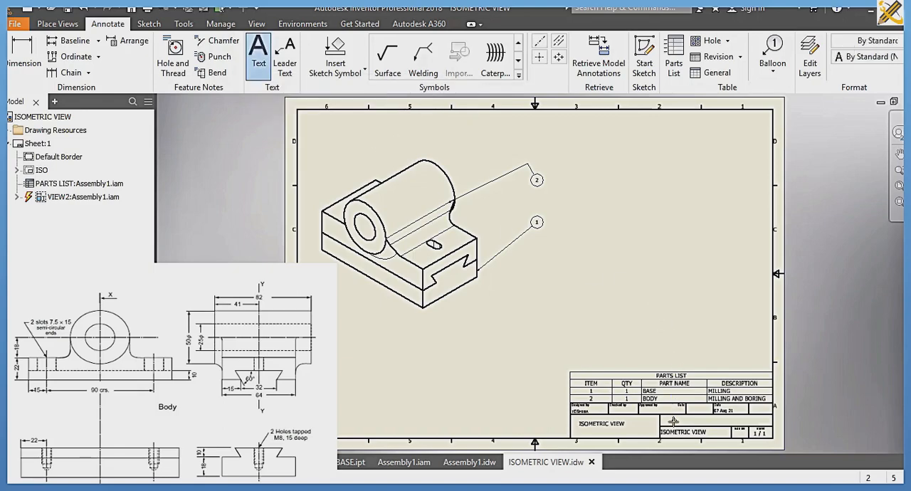
pyautogui.scroll(5, 705, 420)
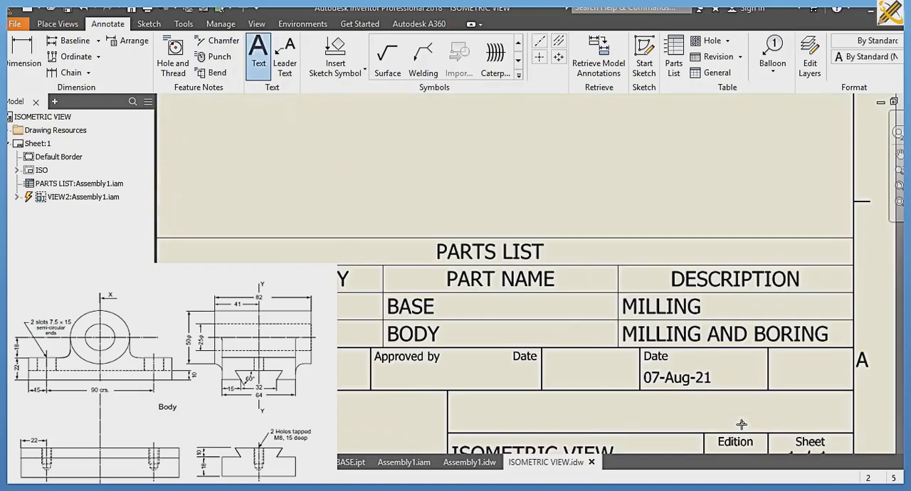
pyautogui.scroll(-5, 741, 424)
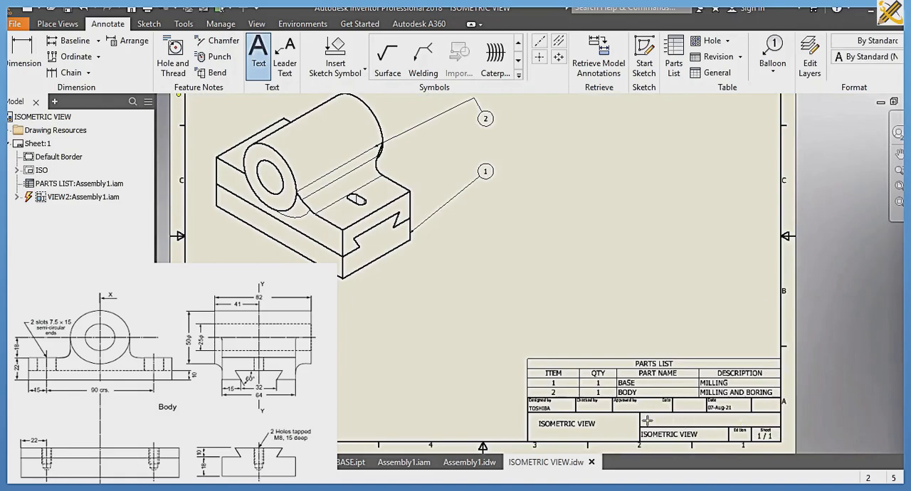
pyautogui.click(705, 421)
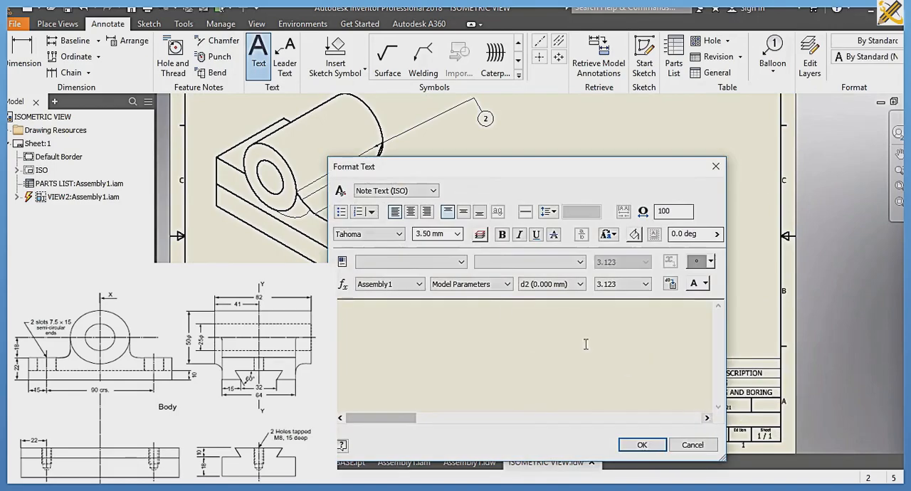
pyautogui.write('SCALE: 1:1')
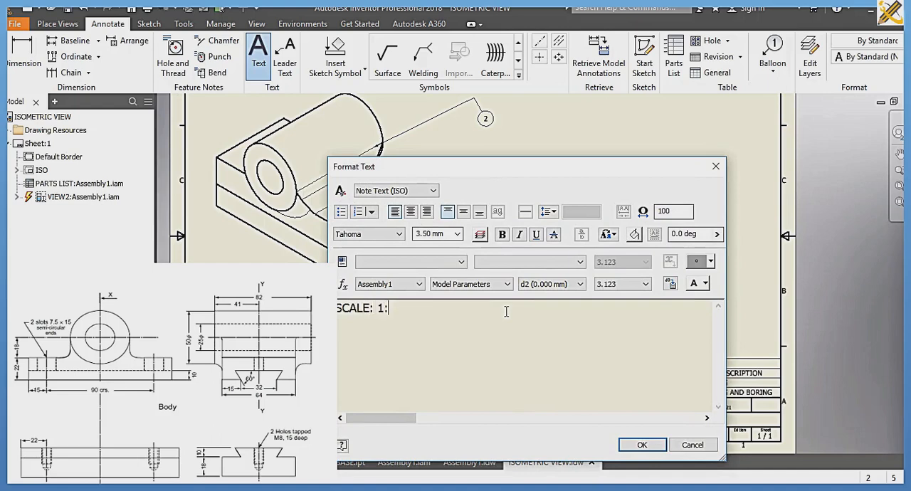
pyautogui.click(642, 445)
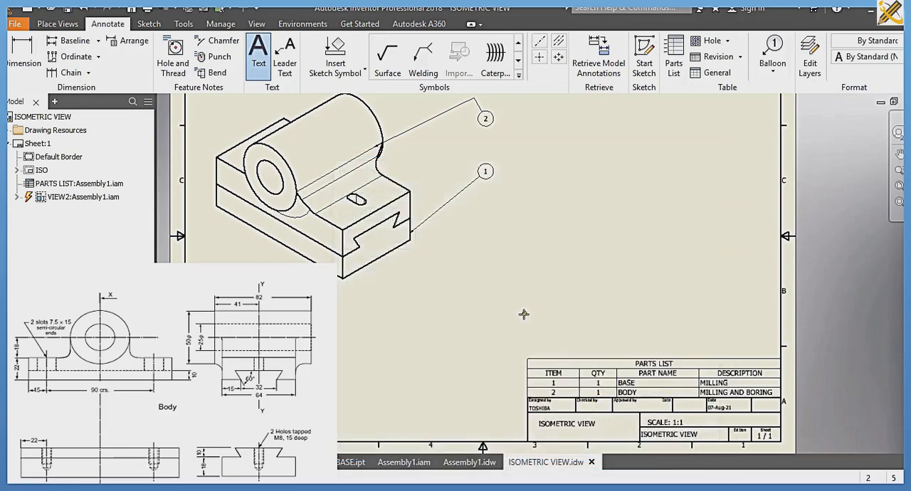
pyautogui.press('Escape')
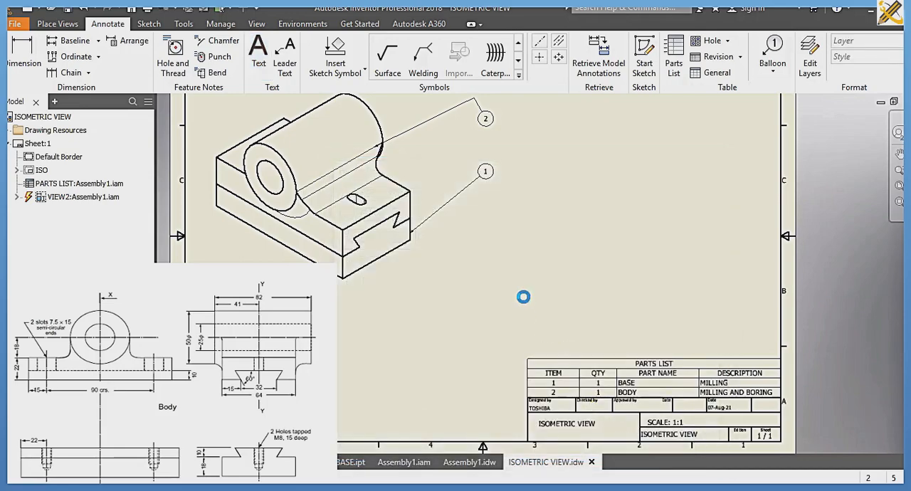
pyautogui.click(898, 185)
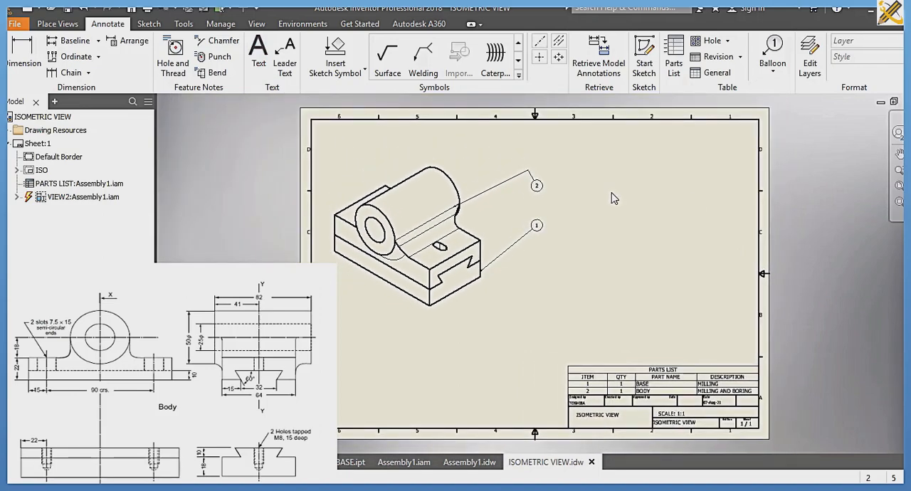
# Step: Create a new drawing from the metric ISO.idw template and start a base view of the Assembly1 file
pyautogui.hotkey('ctrl', 'n')
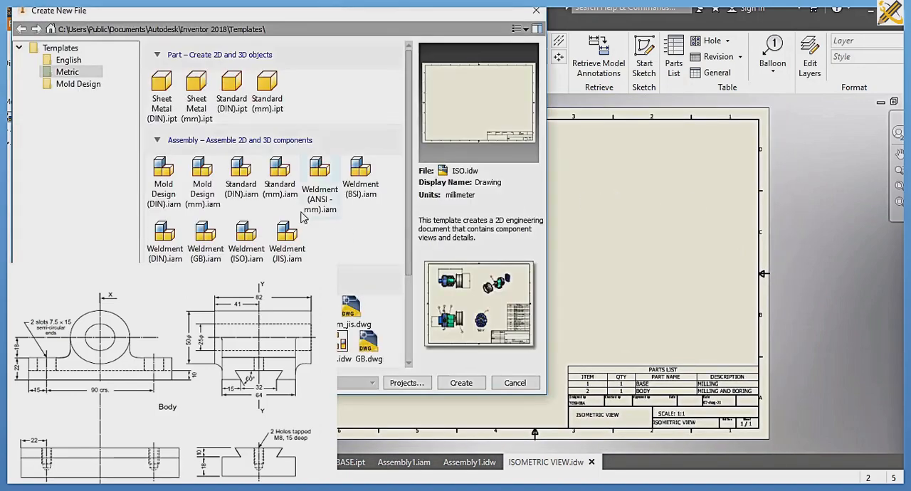
pyautogui.click(458, 382)
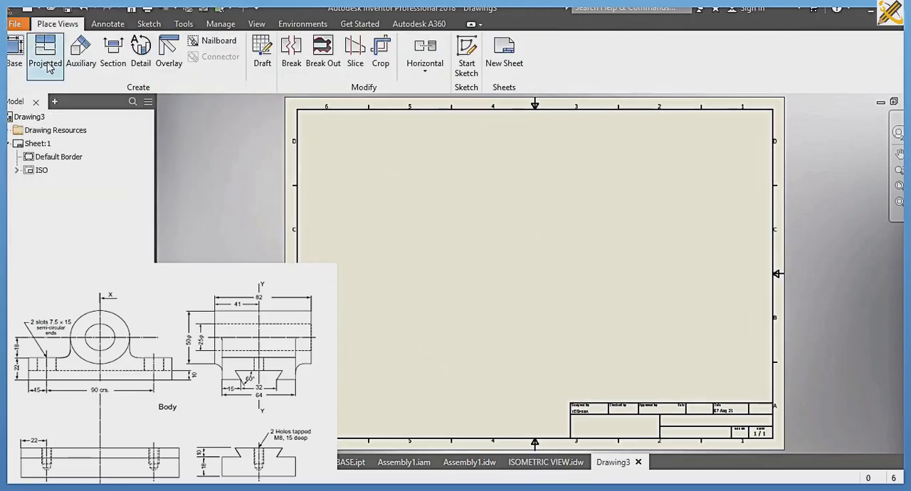
pyautogui.click(15, 61)
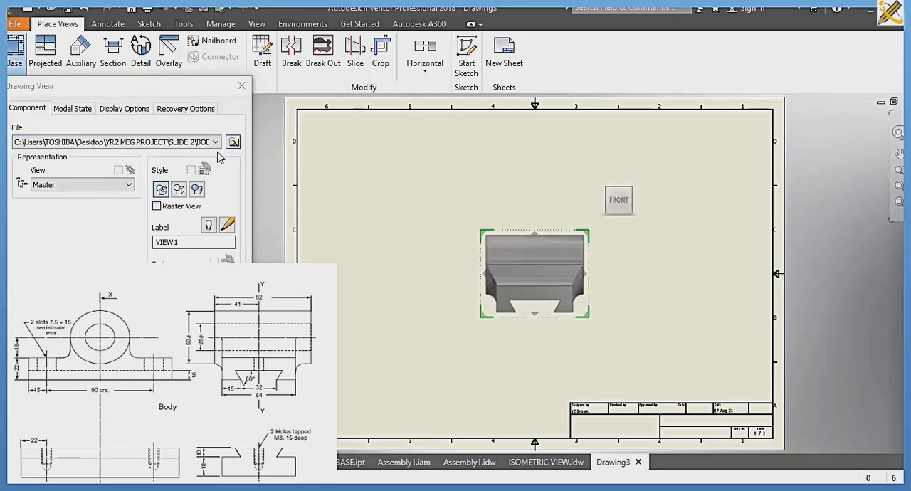
pyautogui.click(233, 142)
pyautogui.click(177, 144)
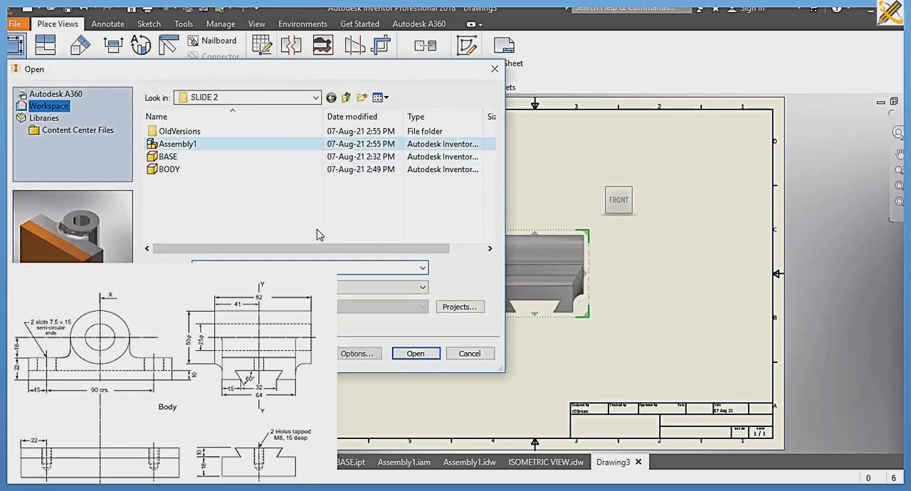
pyautogui.click(416, 353)
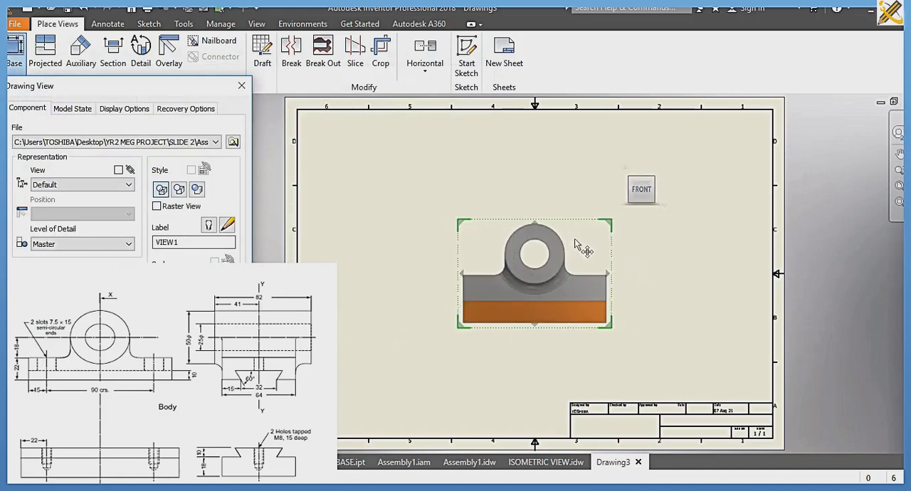
# Step: Orient the base view to TOP and place it in the lower-left area of the sheet
pyautogui.click(641, 179)
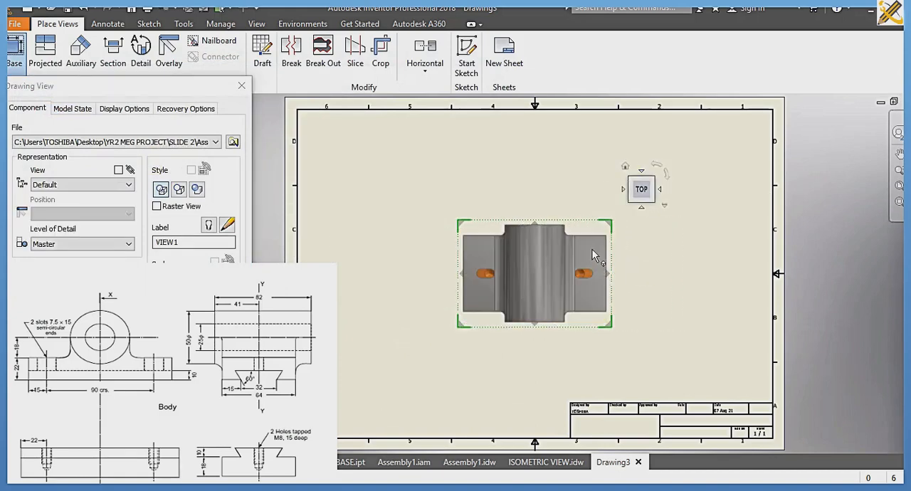
pyautogui.moveTo(576, 266)
pyautogui.mouseDown()
pyautogui.moveTo(494, 345)
pyautogui.moveTo(458, 348)
pyautogui.mouseUp()
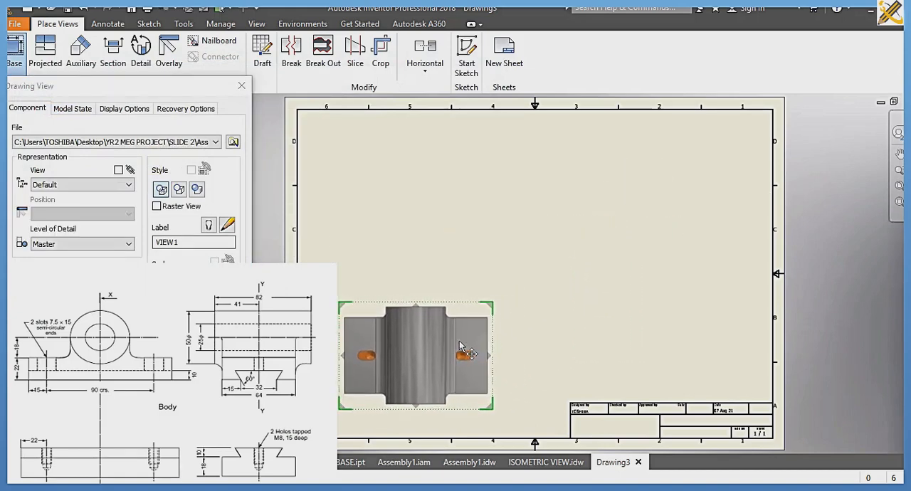
pyautogui.click(165, 293)
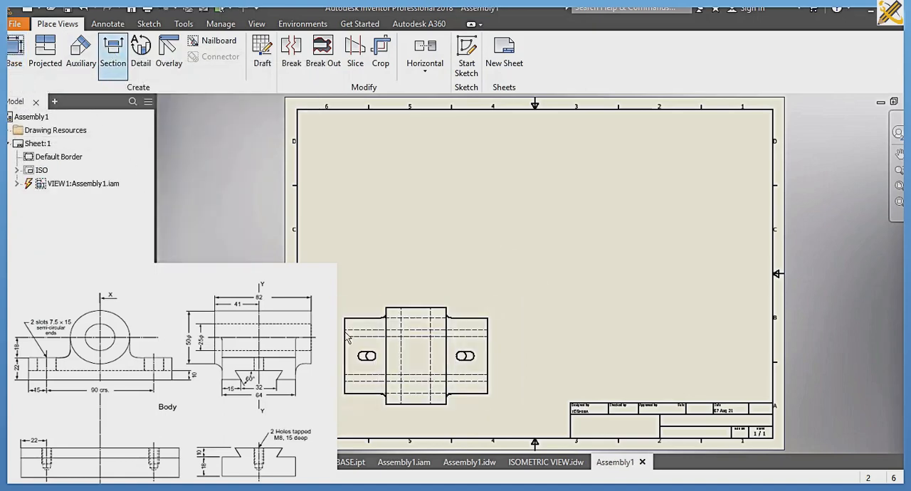
# Step: Create a section view from the top view, cut horizontally through both slots, and place it directly above
pyautogui.click(112, 56)
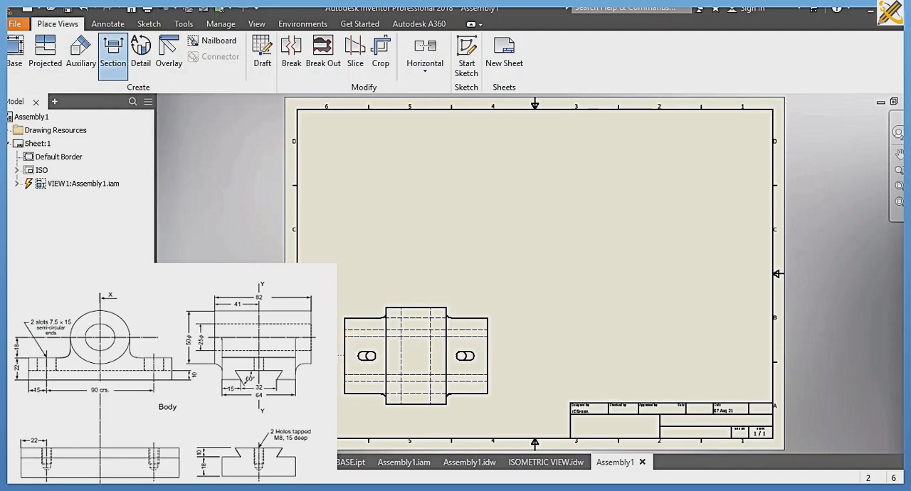
pyautogui.click(339, 355)
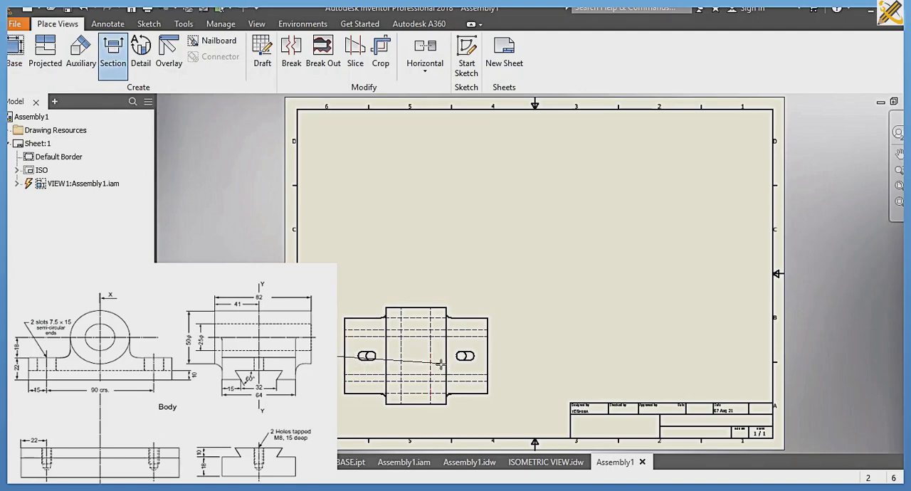
pyautogui.click(502, 355)
pyautogui.rightClick(502, 307)
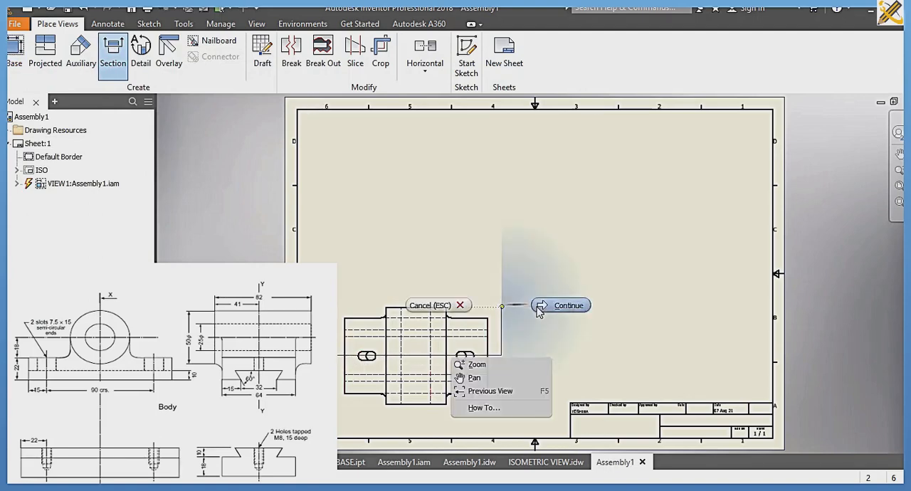
pyautogui.click(541, 304)
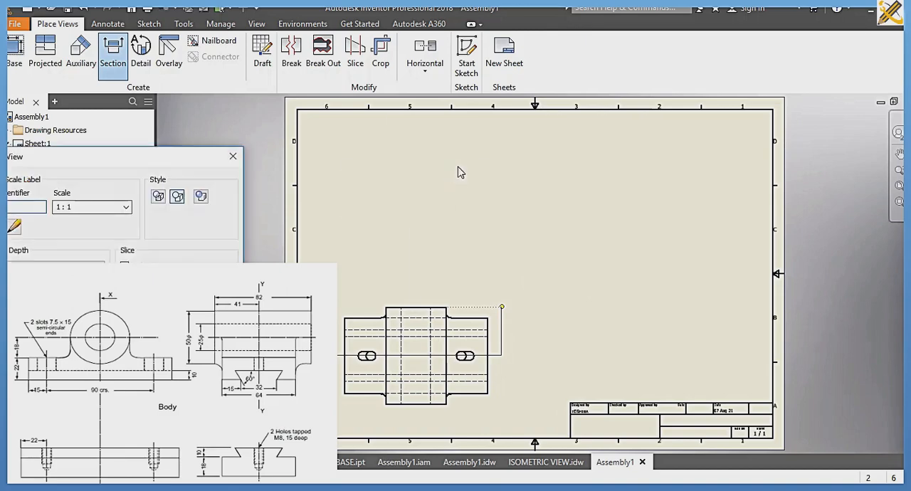
pyautogui.click(459, 163)
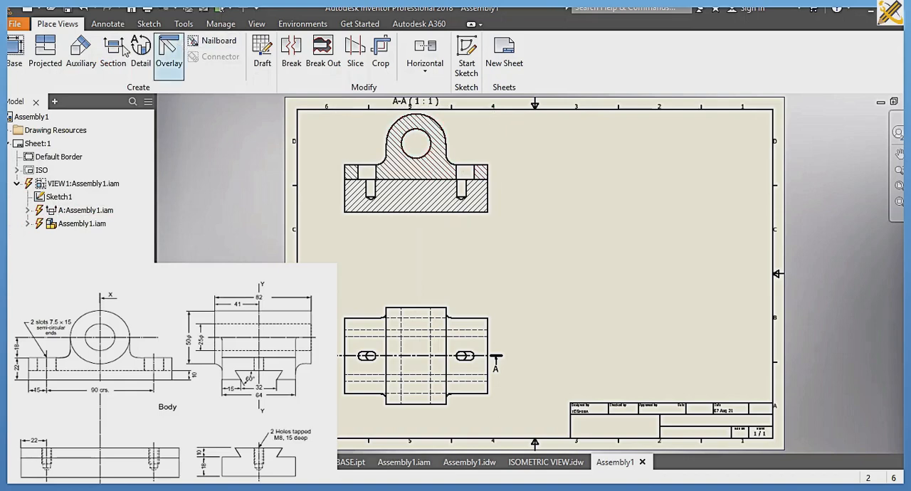
# Step: Create a section view cut vertically through the bore centre of the sectioned front view, placing it to the right
pyautogui.click(412, 157)
pyautogui.press('space')
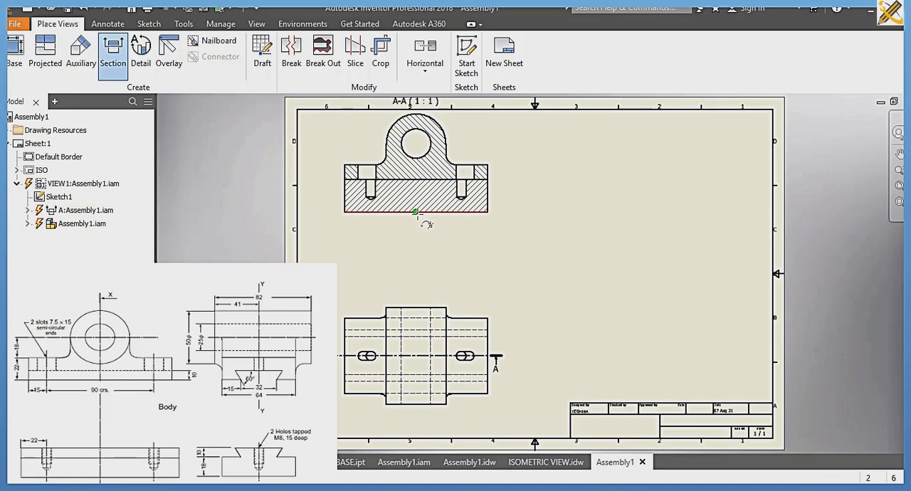
pyautogui.click(416, 221)
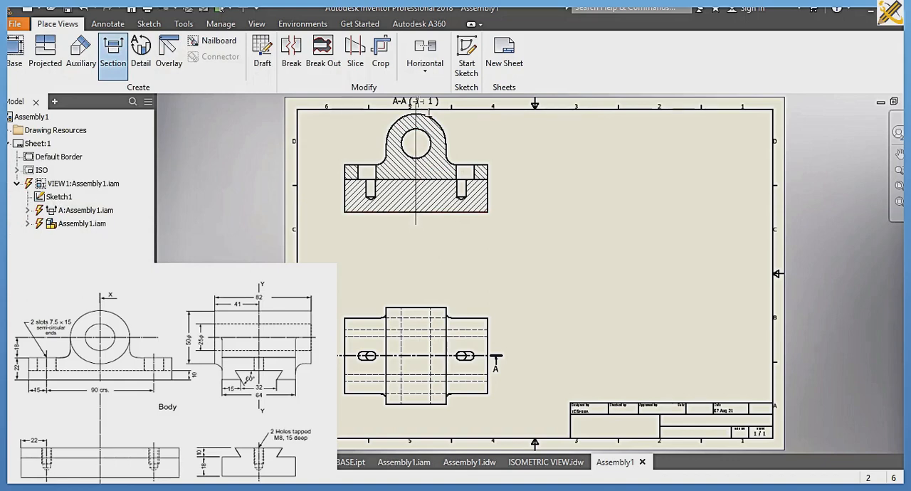
pyautogui.click(417, 102)
pyautogui.rightClick(460, 105)
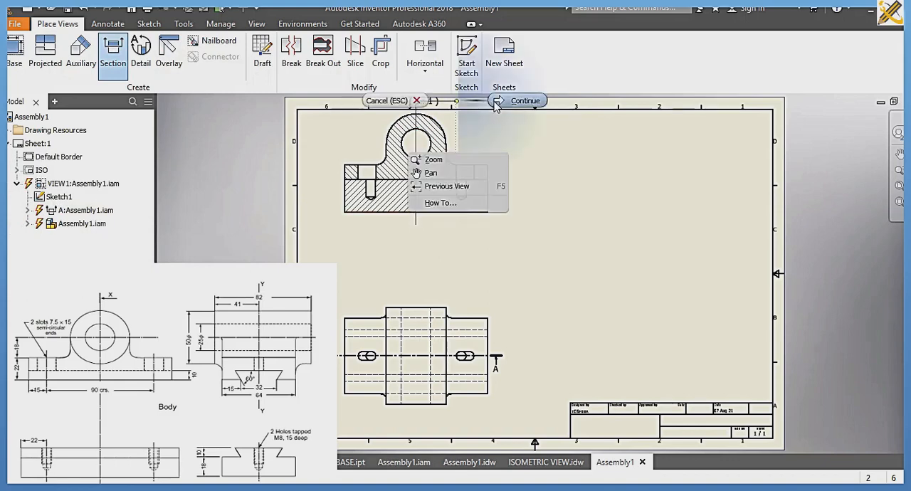
pyautogui.click(523, 97)
pyautogui.click(663, 141)
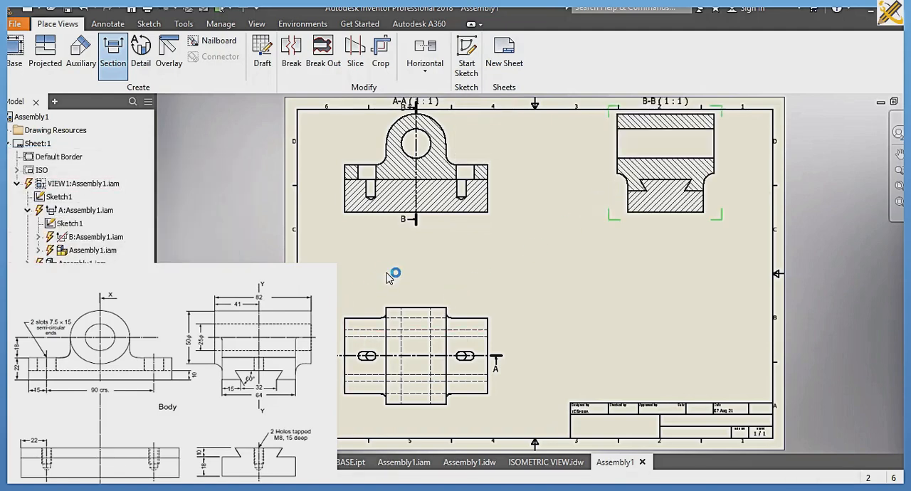
# Step: Move the sectioned front view A-A slightly down the sheet, keeping it above the top view
pyautogui.click(465, 219)
pyautogui.moveTo(465, 230); pyautogui.dragTo(467, 253)
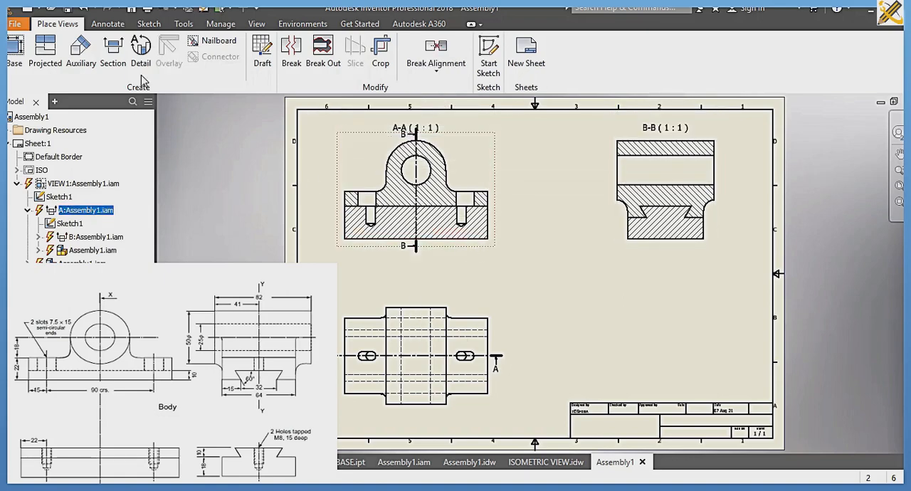
# Step: Dimension the outer boss radius and the bore diameter in section view A-A, placing both beside the boss
pyautogui.click(110, 25)
pyautogui.click(31, 64)
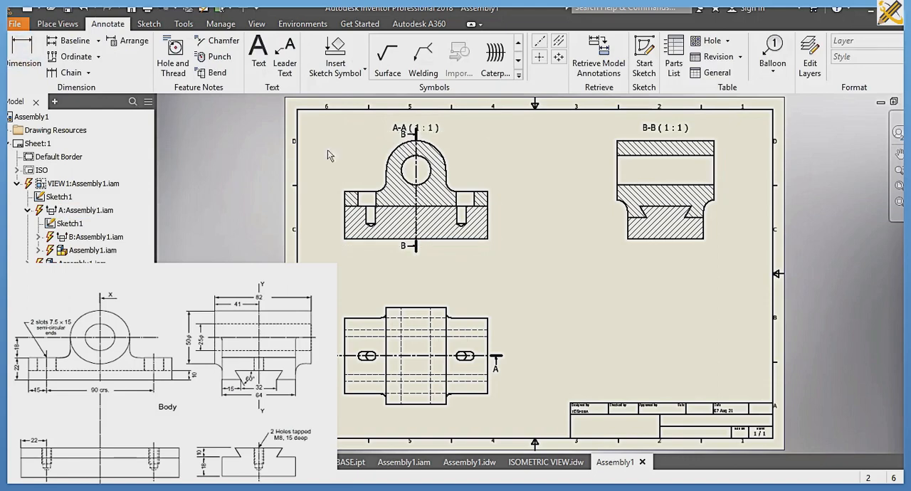
pyautogui.click(441, 152)
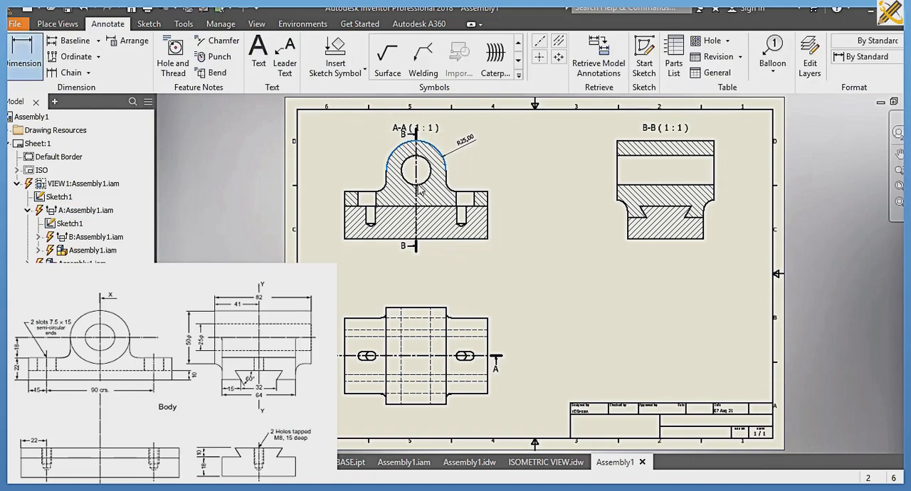
pyautogui.click(427, 179)
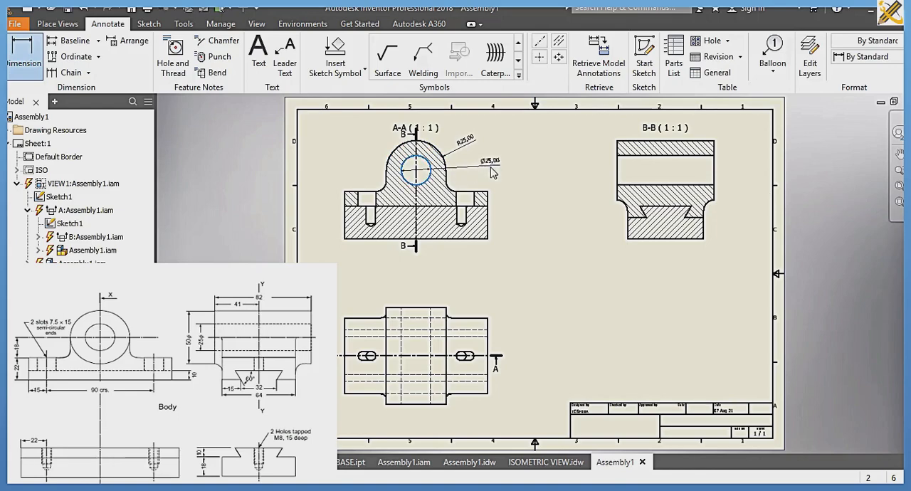
pyautogui.click(490, 168)
# Step: Dimension the radius of the fillet between the boss and the right flange in section view A-A
pyautogui.scroll(5, 451, 192)
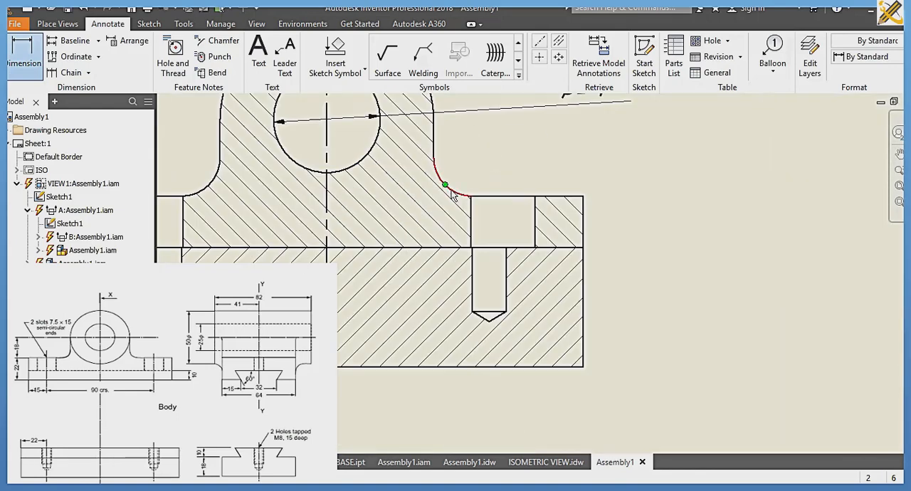
pyautogui.click(454, 189)
pyautogui.click(549, 161)
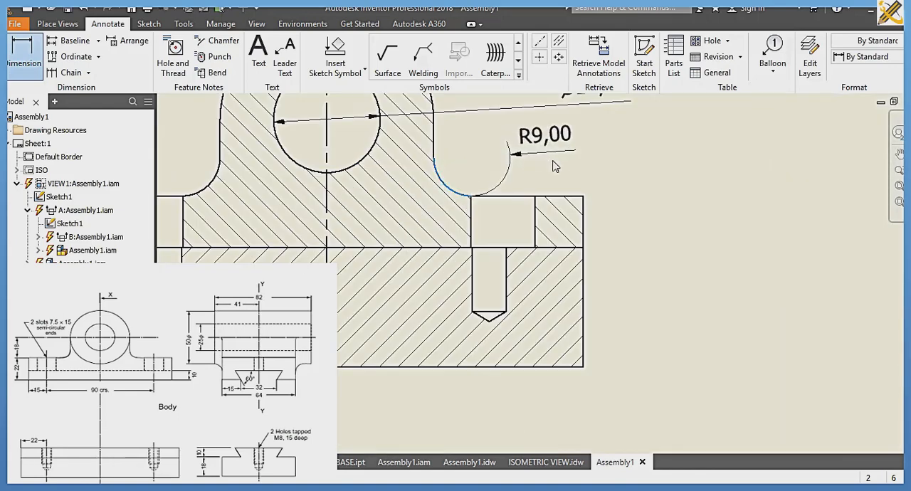
pyautogui.press('Escape')
# Step: Dimension the body flange's thickness and the base's height along the right edge of section view A-A
pyautogui.click(584, 225)
pyautogui.click(631, 223)
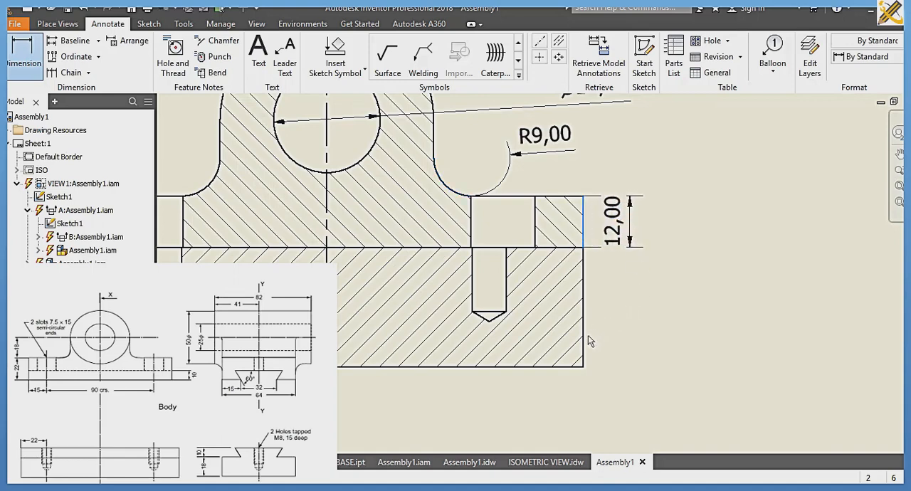
pyautogui.click(583, 334)
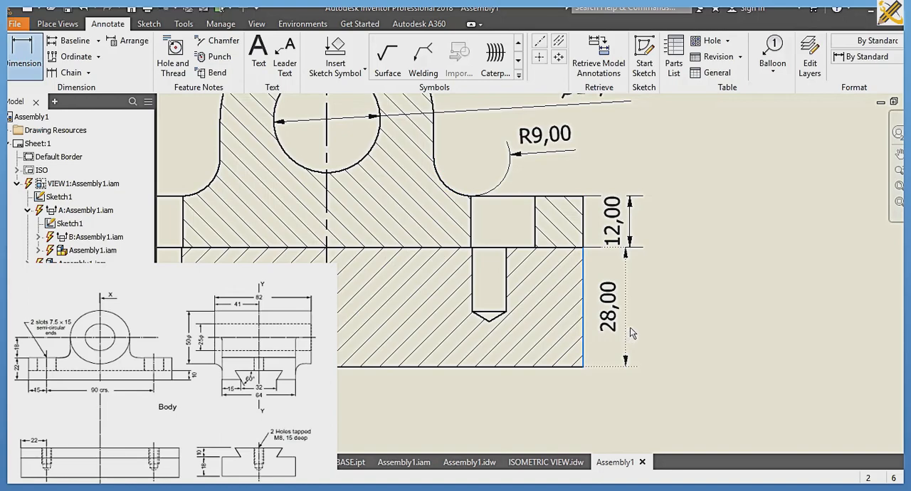
pyautogui.click(632, 325)
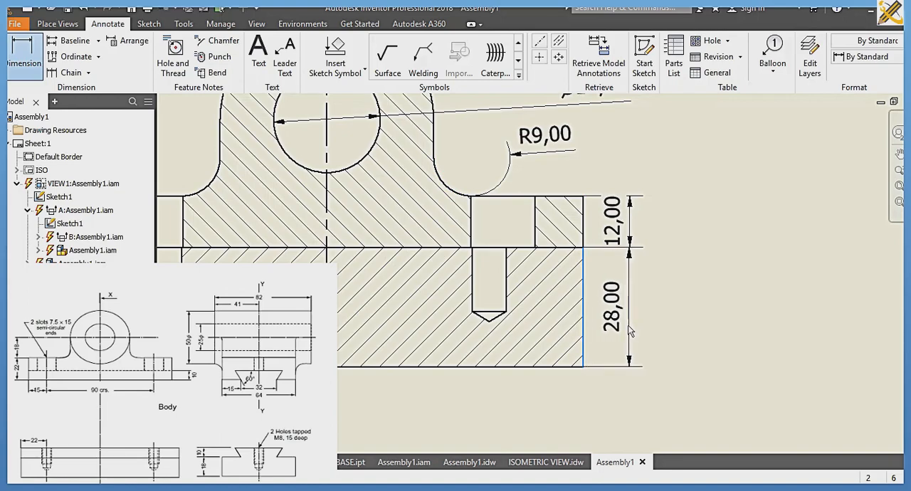
# Step: Dimension the boss's overall depth and the flange's depth in the top view, placing both to its right
pyautogui.scroll(-5, 632, 328)
pyautogui.scroll(3, 631, 327)
pyautogui.scroll(-3, 599, 306)
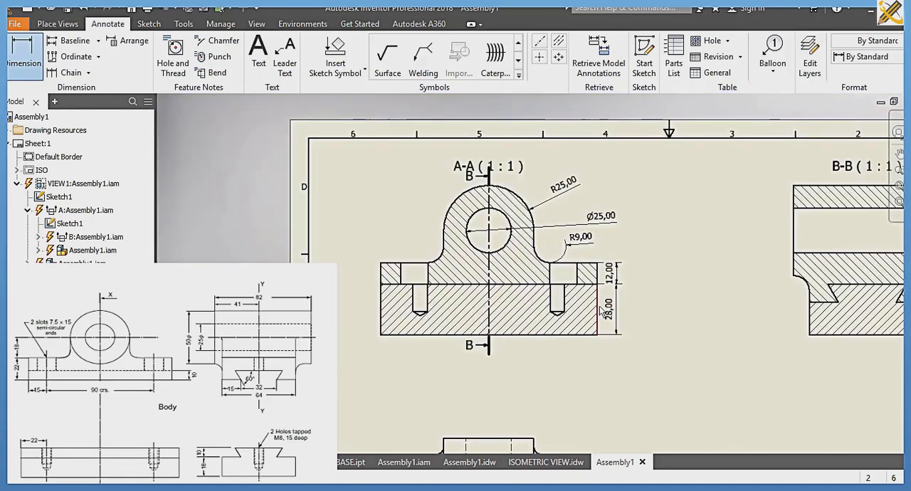
pyautogui.moveTo(596, 293); pyautogui.dragTo(537, 152, button='middle')
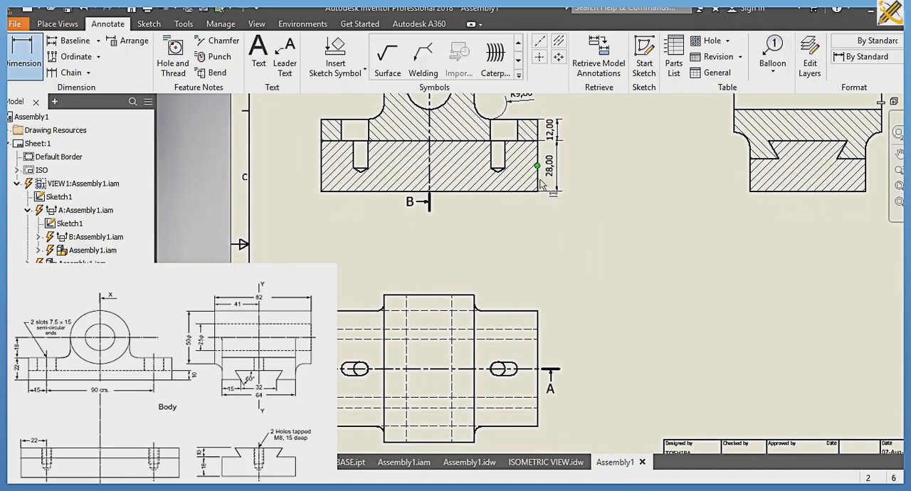
pyautogui.click(475, 324)
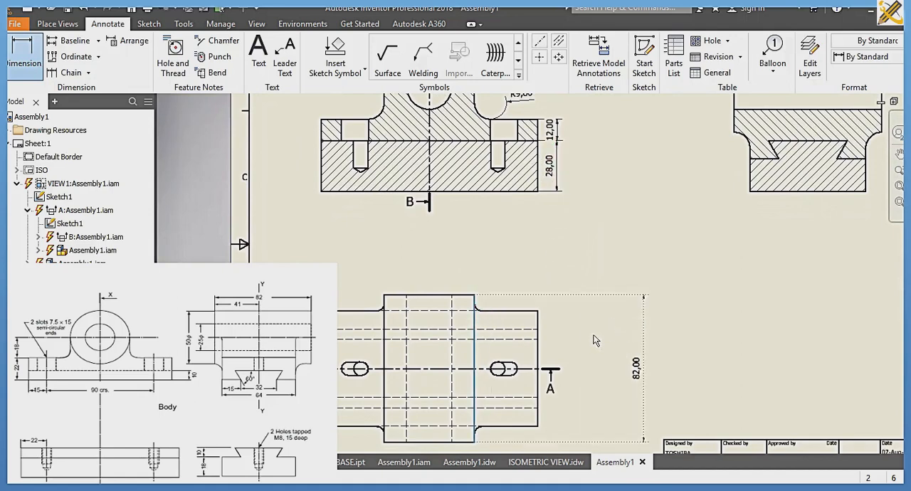
pyautogui.click(538, 350)
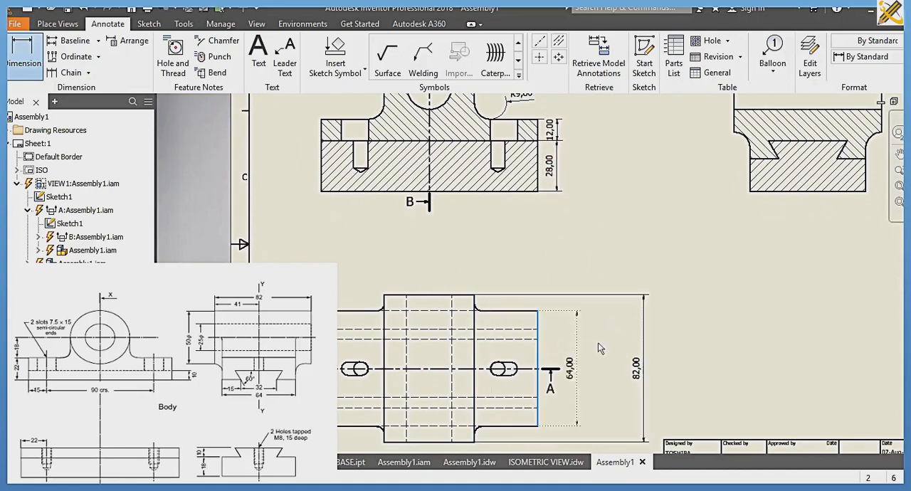
# Step: Dimension the right slot's end radius and the diameter of the hole within the left slot in the top view
pyautogui.click(515, 369)
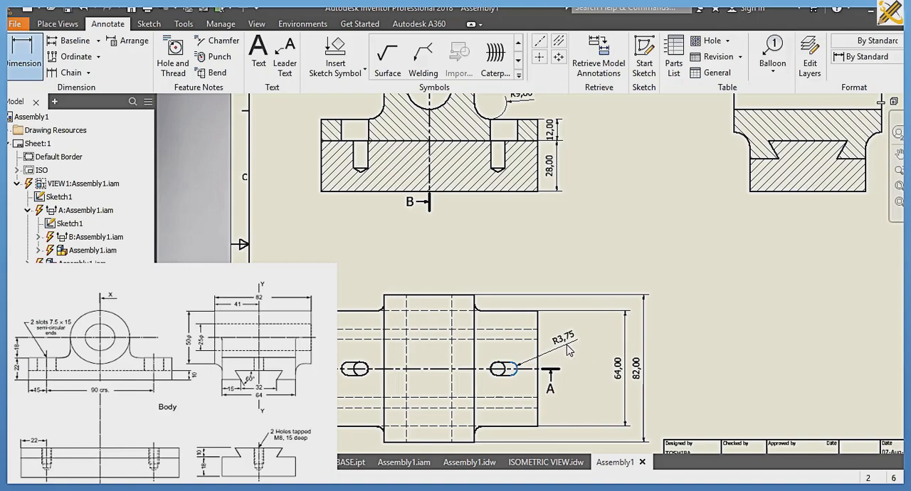
pyautogui.click(569, 349)
pyautogui.scroll(3, 357, 377)
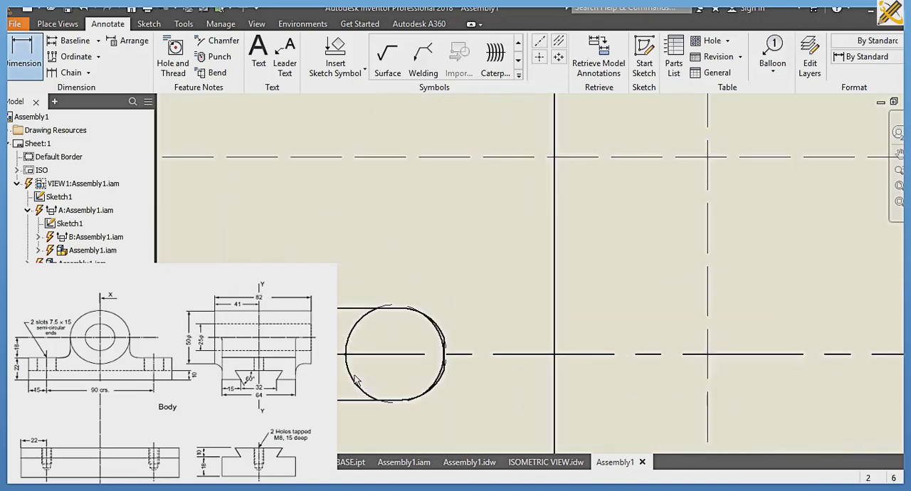
pyautogui.click(356, 373)
pyautogui.scroll(-3, 358, 375)
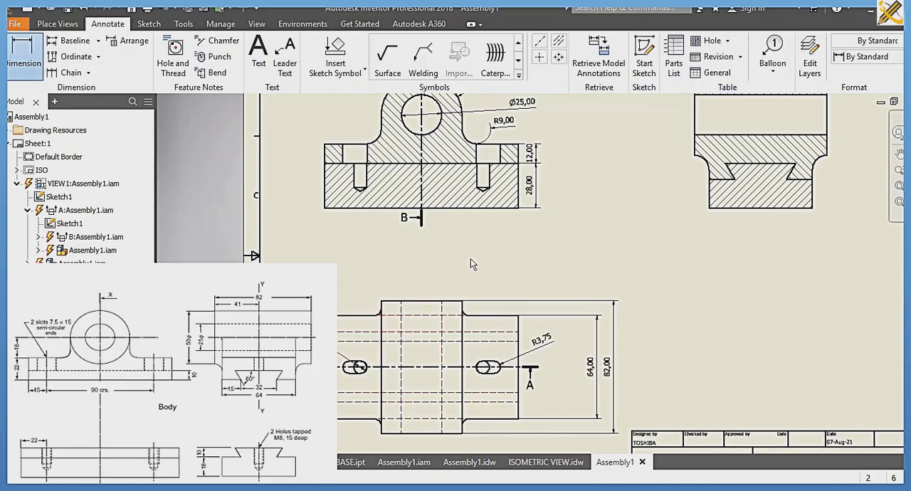
# Step: Dimension the horizontal spacing between the right and left slots, placing the dimension above the top view
pyautogui.moveTo(470, 270)
pyautogui.mouseDown(button='middle')
pyautogui.moveTo(467, 315)
pyautogui.moveTo(446, 322)
pyautogui.mouseUp(button='middle')
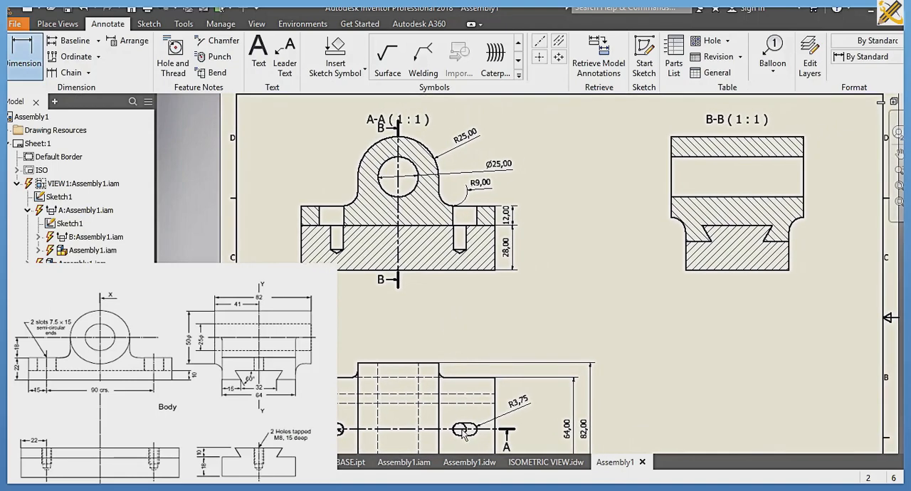
pyautogui.scroll(5, 467, 432)
pyautogui.scroll(-1, 465, 445)
pyautogui.moveTo(465, 445); pyautogui.dragTo(471, 377, button='middle')
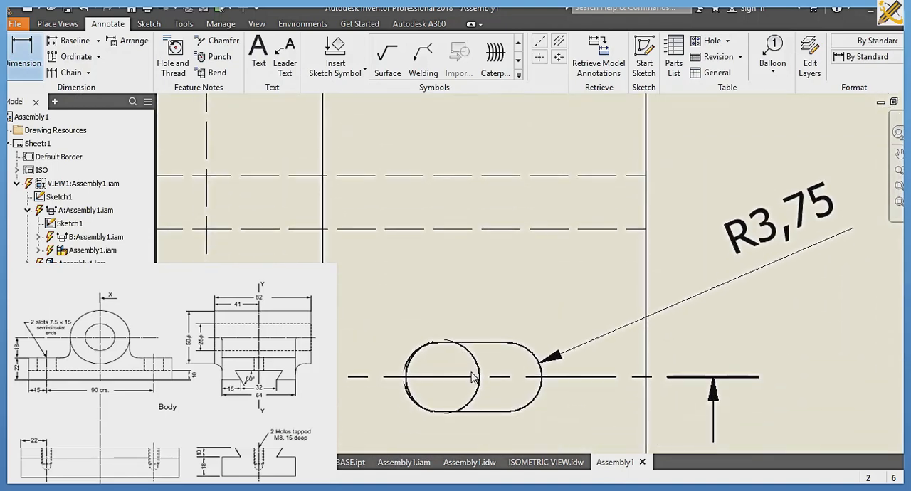
pyautogui.click(472, 342)
pyautogui.scroll(-3, 472, 342)
pyautogui.scroll(-1, 306, 338)
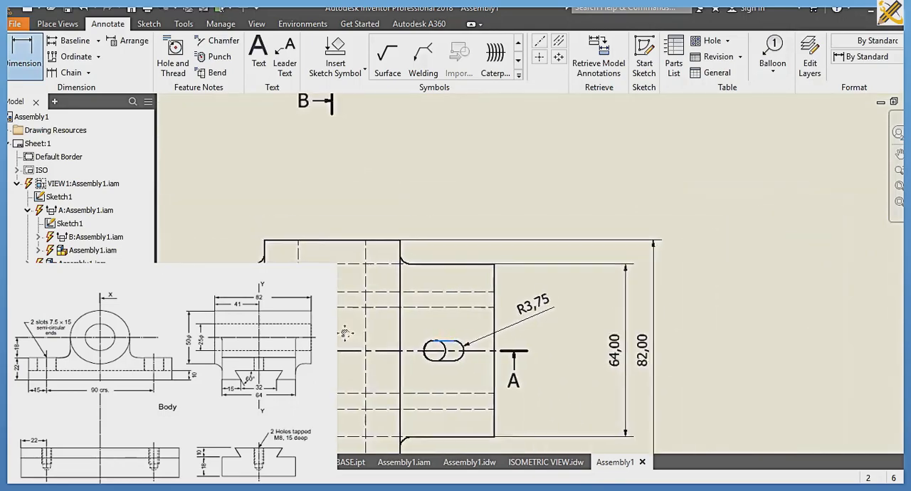
pyautogui.scroll(9, 380, 333)
pyautogui.moveTo(250, 339); pyautogui.dragTo(488, 321, button='middle')
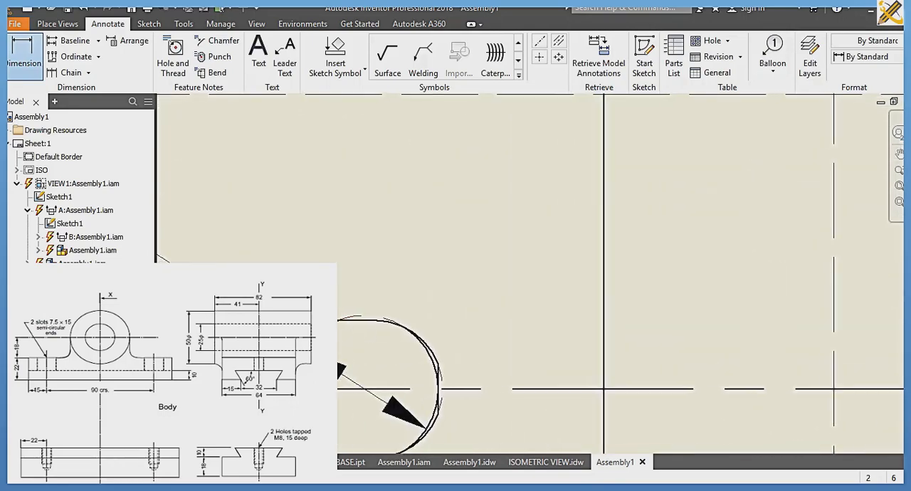
pyautogui.scroll(-5, 411, 220)
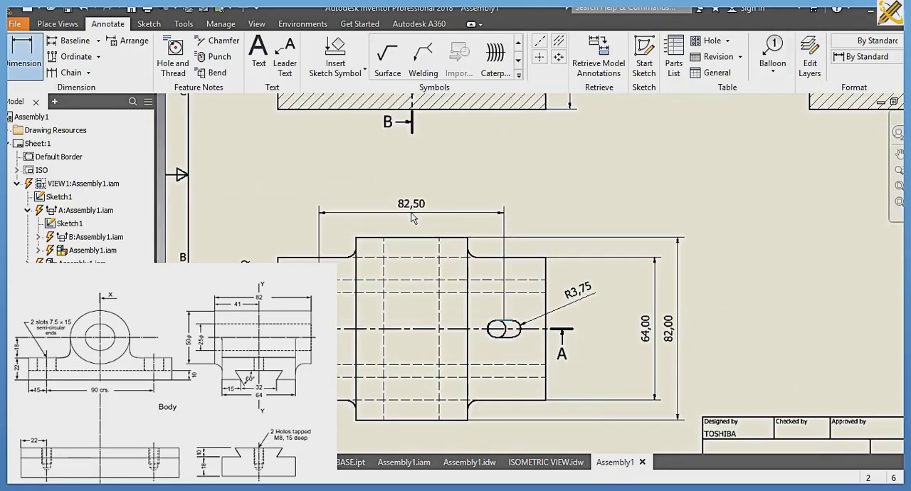
pyautogui.click(413, 219)
# Step: Dimension the dovetail's narrow width below section view B-B and its height to the right of the view
pyautogui.scroll(-3, 413, 218)
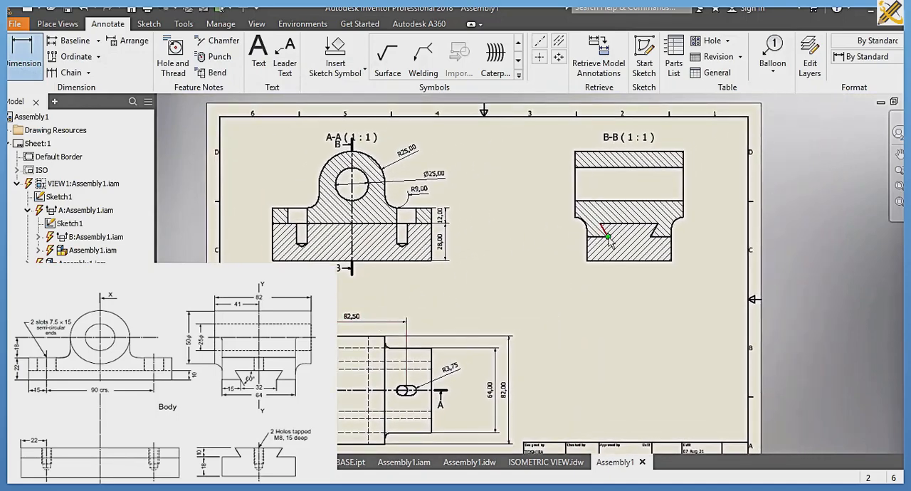
pyautogui.click(607, 235)
pyautogui.click(651, 236)
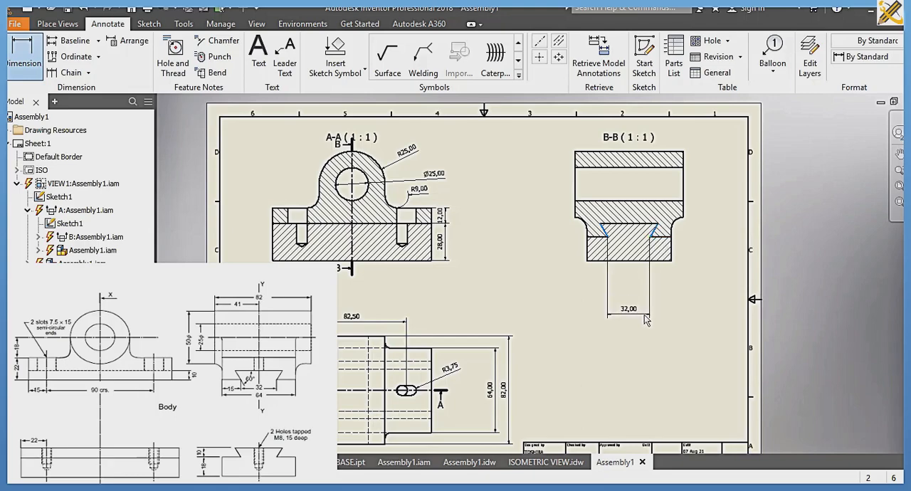
pyautogui.click(648, 315)
pyautogui.click(608, 236)
pyautogui.click(616, 226)
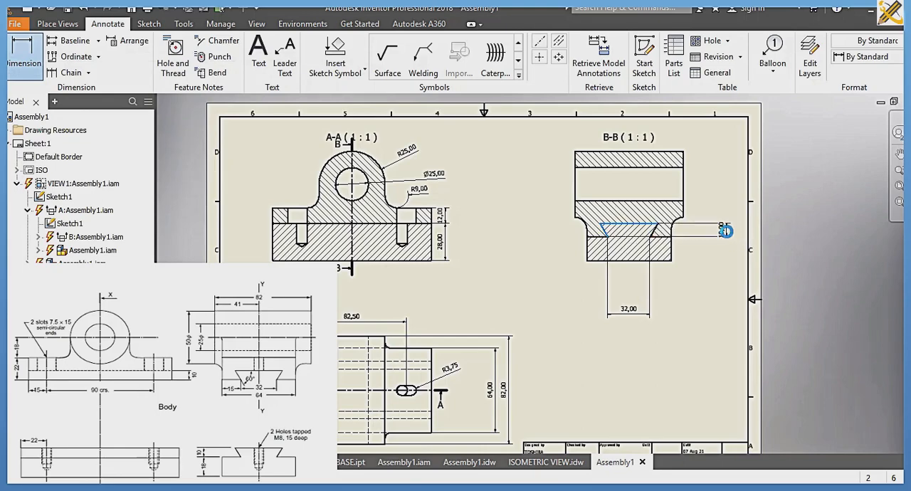
# Step: Dimension the angle between the dovetail's upper edge and its left slanted side in section view B-B
pyautogui.scroll(5, 670, 246)
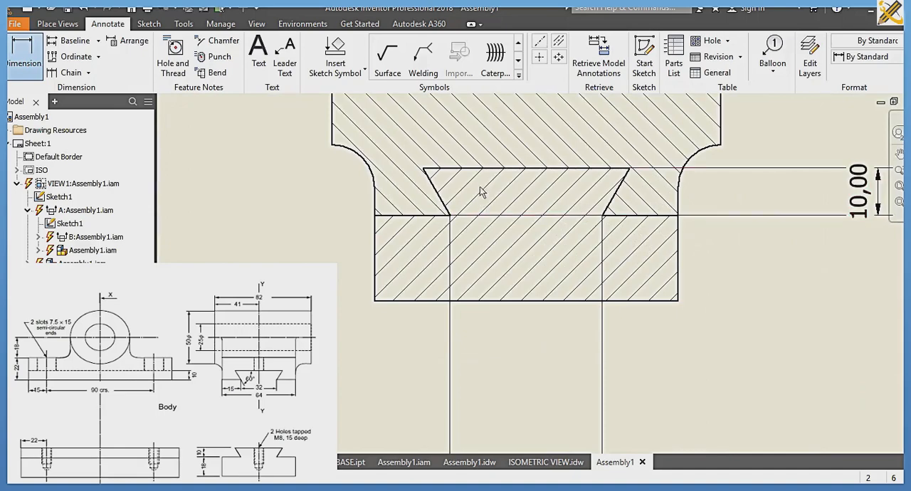
pyautogui.click(481, 169)
pyautogui.click(446, 203)
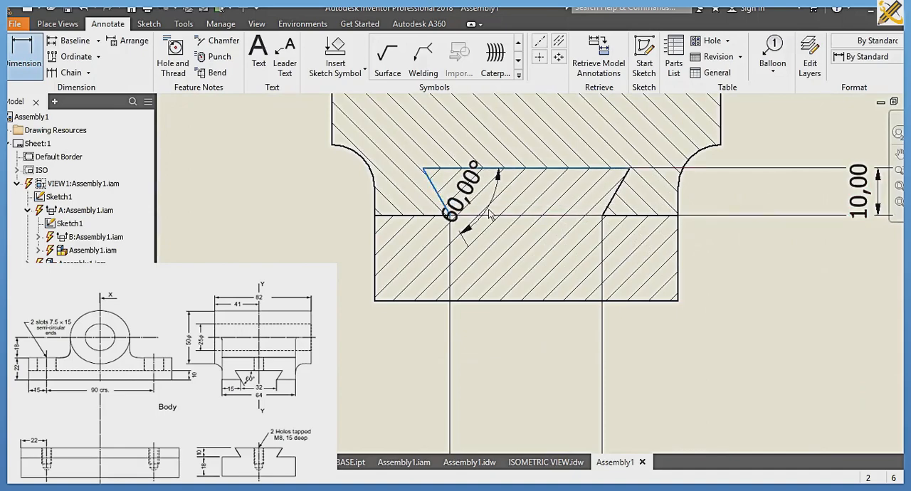
pyautogui.click(487, 210)
# Step: Dimension the bore centre's height above the base's bottom edge, placing it to the left of section view A-A
pyautogui.scroll(-5, 487, 210)
pyautogui.moveTo(579, 206); pyautogui.dragTo(720, 201, button='middle')
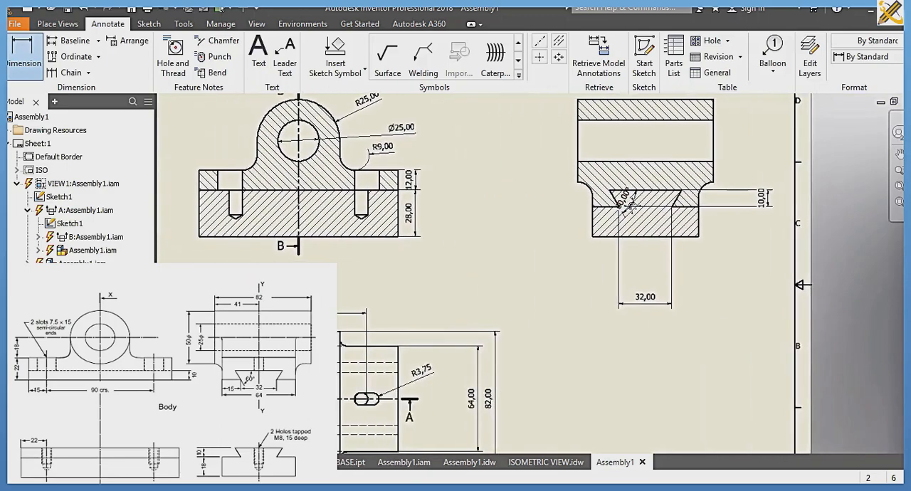
pyautogui.scroll(3, 630, 215)
pyautogui.scroll(-3, 501, 255)
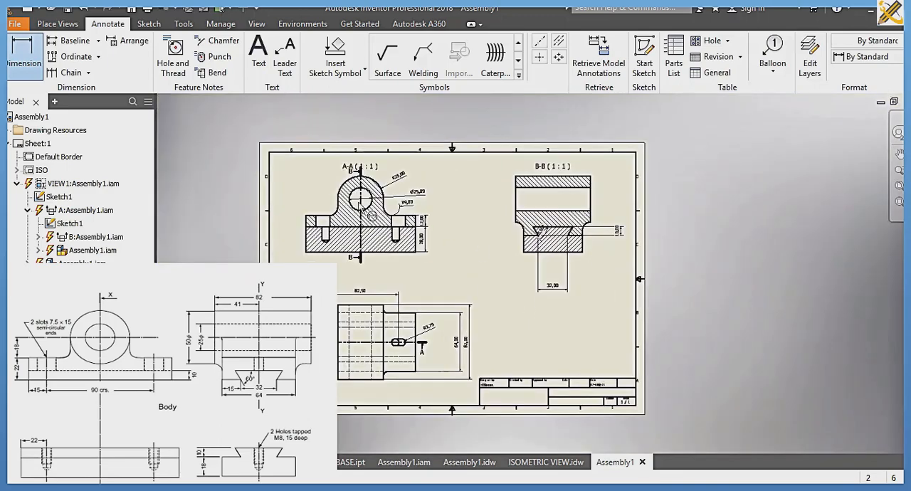
pyautogui.click(369, 256)
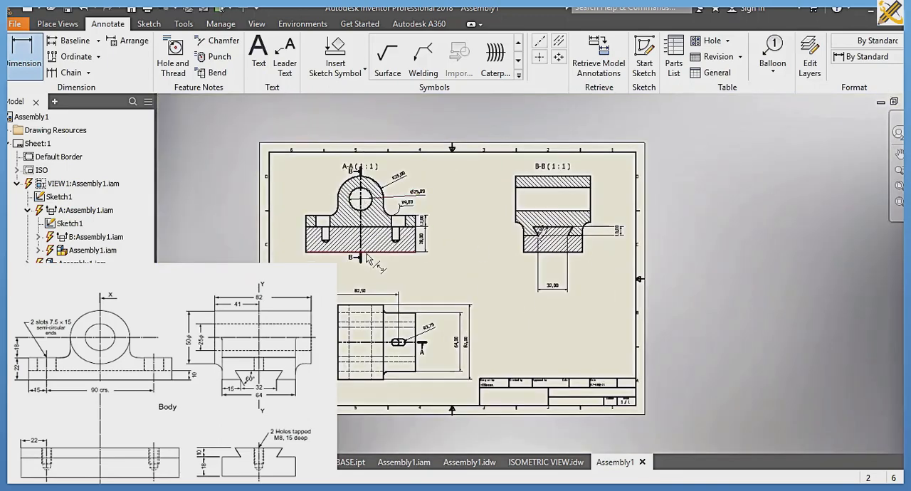
pyautogui.click(302, 229)
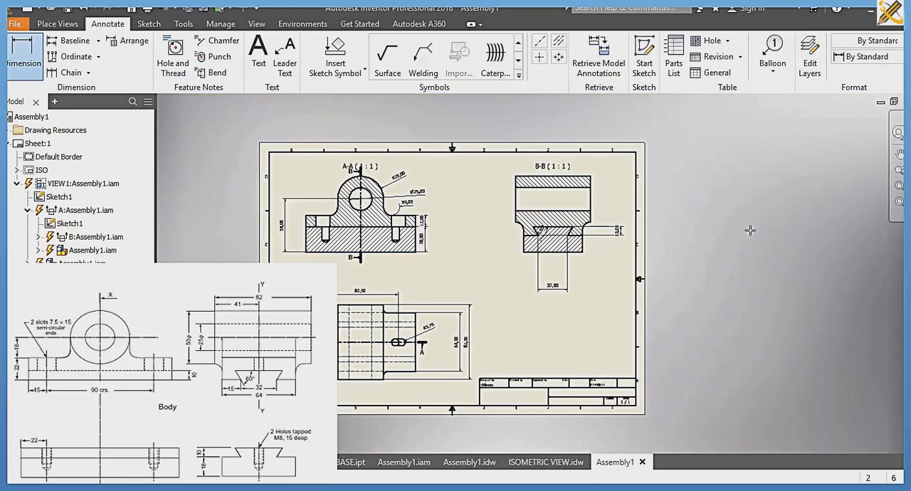
# Step: Open the Styles Editor for the drawing
pyautogui.click(900, 188)
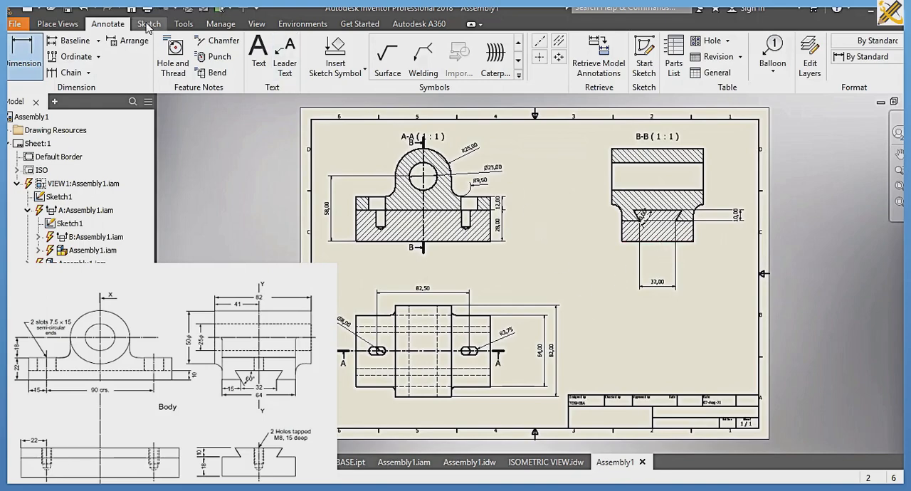
pyautogui.click(212, 26)
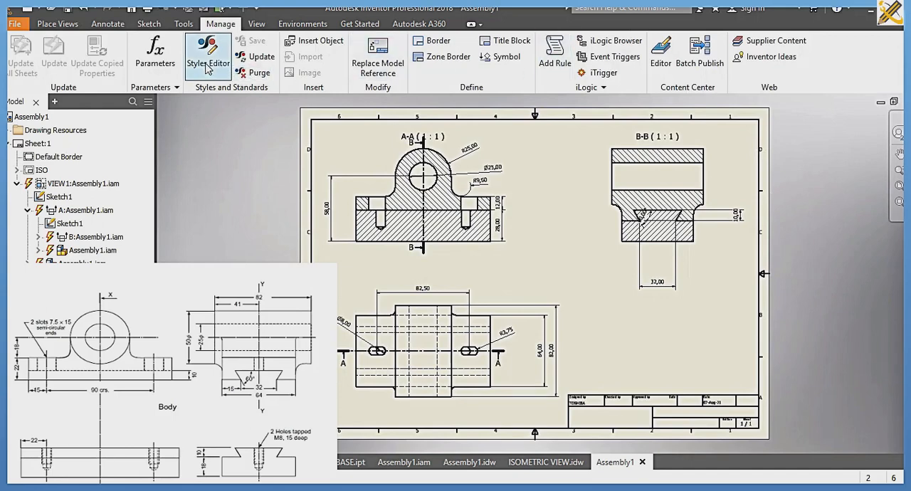
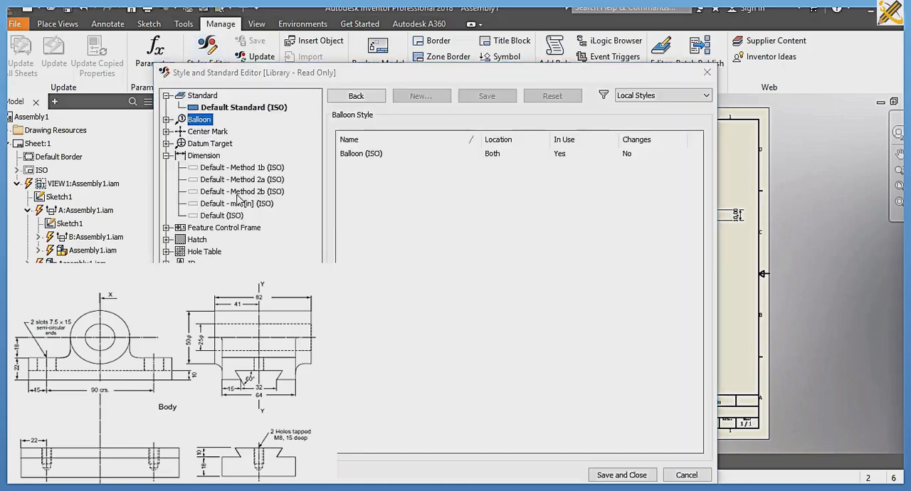
# Step: Set the Default (ISO) dimension style to a period decimal marker and zero decimal places for linear and angular values
pyautogui.click(217, 215)
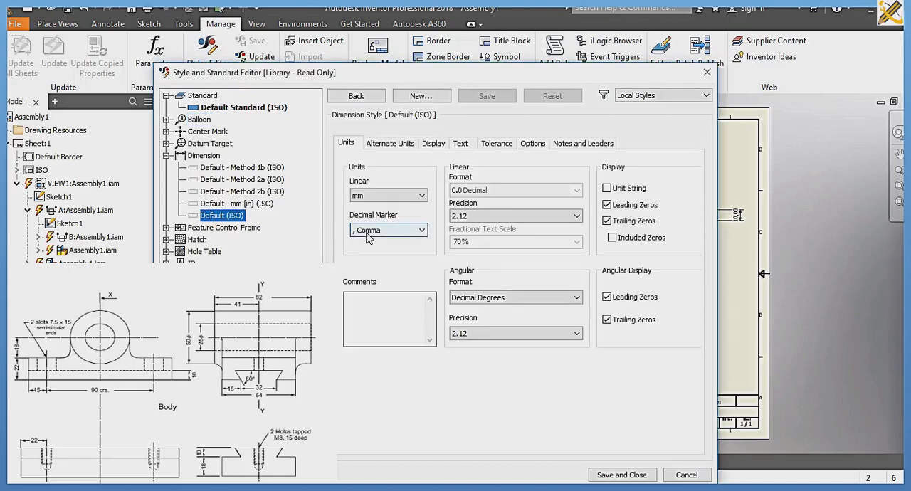
pyautogui.click(370, 229)
pyautogui.click(365, 251)
pyautogui.click(516, 216)
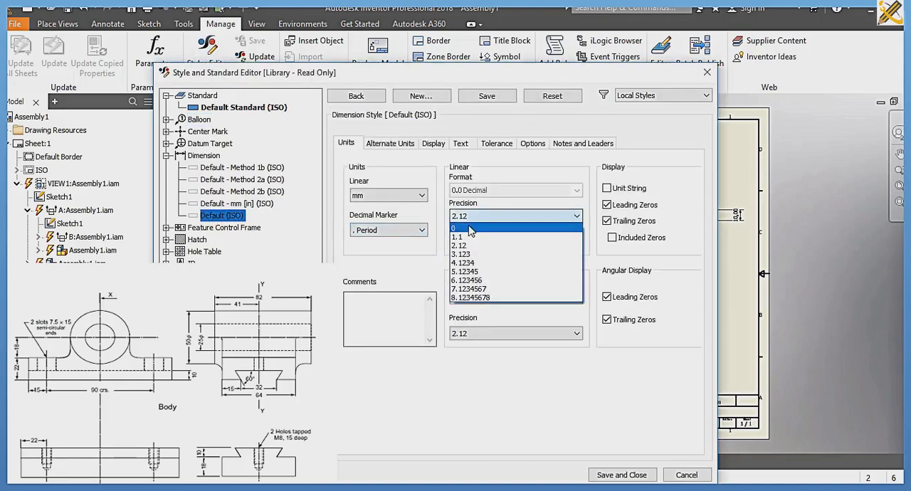
pyautogui.click(470, 226)
pyautogui.click(498, 333)
pyautogui.click(493, 345)
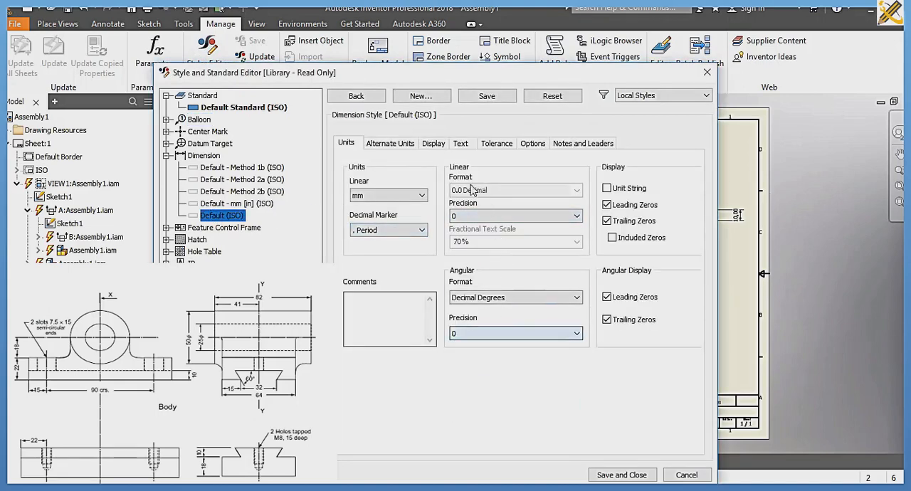
# Step: Set the dimension style's extension-line origin offset to 2 mm and its arrowhead size to 3 mm
pyautogui.click(433, 143)
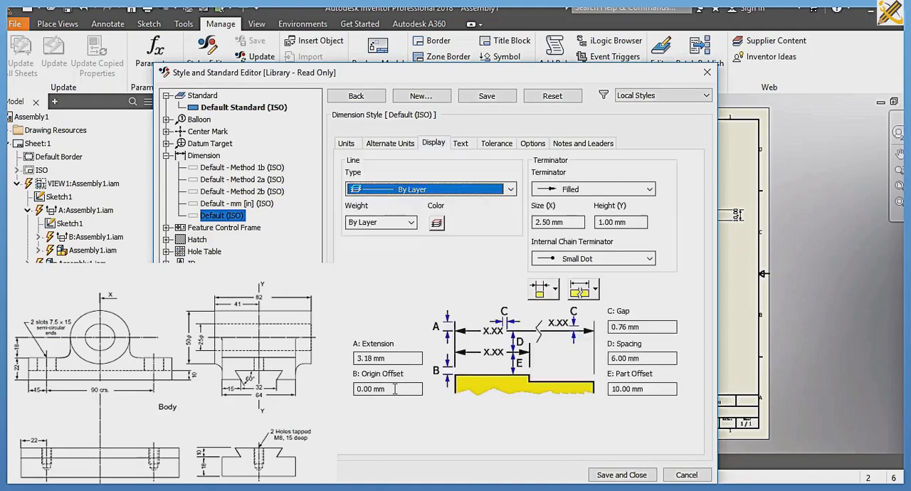
pyautogui.doubleClick(385, 389)
pyautogui.write('2')
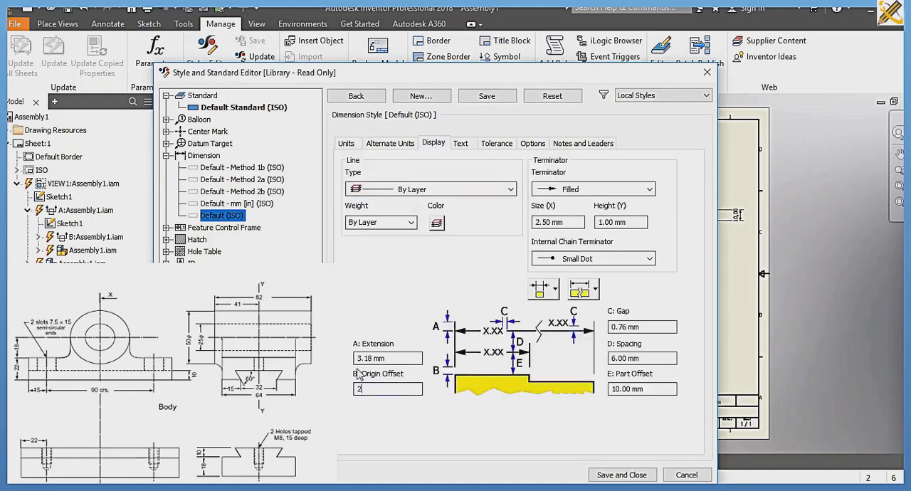
pyautogui.doubleClick(569, 222)
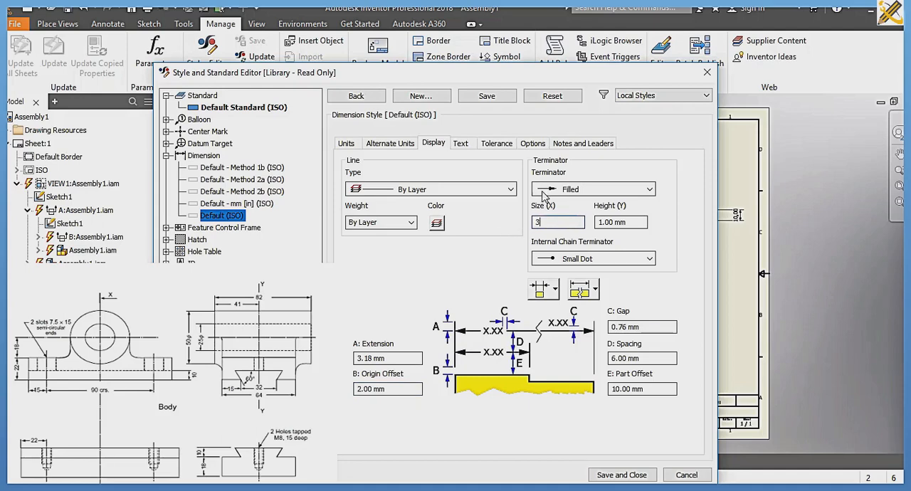
# Step: Set the tolerance text size of the Default (ISO) dimension style to 7.00 mm
pyautogui.click(475, 146)
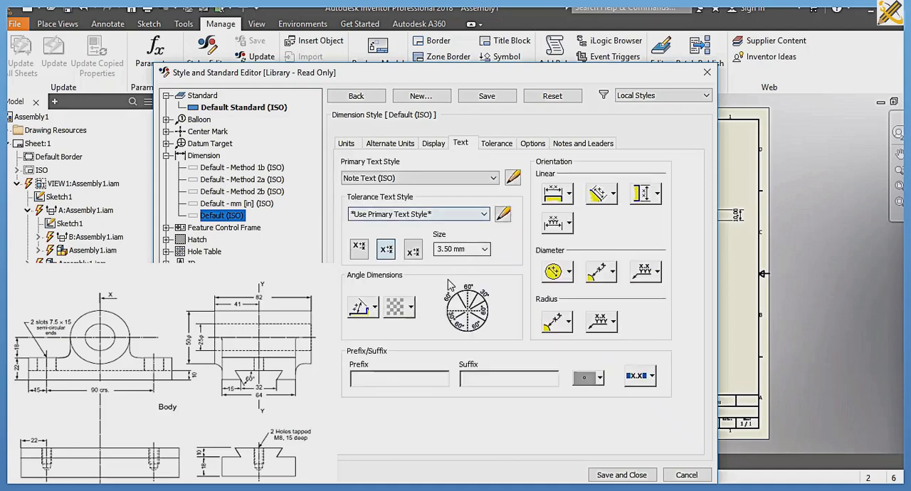
pyautogui.click(484, 248)
pyautogui.click(456, 294)
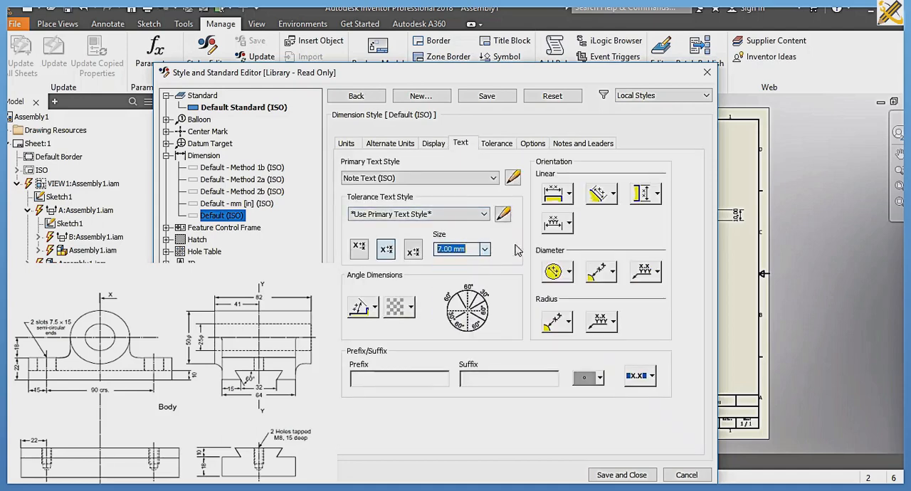
# Step: Set inline text orientation for horizontal, aligned and vertical linear dimensions, with horizontal text on vertical ones, and adjust the remaining linear text option
pyautogui.click(569, 193)
pyautogui.click(613, 193)
pyautogui.click(603, 213)
pyautogui.click(656, 194)
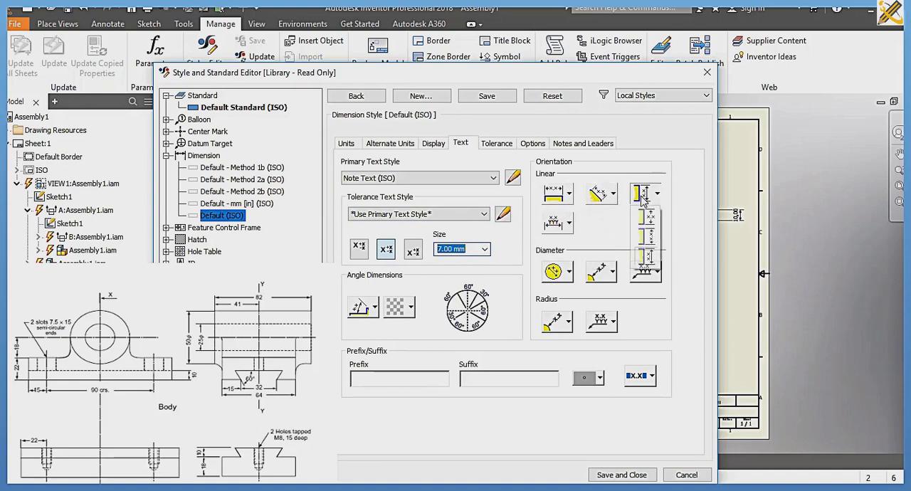
pyautogui.click(648, 215)
pyautogui.click(568, 224)
pyautogui.click(558, 245)
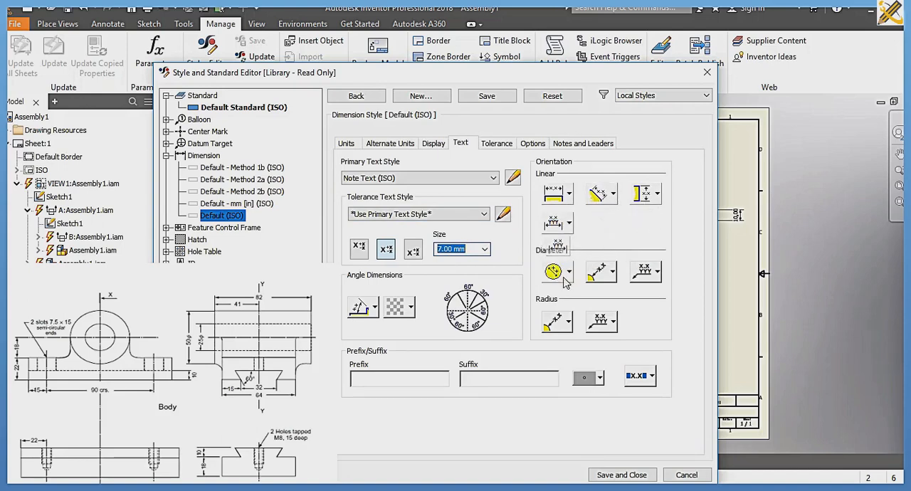
# Step: Set the diameter and radius dimension text orientations, using horizontal text on the leaders, and save the dimension style
pyautogui.click(568, 271)
pyautogui.click(557, 294)
pyautogui.click(613, 271)
pyautogui.click(603, 299)
pyautogui.click(657, 271)
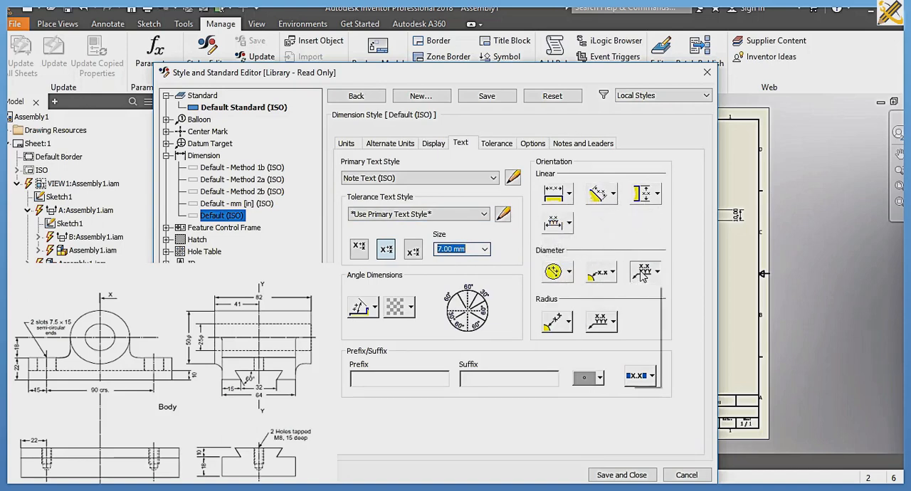
pyautogui.click(645, 294)
pyautogui.click(613, 321)
pyautogui.click(601, 344)
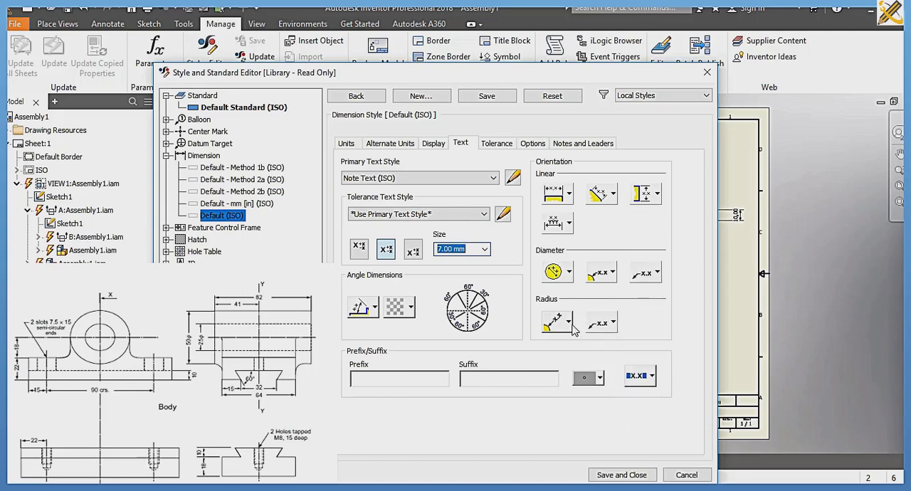
pyautogui.click(569, 323)
pyautogui.click(556, 344)
pyautogui.click(621, 475)
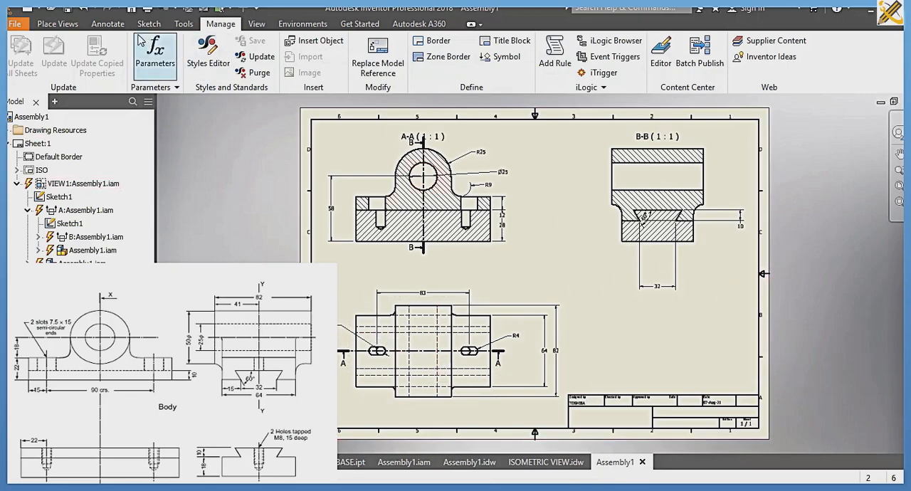
# Step: Add the text "SECTIONAL VIEW" in the large empty cell of the title block
pyautogui.click(101, 24)
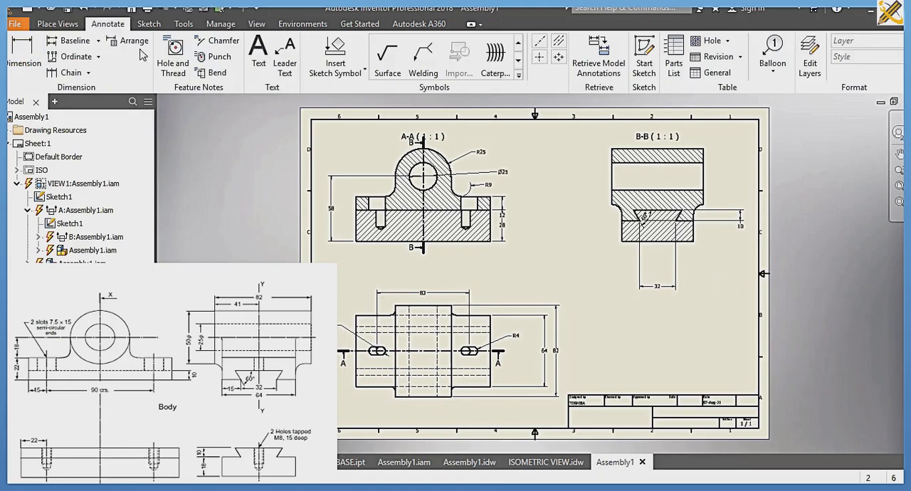
pyautogui.click(259, 54)
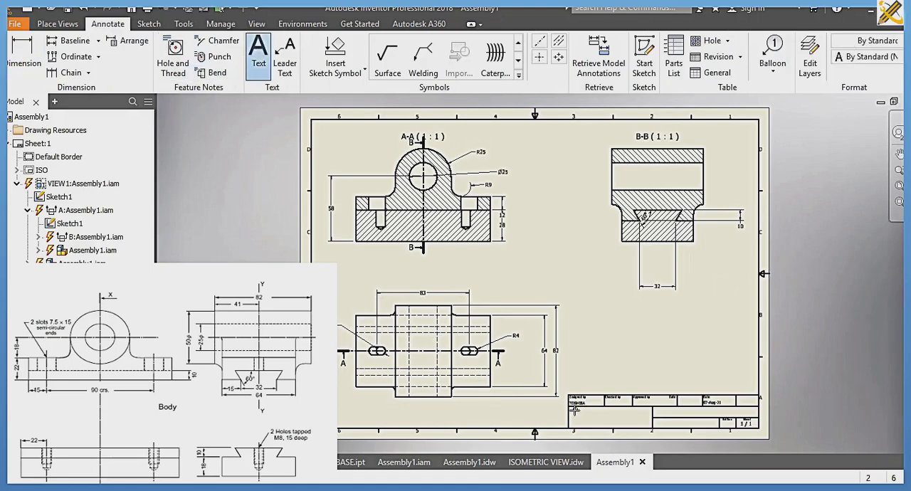
pyautogui.click(612, 414)
pyautogui.write('SE')
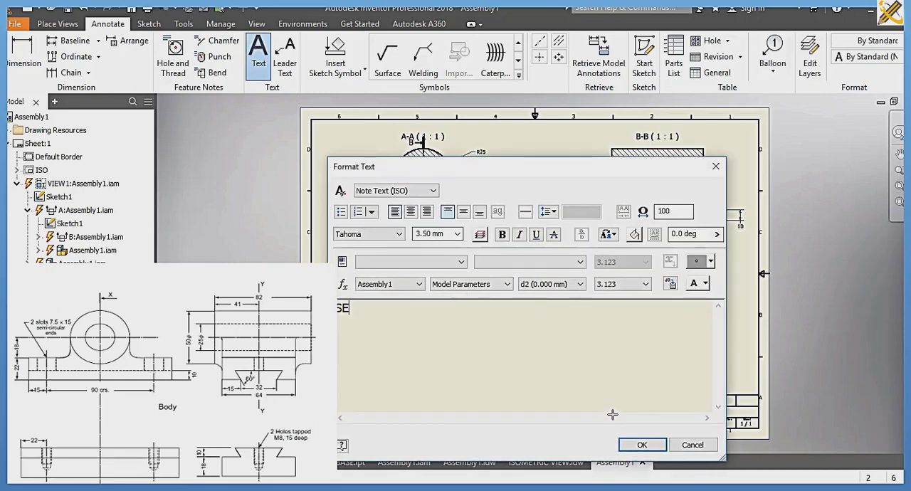
pyautogui.write('C TIO NAL')
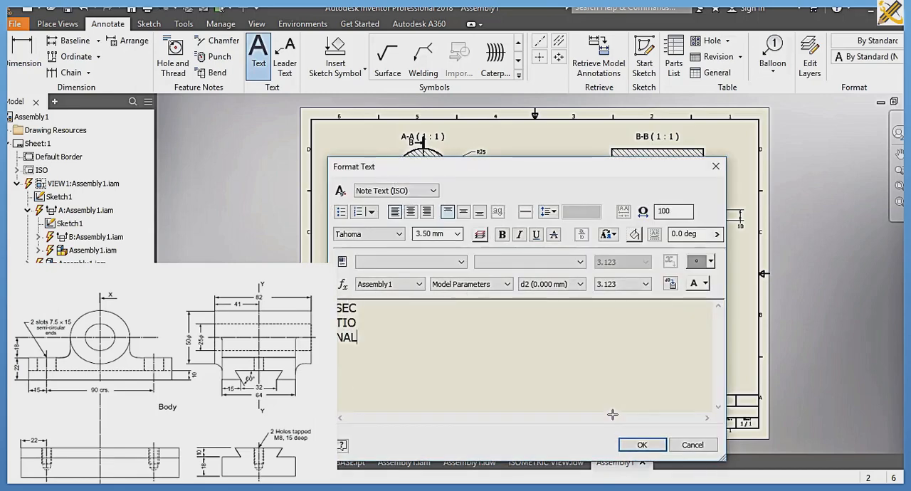
pyautogui.write(' VIE W')
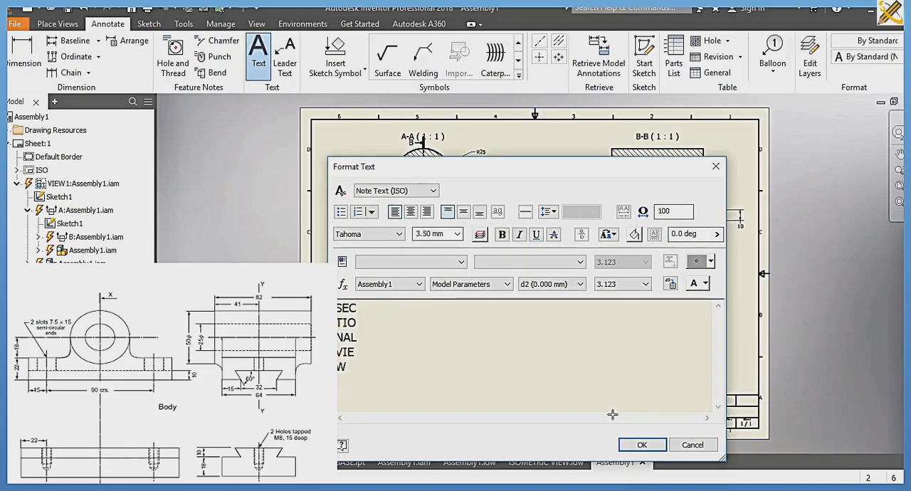
pyautogui.click(624, 445)
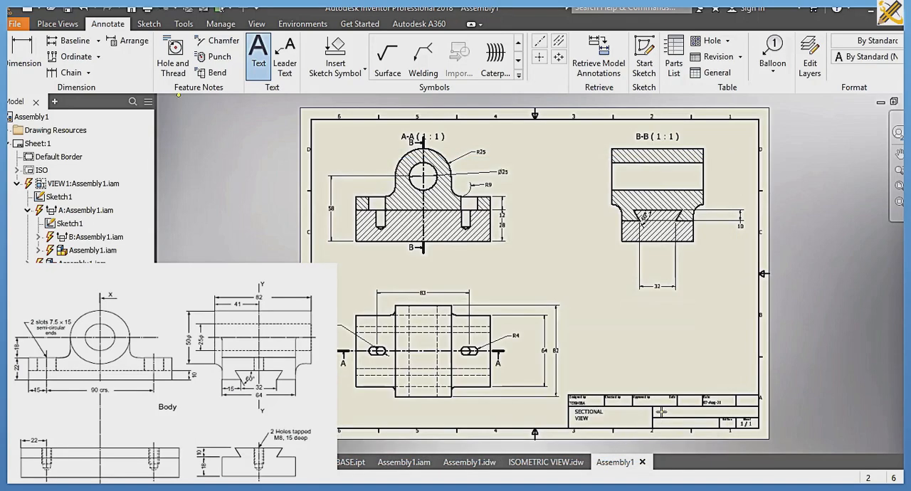
# Step: Add the text "SCALE: 1:1" in the title block cell beside the drawing title
pyautogui.click(661, 411)
pyautogui.write('S')
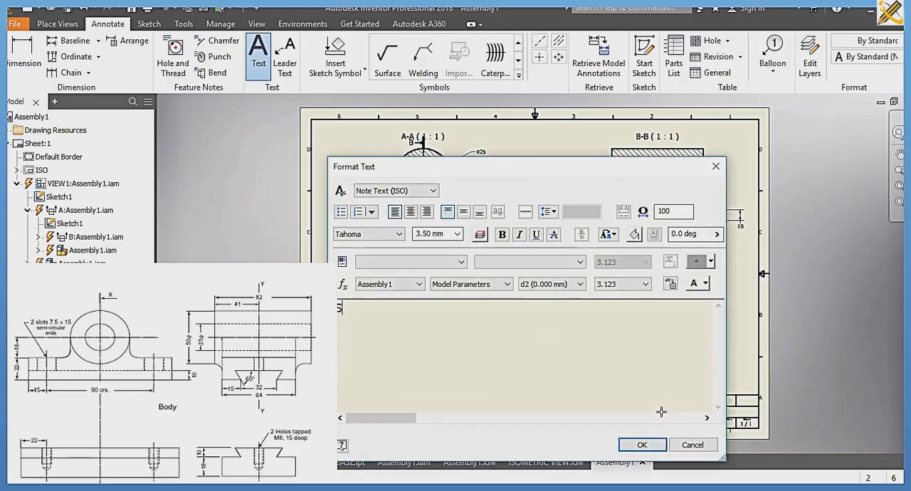
pyautogui.write('CALE: 1:1')
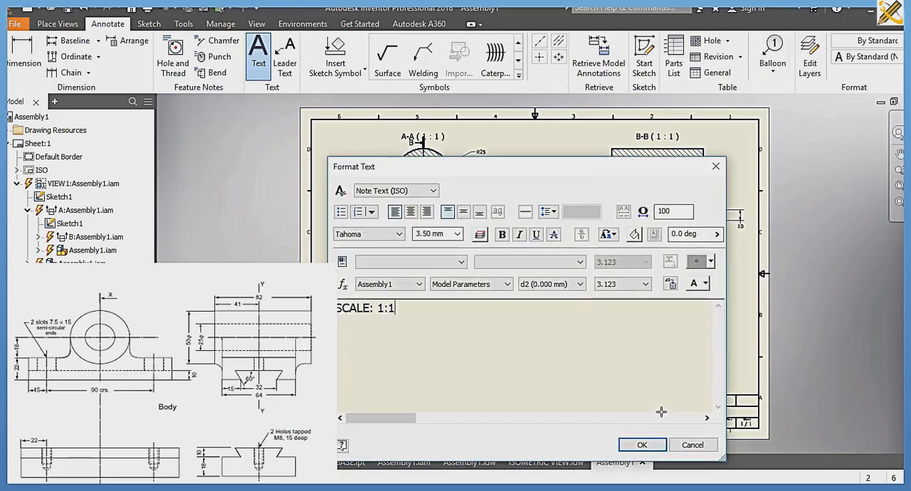
pyautogui.click(639, 444)
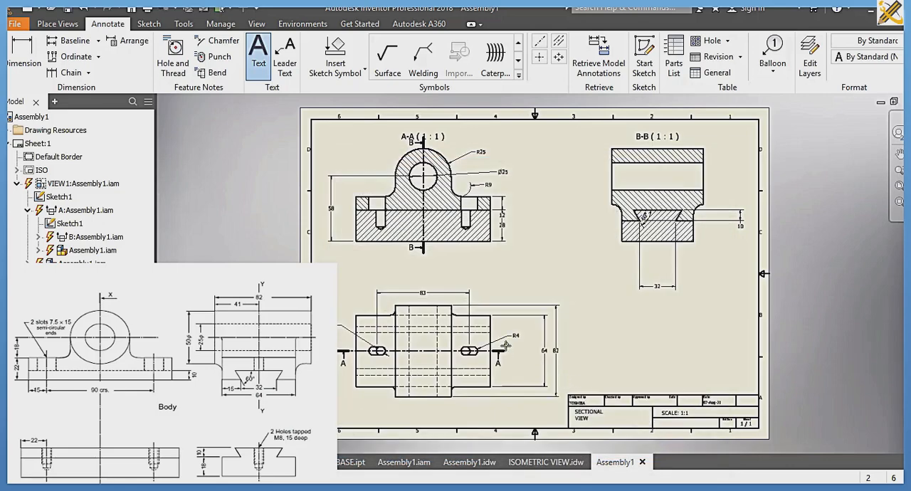
# Step: Save the drawing under the file name SECTION in the SLIDE 2 folder
pyautogui.hotkey('ctrl', 's')
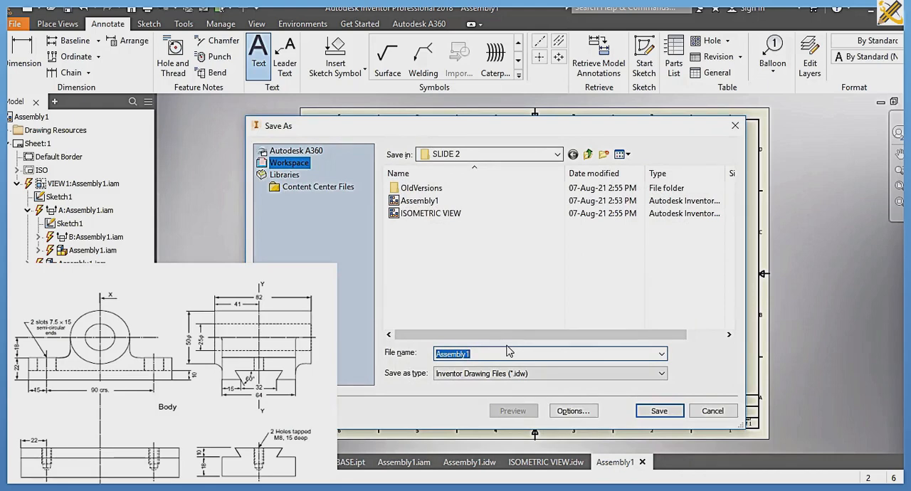
pyautogui.press('BackSpace')
pyautogui.write('SECTION')
pyautogui.press('Return')
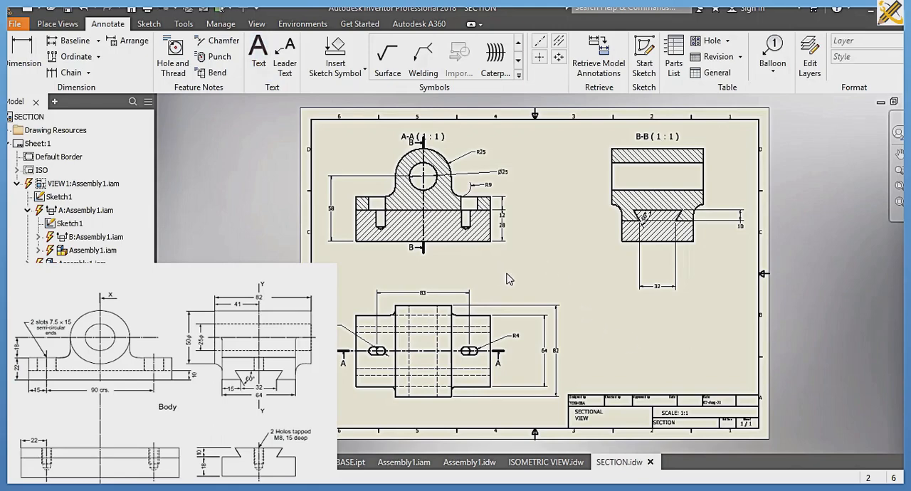
# Step: Create a new drawing and start a base view from the BASE part file
pyautogui.hotkey('ctrl', 'n')
pyautogui.click(460, 381)
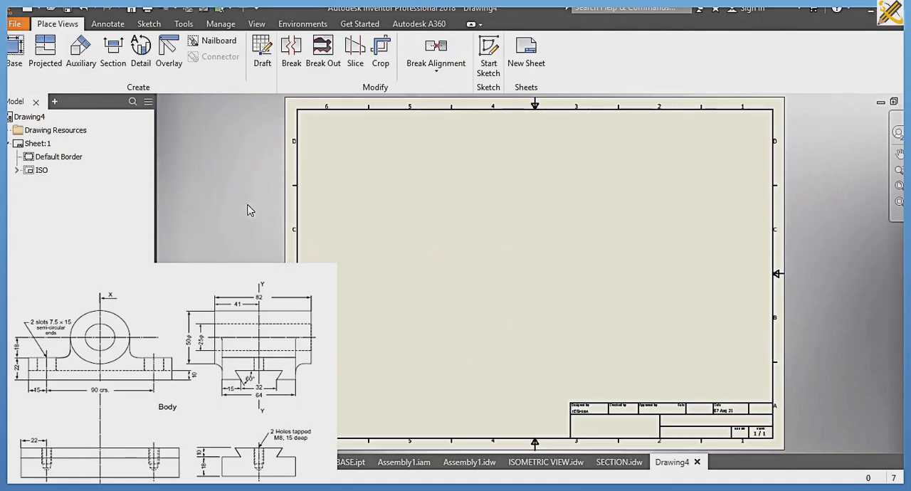
pyautogui.click(19, 57)
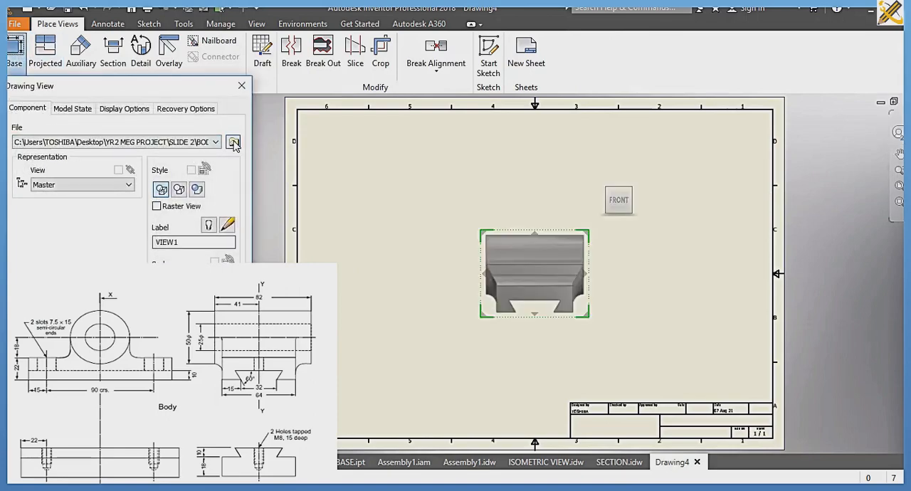
pyautogui.click(234, 143)
pyautogui.click(164, 157)
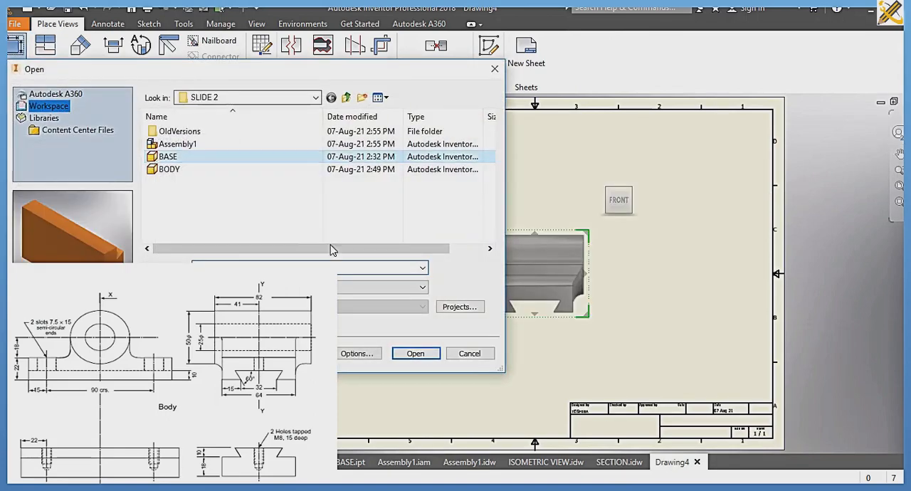
pyautogui.click(414, 353)
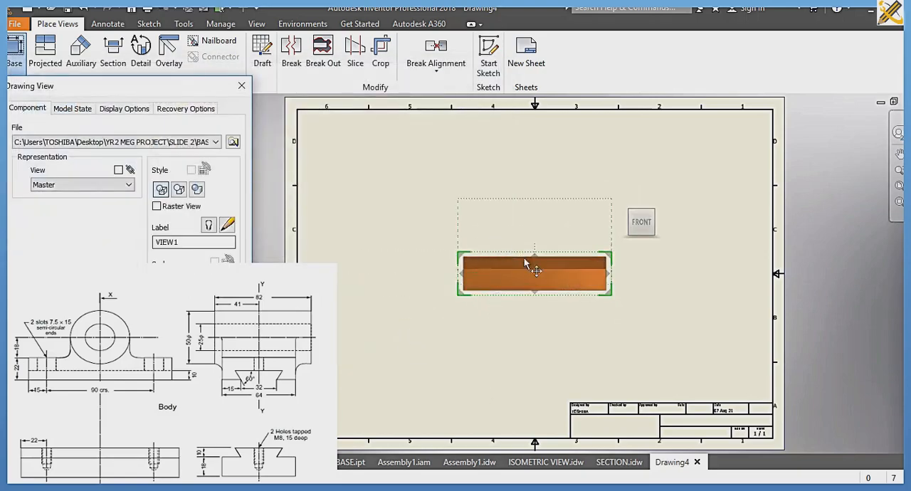
# Step: Place the base's front view in the sheet's upper-left area, with projected top, side and isometric views
pyautogui.moveTo(526, 265); pyautogui.dragTo(419, 182)
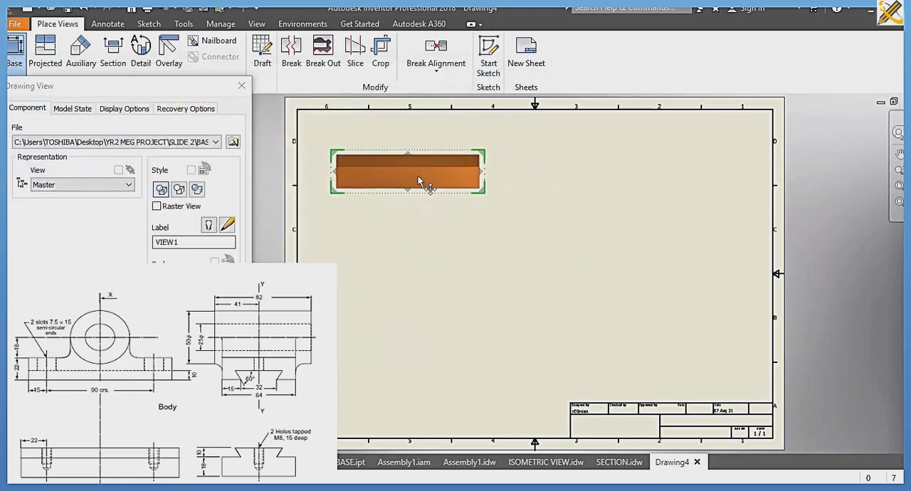
pyautogui.click(418, 181)
pyautogui.click(427, 349)
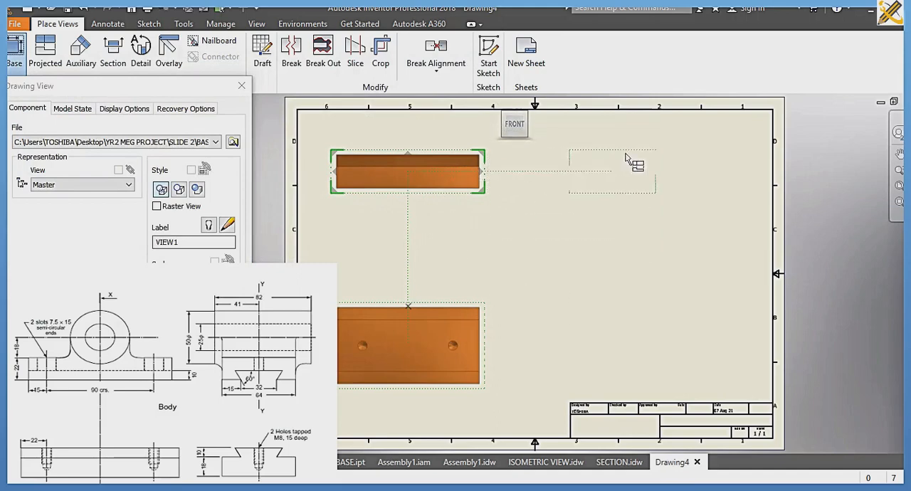
pyautogui.click(671, 171)
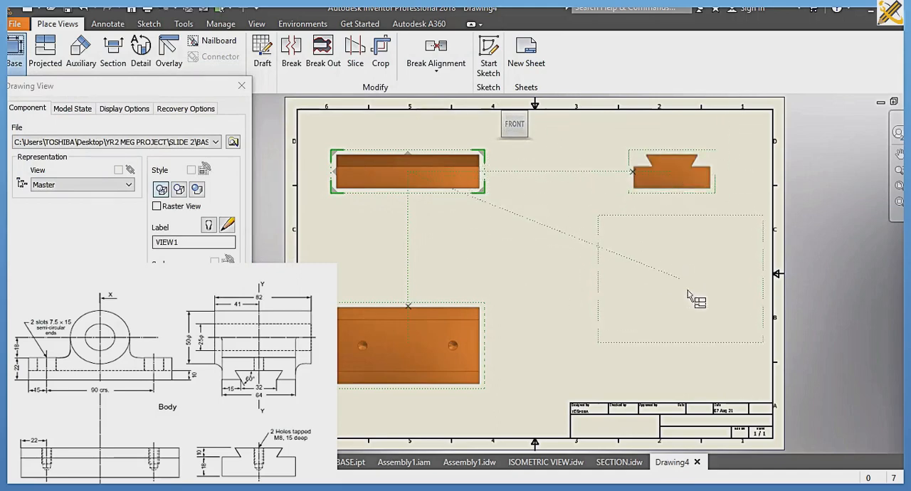
pyautogui.click(669, 320)
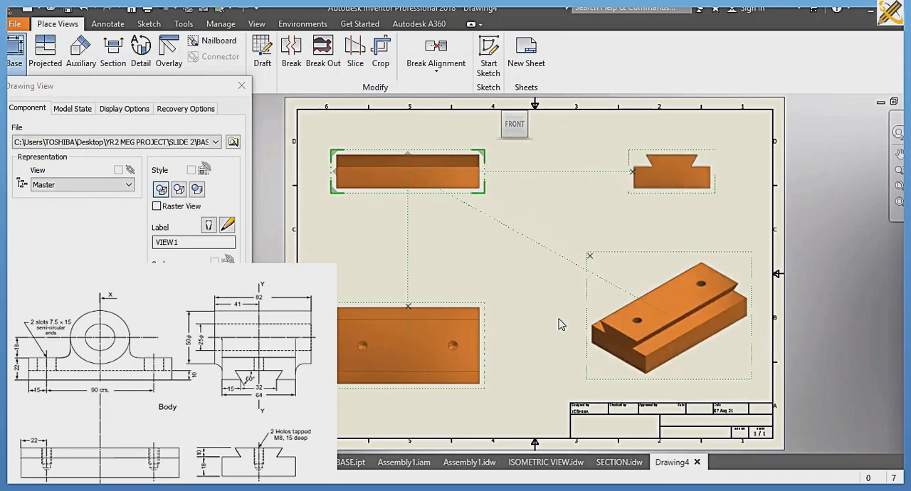
pyautogui.click(162, 308)
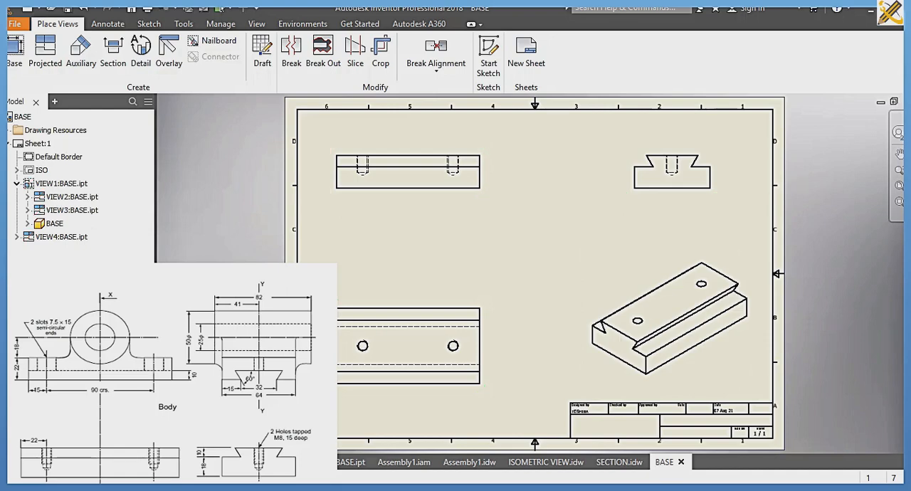
# Step: Dimension the centre-to-centre distance between the two holes in the top view, placing it above the view
pyautogui.click(111, 25)
pyautogui.click(23, 54)
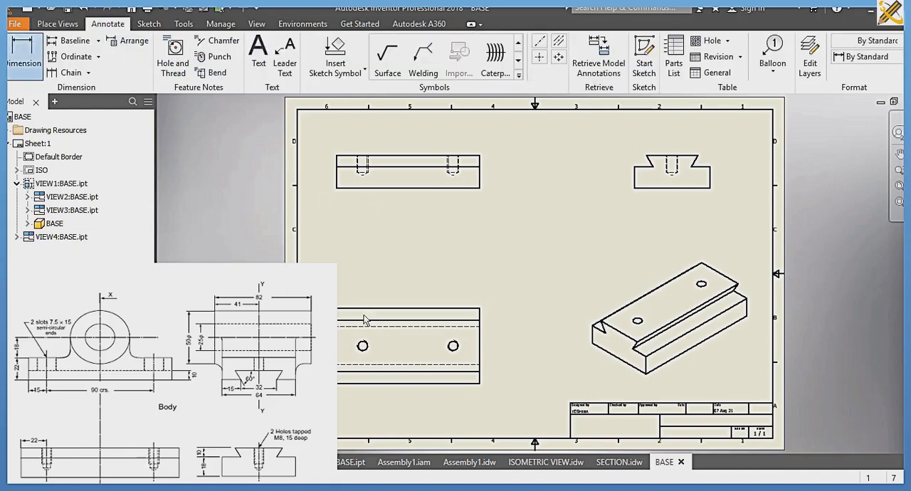
pyautogui.click(458, 347)
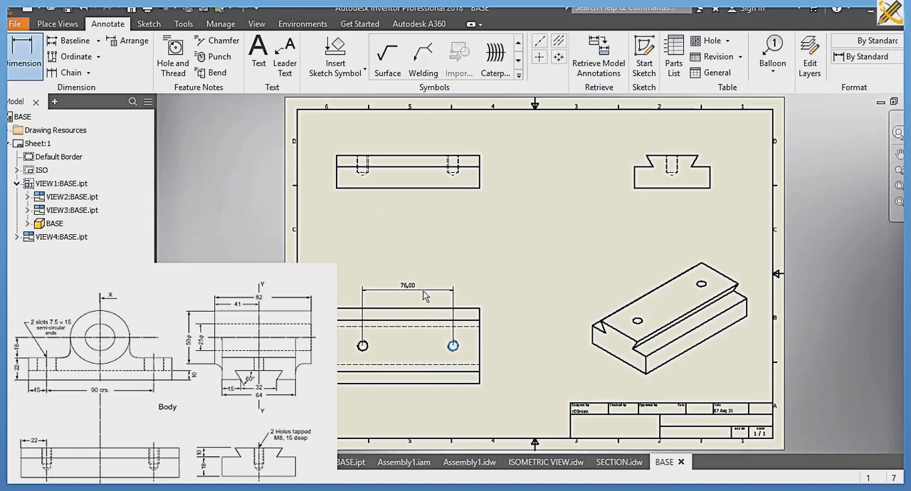
pyautogui.click(430, 295)
# Step: Dimension the dovetail's top-face width and the base's overall width beside the top view
pyautogui.click(481, 345)
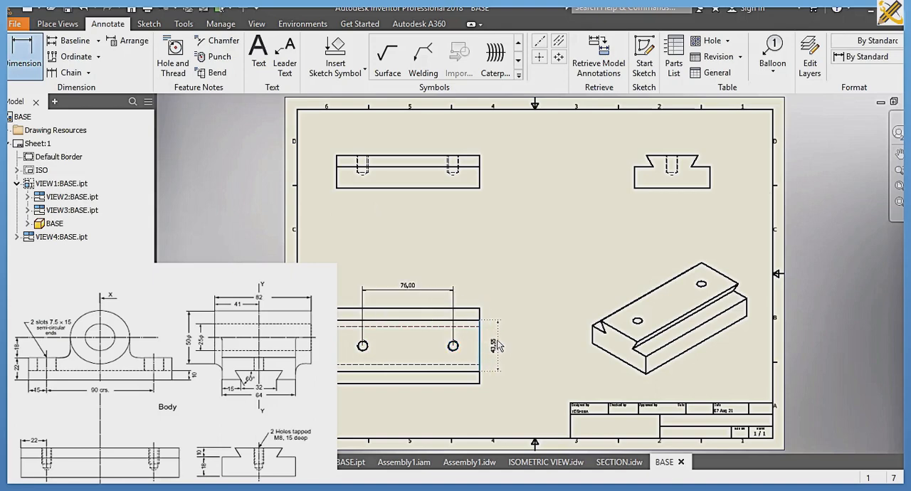
pyautogui.click(500, 345)
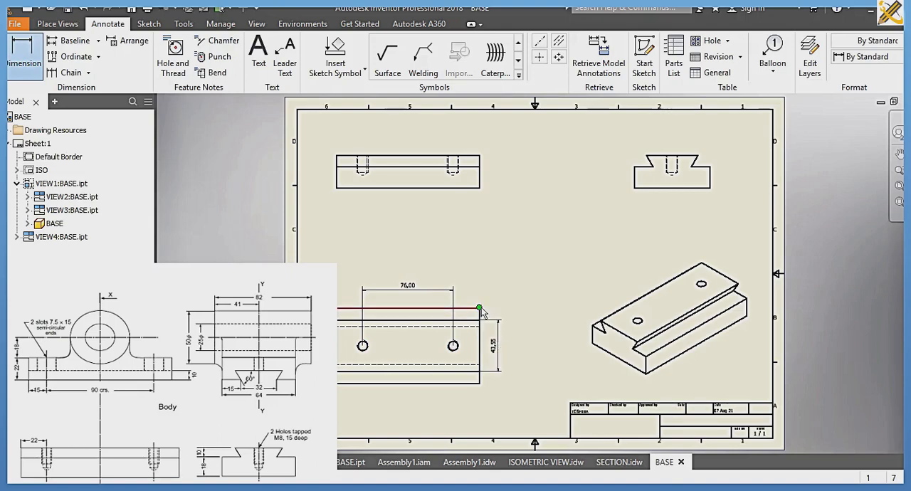
pyautogui.click(481, 307)
pyautogui.click(481, 384)
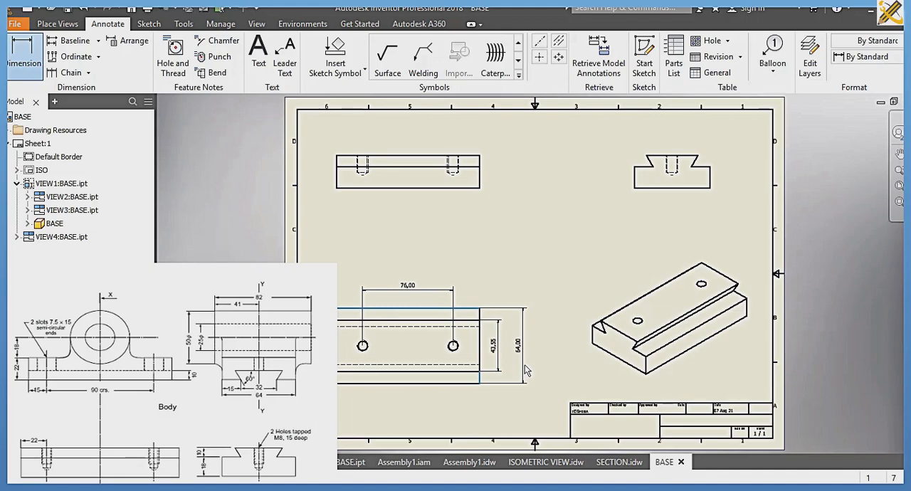
pyautogui.click(525, 367)
pyautogui.press('Return')
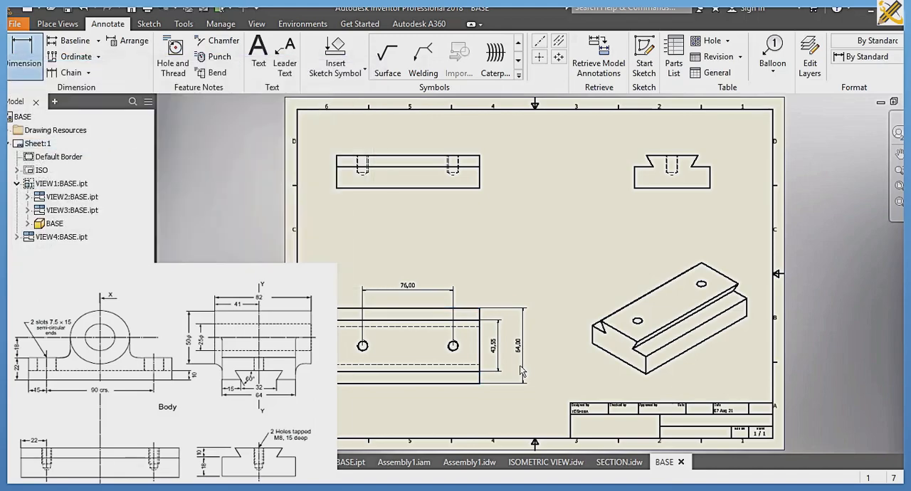
# Step: Dimension the lower block's height and the dovetail's height beside the front view, aligned in one column
pyautogui.click(480, 181)
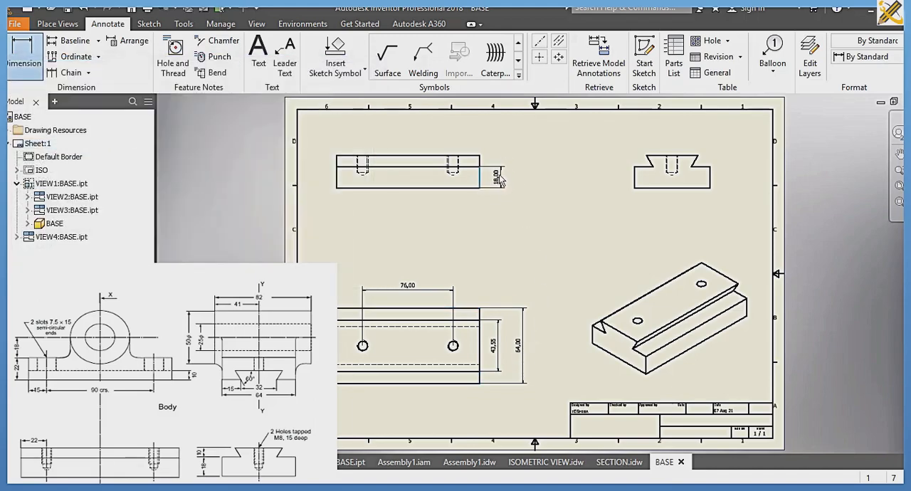
pyautogui.click(501, 181)
pyautogui.scroll(-5, 488, 165)
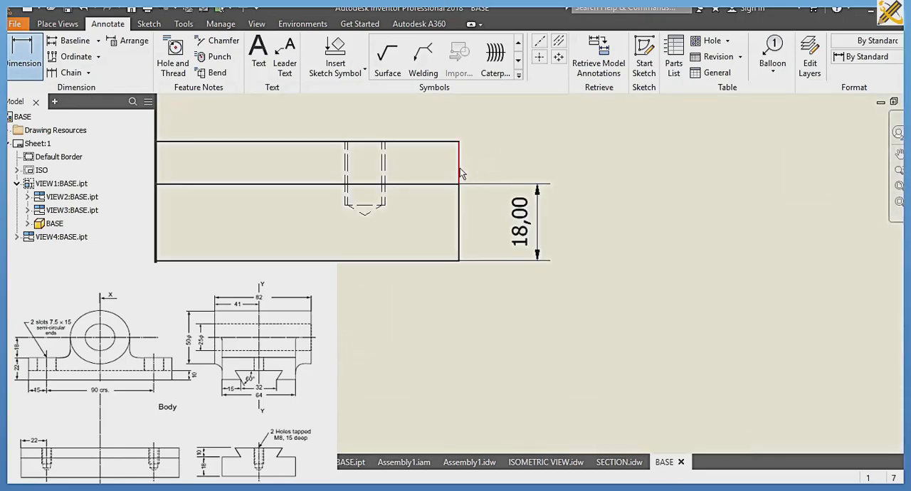
pyautogui.click(460, 173)
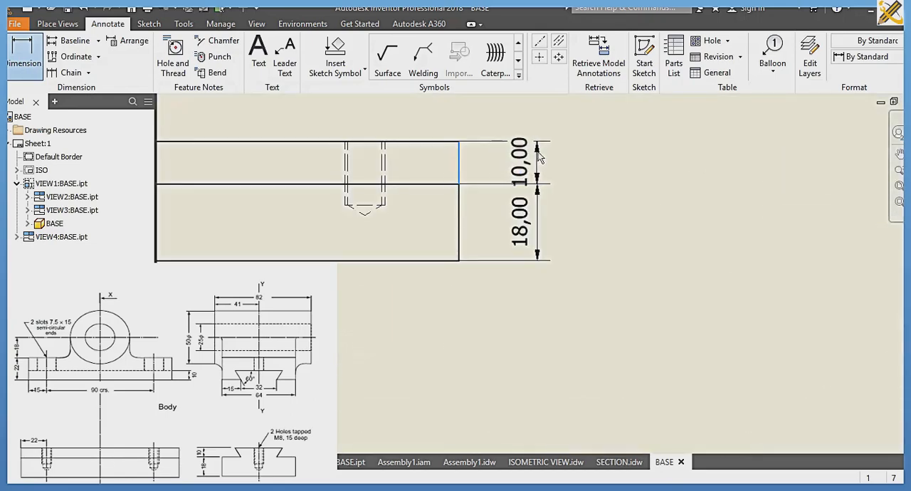
pyautogui.click(539, 235)
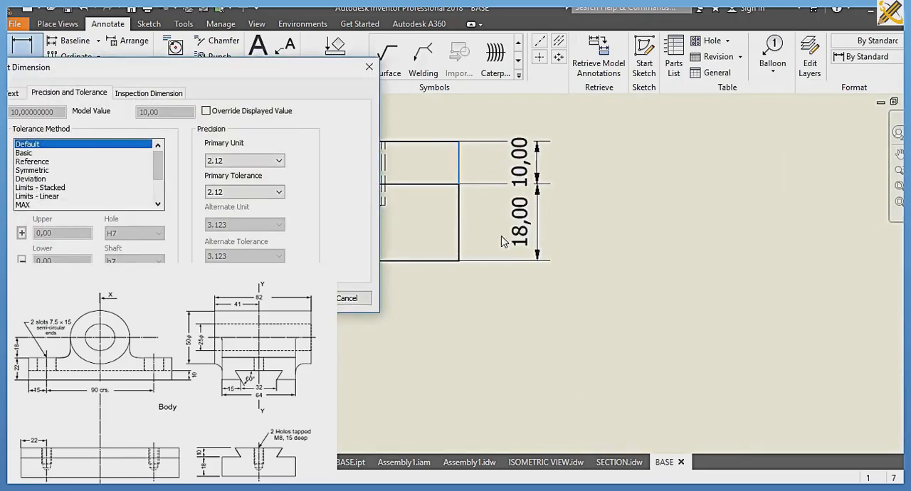
pyautogui.click(354, 299)
# Step: Dimension the dovetail's narrow root width in the side view, placing it below the view
pyautogui.scroll(5, 459, 287)
pyautogui.moveTo(459, 288); pyautogui.dragTo(454, 226, button='middle')
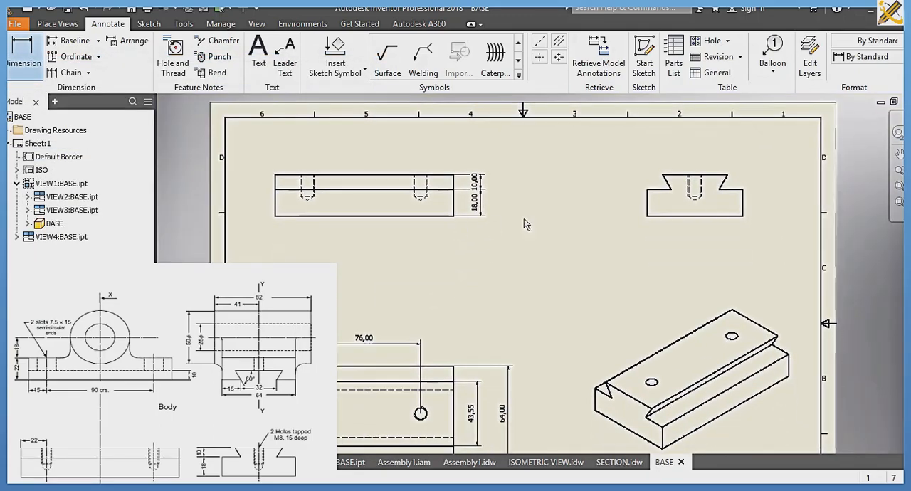
pyautogui.click(671, 190)
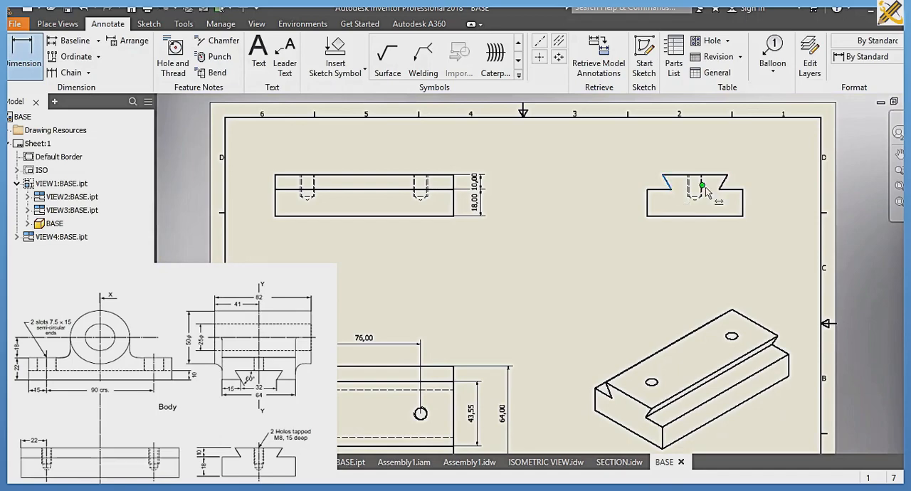
pyautogui.click(719, 189)
pyautogui.click(719, 247)
pyautogui.press('Return')
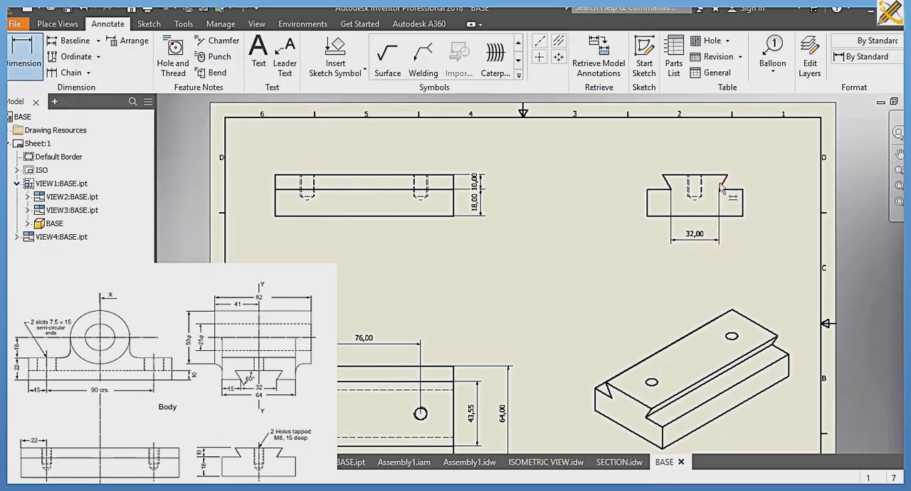
# Step: Add an angular dimension between the dovetail's slanted edge and its top edge in the side view
pyautogui.click(720, 187)
pyautogui.click(713, 175)
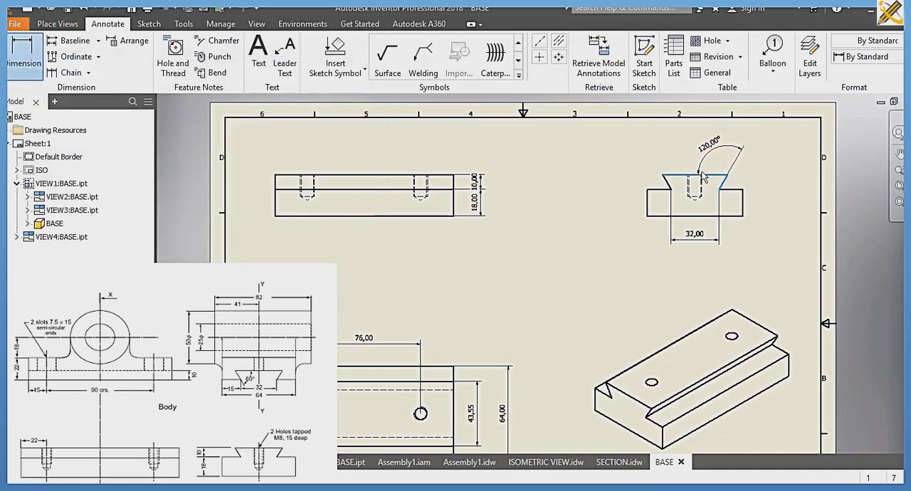
pyautogui.click(703, 178)
# Step: Add the text "ORTHOGRAPHY" in the large empty title block cell as the drawing title
pyautogui.scroll(2, 540, 228)
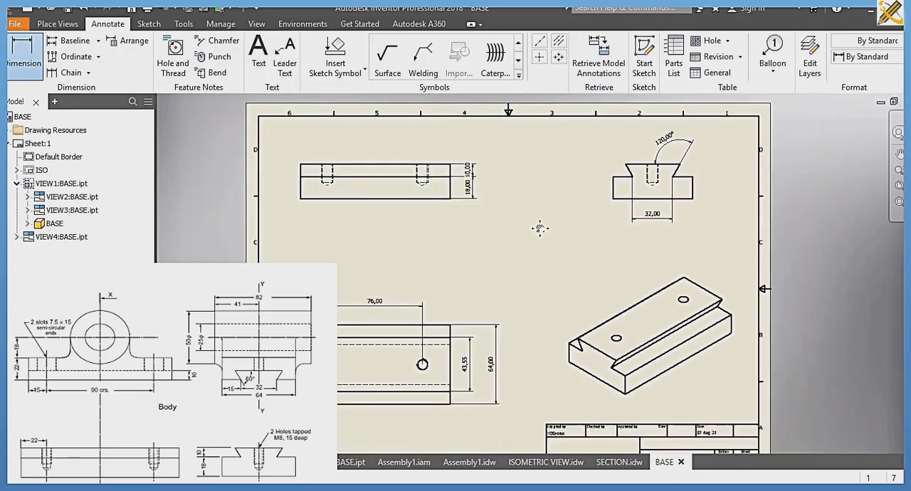
pyautogui.scroll(2, 594, 324)
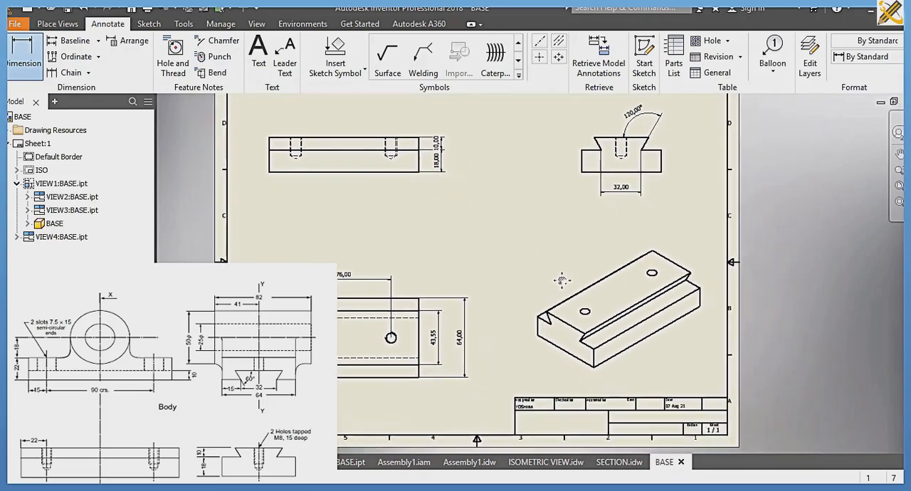
pyautogui.click(259, 57)
pyautogui.scroll(-3, 453, 229)
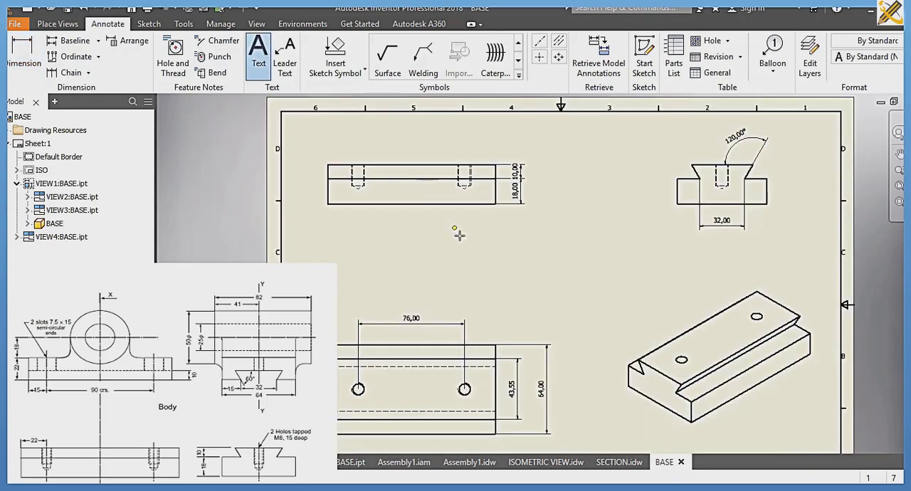
pyautogui.moveTo(426, 200); pyautogui.dragTo(356, 155, button='middle')
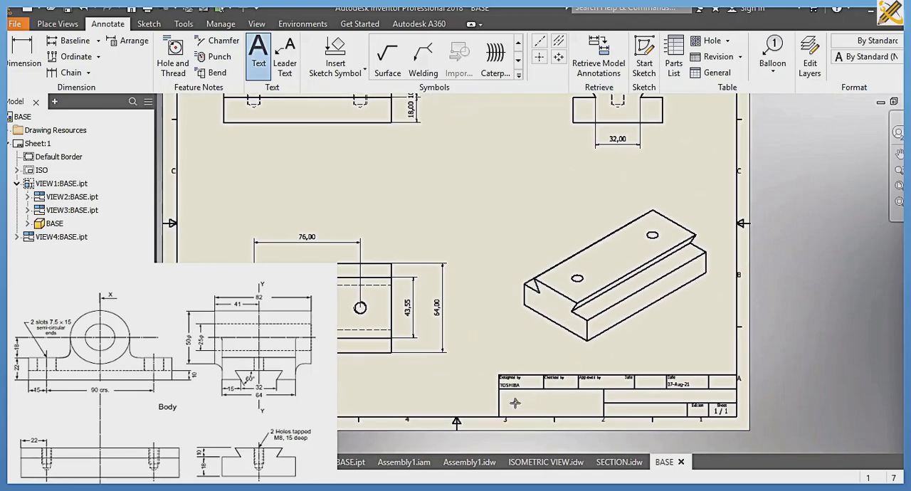
pyautogui.click(559, 408)
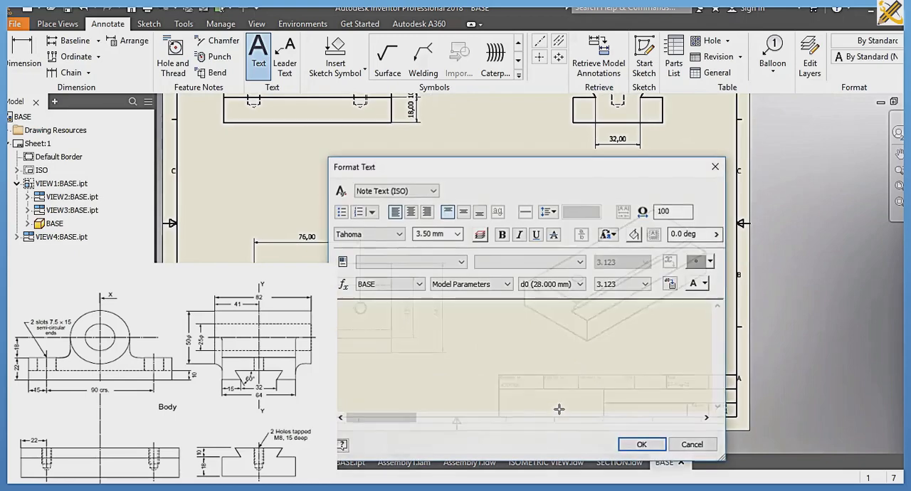
pyautogui.write('ORTH')
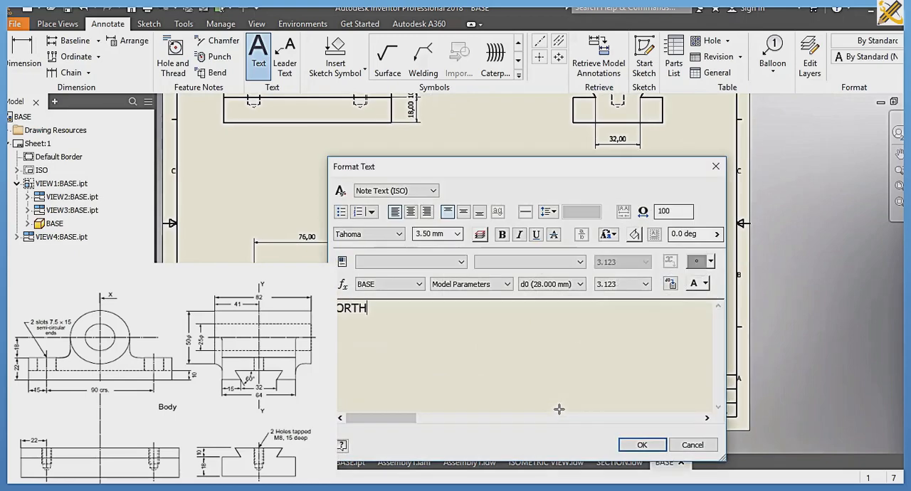
pyautogui.write('OGRAPHY')
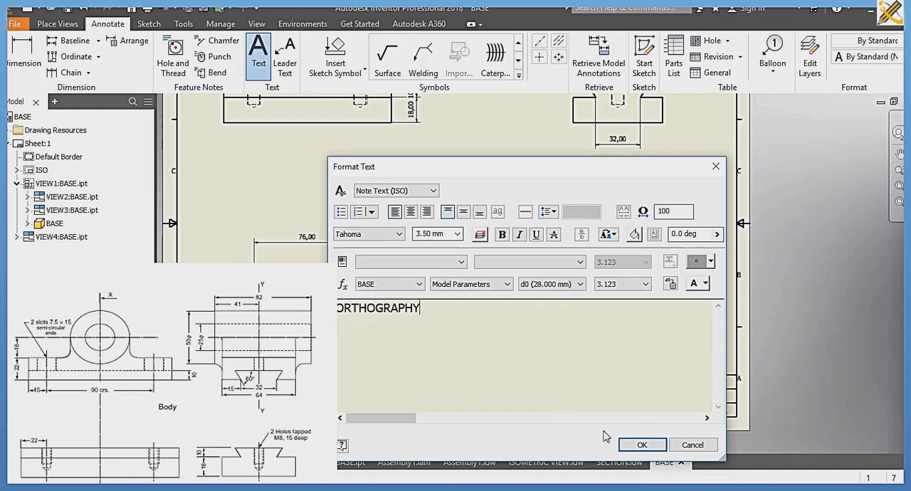
pyautogui.click(637, 444)
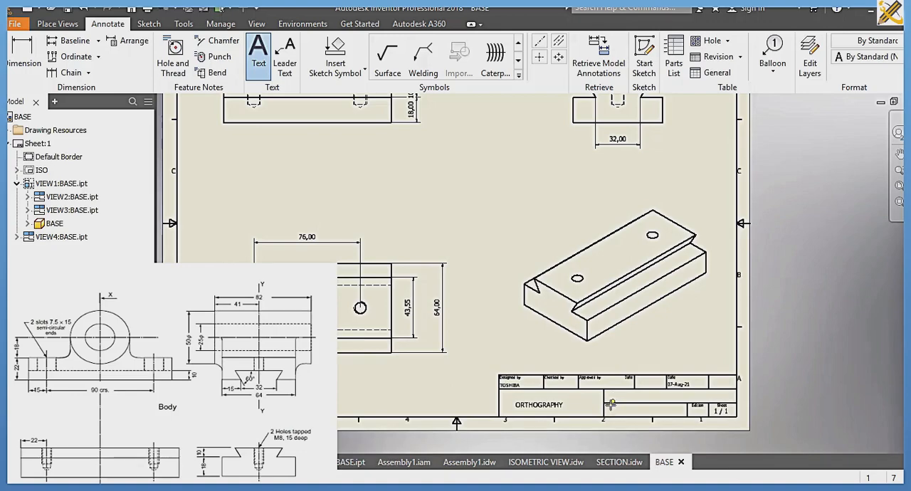
# Step: Add the text "SCALE: 1:1" in the title block cell beside the ORTHOGRAPHY title
pyautogui.click(653, 396)
pyautogui.write('SCA')
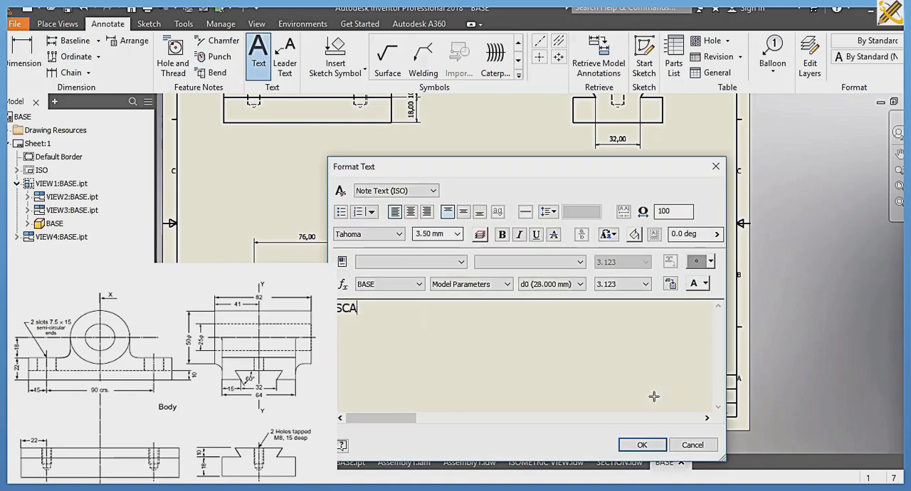
pyautogui.write('LE: ')
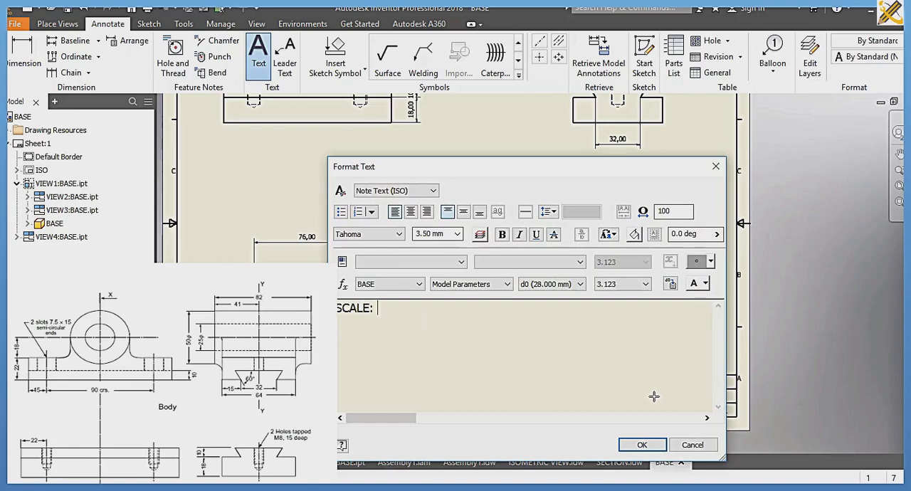
pyautogui.write('1:1')
pyautogui.click(641, 444)
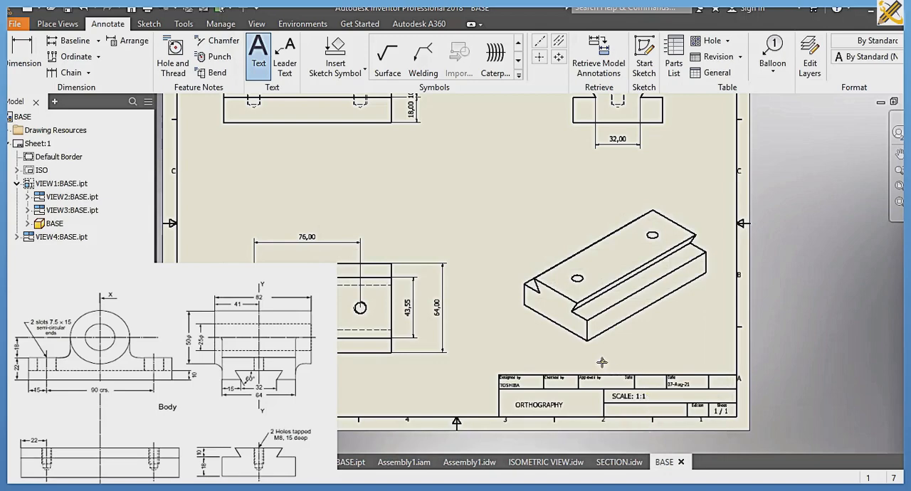
# Step: Save the drawing under the file name BASE_ORTHOTOGRAPHIC in the SLIDE 2 folder and fit the whole sheet in view
pyautogui.hotkey('ctrl', 's')
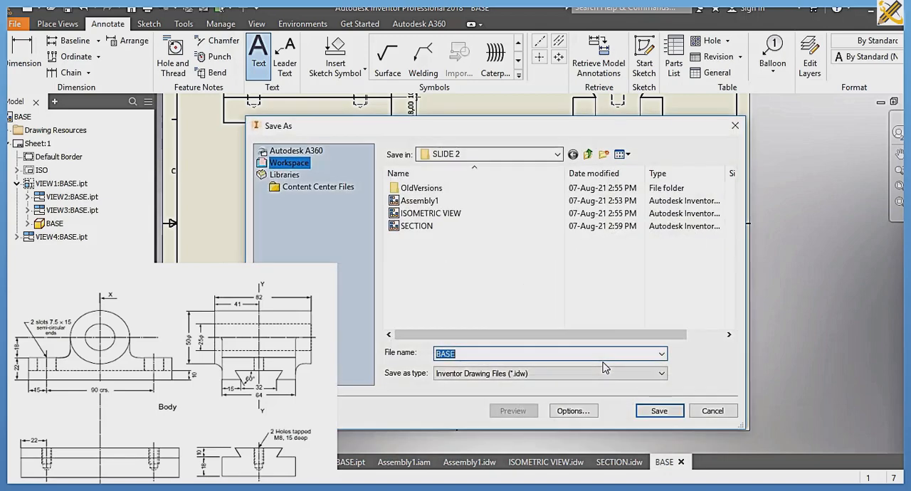
pyautogui.press('Right')
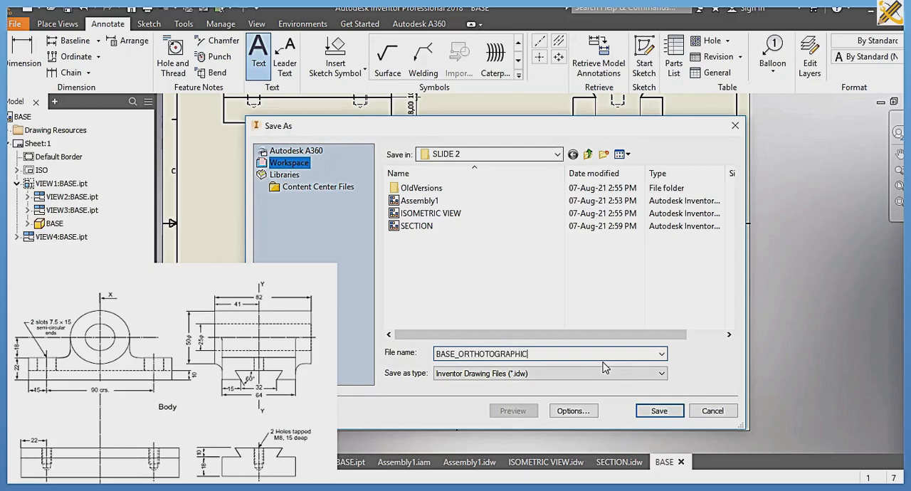
pyautogui.press('Return')
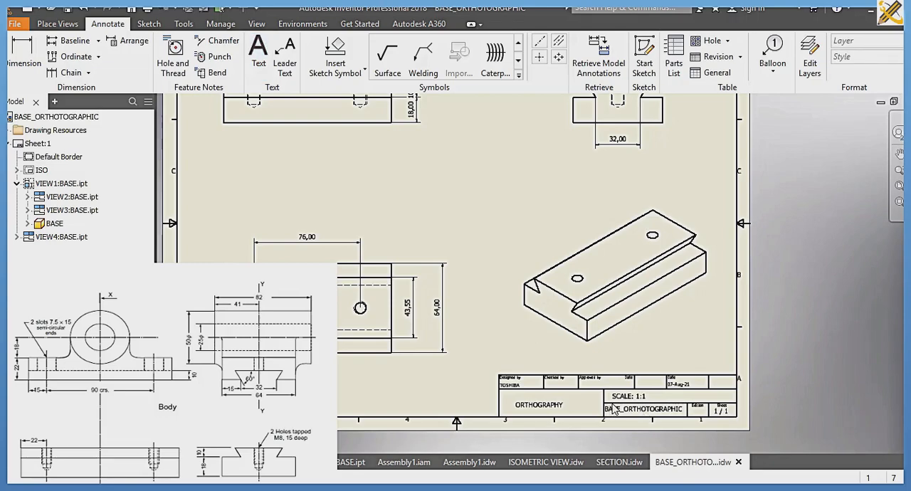
pyautogui.click(898, 186)
pyautogui.click(898, 185)
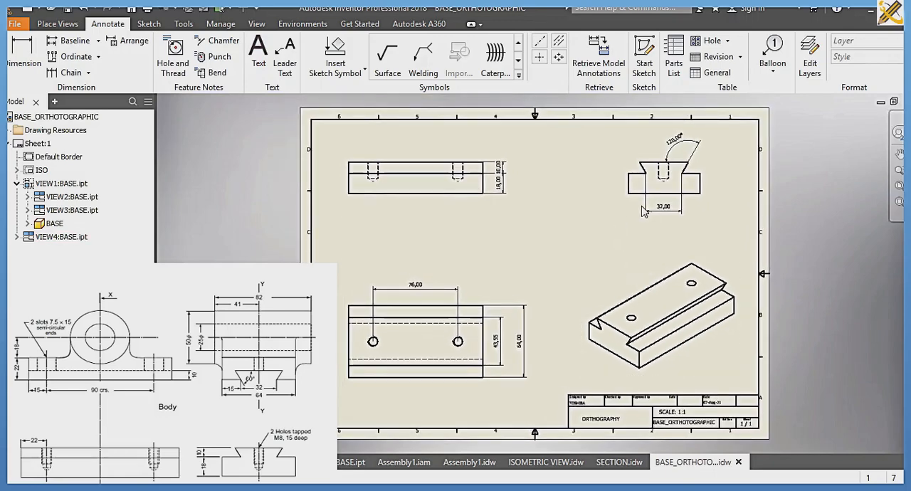
# Step: Create a new drawing and choose the BASE part from the SLIDE 2 folder for its base view
pyautogui.hotkey('ctrl', 'n')
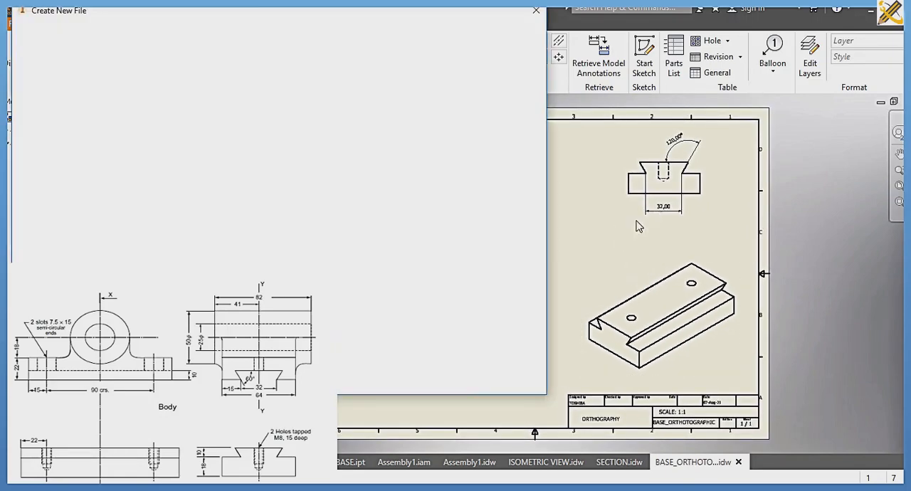
pyautogui.click(477, 379)
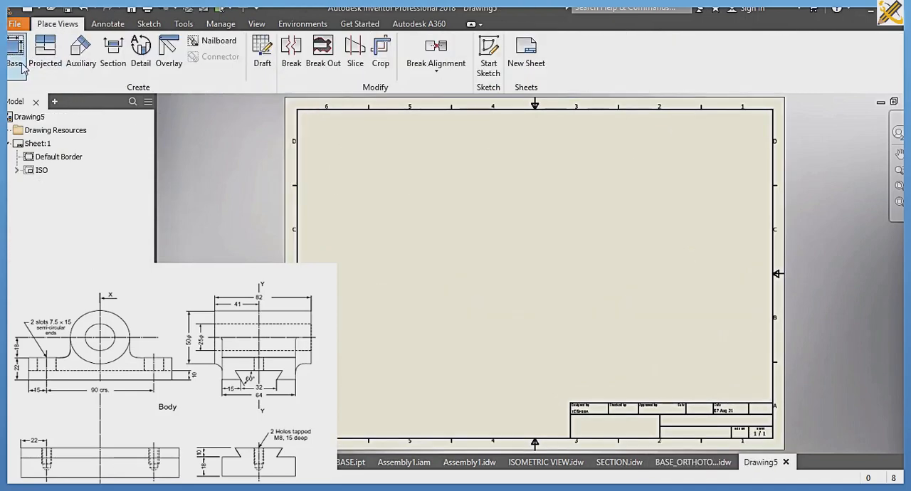
pyautogui.click(235, 141)
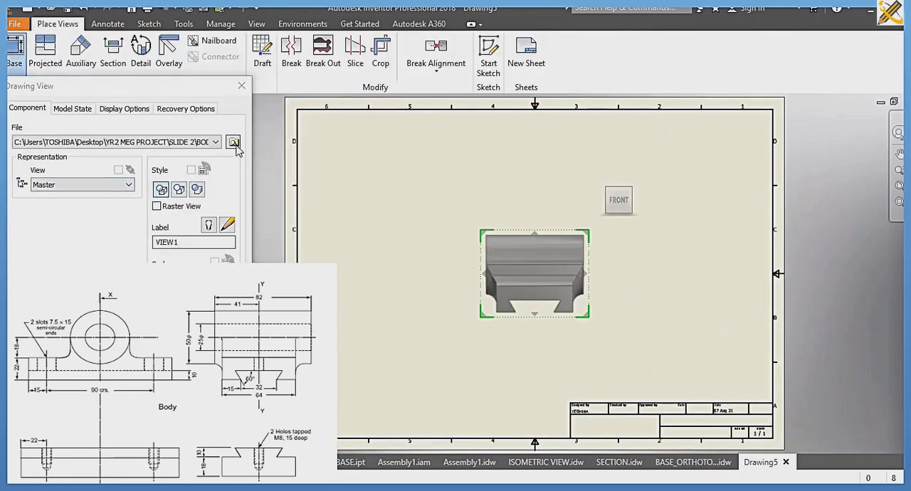
pyautogui.click(194, 157)
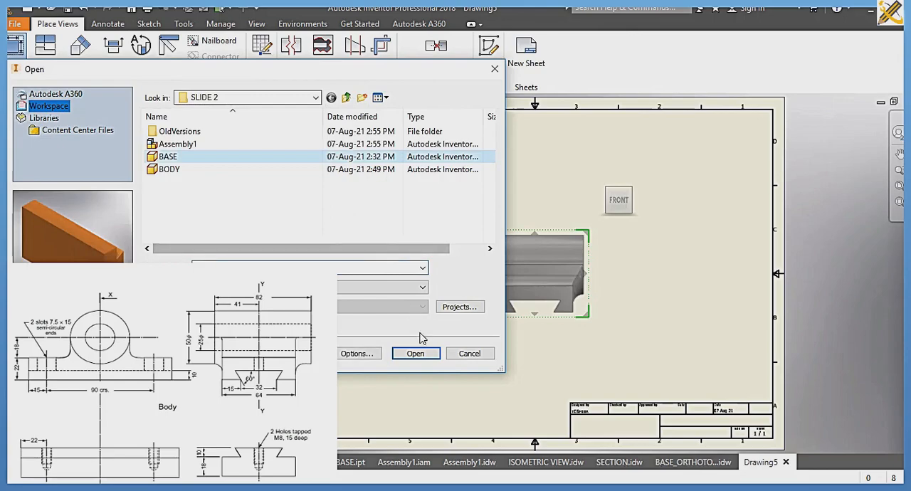
pyautogui.click(416, 355)
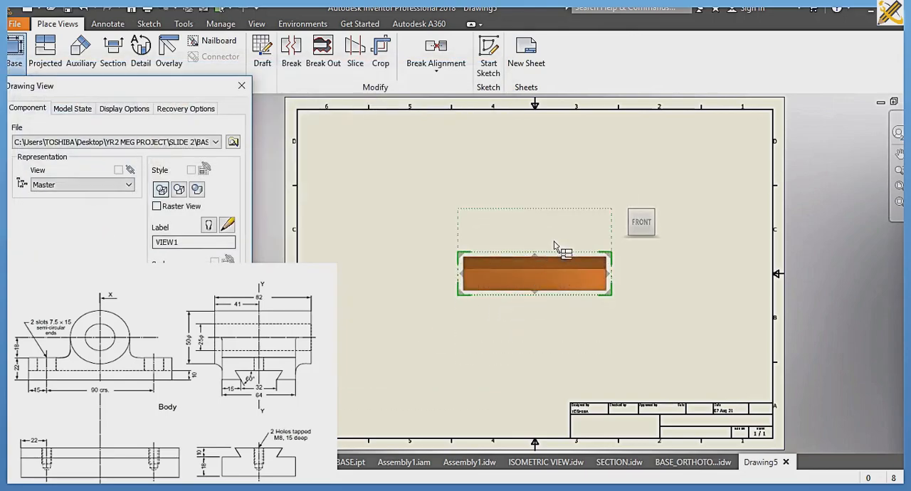
# Step: Orient the BASE view to show the part from above and place it in the lower-left area of the sheet
pyautogui.click(641, 205)
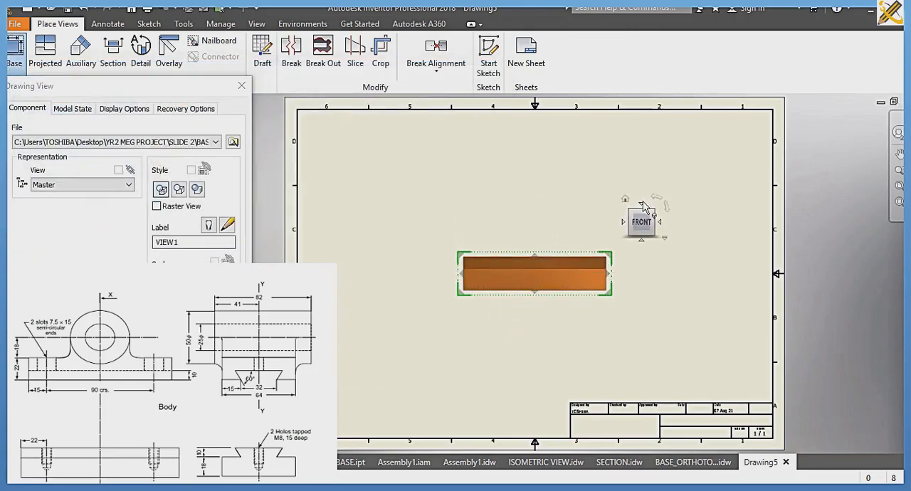
pyautogui.moveTo(579, 285); pyautogui.dragTo(493, 371)
pyautogui.click(171, 314)
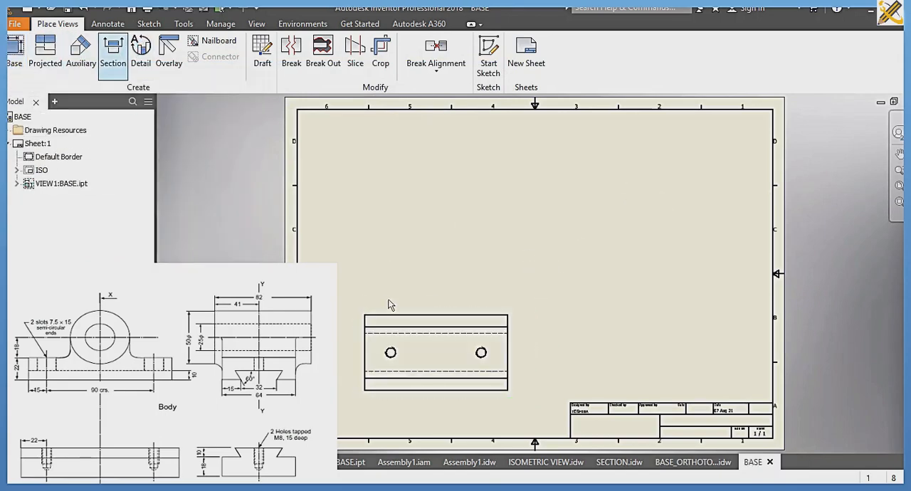
# Step: Create a section view through both hole centres along the plan view's length and place it above the plan
pyautogui.click(359, 354)
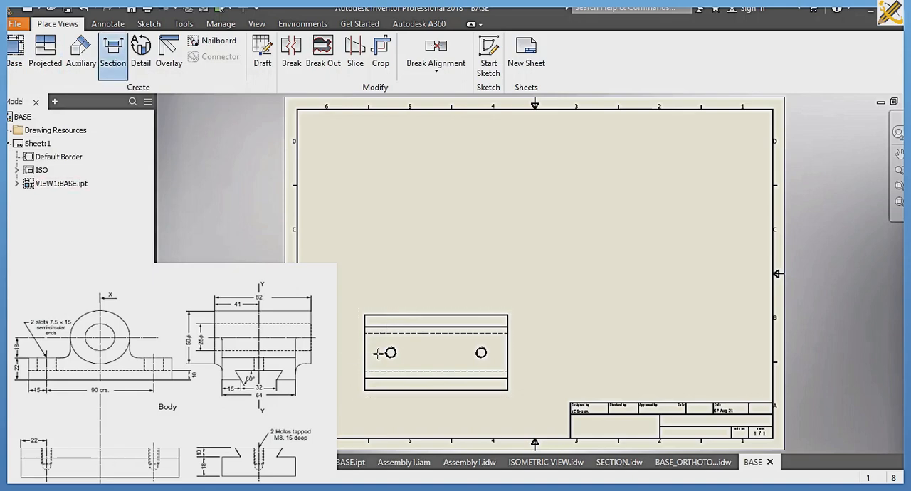
pyautogui.click(322, 352)
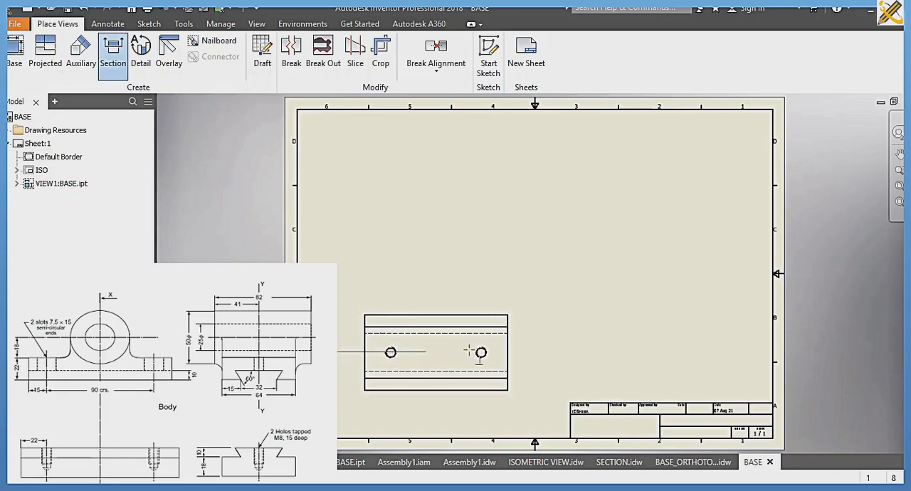
pyautogui.click(534, 354)
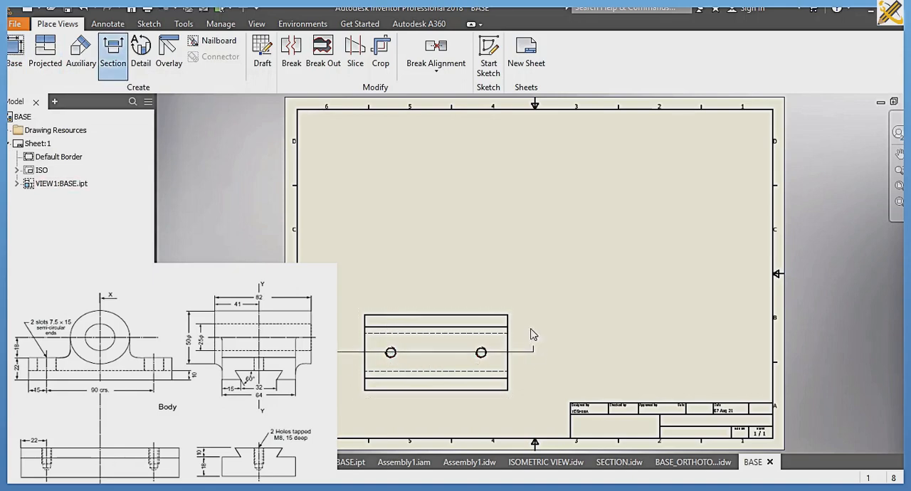
pyautogui.rightClick(533, 280)
pyautogui.click(573, 285)
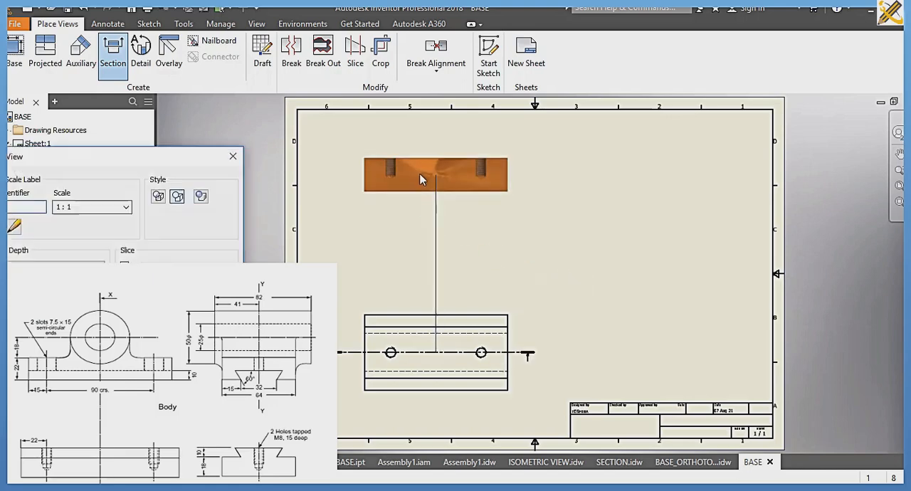
pyautogui.click(435, 175)
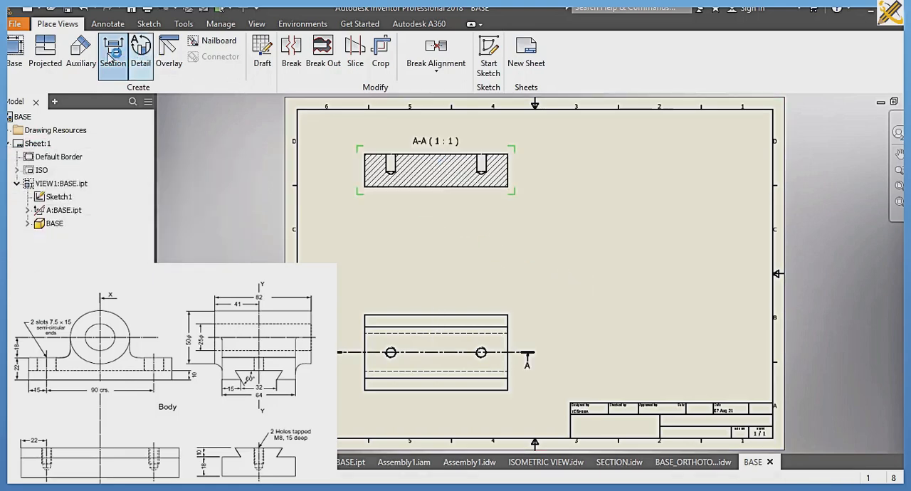
# Step: Create a second section cut vertically through the middle of section A-A and place it to the right of that view
pyautogui.click(109, 56)
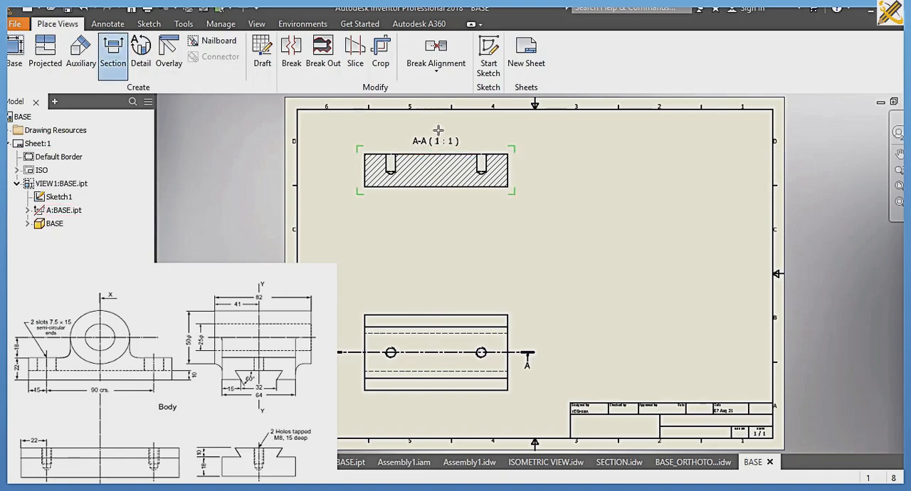
pyautogui.click(435, 133)
pyautogui.click(436, 212)
pyautogui.rightClick(490, 212)
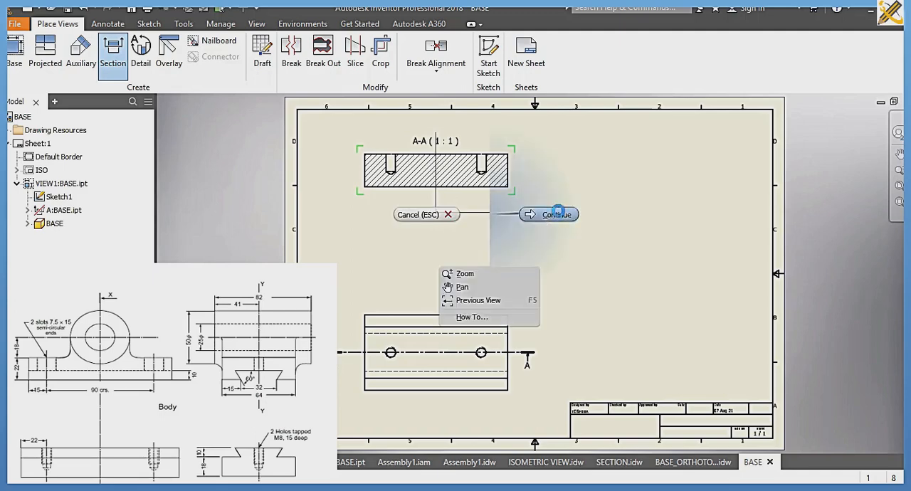
pyautogui.click(551, 212)
pyautogui.click(678, 188)
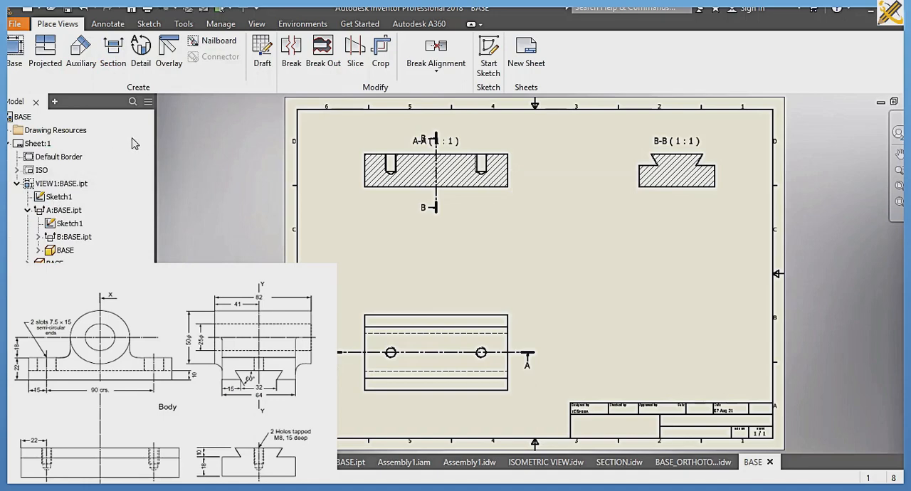
# Step: Dimension the depth of the right-hand hole in section A-A, and save the drawing as BASE in the SLIDE 2 folder
pyautogui.click(108, 26)
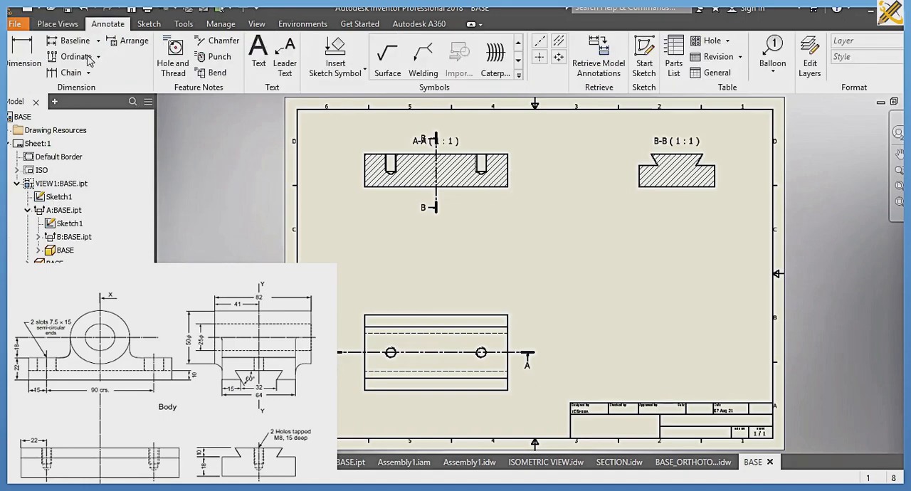
pyautogui.click(30, 74)
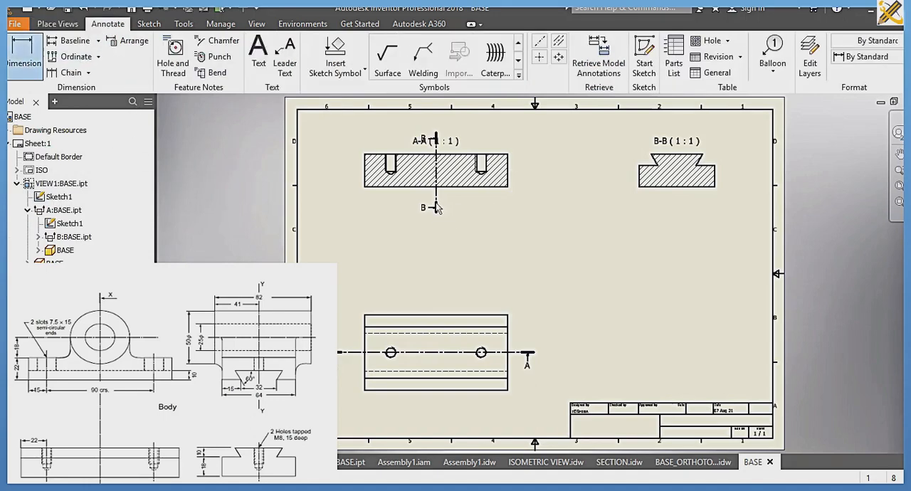
pyautogui.click(687, 463)
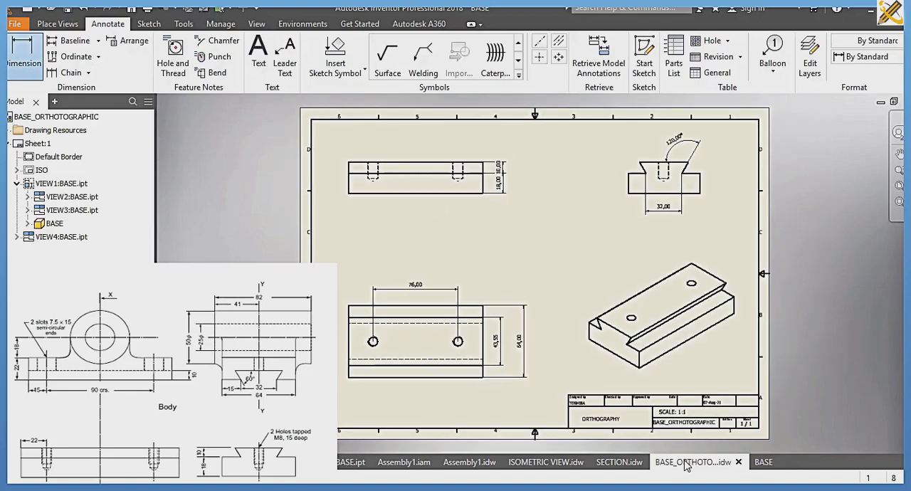
pyautogui.click(760, 461)
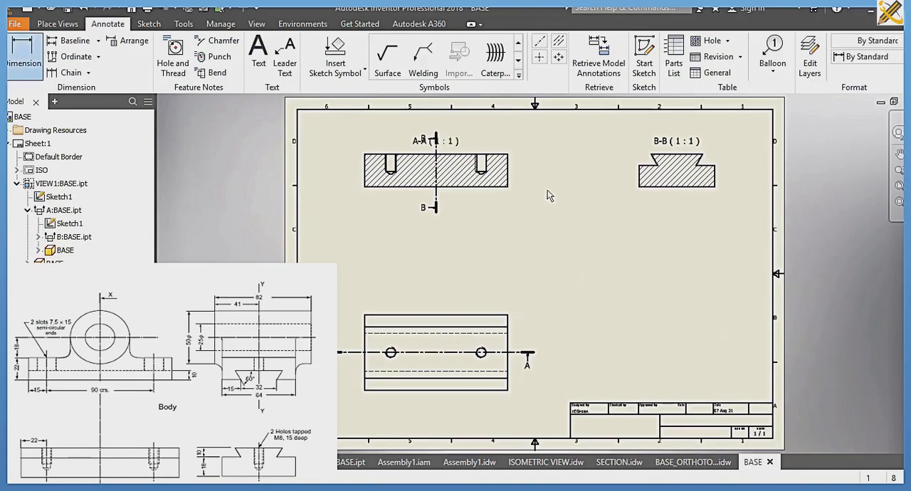
pyautogui.click(486, 164)
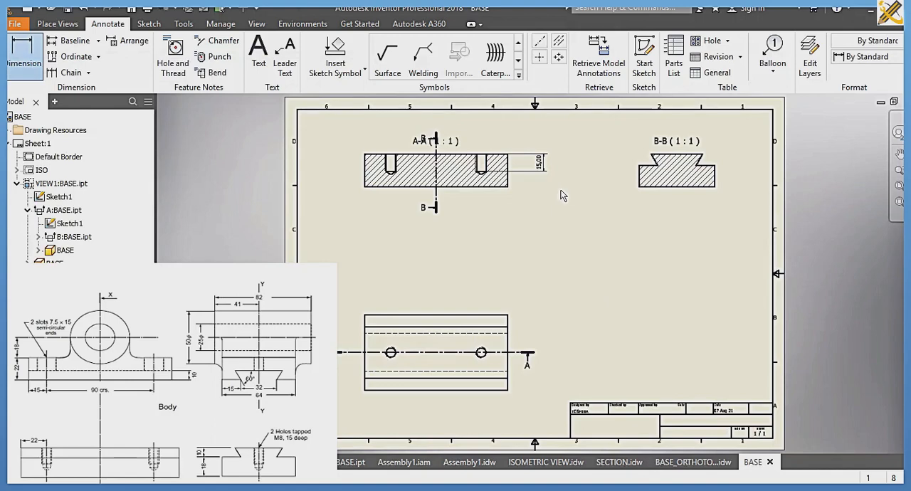
pyautogui.hotkey('ctrl', 's')
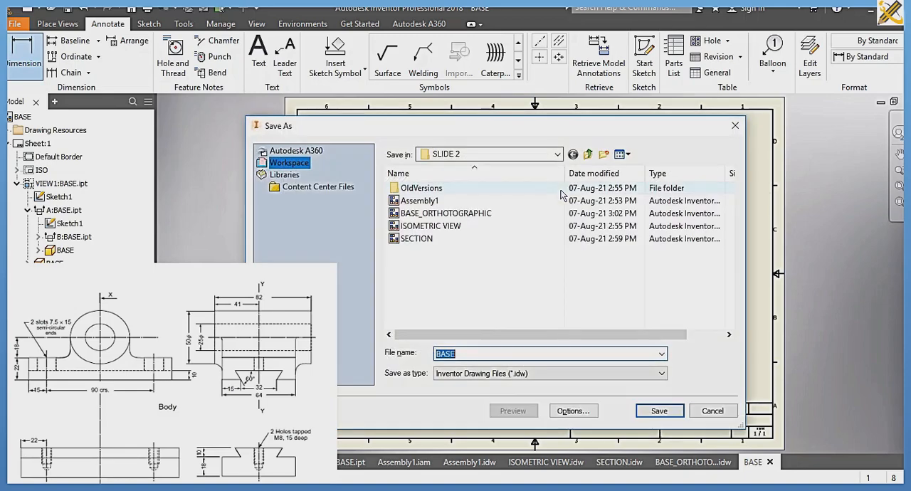
pyautogui.press('Return')
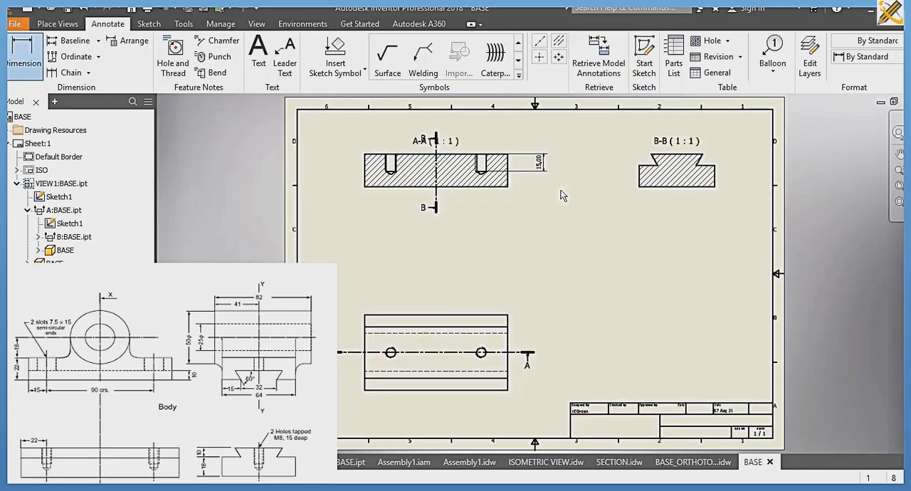
# Step: Create a new drawing from the ISO.idw template and choose the BODY part from the SLIDE 2 folder for its base view
pyautogui.hotkey('ctrl', 'n')
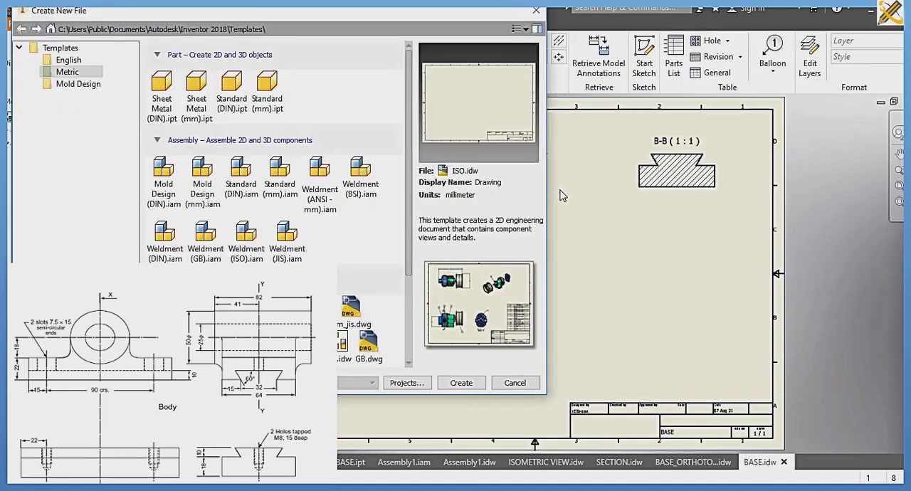
pyautogui.click(461, 380)
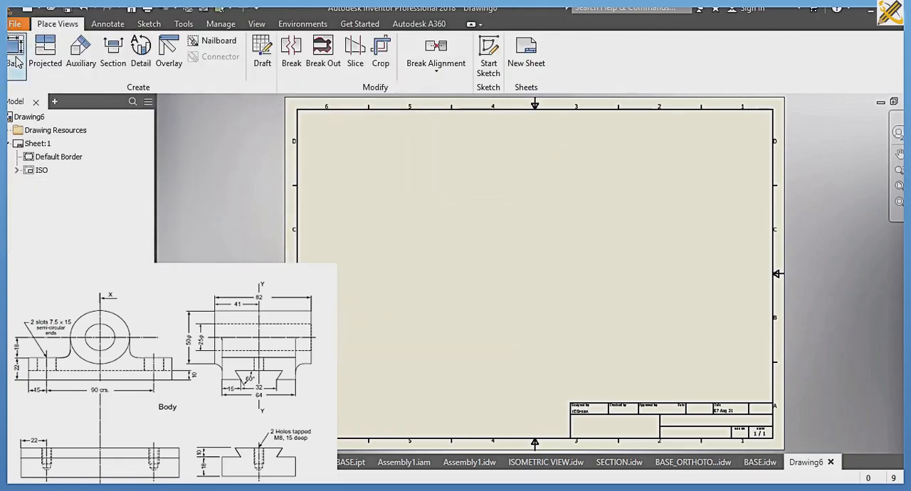
pyautogui.click(14, 51)
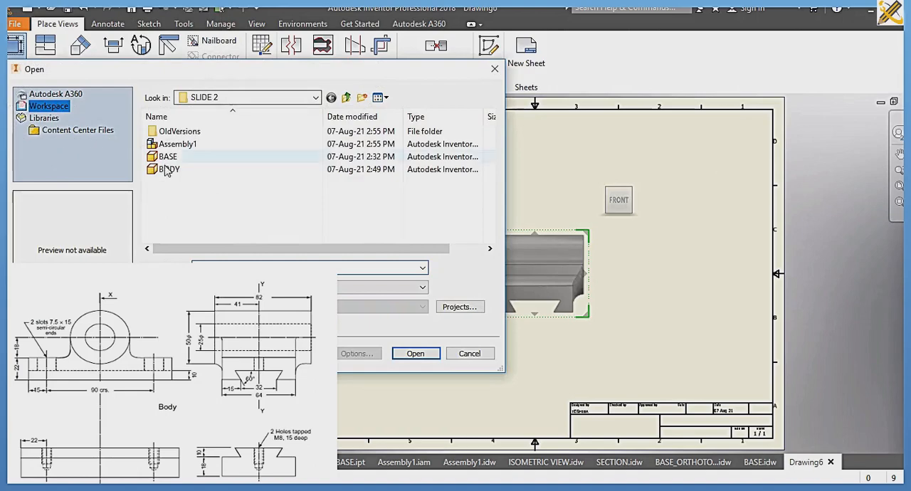
pyautogui.click(169, 169)
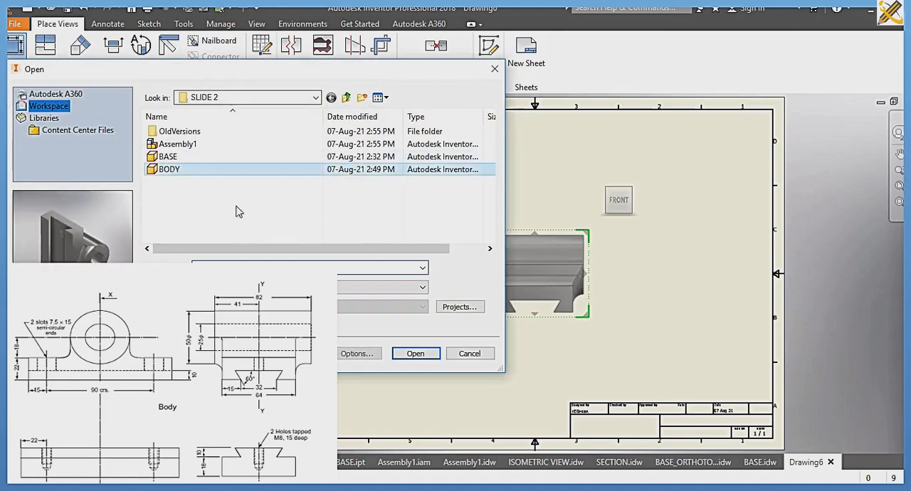
pyautogui.click(415, 354)
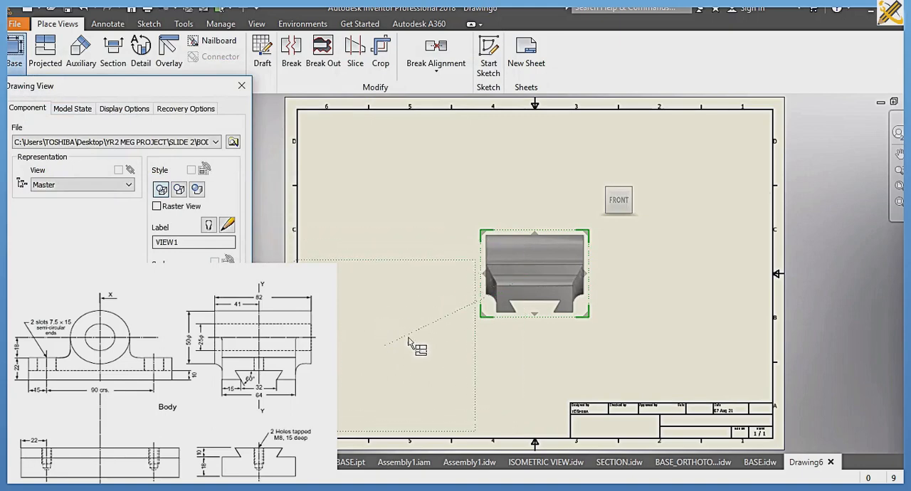
# Step: Place the BODY's left-side view at the sheet's upper left, with projected plan, side and isometric views
pyautogui.moveTo(541, 272); pyautogui.dragTo(394, 186)
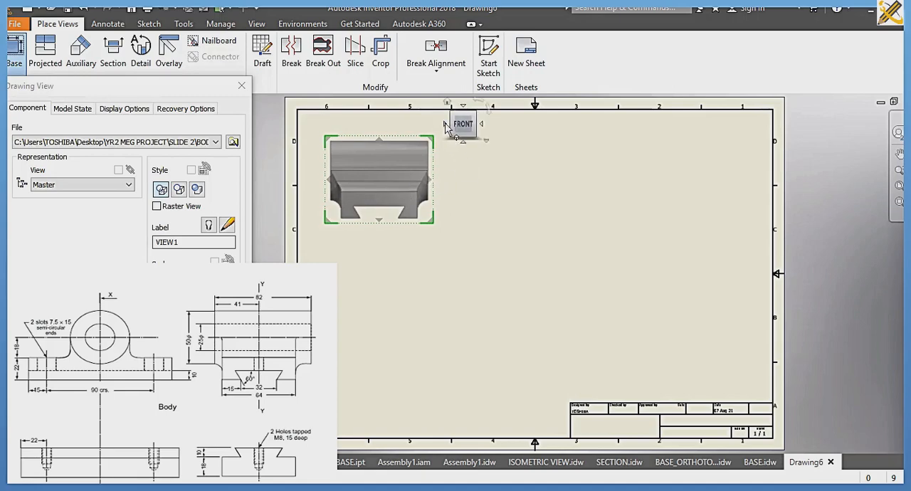
pyautogui.click(444, 125)
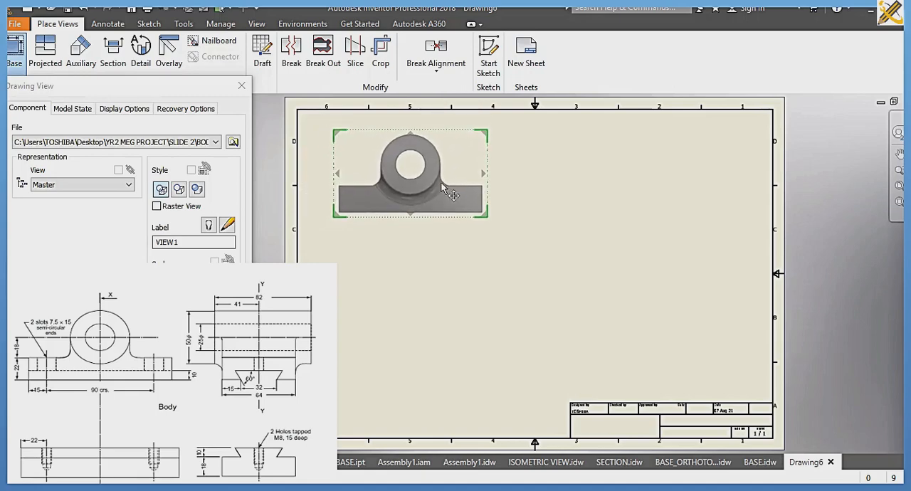
pyautogui.click(427, 357)
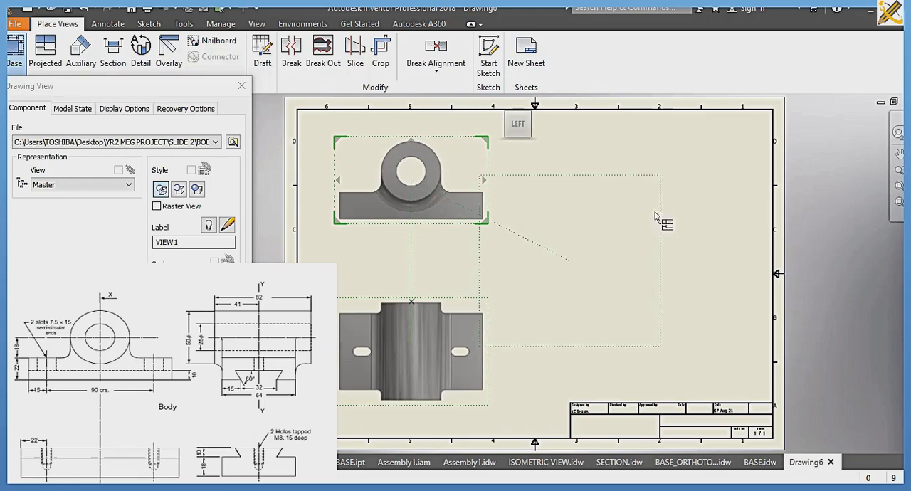
pyautogui.click(682, 185)
pyautogui.click(683, 321)
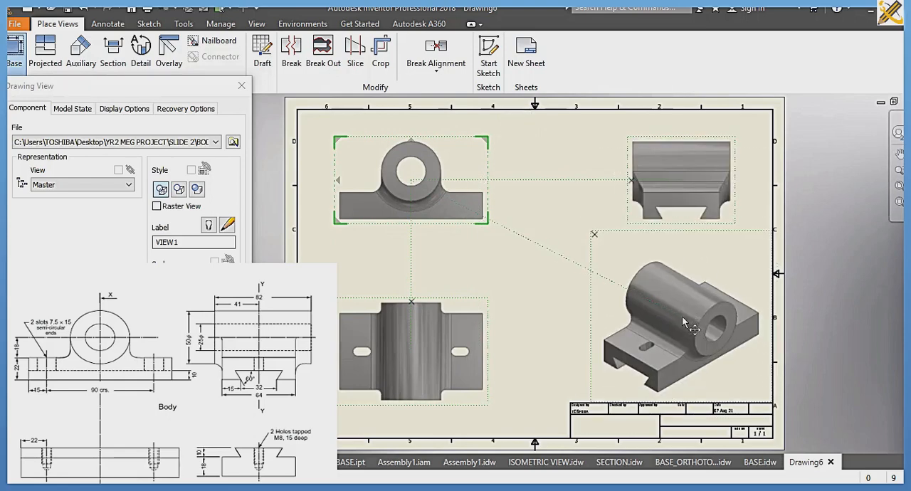
pyautogui.click(167, 309)
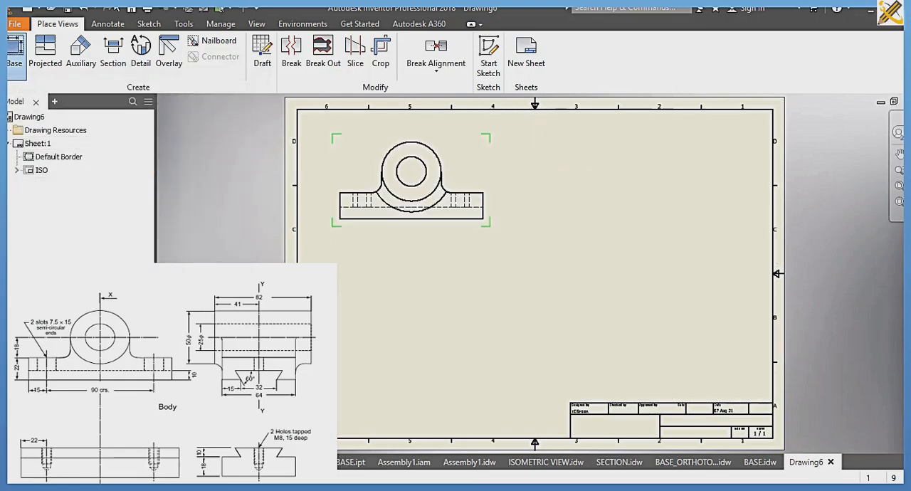
# Step: Add a radius dimension to the outer arc of the cylindrical boss in the BODY's upper-left view
pyautogui.click(108, 24)
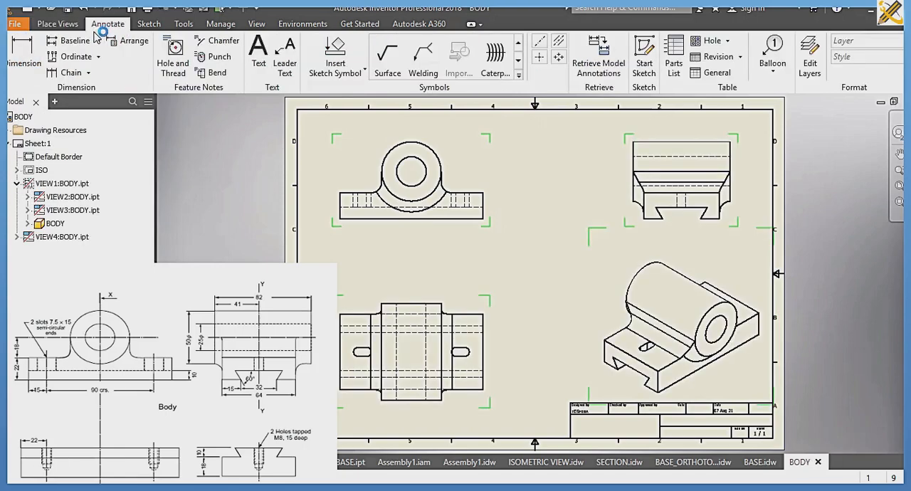
pyautogui.click(34, 62)
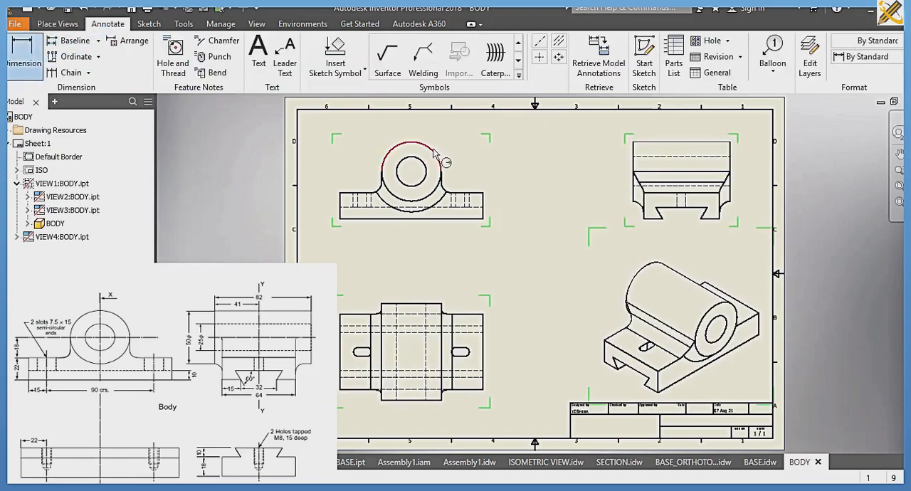
pyautogui.click(439, 156)
pyautogui.click(496, 140)
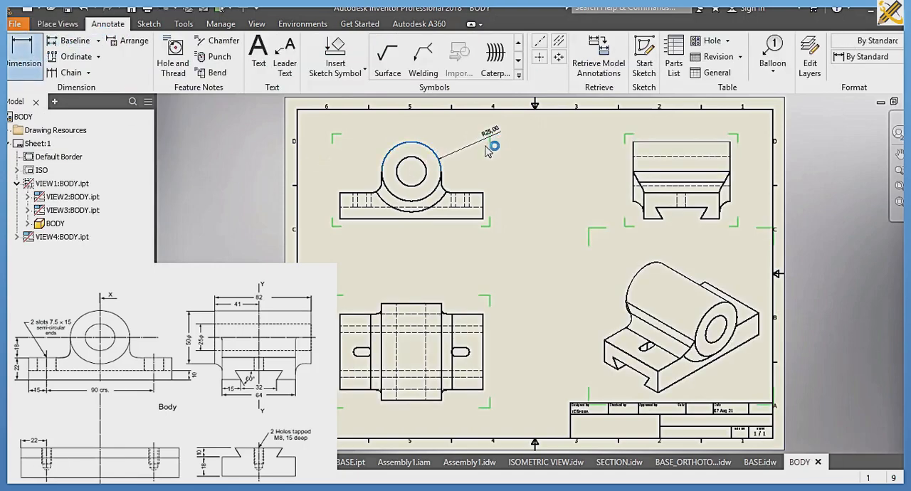
# Step: Dimension the bore's diameter and the height of the base flange's right end in the upper-left view
pyautogui.click(424, 185)
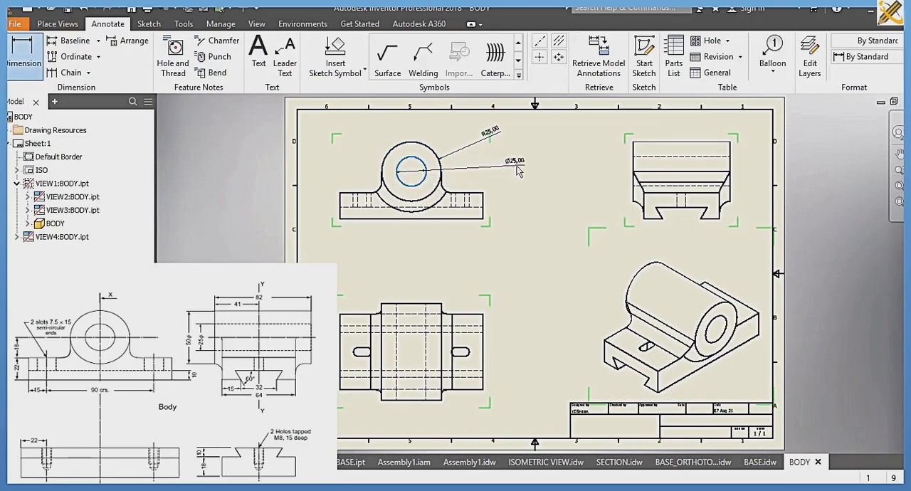
pyautogui.click(518, 172)
pyautogui.click(483, 204)
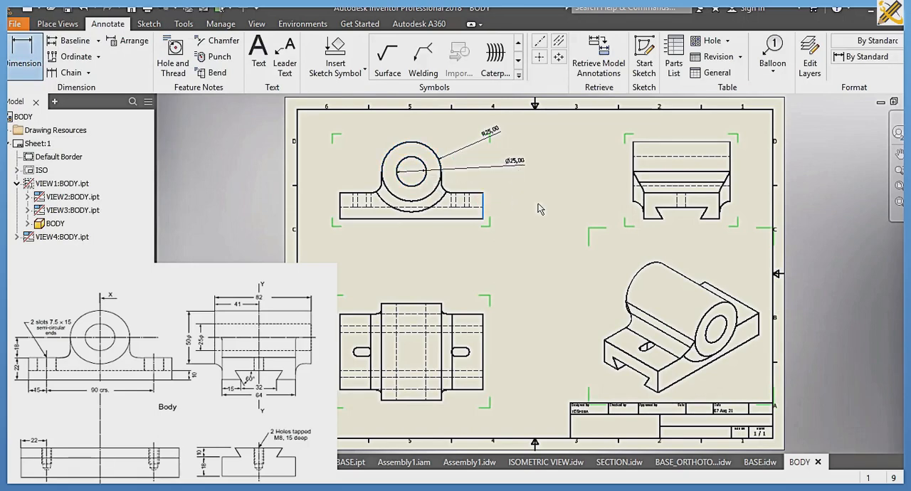
# Step: Add a radius dimension to the fillet between the boss and the right flange in the upper-left view
pyautogui.scroll(5, 458, 197)
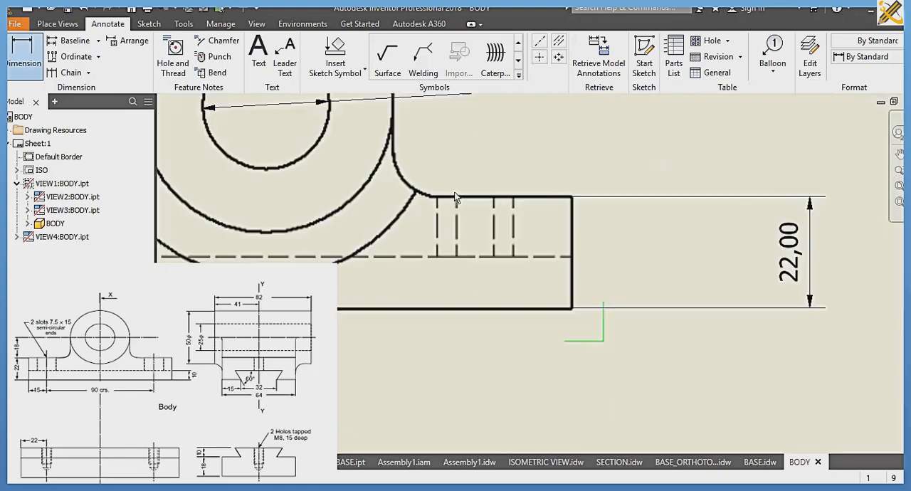
pyautogui.click(416, 173)
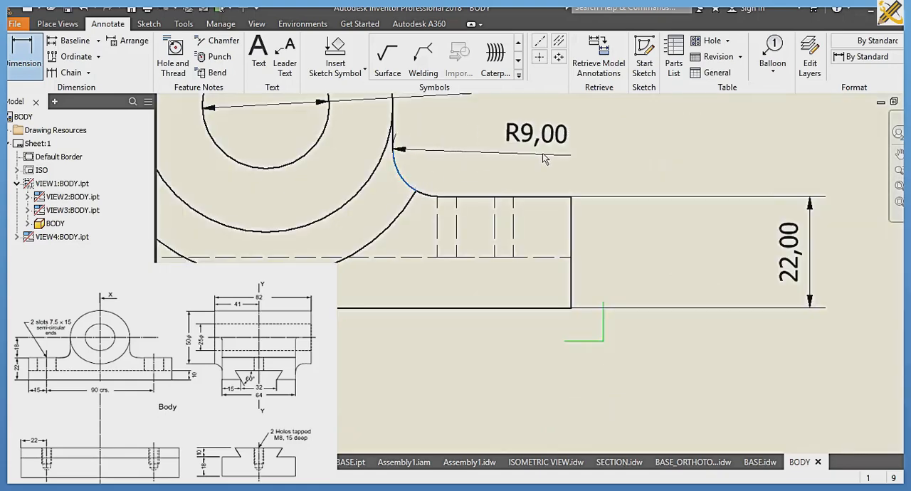
pyautogui.click(548, 157)
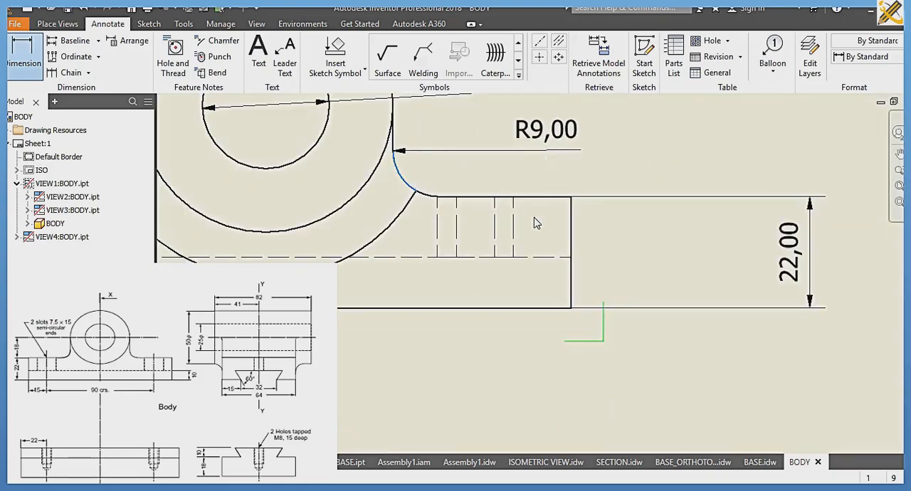
# Step: Dimension the base's width and the cylindrical boss's full length to the right of the plan view
pyautogui.scroll(-5, 527, 272)
pyautogui.moveTo(523, 279); pyautogui.dragTo(496, 112, button='middle')
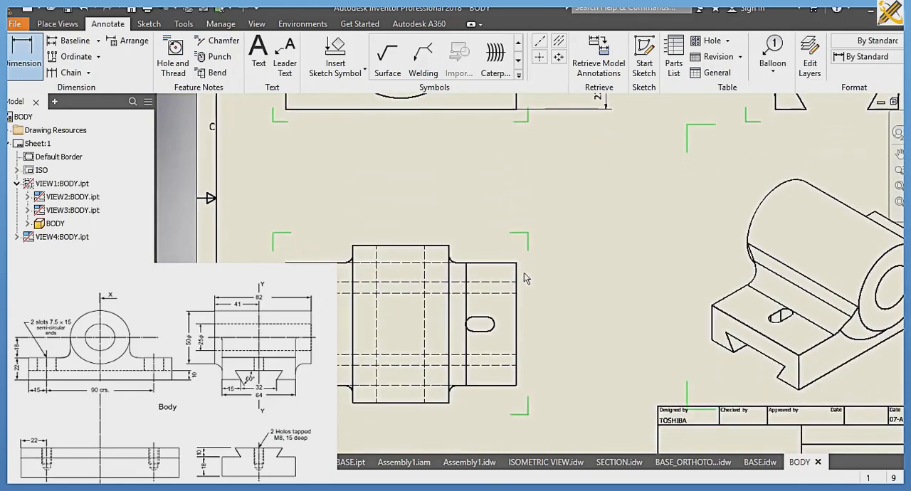
pyautogui.click(519, 309)
pyautogui.click(562, 309)
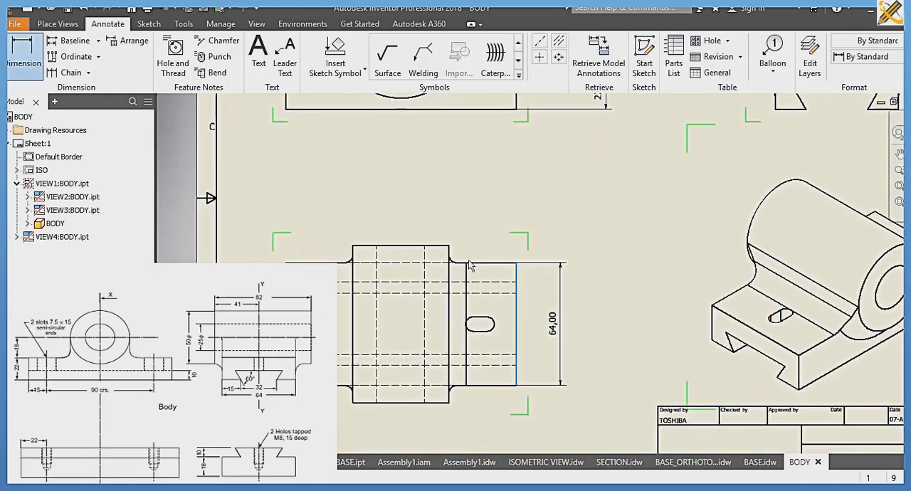
pyautogui.click(293, 298)
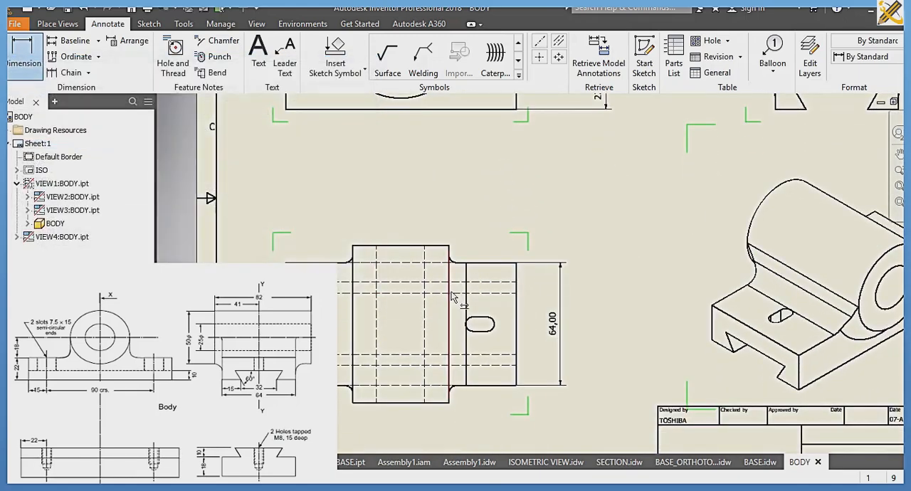
pyautogui.click(450, 293)
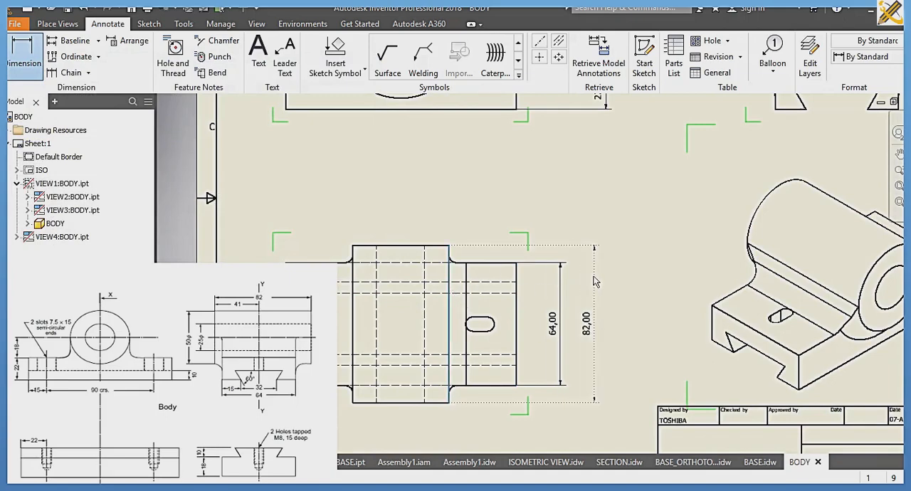
pyautogui.click(504, 325)
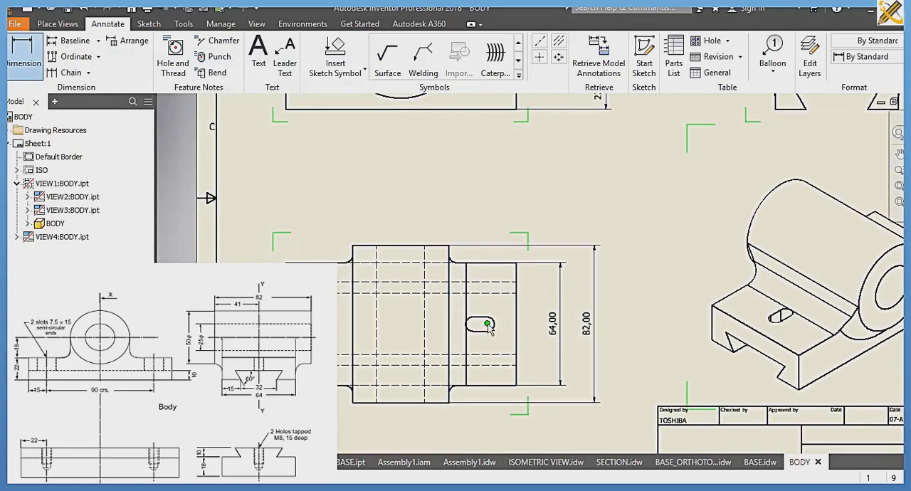
# Step: Dimension the distance between the two slots below the plan view
pyautogui.click(479, 317)
pyautogui.click(346, 363)
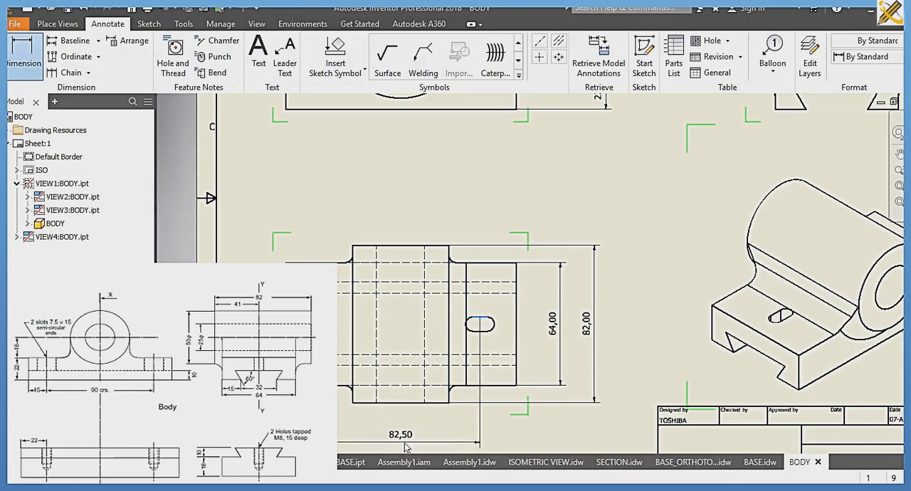
pyautogui.click(436, 411)
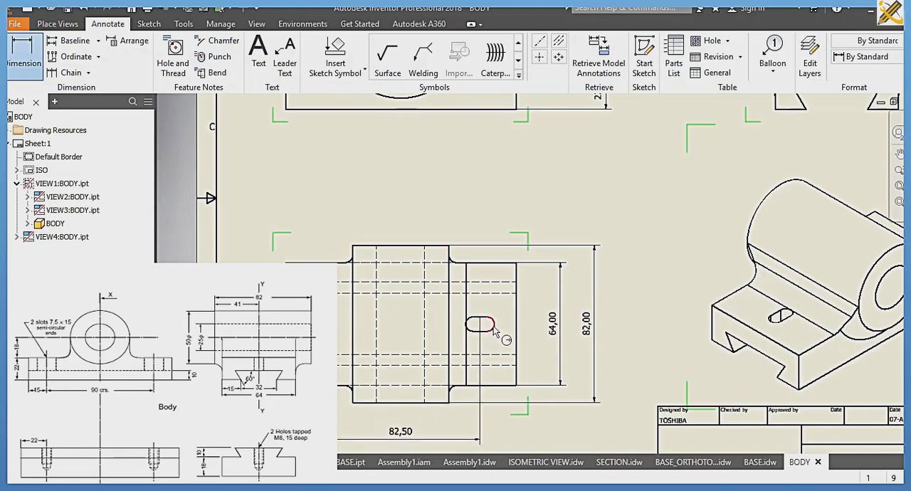
# Step: Dimension the right slot's end radius and the distance between its arc centres, placing the latter above the plan view
pyautogui.click(493, 329)
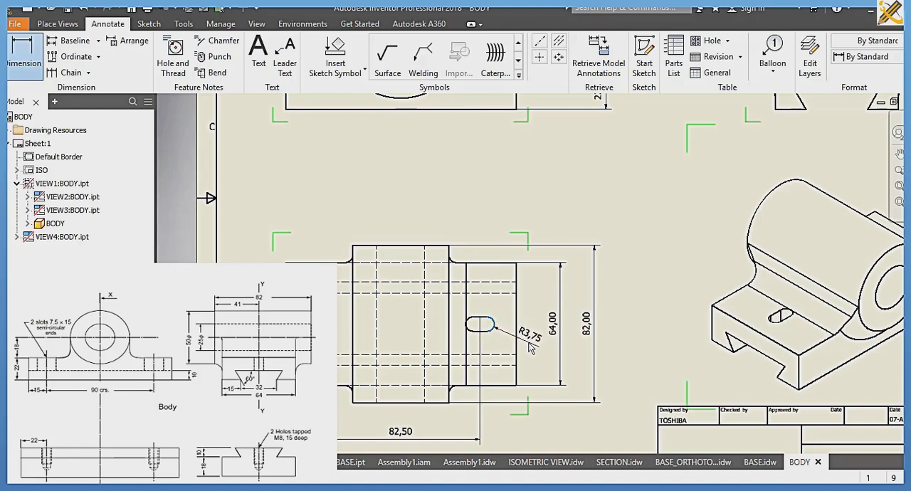
pyautogui.click(518, 349)
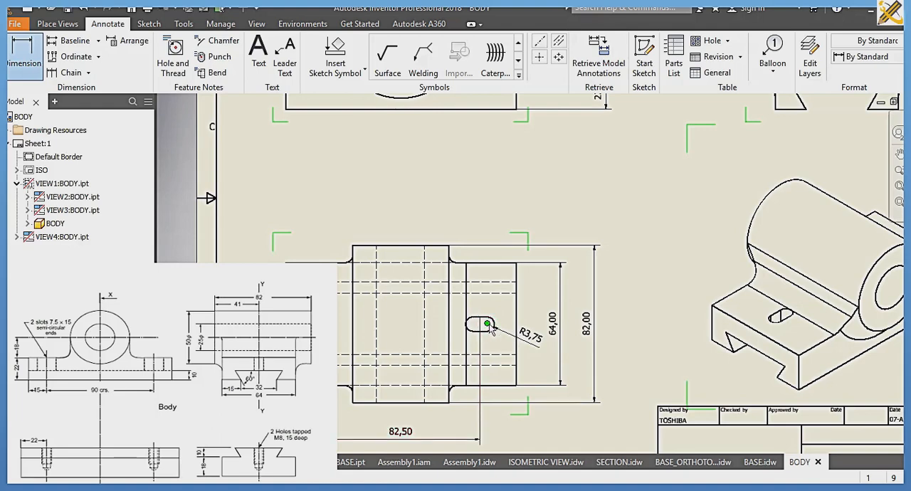
pyautogui.click(486, 325)
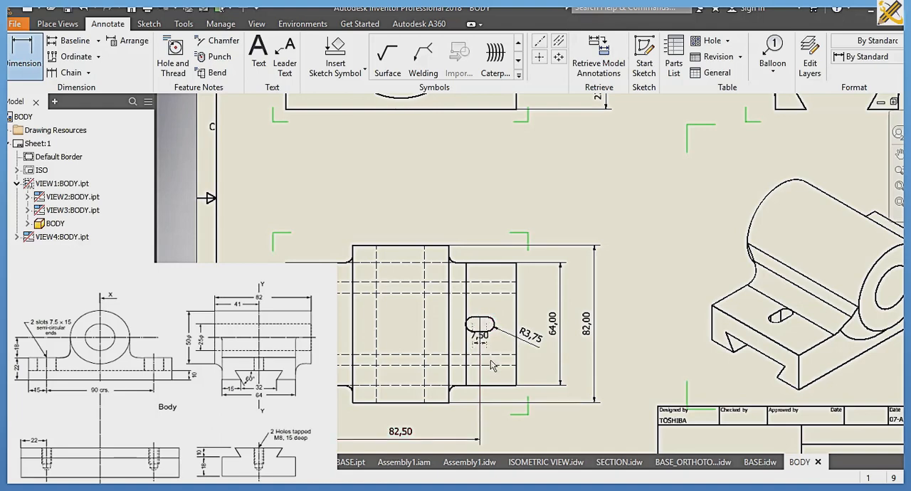
pyautogui.click(500, 431)
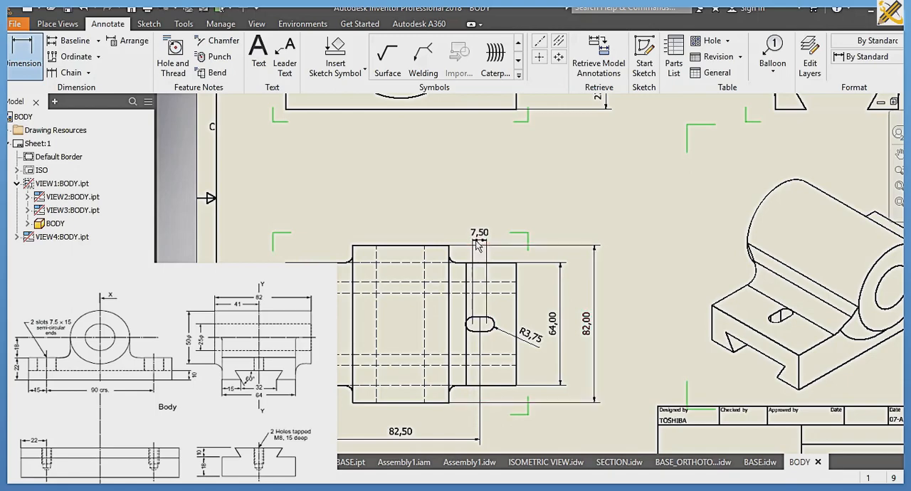
pyautogui.click(478, 235)
pyautogui.press('Return')
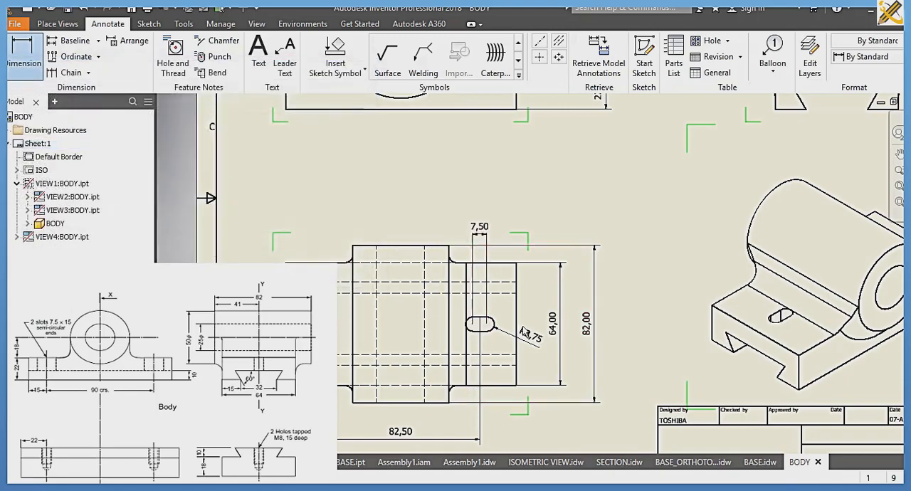
# Step: Dimension the body's overall length beneath the slot spacing dimension in the plan view
pyautogui.click(515, 384)
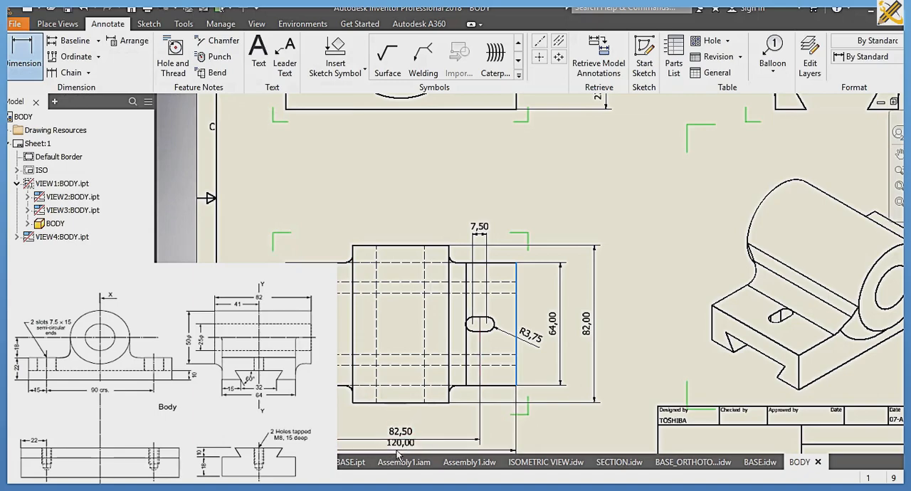
pyautogui.moveTo(397, 450); pyautogui.dragTo(407, 371, button='middle')
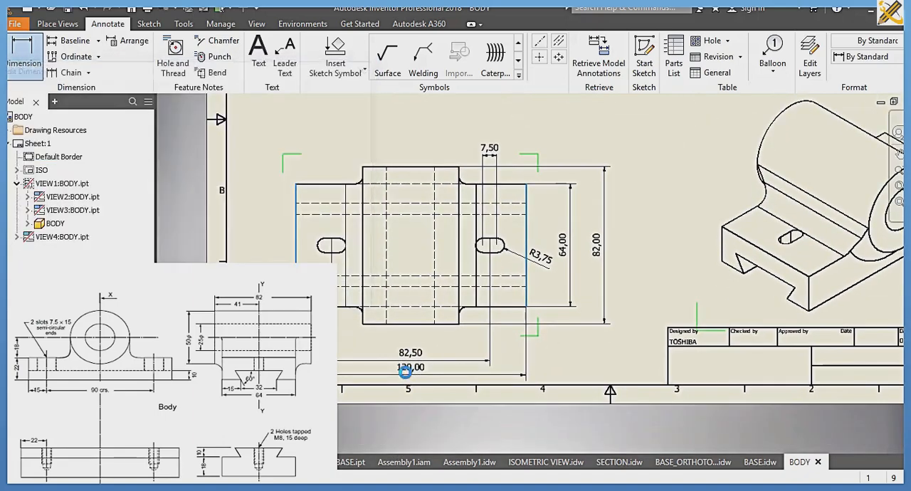
pyautogui.click(407, 374)
# Step: Dimension the opening width and the depth of the dovetail groove in the upper-right side view
pyautogui.scroll(-3, 442, 307)
pyautogui.moveTo(442, 308)
pyautogui.mouseDown(button='middle')
pyautogui.moveTo(408, 374)
pyautogui.moveTo(372, 385)
pyautogui.mouseUp(button='middle')
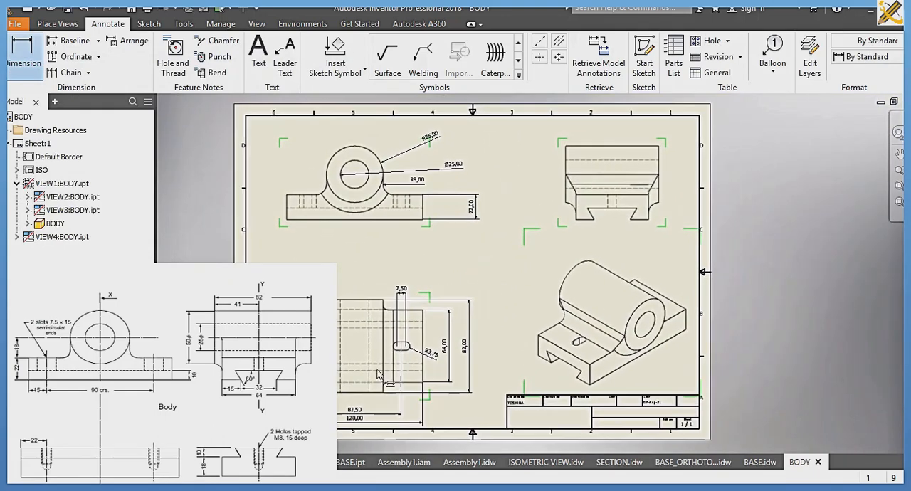
pyautogui.click(594, 219)
pyautogui.click(634, 220)
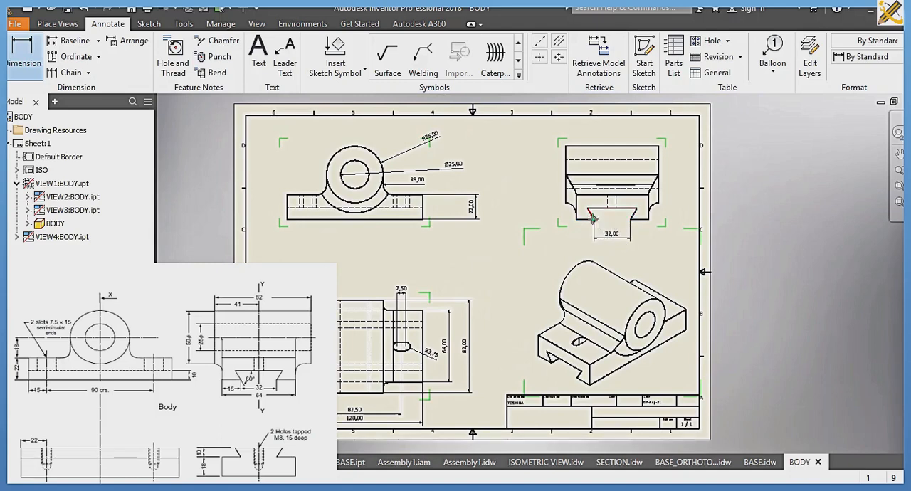
pyautogui.click(609, 210)
# Step: Add an angle dimension between the dovetail groove's left flank and its top edge in the side view
pyautogui.scroll(5, 593, 221)
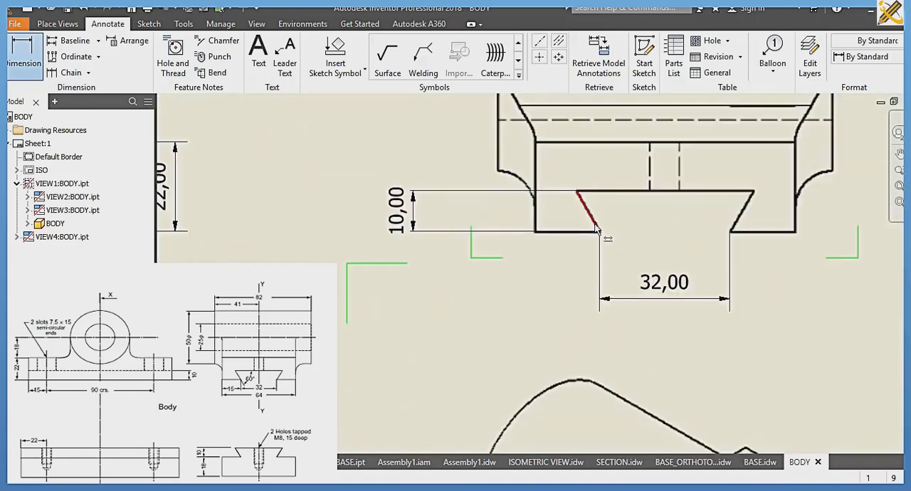
pyautogui.click(594, 224)
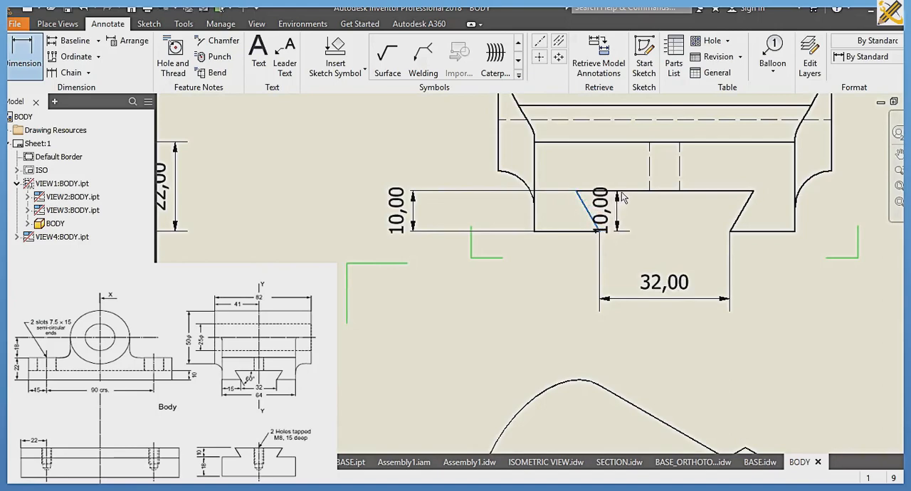
pyautogui.click(611, 190)
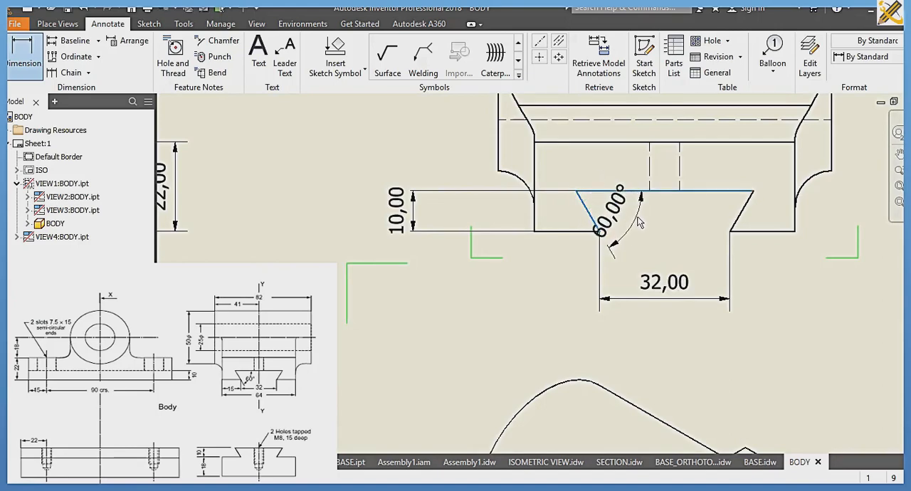
pyautogui.click(627, 251)
# Step: Save the dimensioned drawing as BODY in the SLIDE 2 folder
pyautogui.scroll(-5, 601, 233)
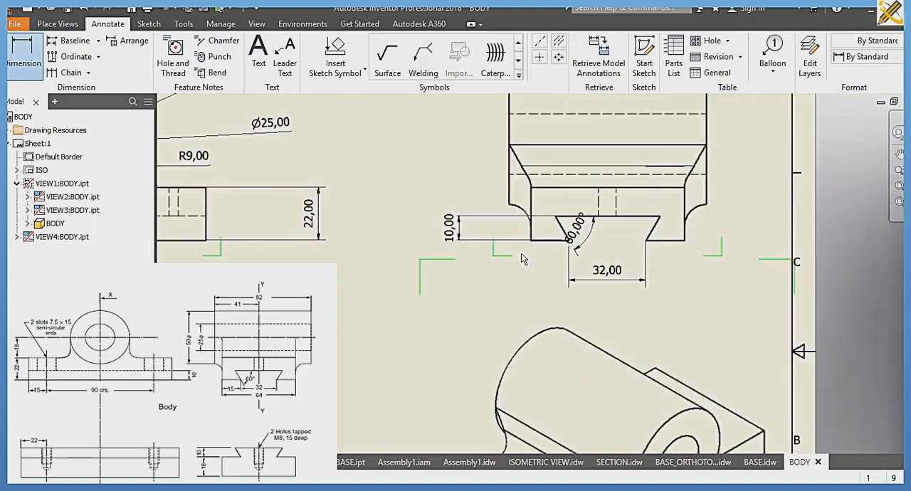
pyautogui.moveTo(602, 234); pyautogui.dragTo(681, 239, button='middle')
pyautogui.scroll(-2, 630, 245)
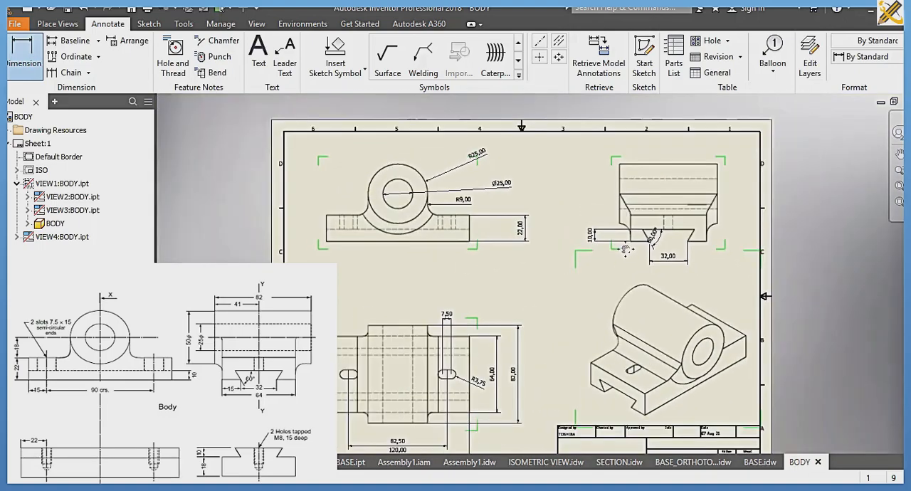
pyautogui.click(220, 24)
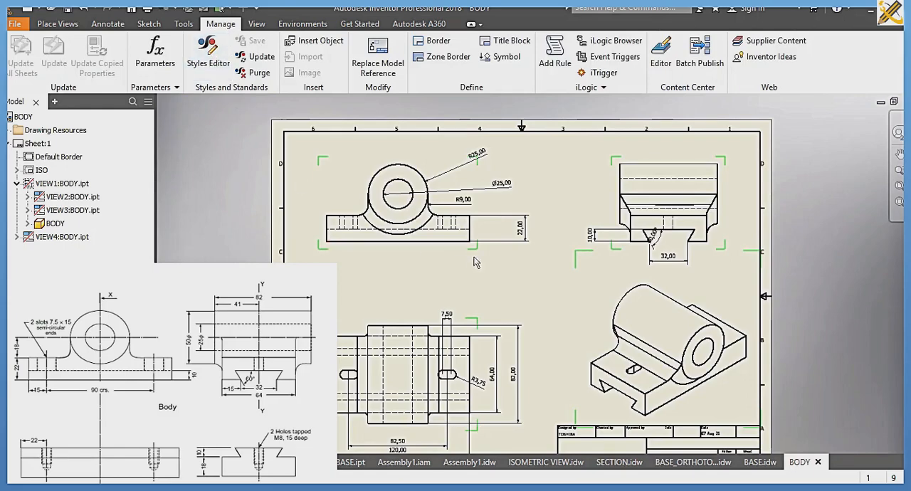
pyautogui.scroll(-4, 518, 248)
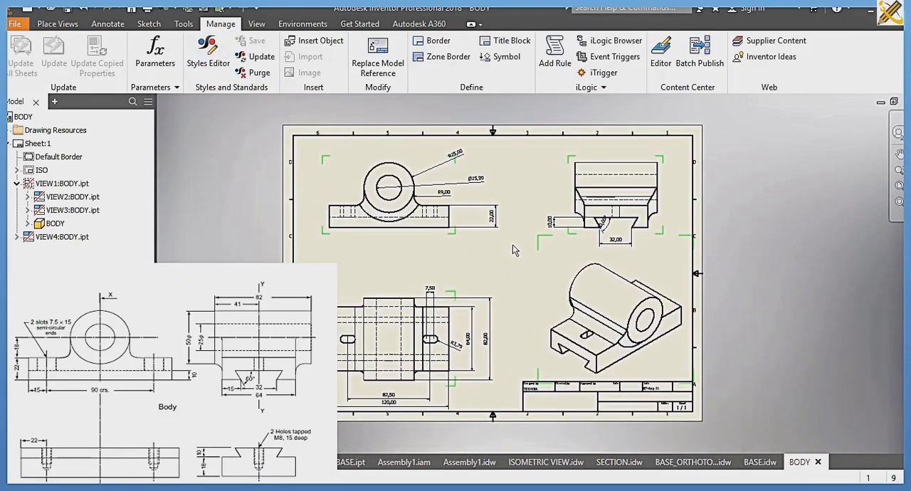
pyautogui.hotkey('ctrl', 's')
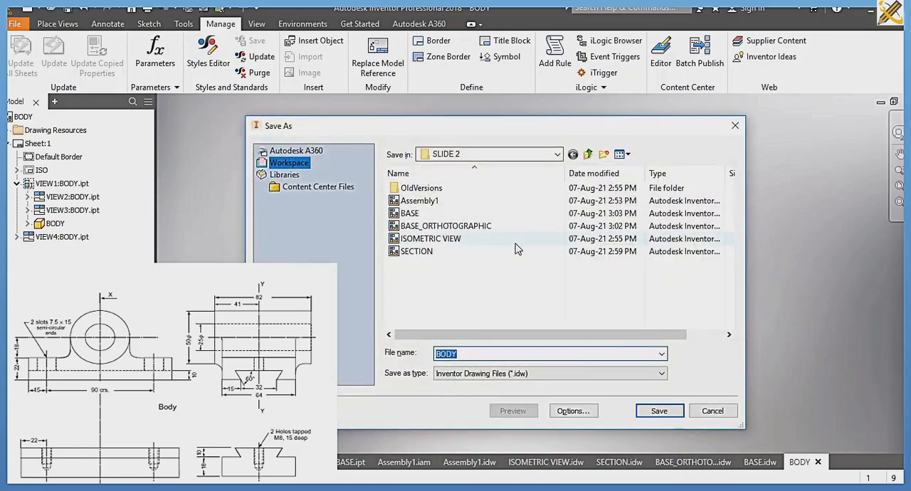
pyautogui.press('Escape')
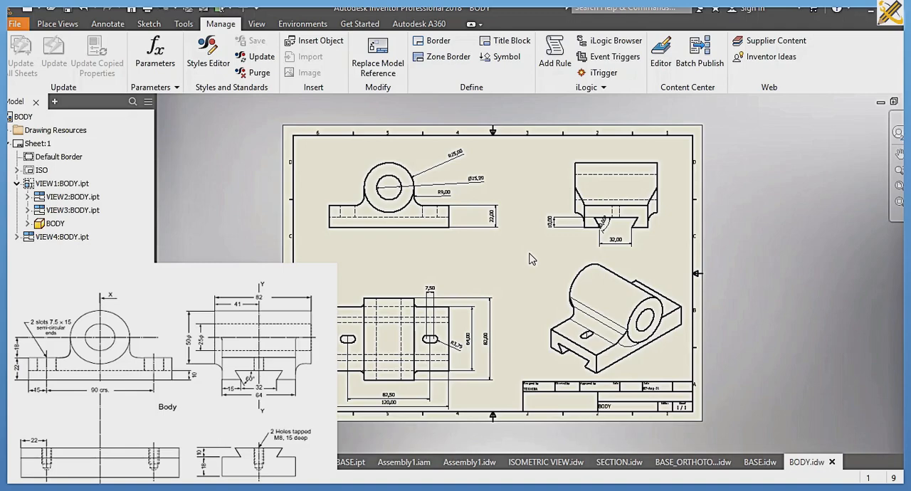
# Step: Create a new ISO drawing and place the body's plan view, without hidden lines, as the base view in the sheet's lower-left area
pyautogui.hotkey('ctrl', 'n')
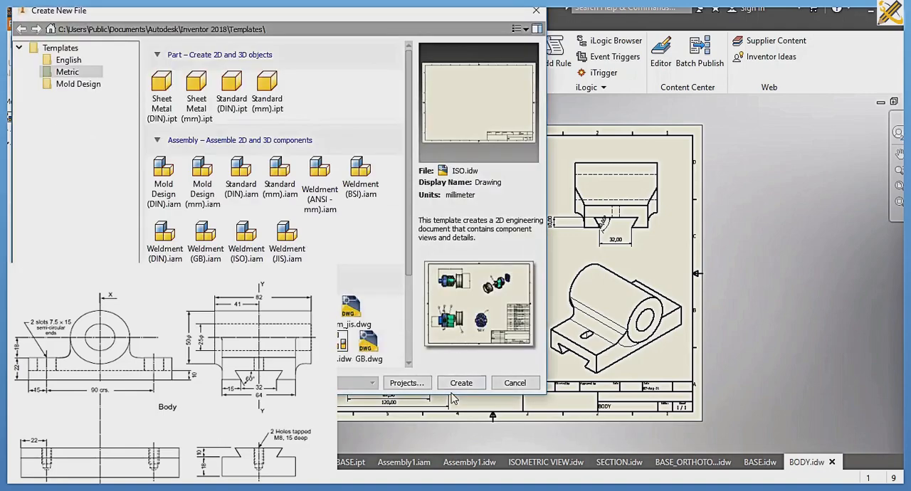
pyautogui.click(464, 389)
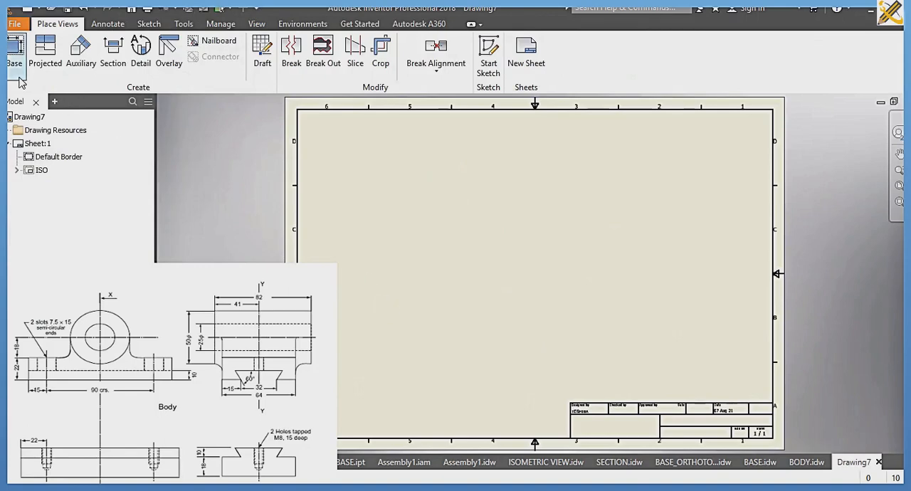
pyautogui.click(15, 50)
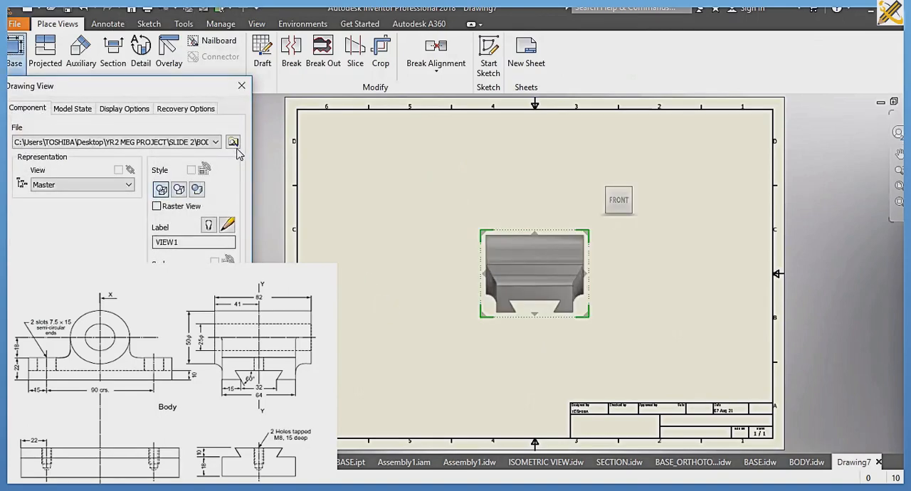
pyautogui.click(635, 202)
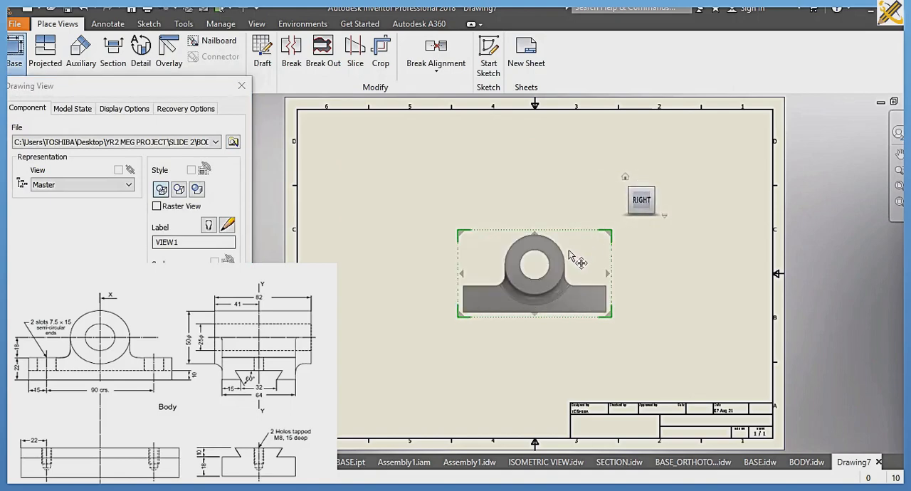
pyautogui.click(644, 191)
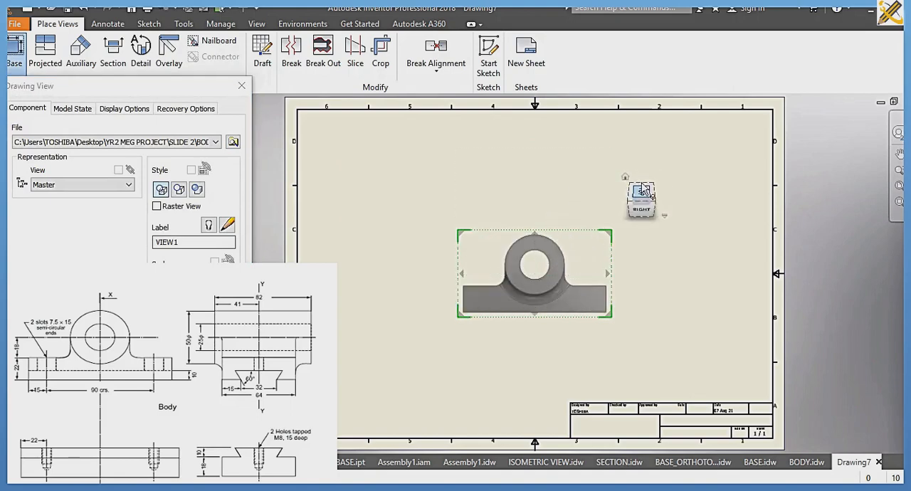
pyautogui.moveTo(556, 274); pyautogui.dragTo(444, 350)
pyautogui.click(165, 309)
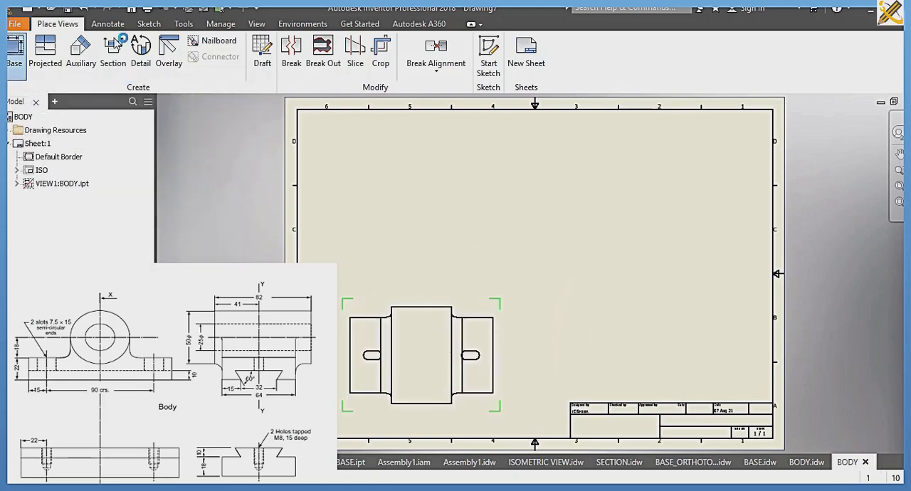
# Step: Create section view A-A with a horizontal cut through both slots of the plan view, placing it above that view
pyautogui.click(113, 53)
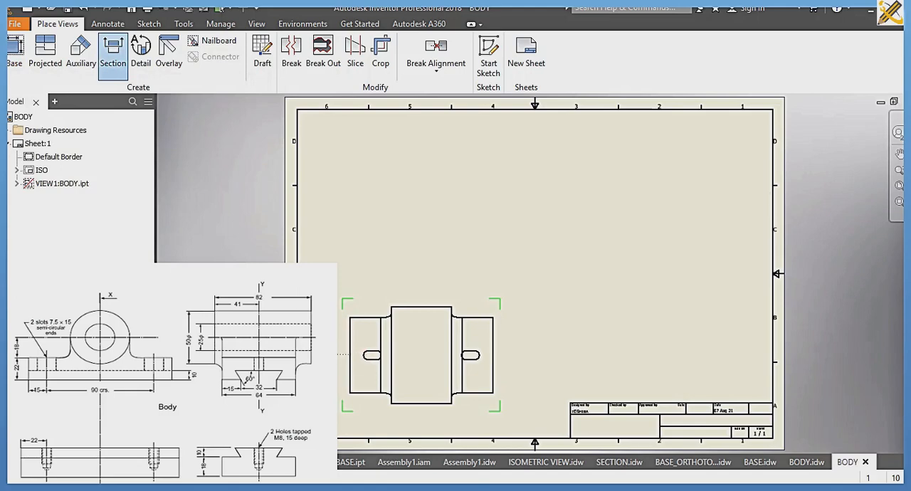
pyautogui.click(329, 354)
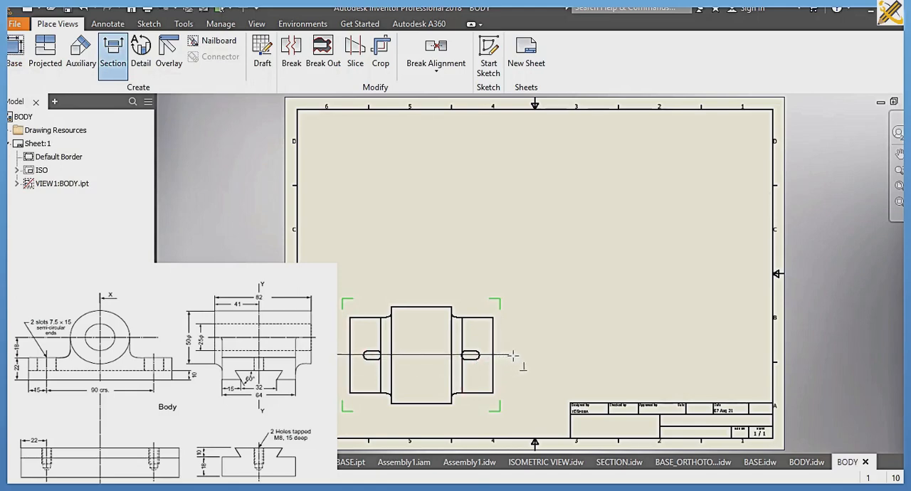
pyautogui.click(536, 354)
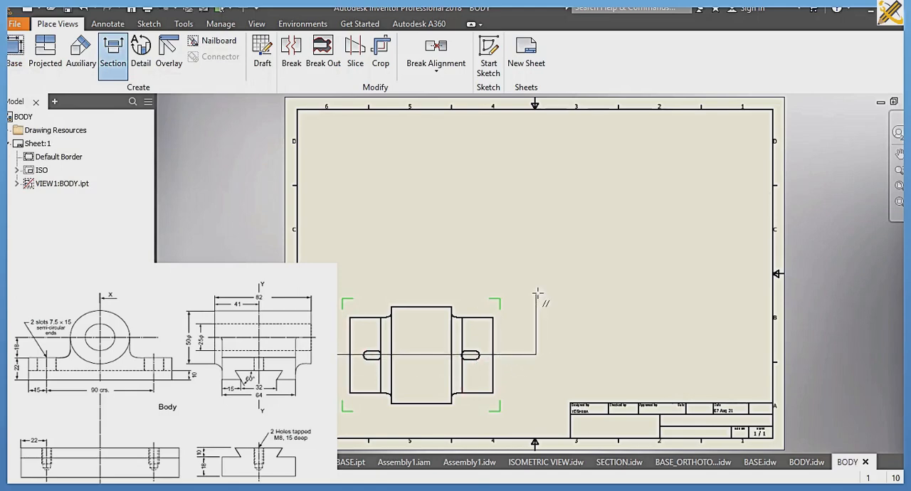
pyautogui.rightClick(538, 293)
pyautogui.click(580, 293)
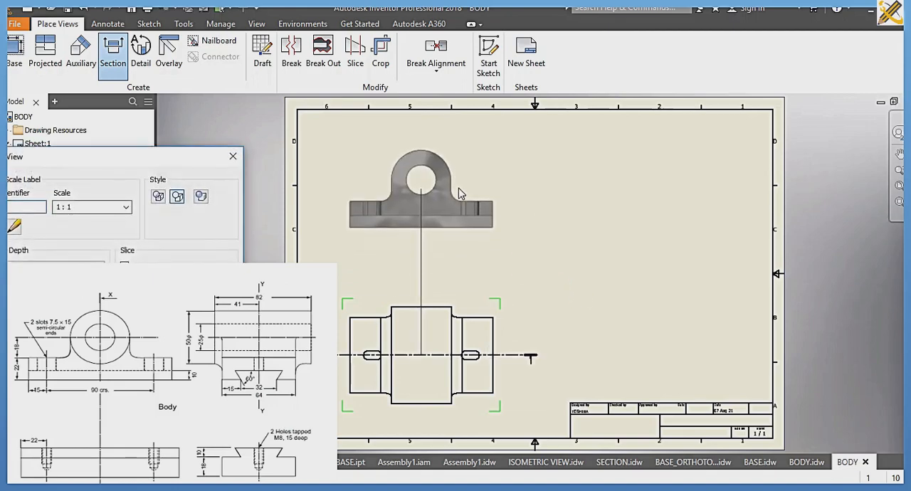
pyautogui.click(458, 182)
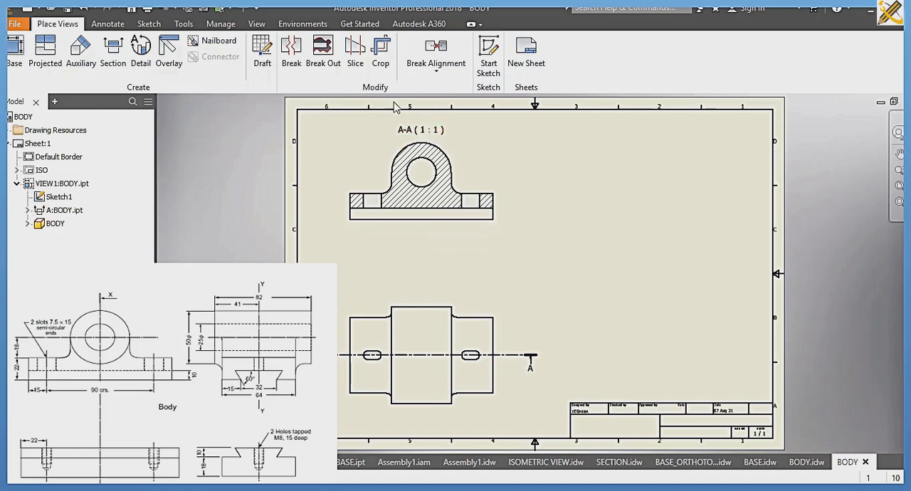
# Step: Create section view B-B with a vertical cut through the bore centre of section A-A, placing it to the right of that view
pyautogui.press('Return')
pyautogui.click(421, 128)
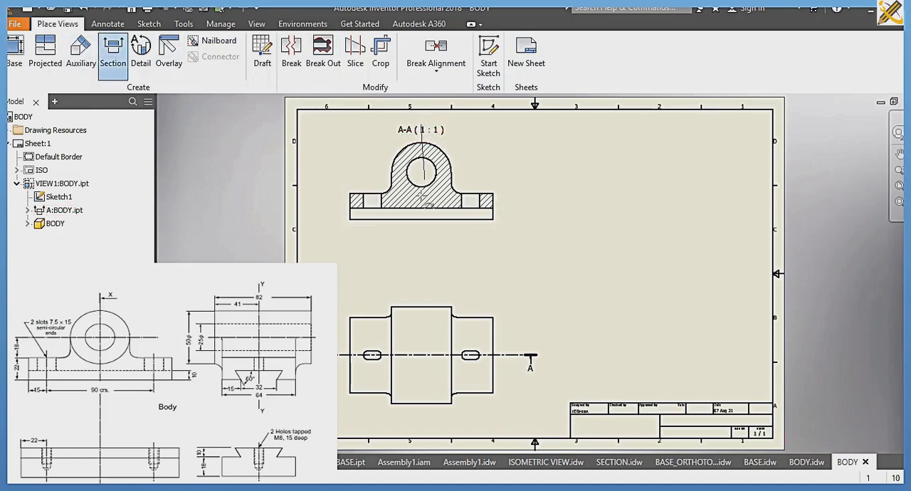
pyautogui.click(421, 249)
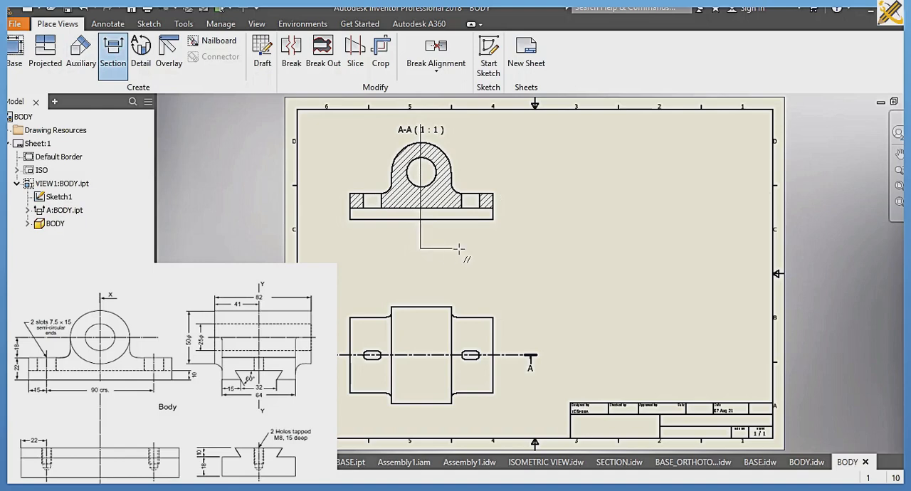
pyautogui.rightClick(462, 248)
pyautogui.click(518, 245)
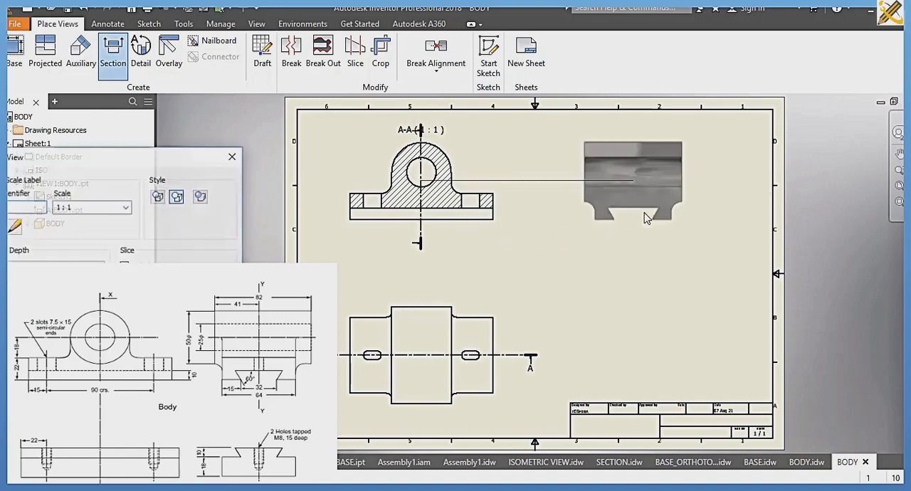
pyautogui.click(661, 218)
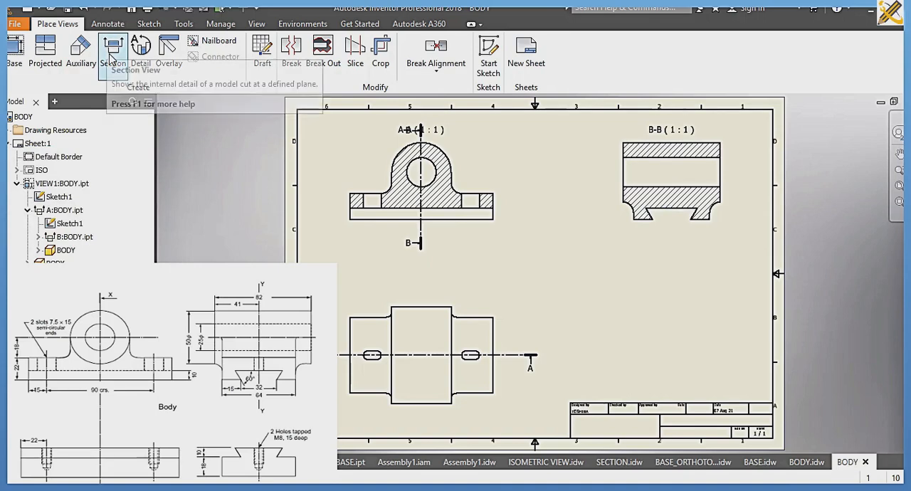
# Step: Dimension the height of the unhatched bottom strip at the right end of section A-A
pyautogui.click(107, 26)
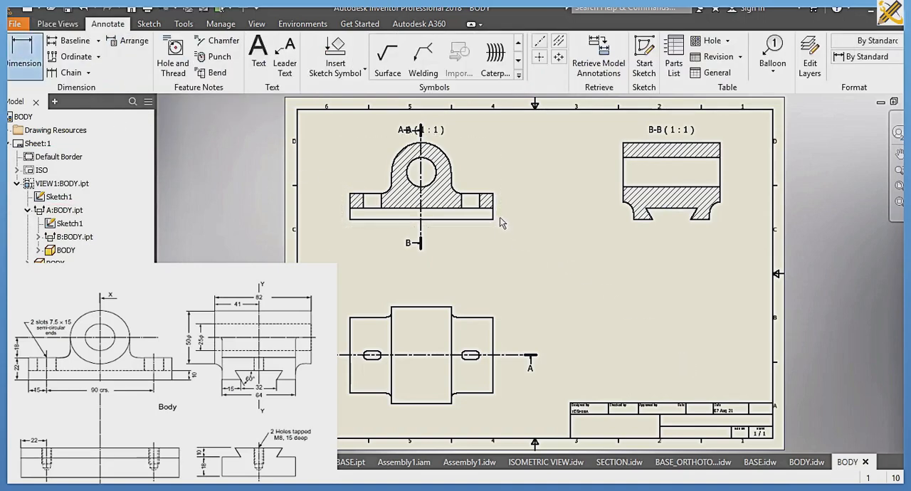
pyautogui.scroll(5, 495, 220)
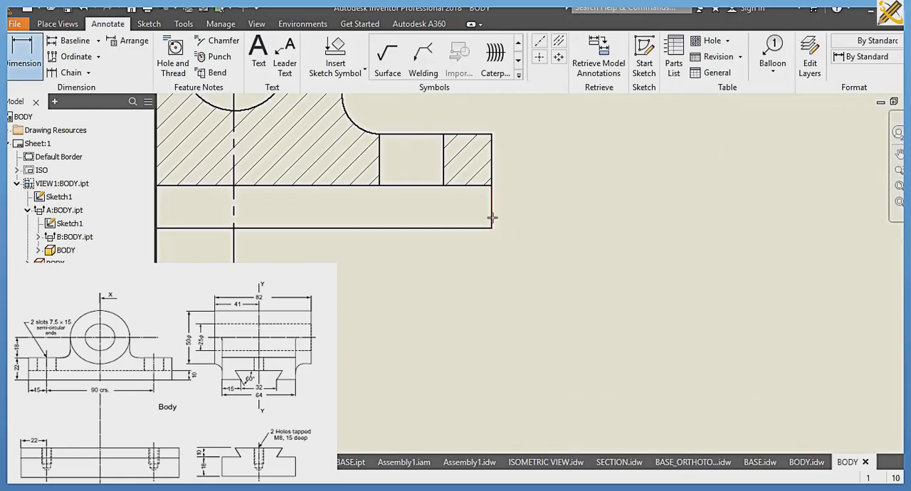
pyautogui.click(492, 218)
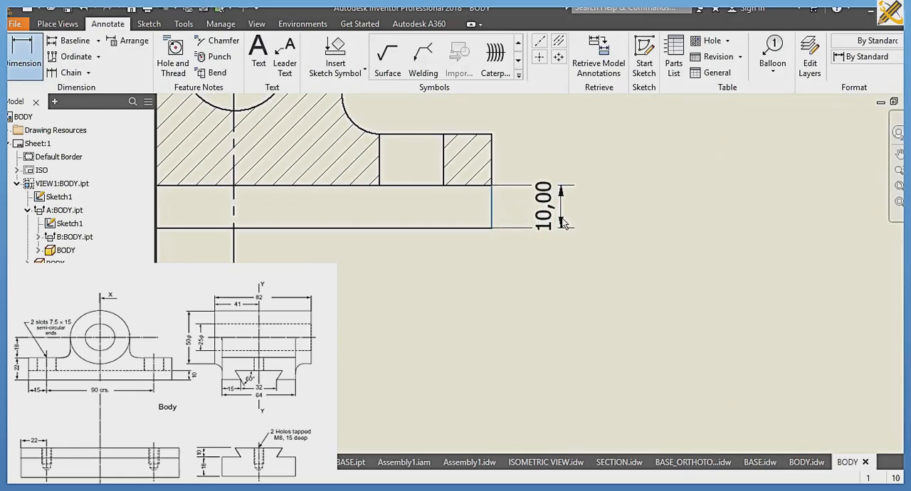
pyautogui.scroll(-3, 562, 255)
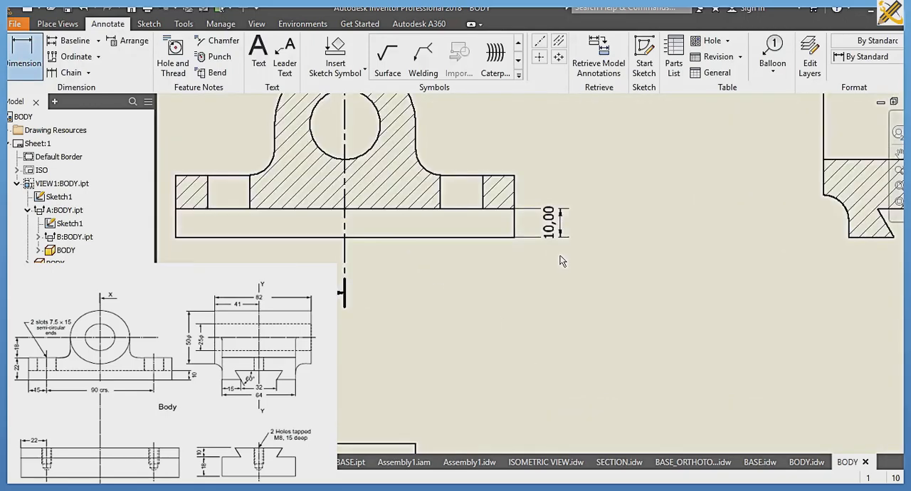
pyautogui.scroll(-3, 585, 303)
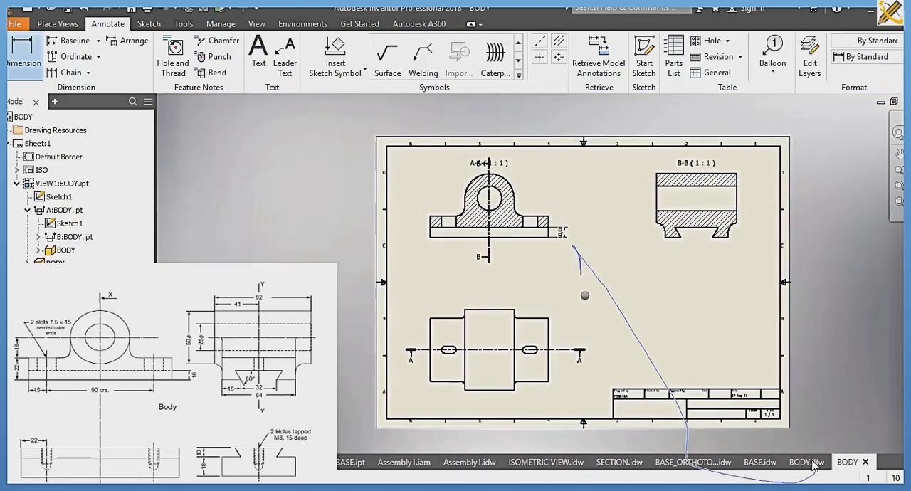
# Step: Check the existing dimensions in BODY.idw, return to the sectional drawing and fit its sheet in view
pyautogui.moveTo(585, 295); pyautogui.dragTo(811, 460, button='middle')
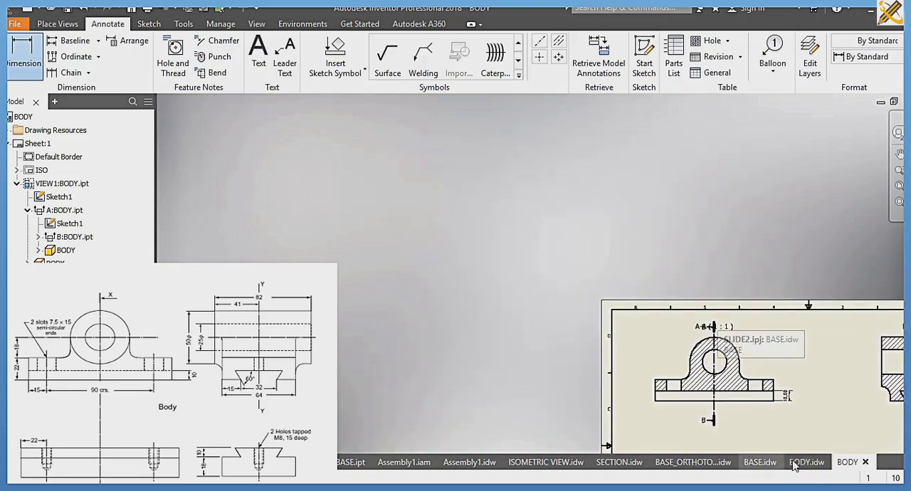
pyautogui.click(802, 462)
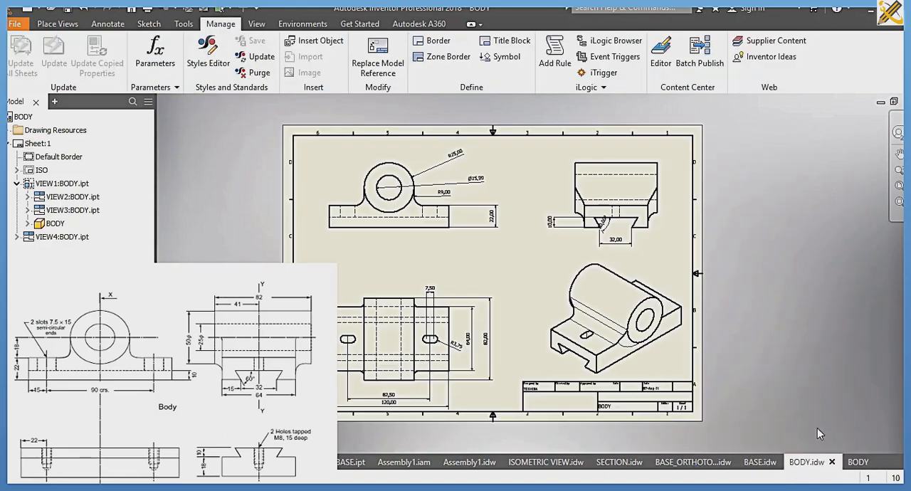
pyautogui.click(844, 456)
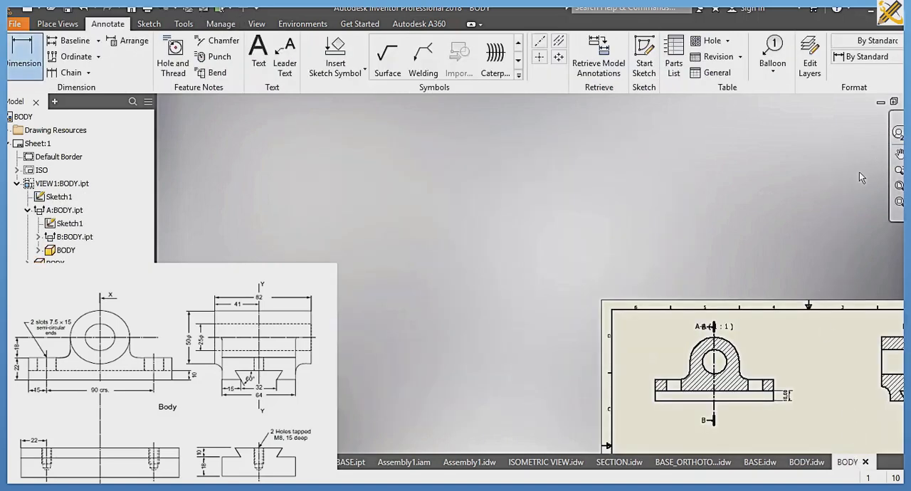
pyautogui.click(899, 186)
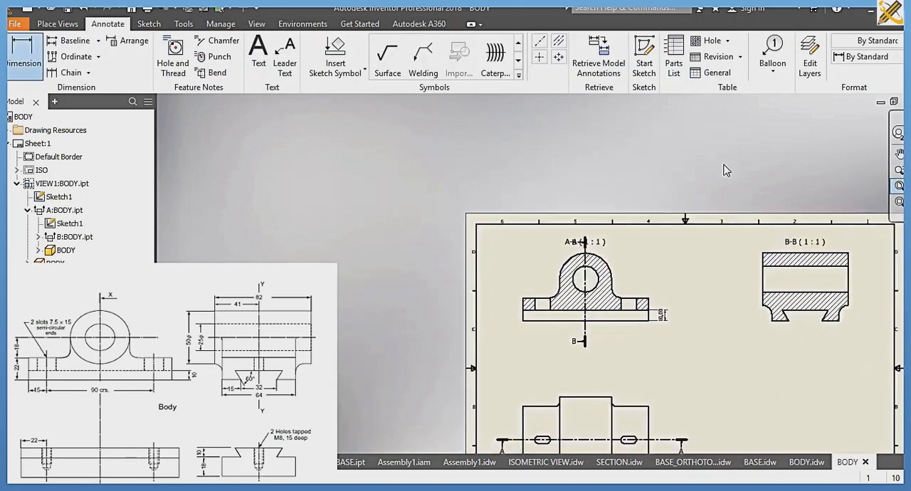
# Step: Save the sectional drawing under the new name BODY T in the SLIDE 2 folder without replacing BODY.idw
pyautogui.click(221, 24)
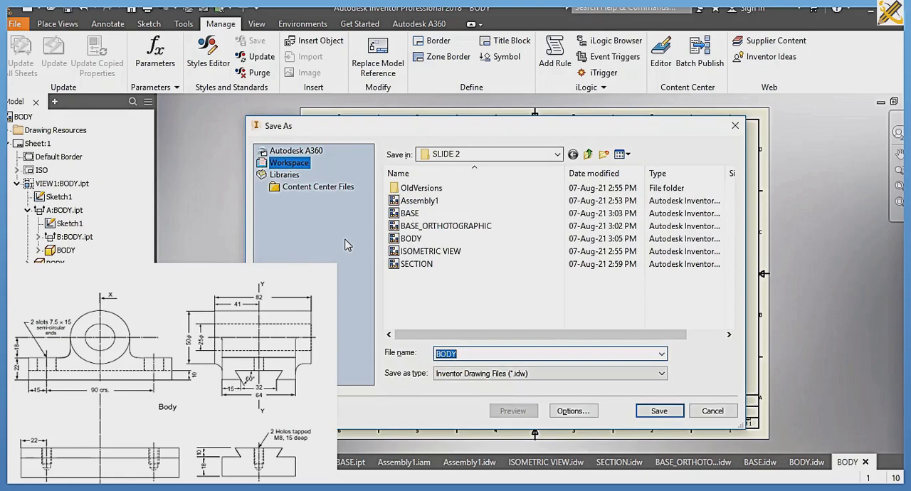
pyautogui.press('Return')
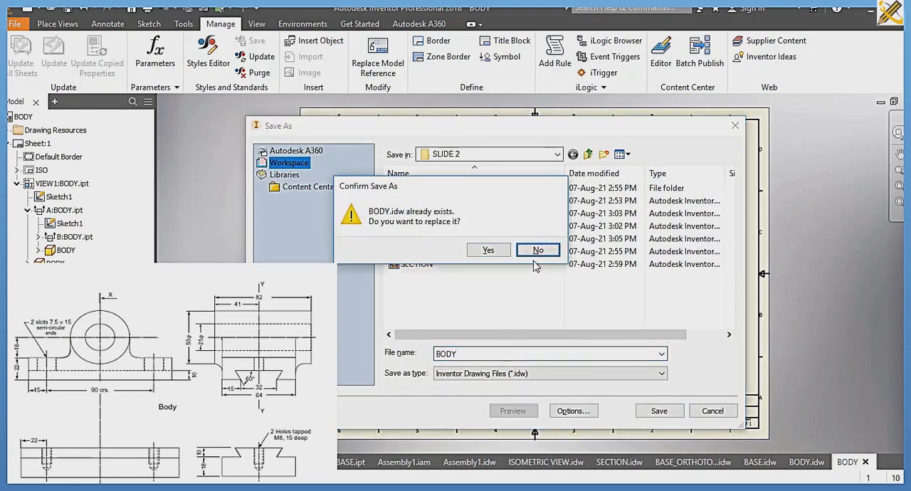
pyautogui.press('Return')
pyautogui.click(479, 354)
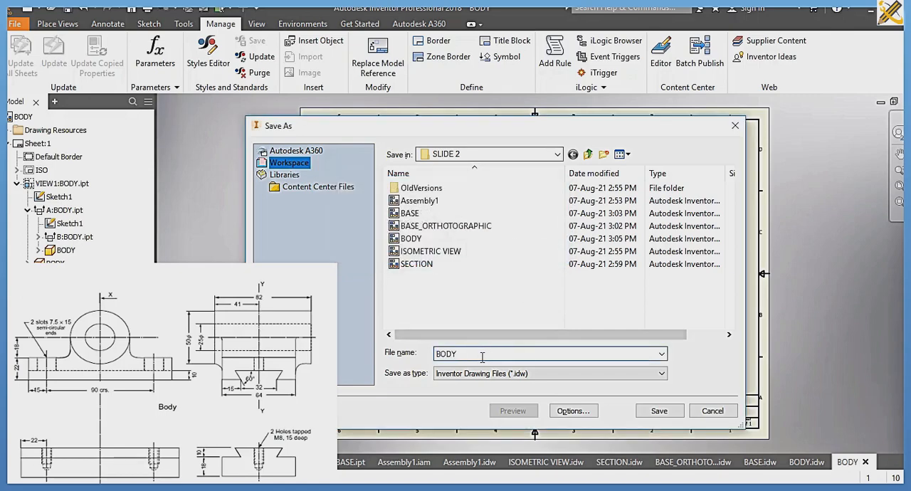
pyautogui.write('T')
pyautogui.click(659, 411)
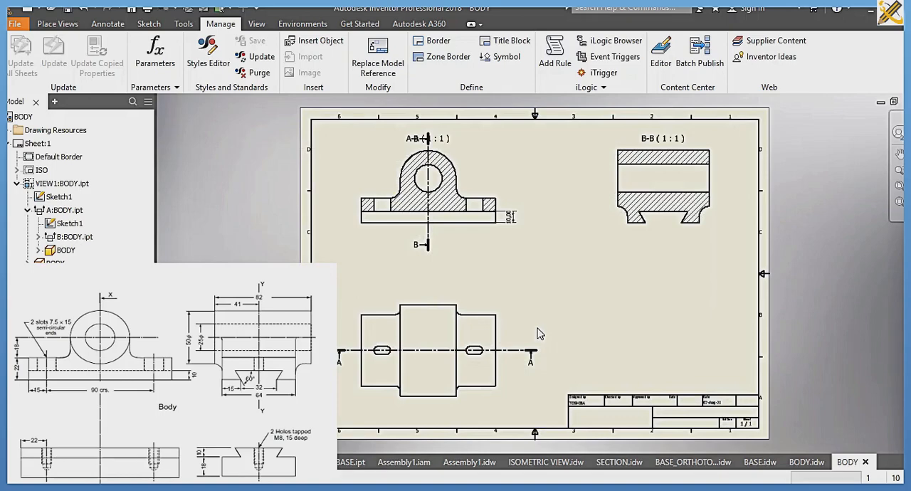
# Step: Create a presentation from the metric Standard (mm).ipn template and insert Assembly1 from the SLIDE 2 folder
pyautogui.hotkey('ctrl', 'n')
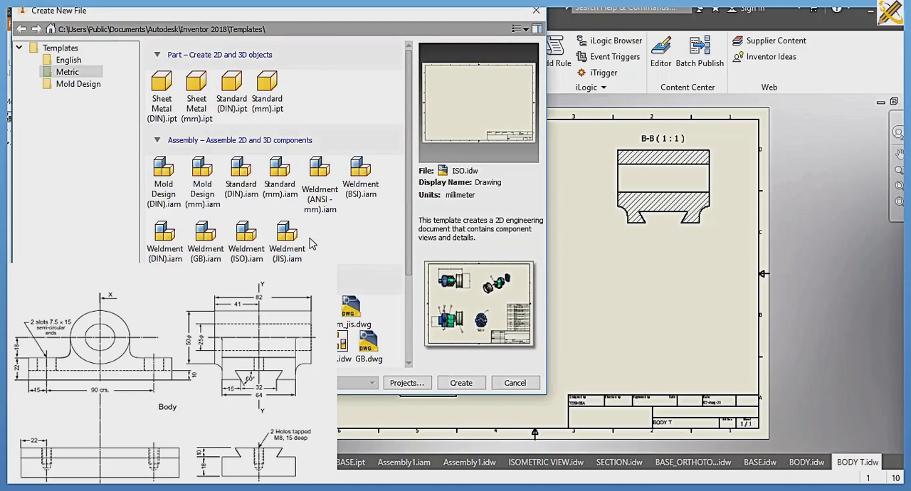
pyautogui.scroll(-3, 310, 244)
pyautogui.click(204, 336)
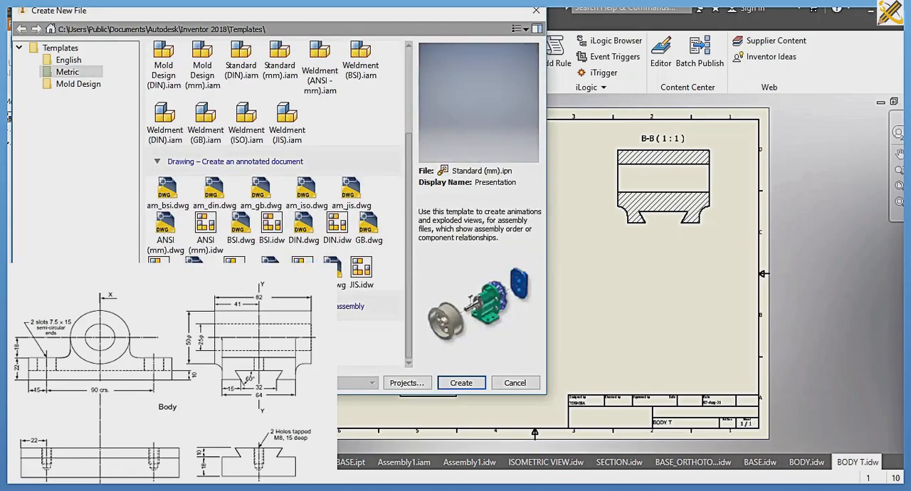
pyautogui.click(450, 385)
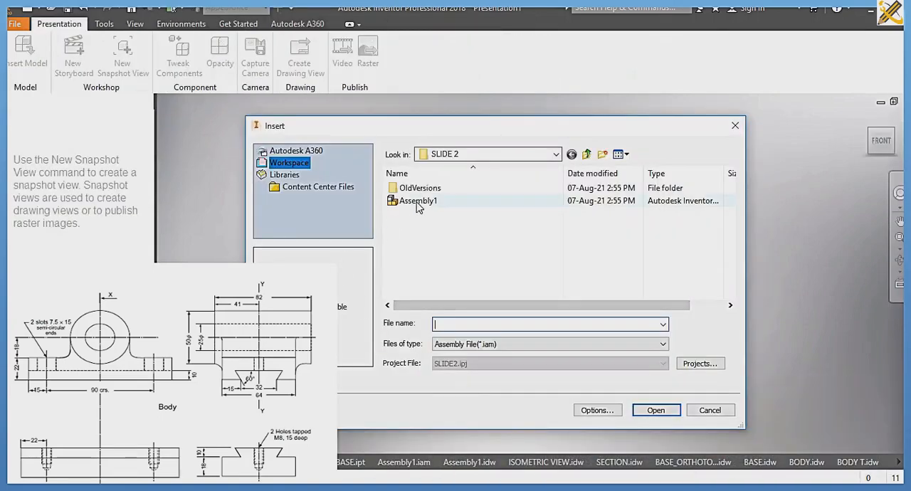
pyautogui.click(418, 202)
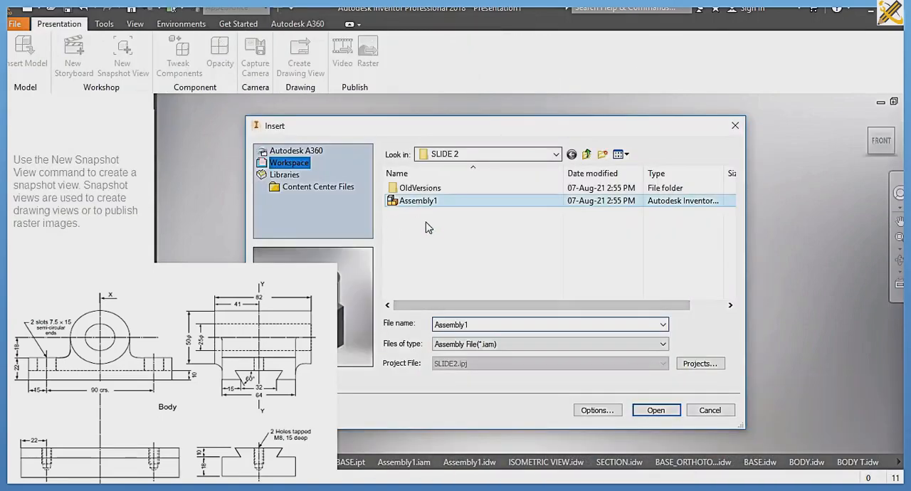
pyautogui.click(651, 410)
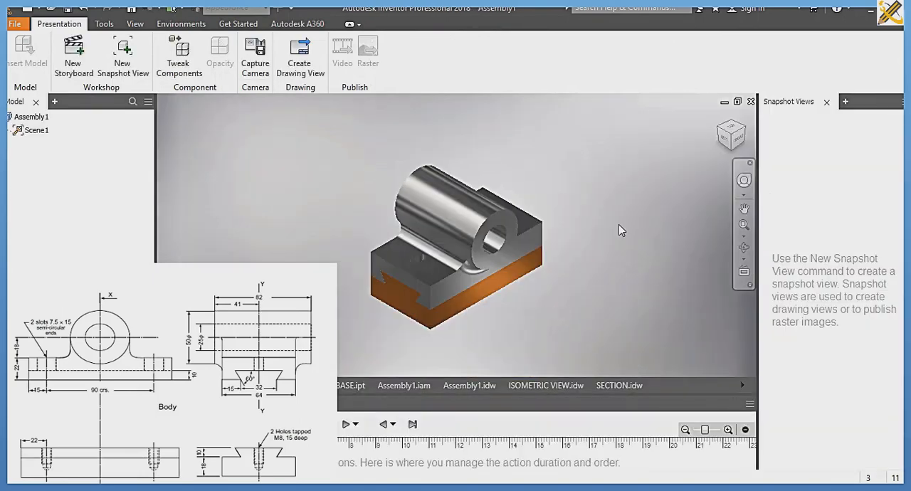
# Step: Tweak the body by moving it along the dovetail until it is clear of the base, with a 2.500 s duration
pyautogui.click(176, 61)
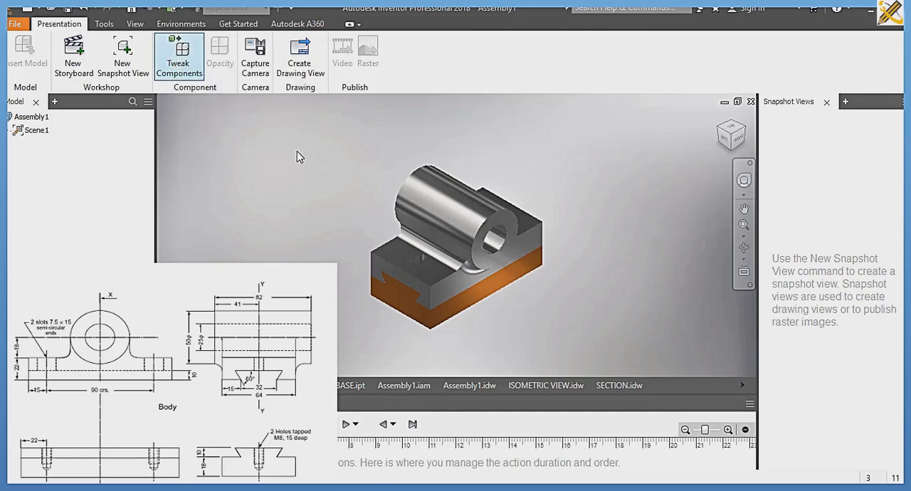
pyautogui.click(432, 207)
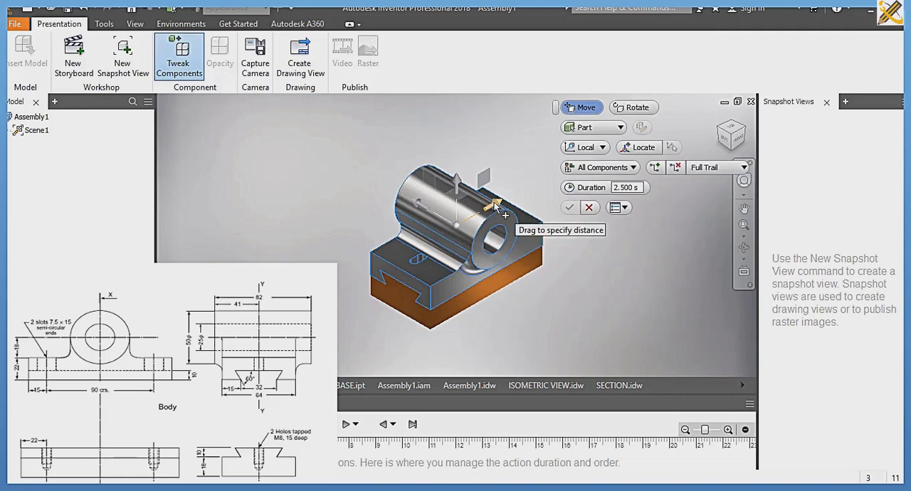
pyautogui.moveTo(496, 205); pyautogui.dragTo(358, 301)
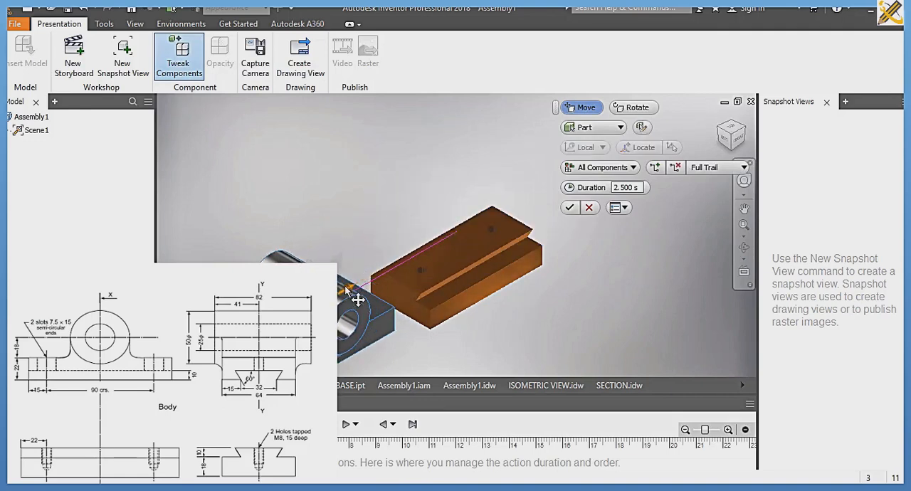
pyautogui.click(570, 207)
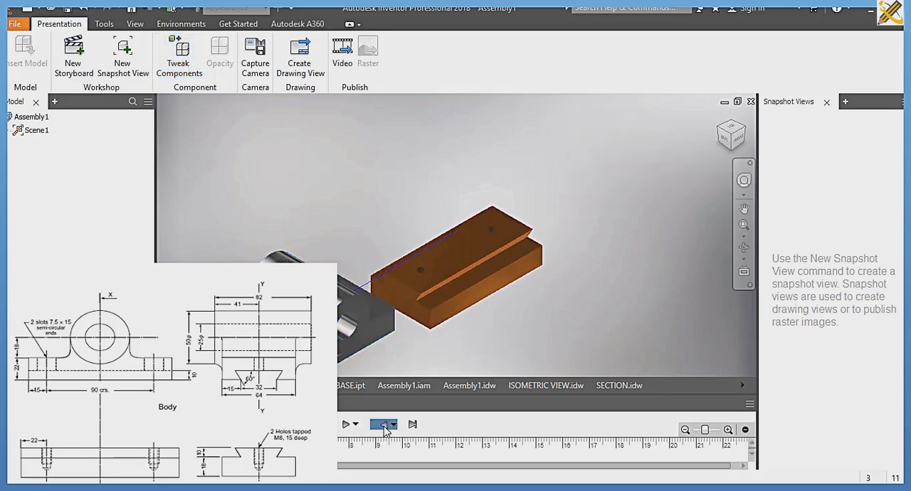
# Step: Play the body's tweak animation in reverse and forward to check the sliding motion
pyautogui.click(384, 424)
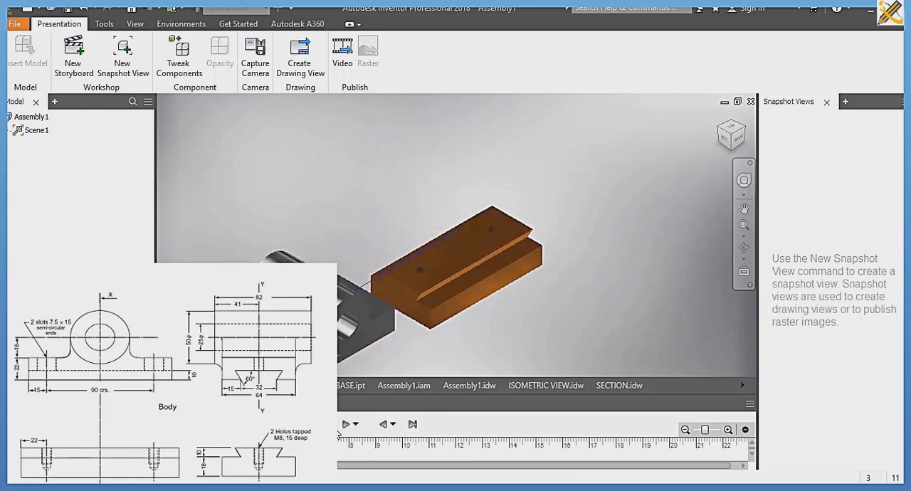
pyautogui.click(343, 425)
pyautogui.click(383, 425)
# Step: Save the presentation as Assembly1.ipn, including all of its dependent files in the save
pyautogui.hotkey('ctrl', 's')
pyautogui.press('Return')
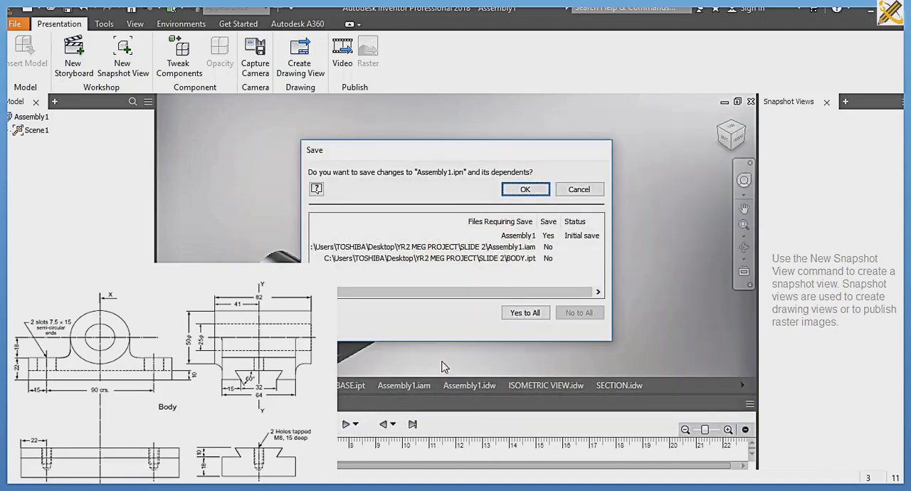
pyautogui.click(525, 313)
pyautogui.click(525, 189)
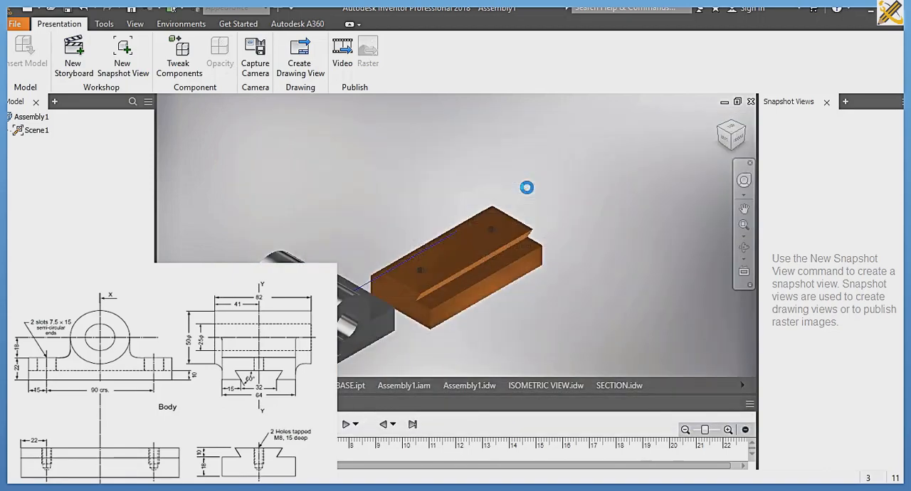